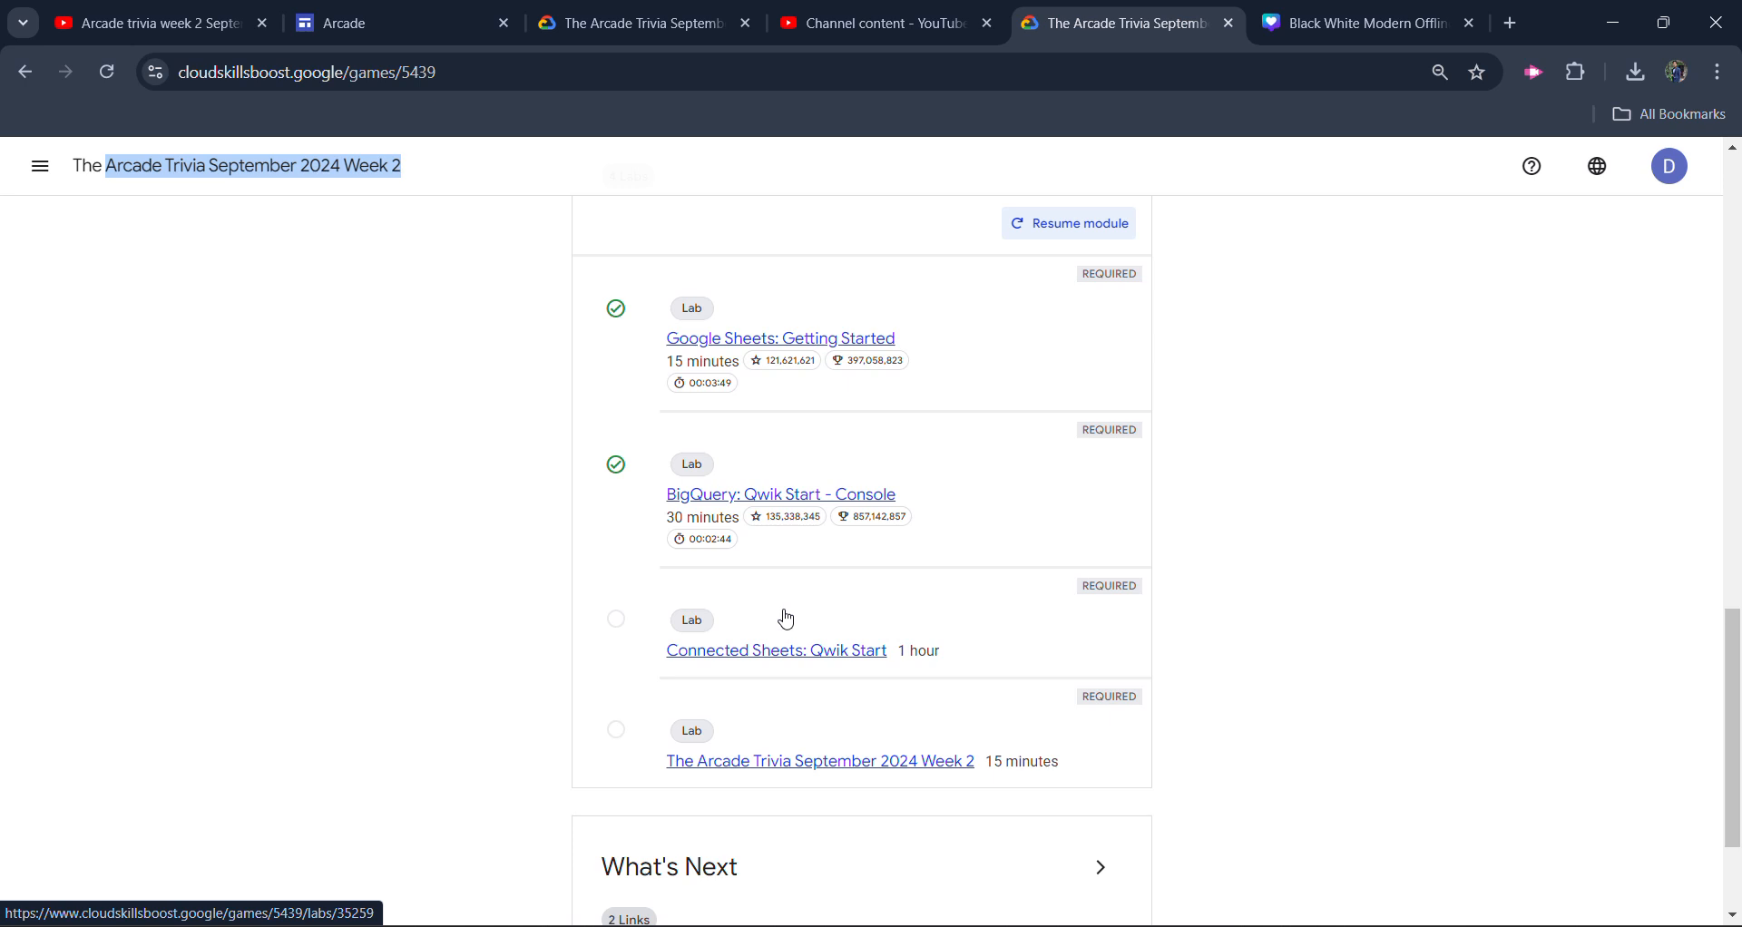
{"action": "scroll", "coordinate": [786, 614], "scroll_direction": "up", "scroll_amount": 1}
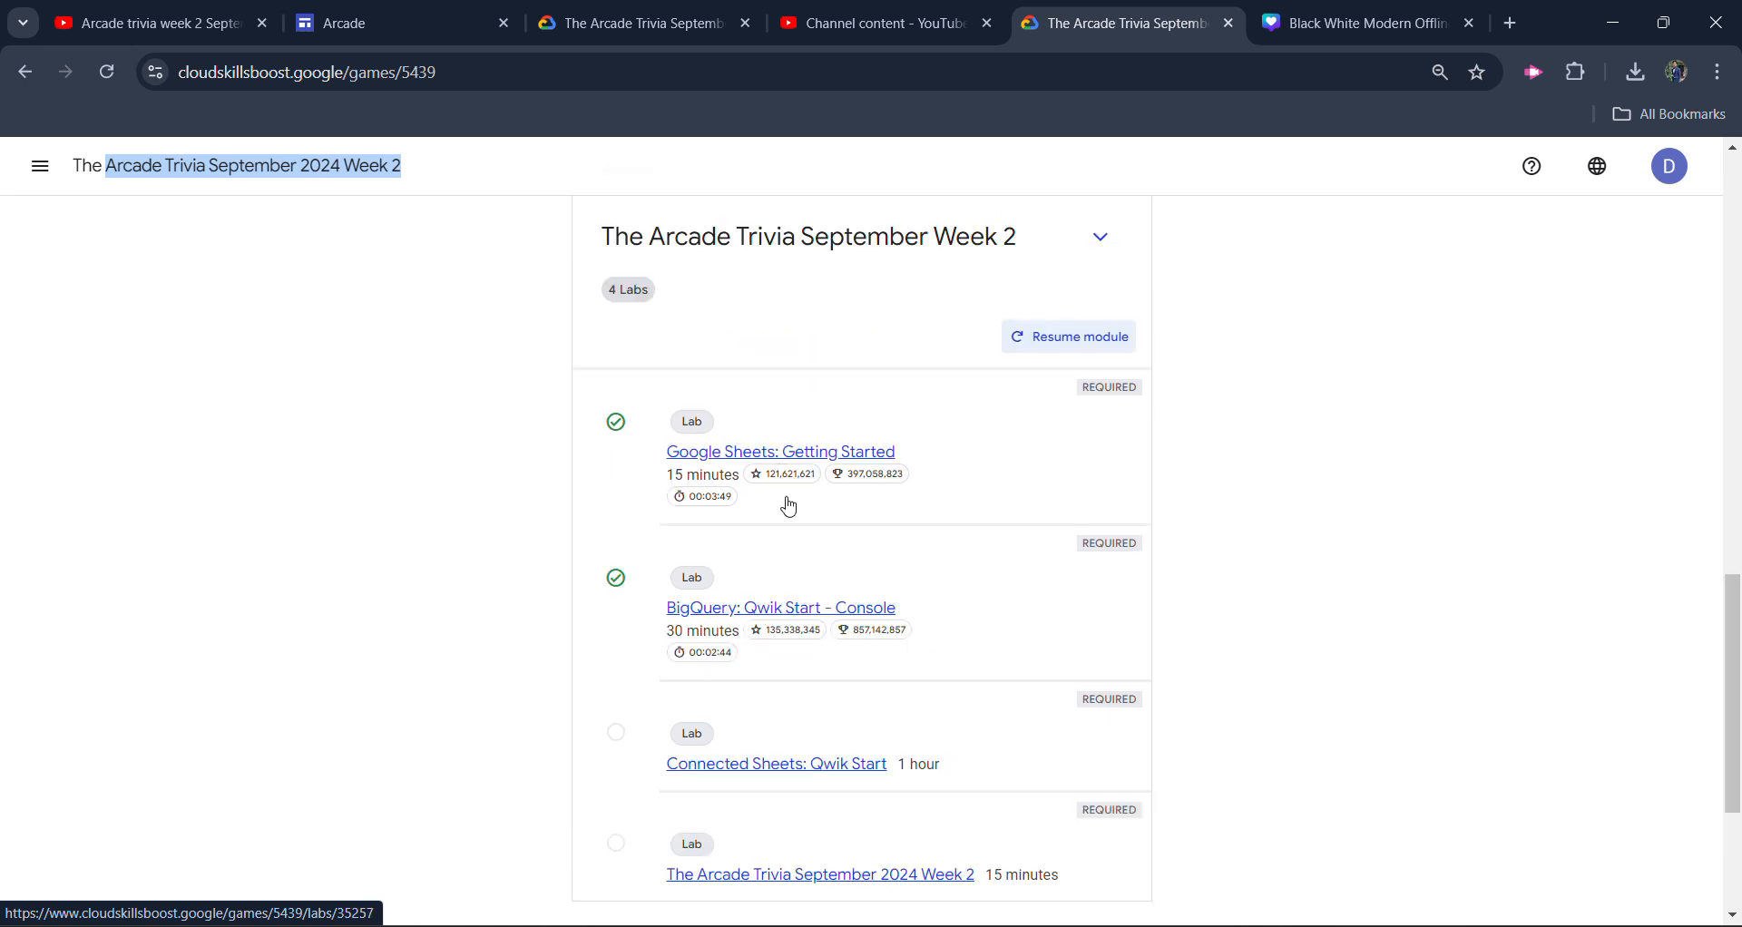
{"action": "left_click", "coordinate": [150, 23]}
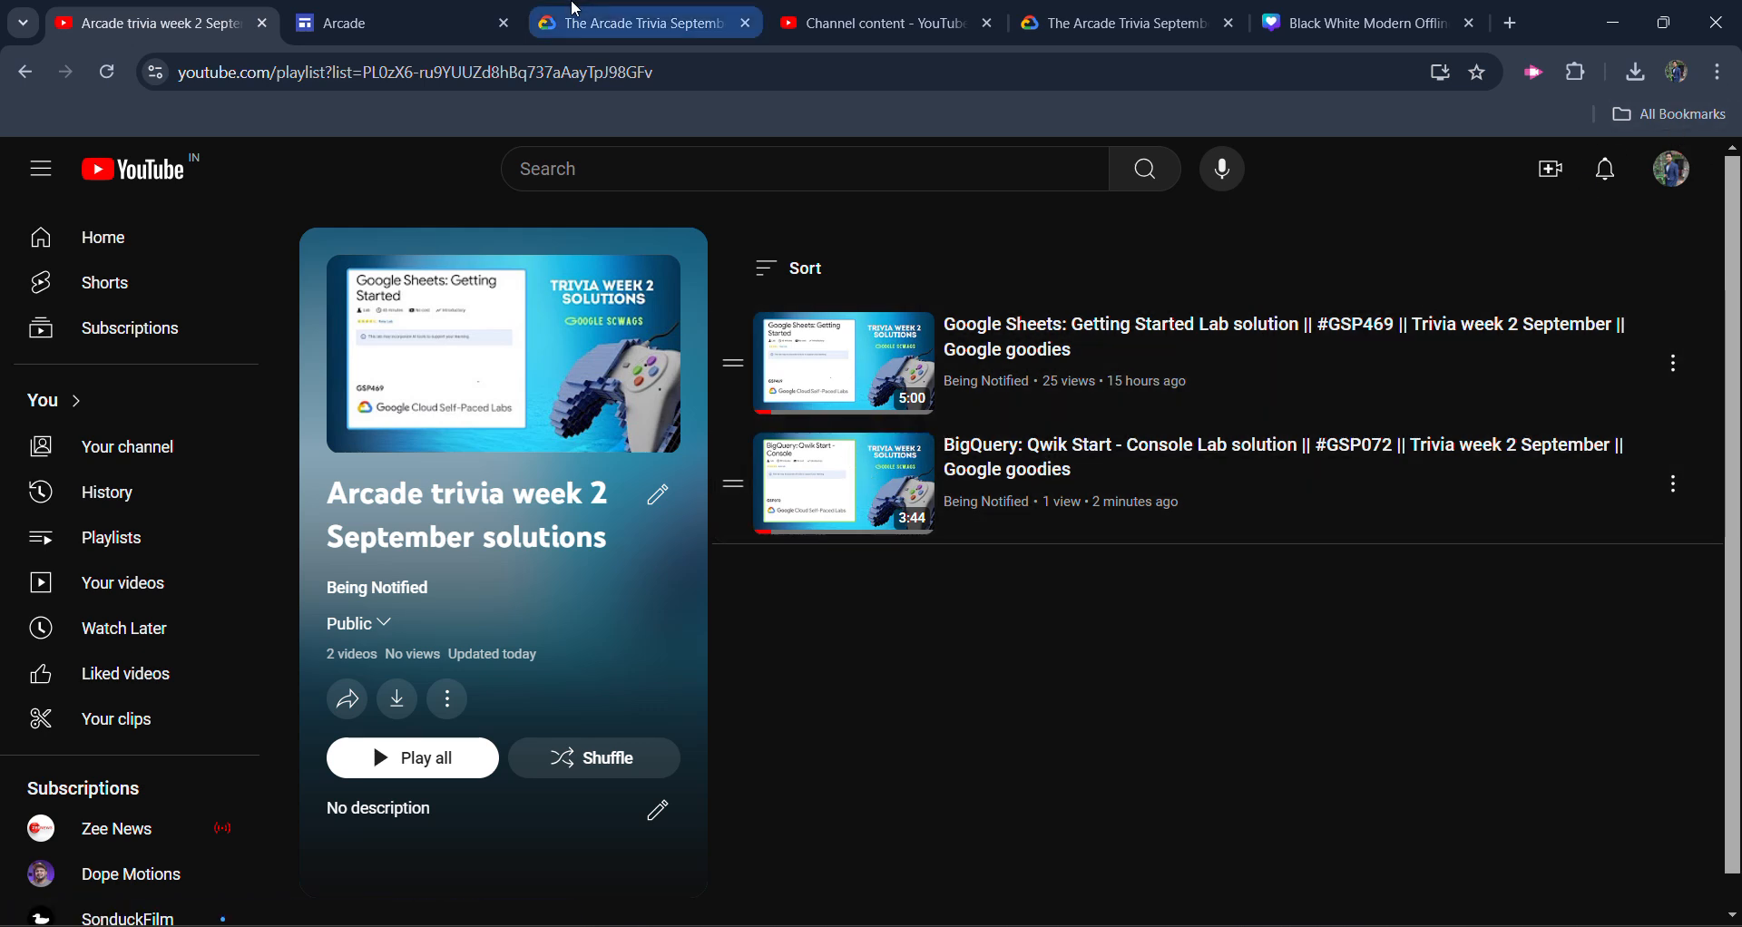
{"action": "left_click", "coordinate": [640, 22]}
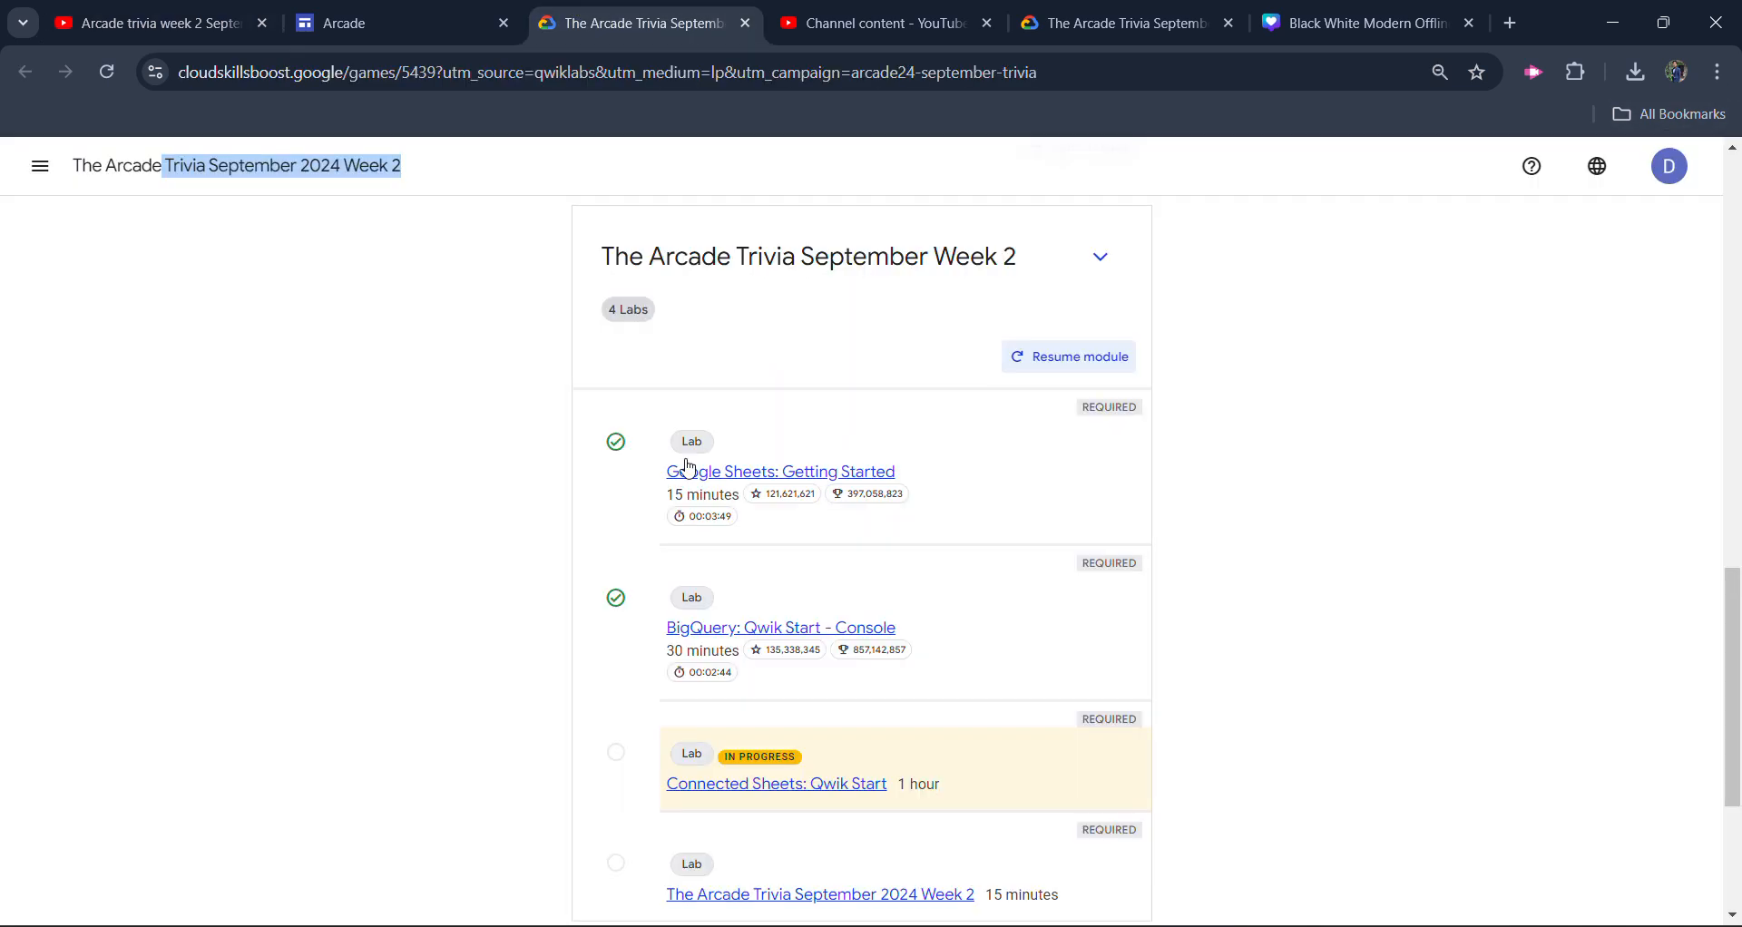
Open the Connected Sheets: Qwik Start lab from the Arcade Trivia September Week 2 module and start it.
{"action": "left_click", "coordinate": [1174, 12]}
{"action": "left_click", "coordinate": [732, 763]}
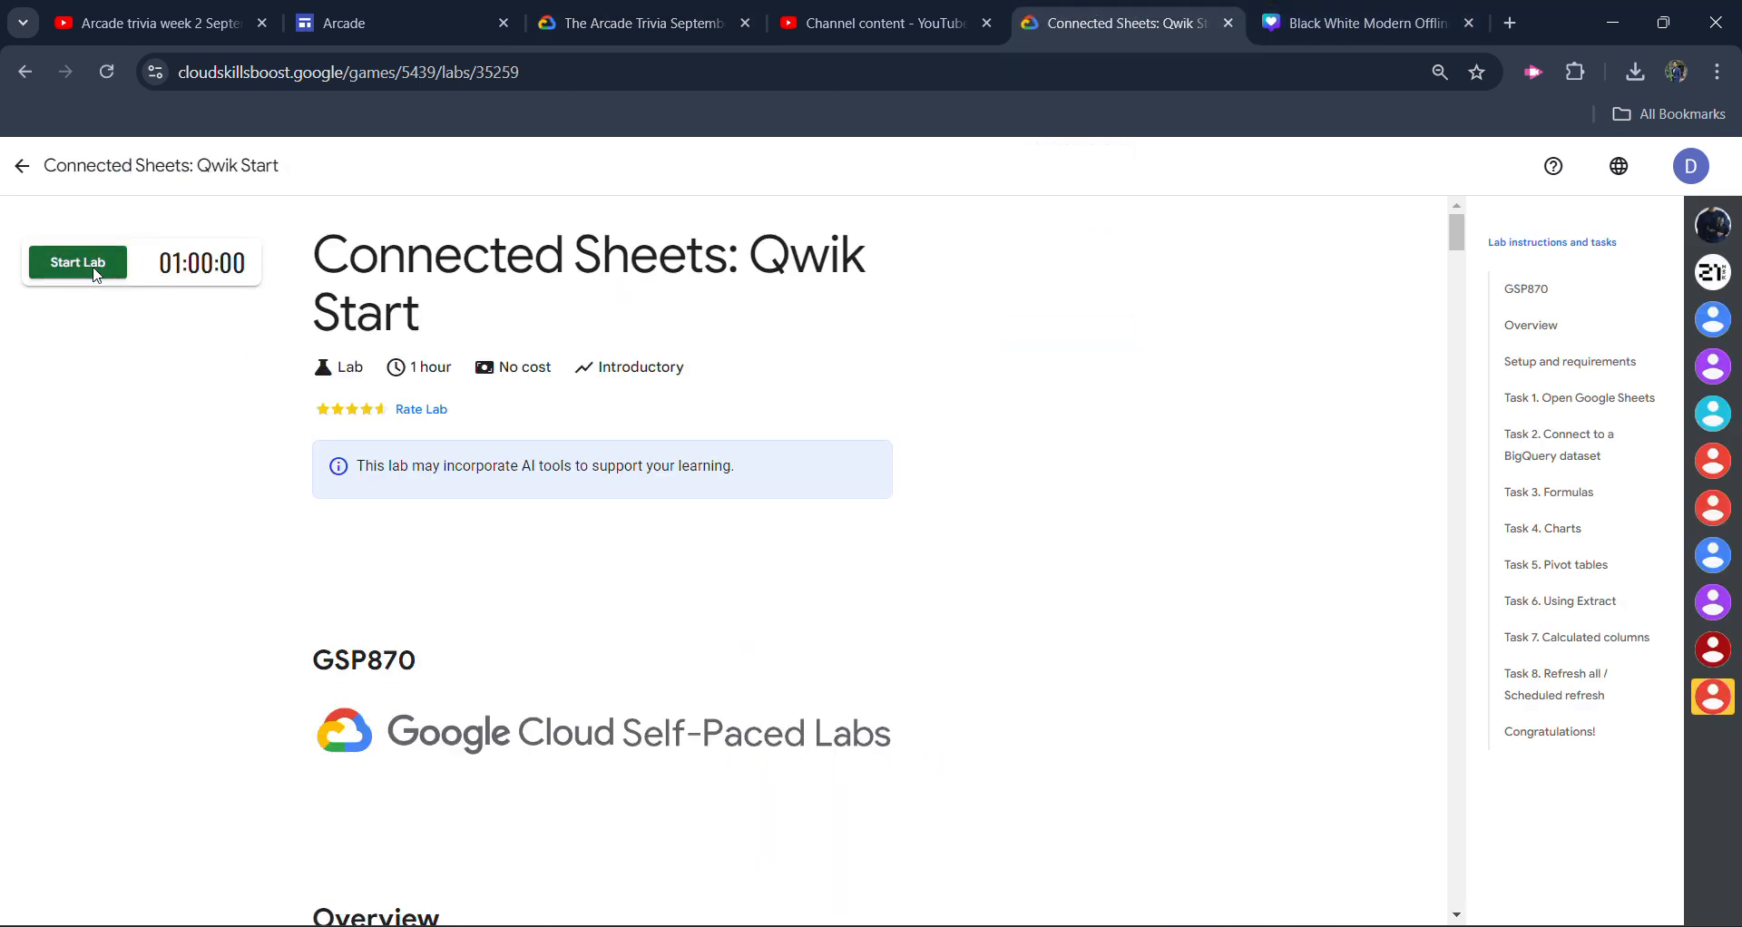
{"action": "left_click", "coordinate": [78, 262]}
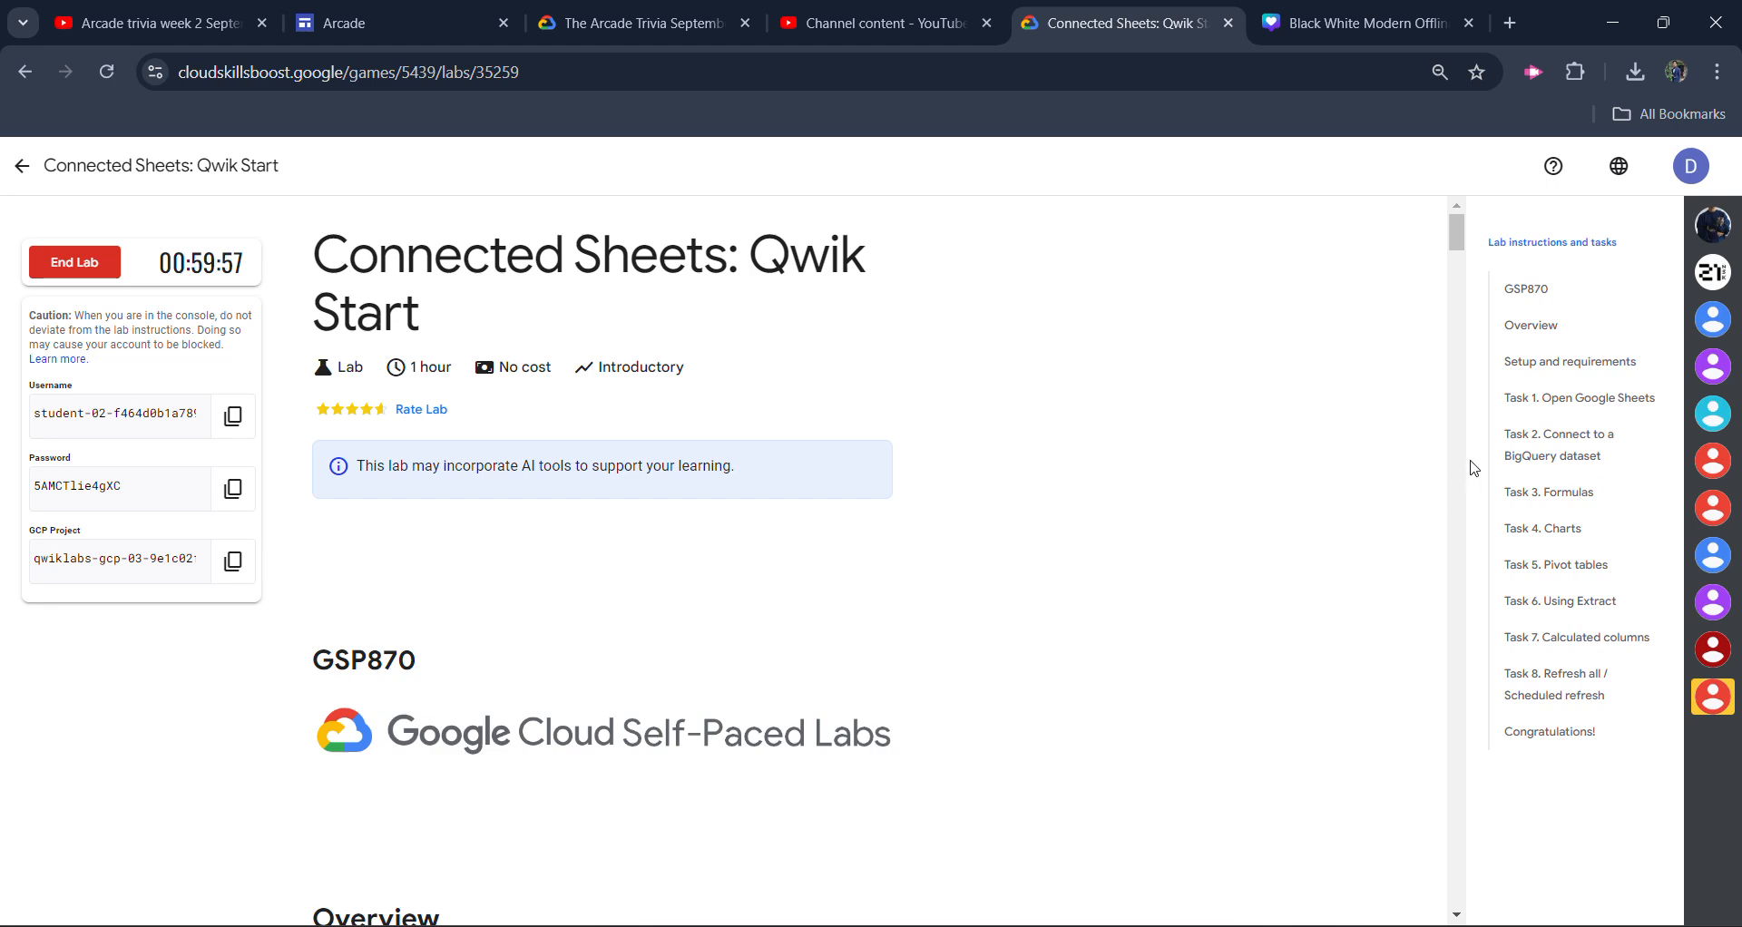
Go to Task 1 of the lab instructions and open the linked Google Sheets home page in an incognito window.
{"action": "left_click", "coordinate": [1543, 398]}
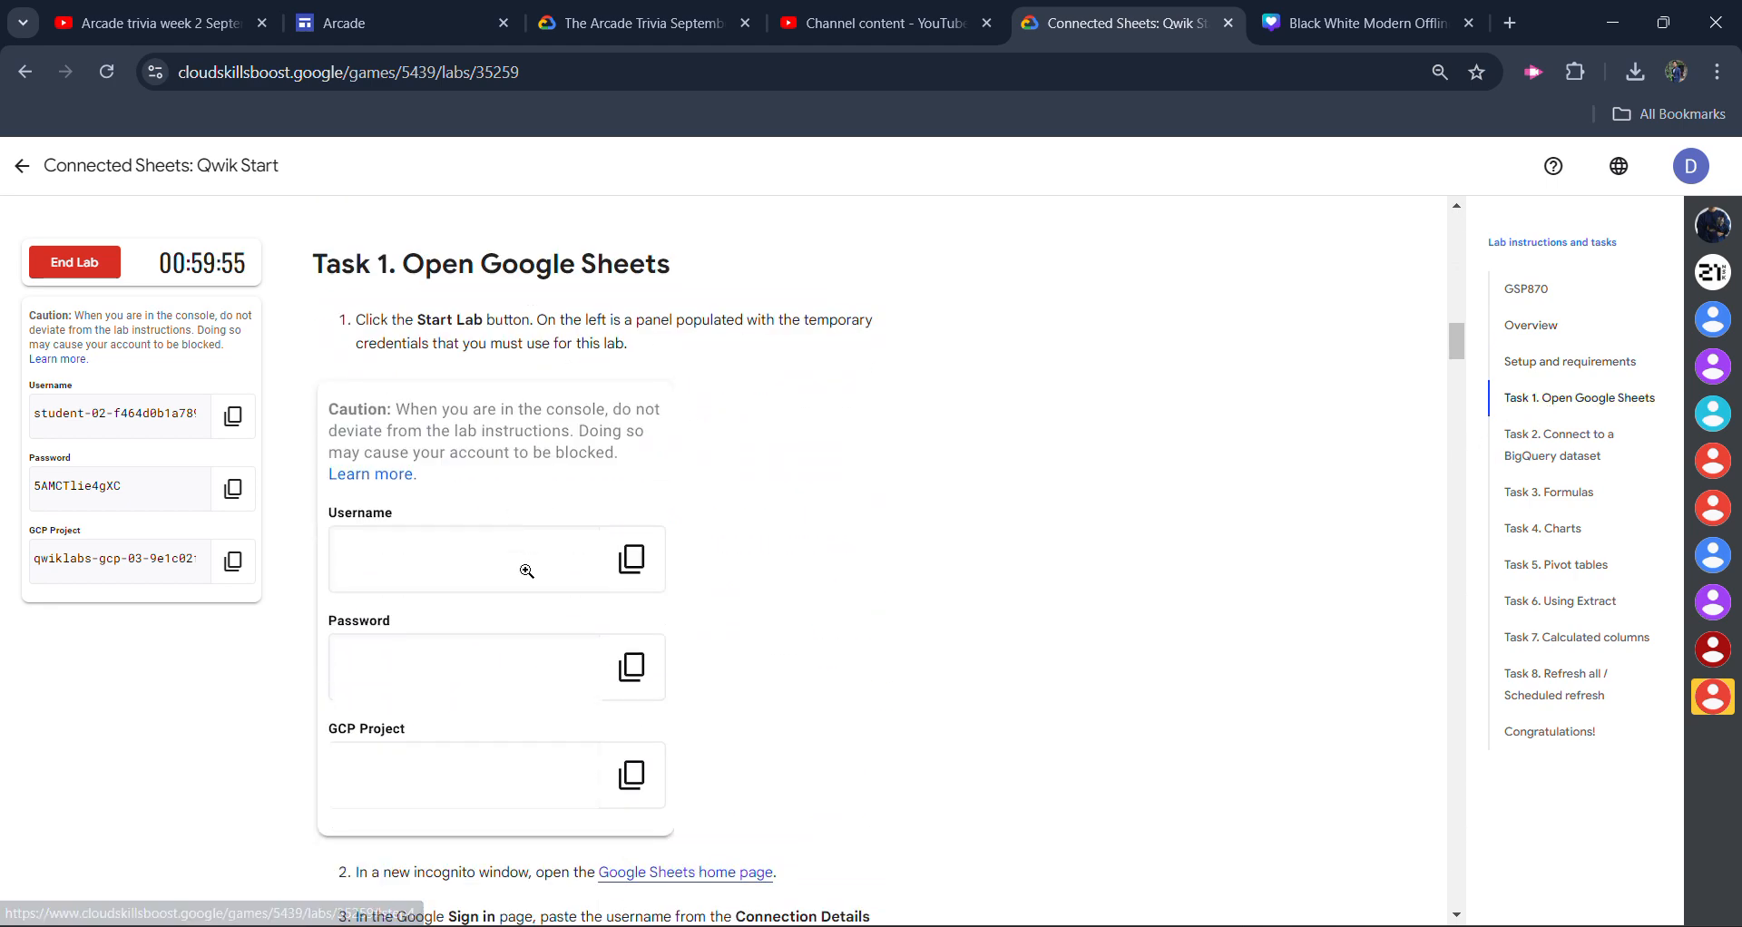
{"action": "scroll", "coordinate": [531, 580], "scroll_direction": "down", "scroll_amount": 5}
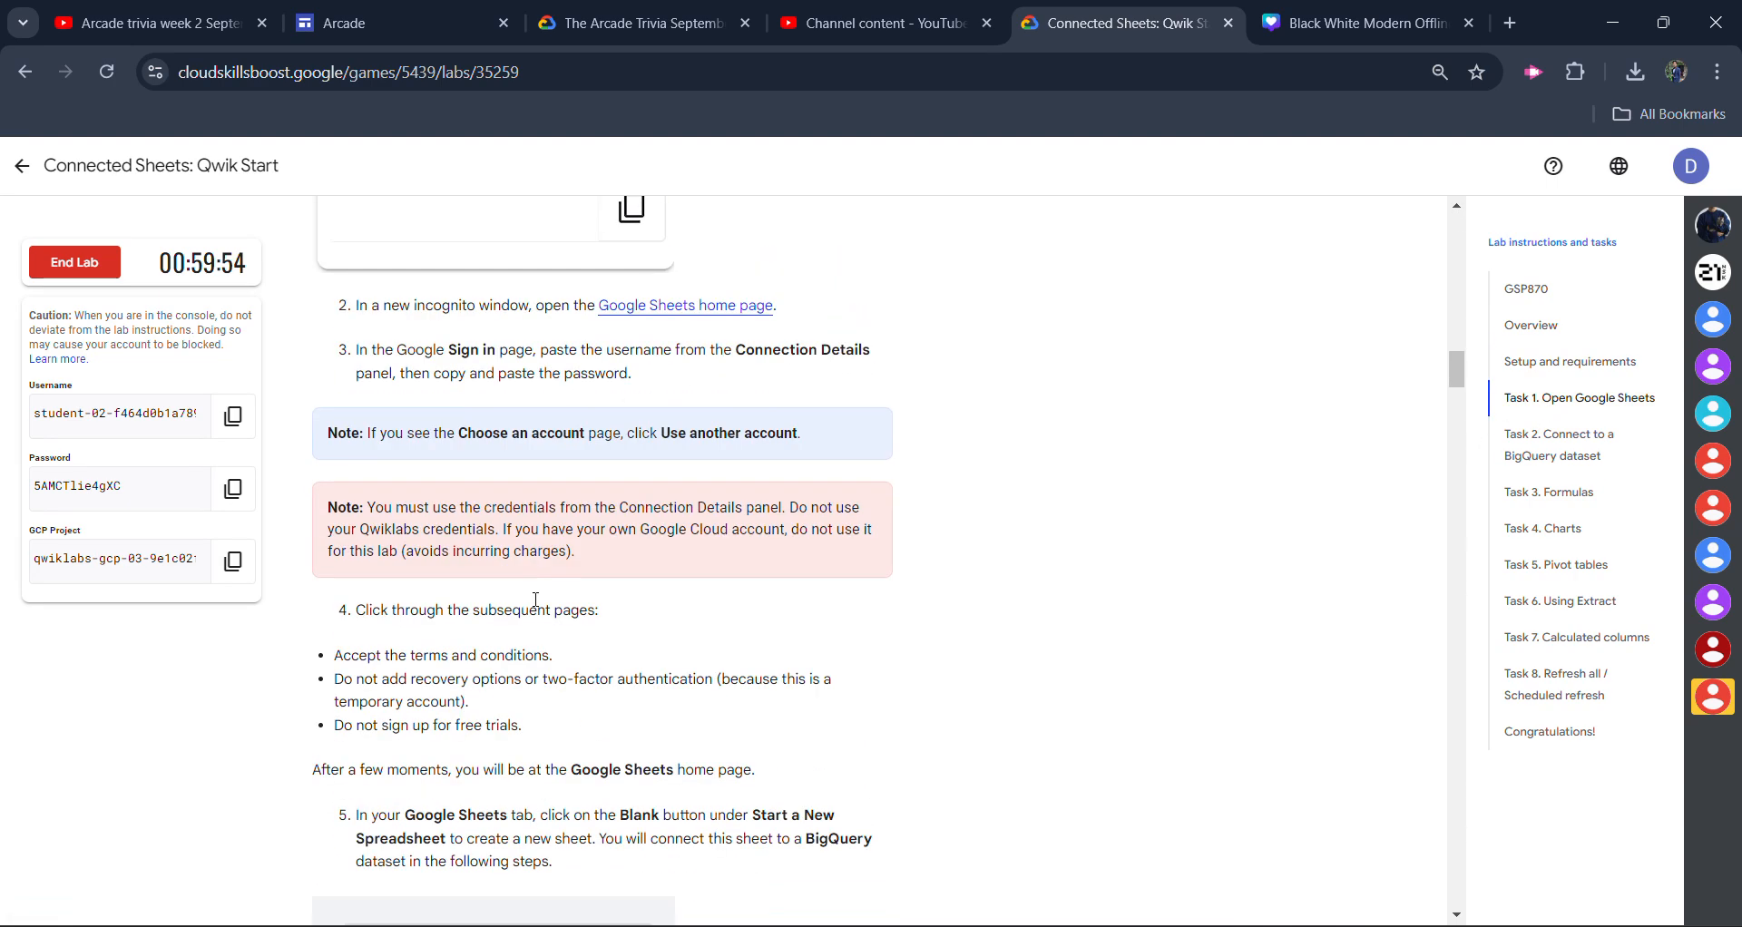
{"action": "right_click", "coordinate": [621, 308]}
{"action": "left_click", "coordinate": [706, 402]}
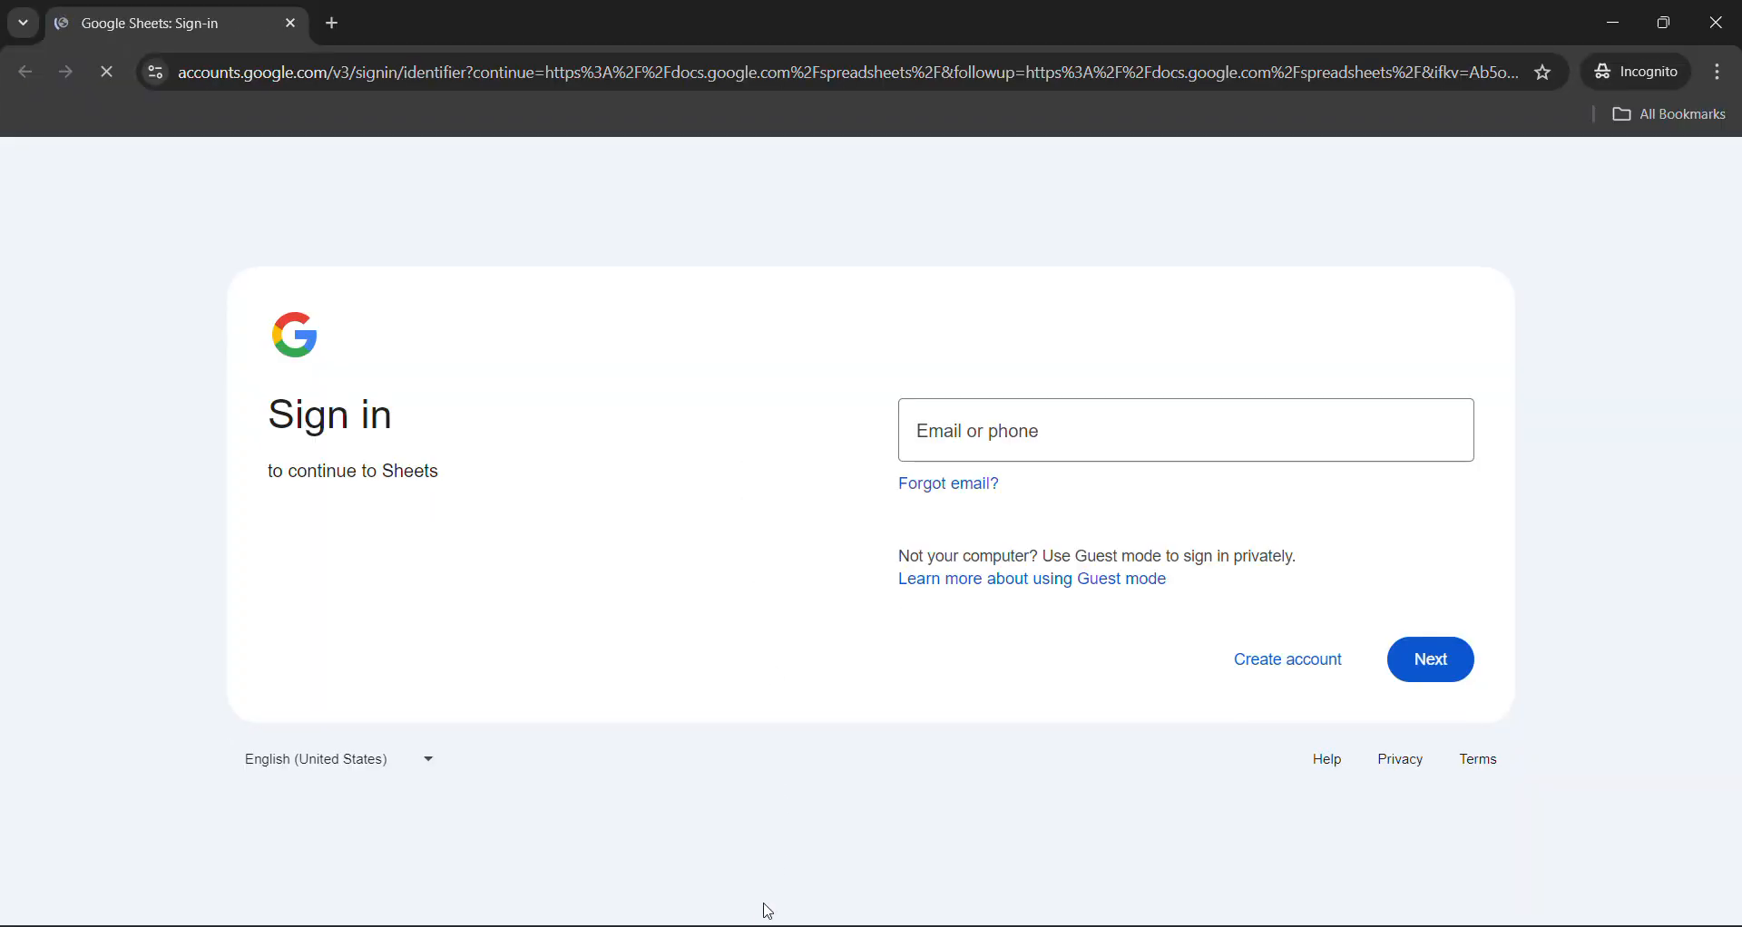
Copy the temporary lab username from the connection details and submit it on the Google sign-in page.
{"action": "mouse_move", "coordinate": [742, 926]}
{"action": "left_click", "coordinate": [615, 844]}
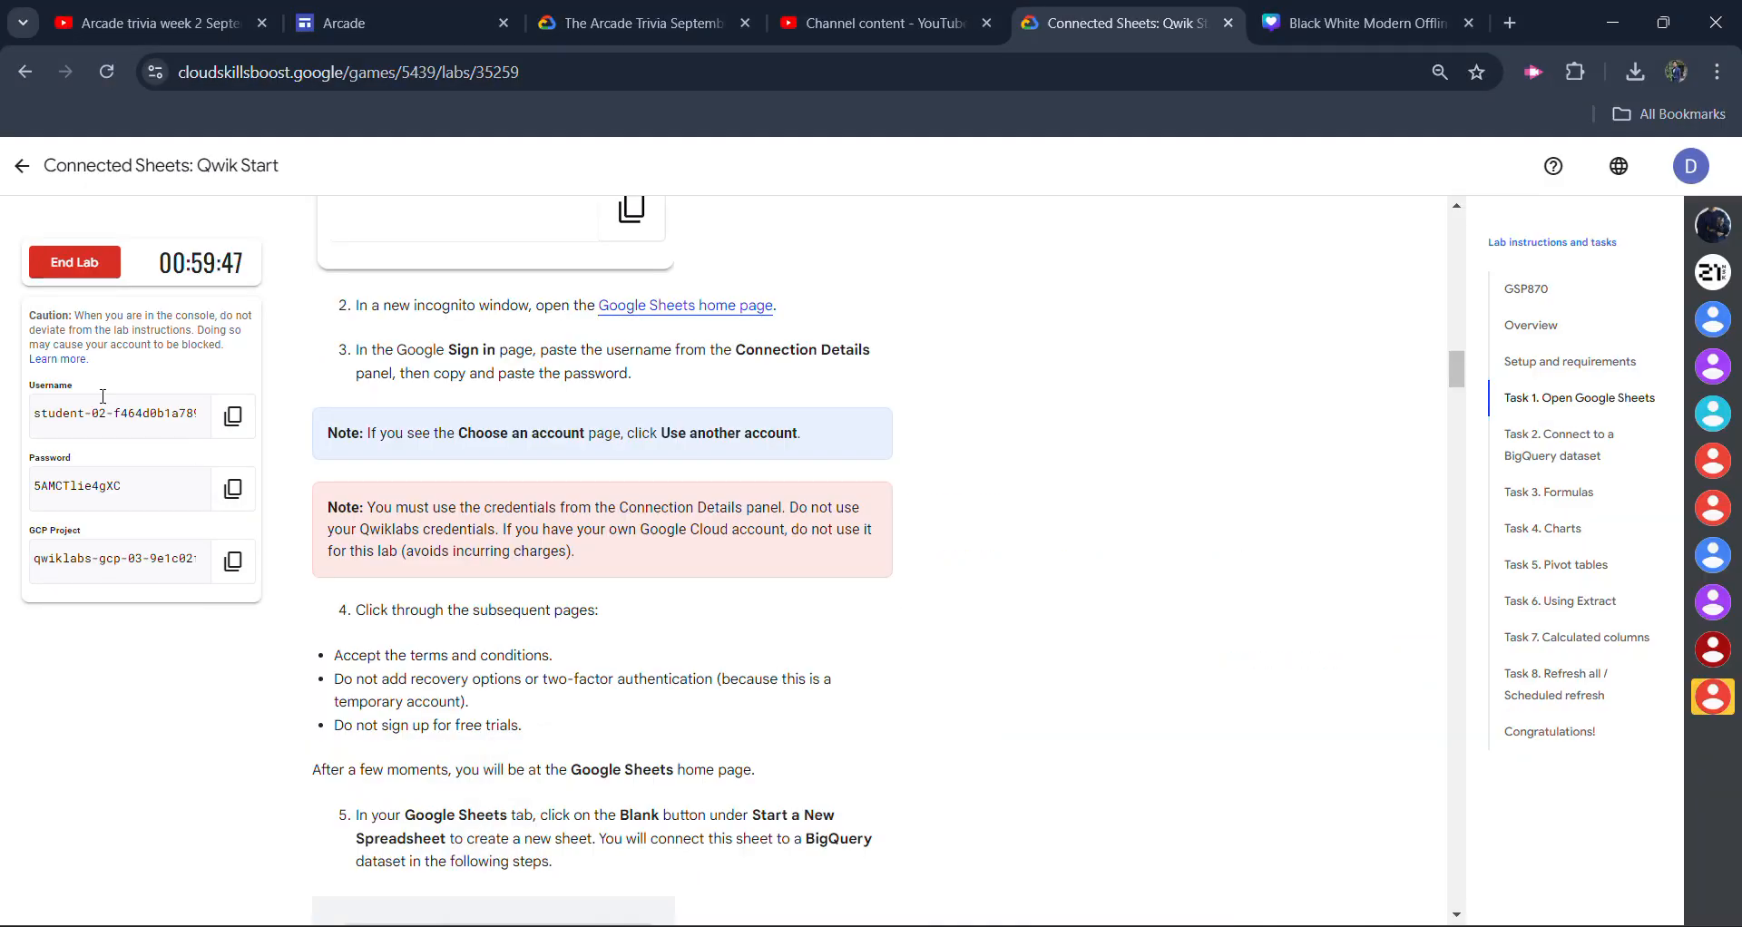
{"action": "left_click_drag", "start_coordinate": [27, 419], "coordinate": [200, 414]}
{"action": "left_click", "coordinate": [233, 416]}
{"action": "mouse_move", "coordinate": [742, 926]}
{"action": "left_click", "coordinate": [794, 848]}
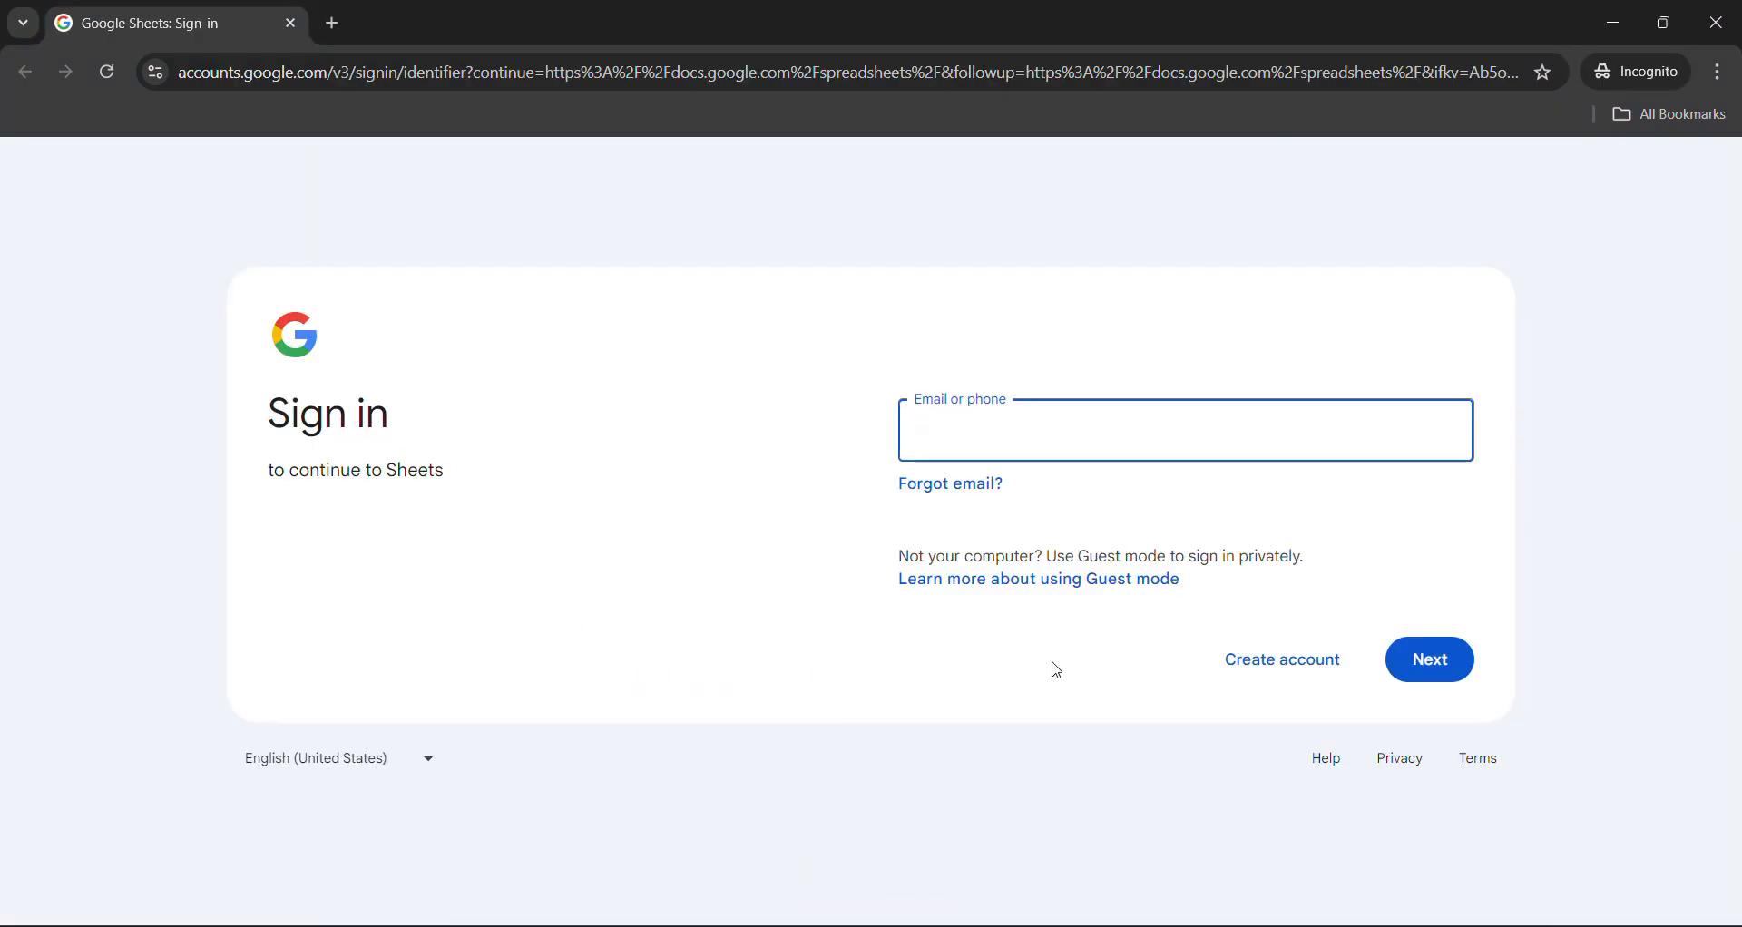
{"action": "key", "text": "ctrl+v"}
{"action": "left_click", "coordinate": [1395, 678]}
Copy the temporary lab password from the connection details and submit it to sign in to Google Sheets.
{"action": "mouse_move", "coordinate": [741, 921]}
{"action": "left_click", "coordinate": [680, 888]}
{"action": "left_click_drag", "start_coordinate": [127, 487], "coordinate": [2, 501]}
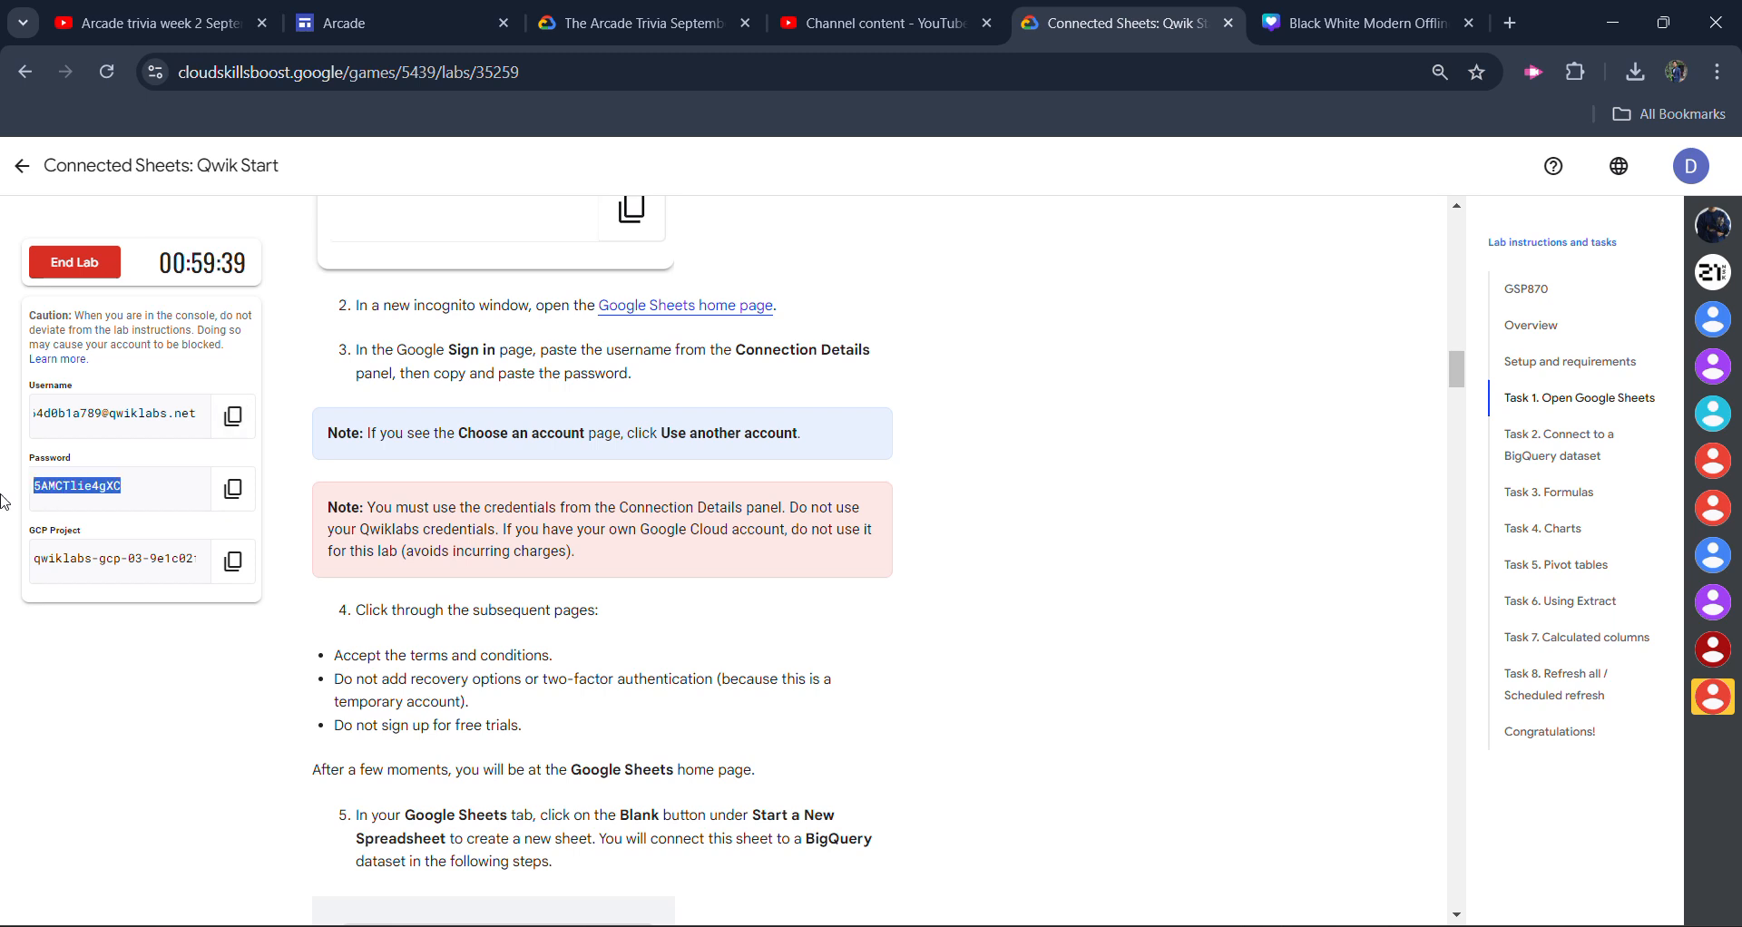
{"action": "left_click", "coordinate": [233, 488]}
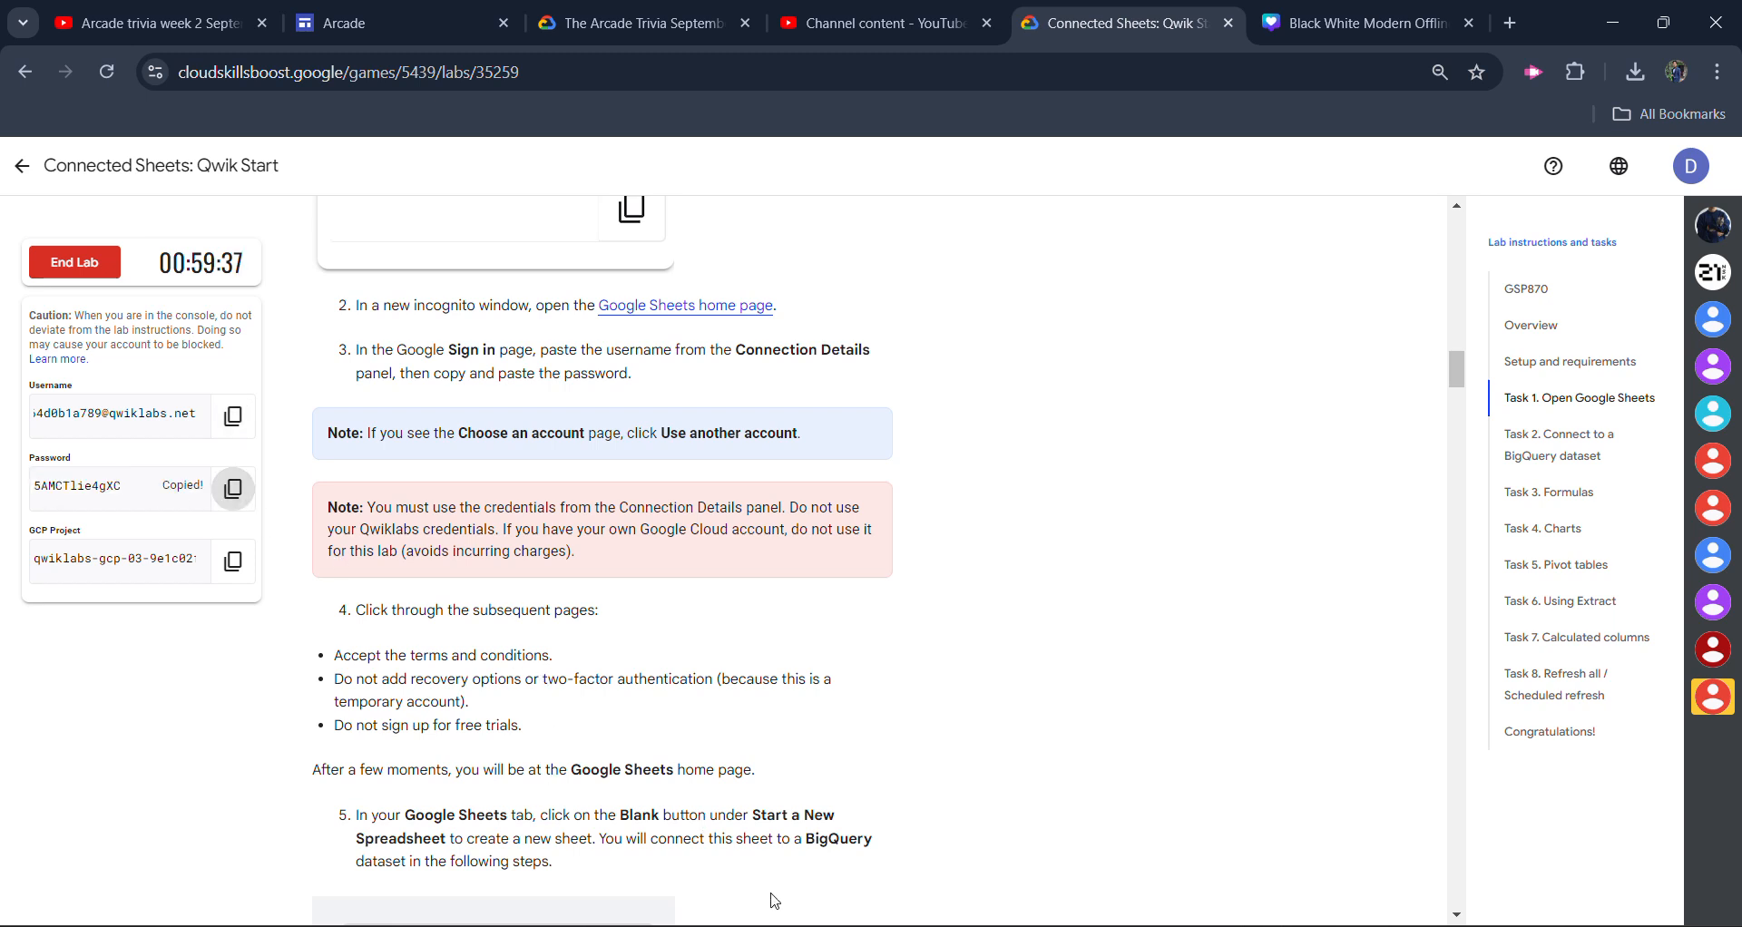
{"action": "mouse_move", "coordinate": [774, 921]}
{"action": "left_click", "coordinate": [1070, 762]}
{"action": "key", "text": "ctrl+v"}
{"action": "left_click", "coordinate": [1416, 661]}
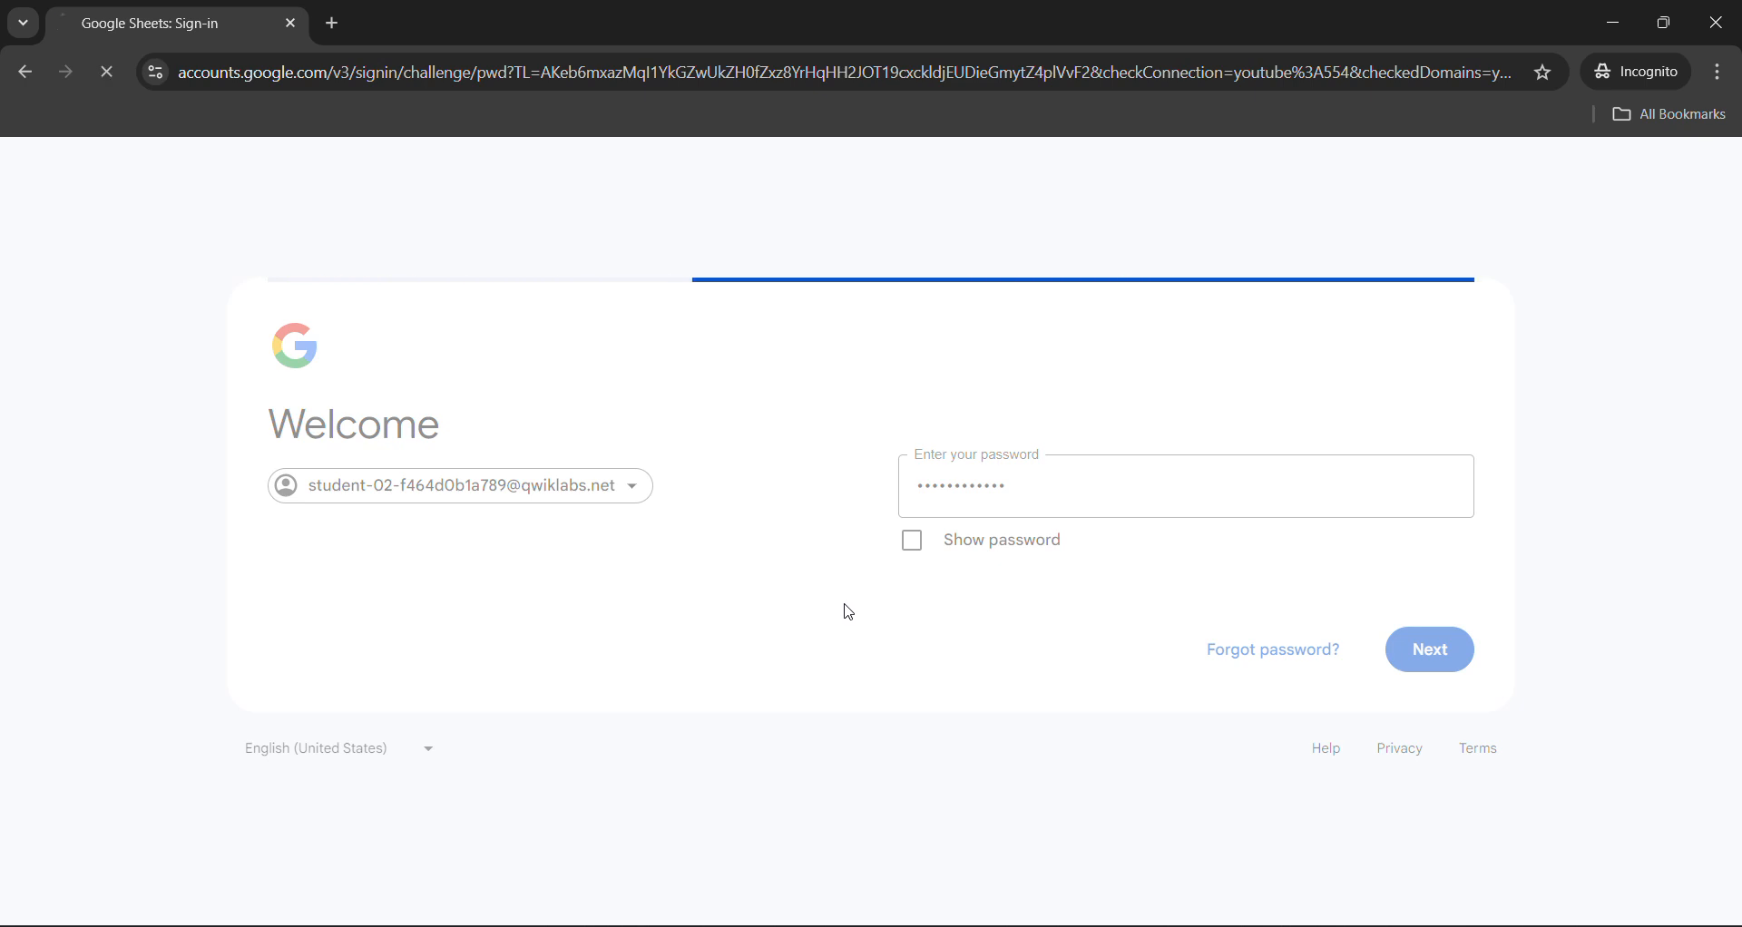
Create a blank spreadsheet and begin connecting it to BigQuery through the data connectors.
{"action": "left_click", "coordinate": [880, 777]}
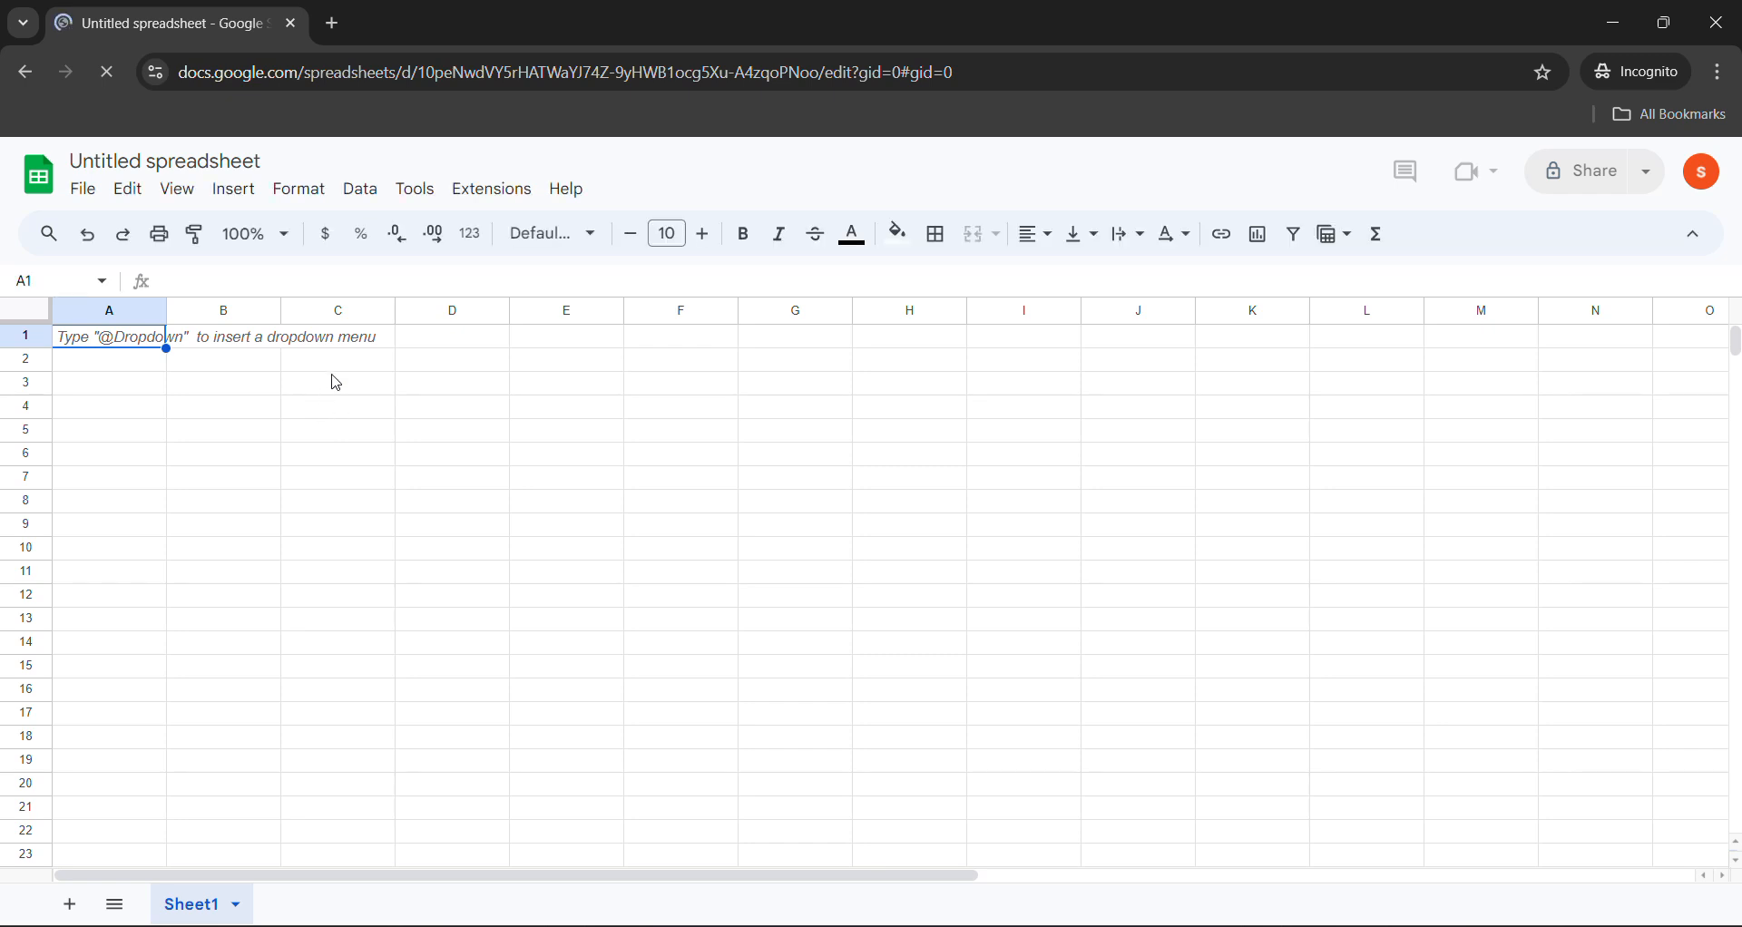
{"action": "left_click", "coordinate": [355, 205]}
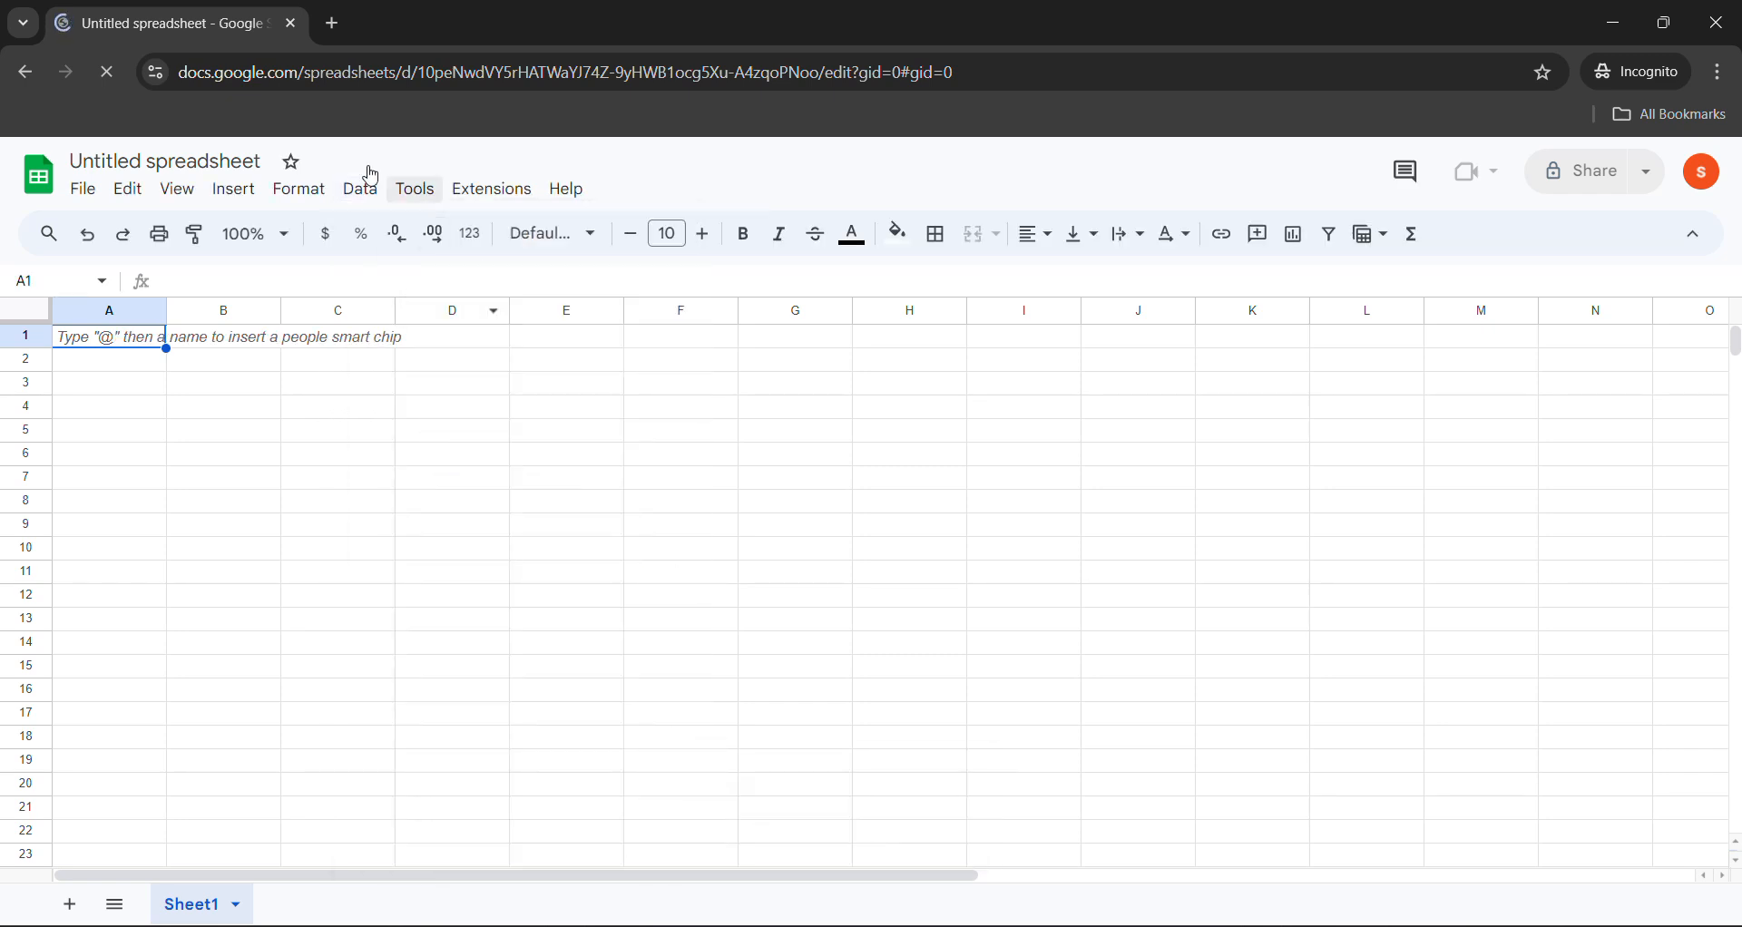
{"action": "left_click", "coordinate": [353, 195]}
{"action": "left_click", "coordinate": [361, 189]}
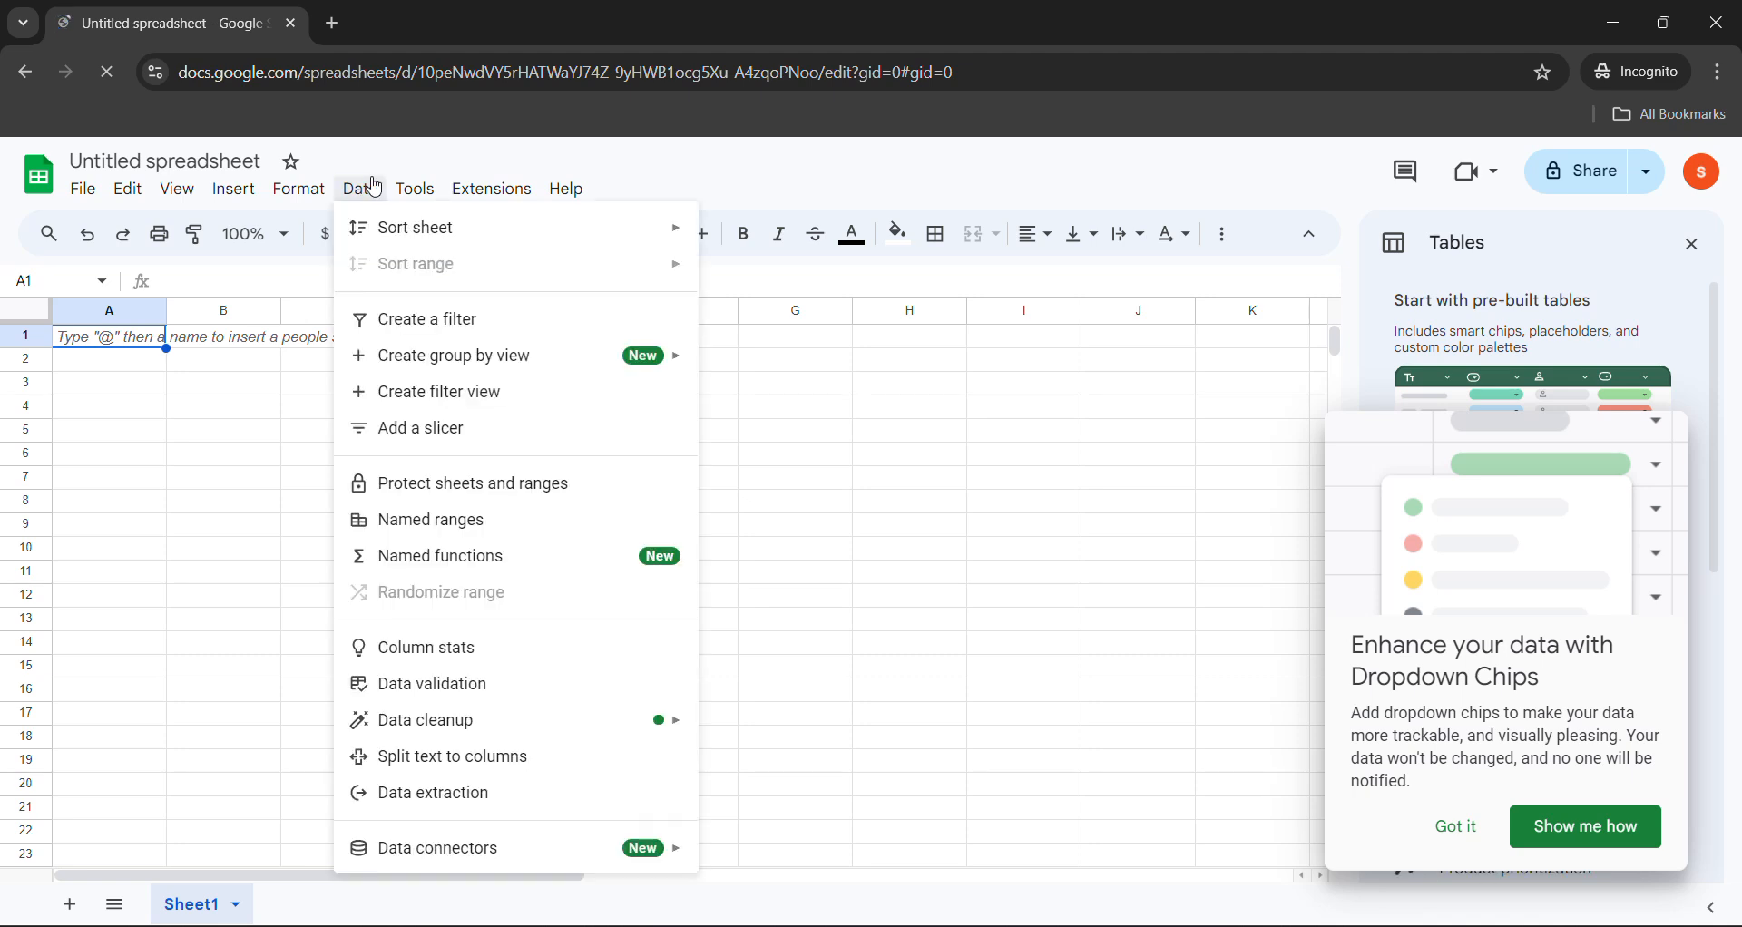
{"action": "mouse_move", "coordinate": [505, 853]}
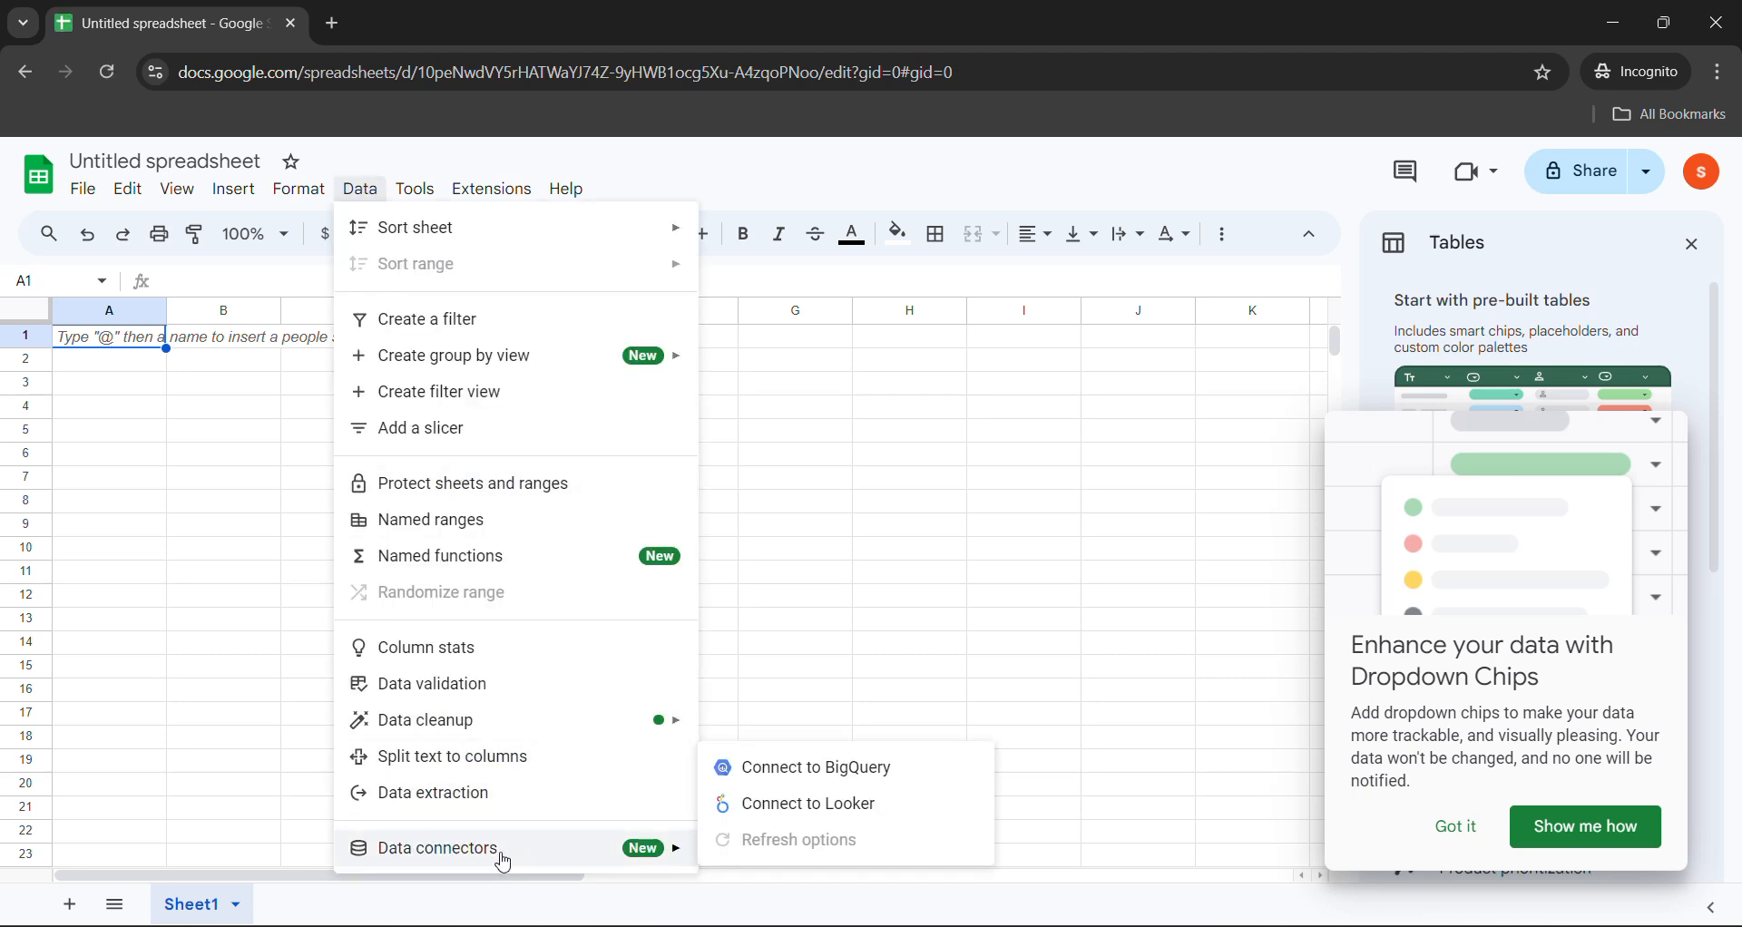
{"action": "left_click", "coordinate": [747, 773]}
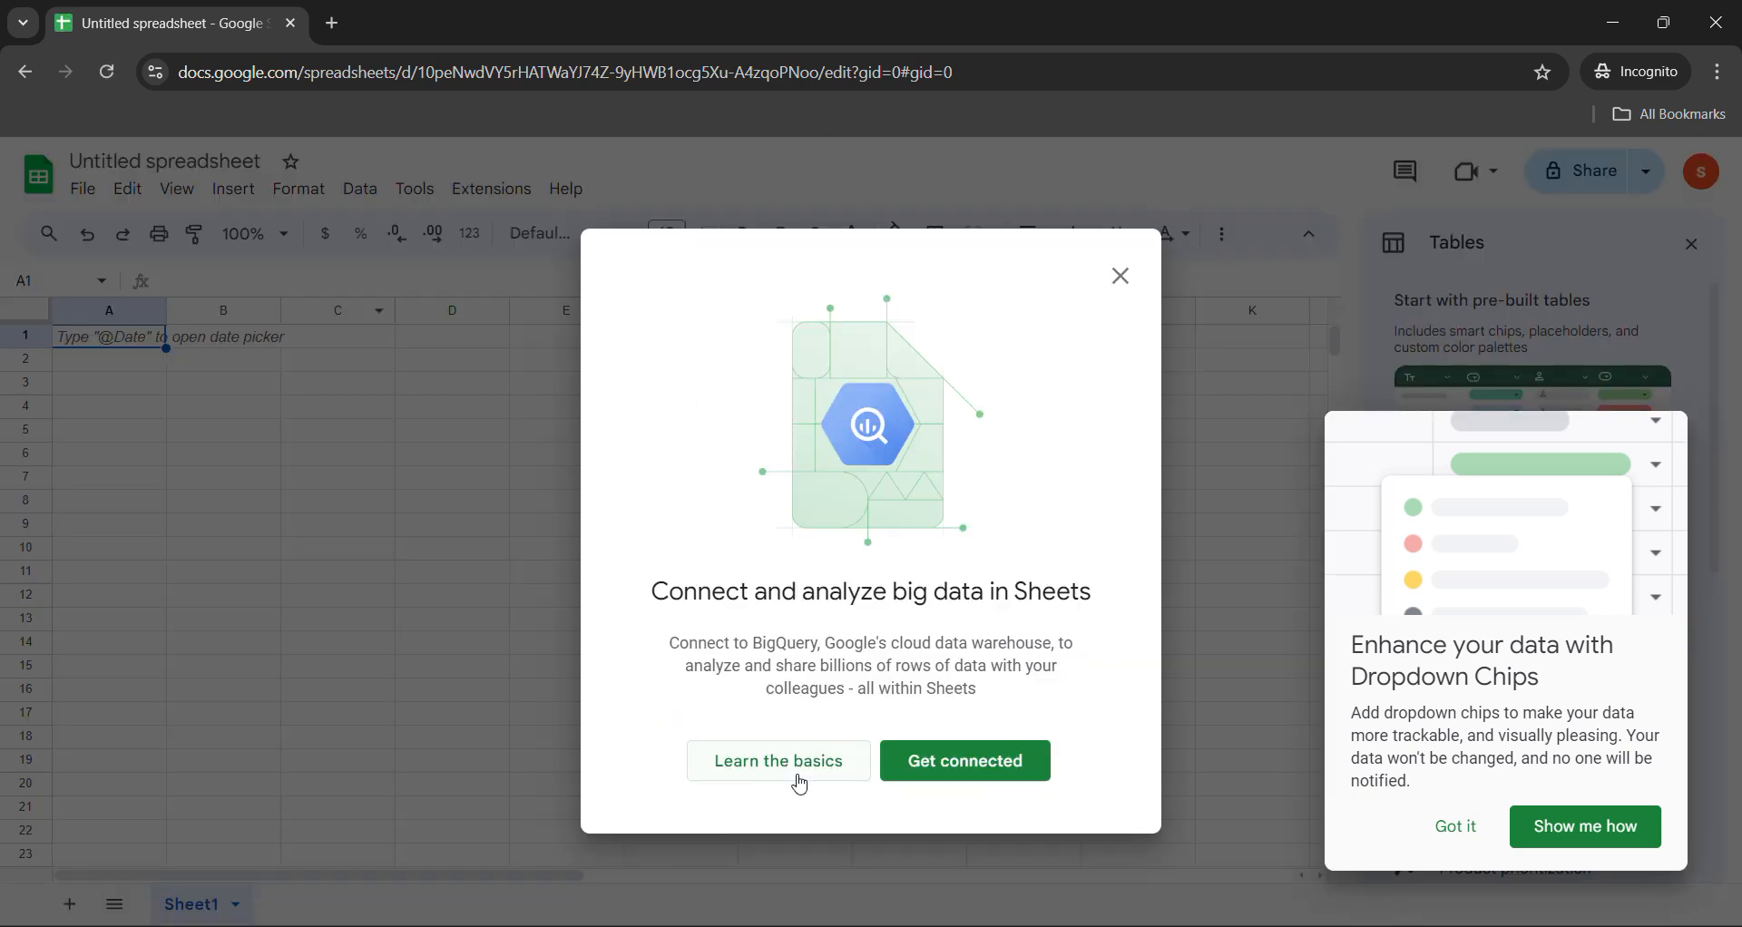
{"action": "left_click", "coordinate": [964, 761]}
Choose the lab's qwiklabs-gcp cloud project and its Public datasets for the data connection.
{"action": "left_click", "coordinate": [721, 535]}
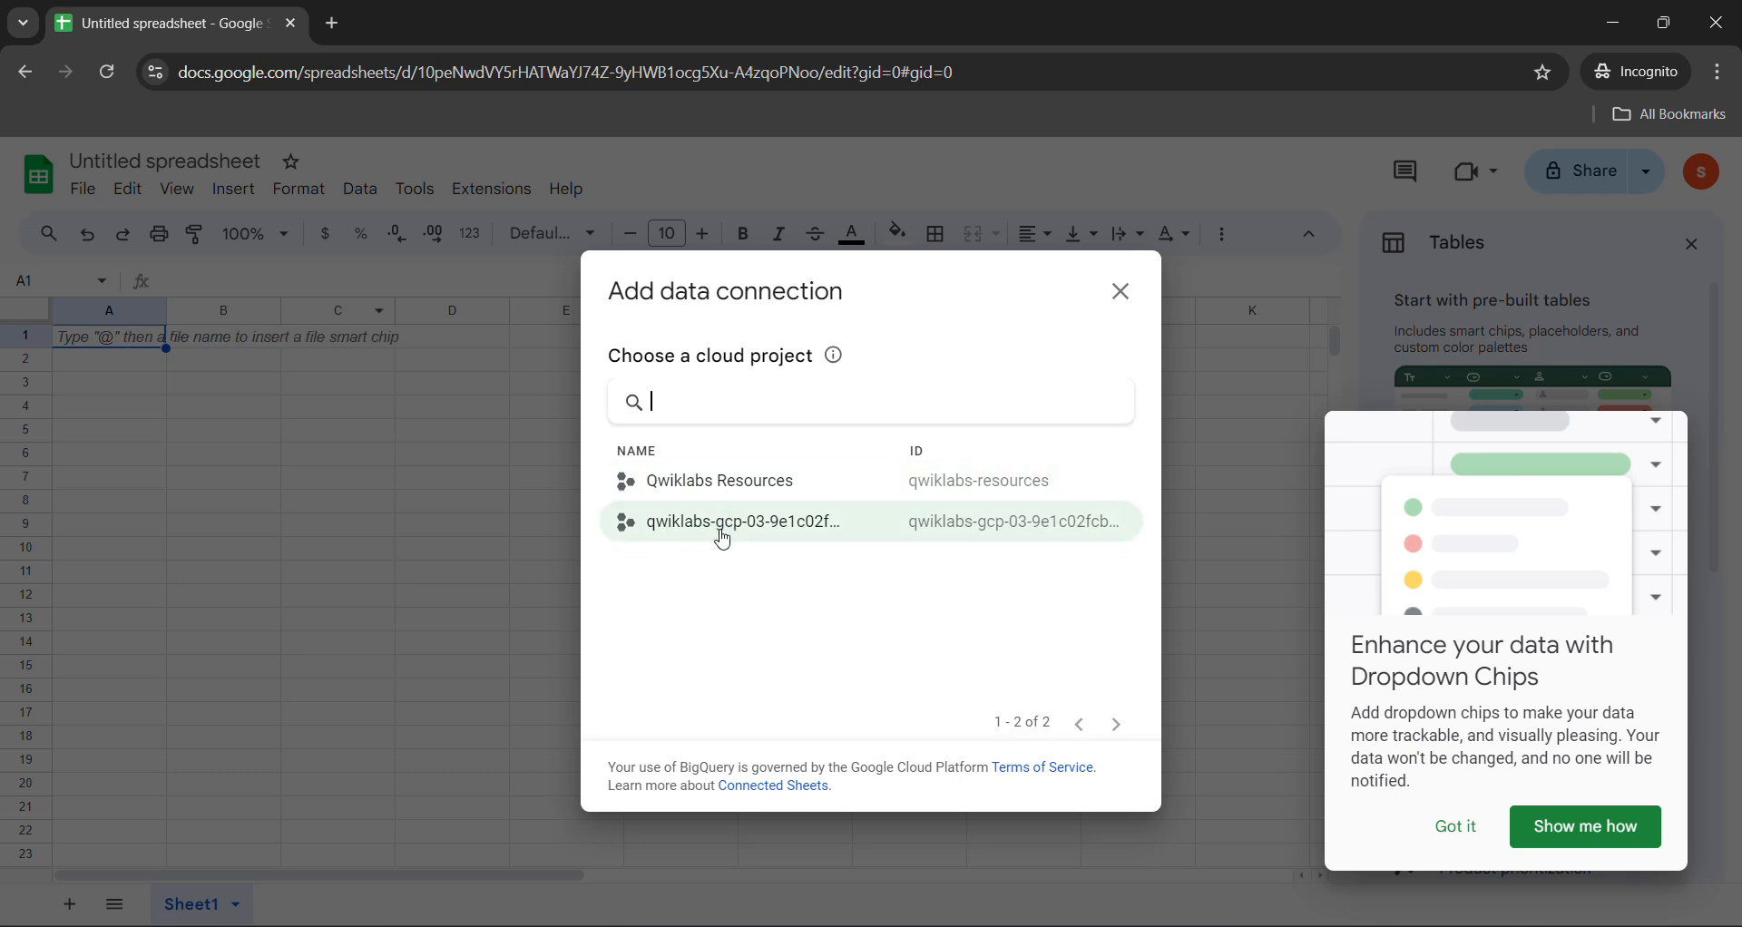
{"action": "left_click", "coordinate": [755, 534]}
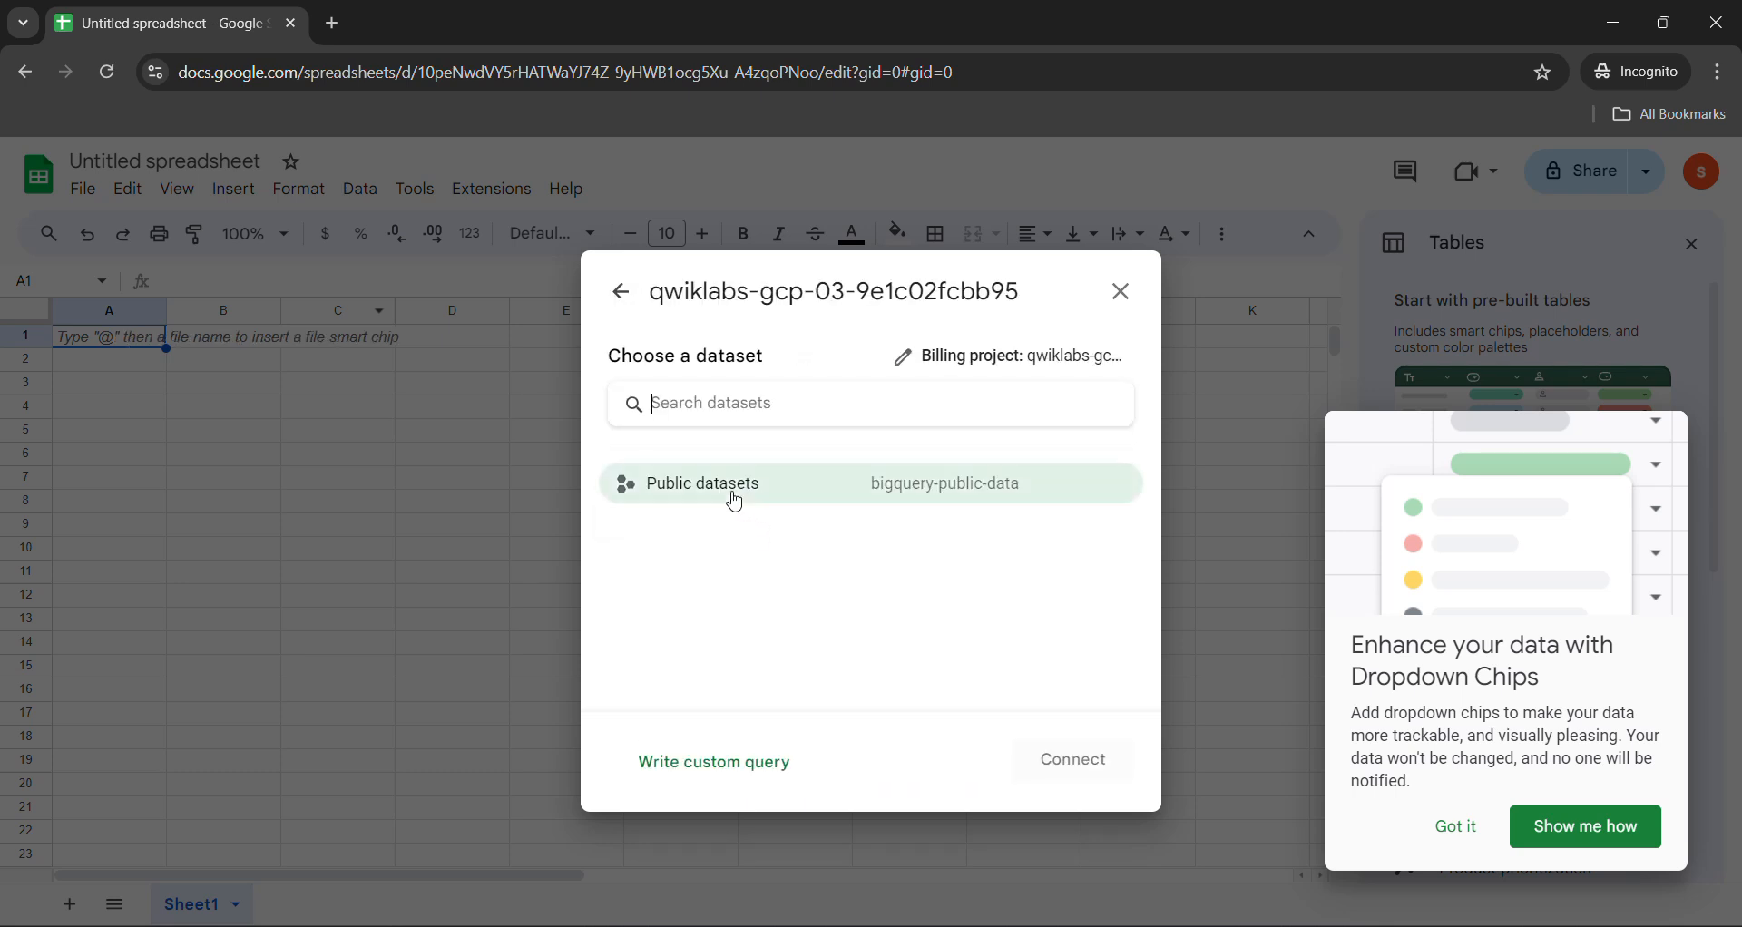
{"action": "left_click", "coordinate": [731, 495]}
Copy the dataset name chicago_taxi_trips from Task 2 of the lab instructions, then find and select that dataset in the spreadsheet's data connection.
{"action": "mouse_move", "coordinate": [793, 921]}
{"action": "left_click", "coordinate": [617, 825]}
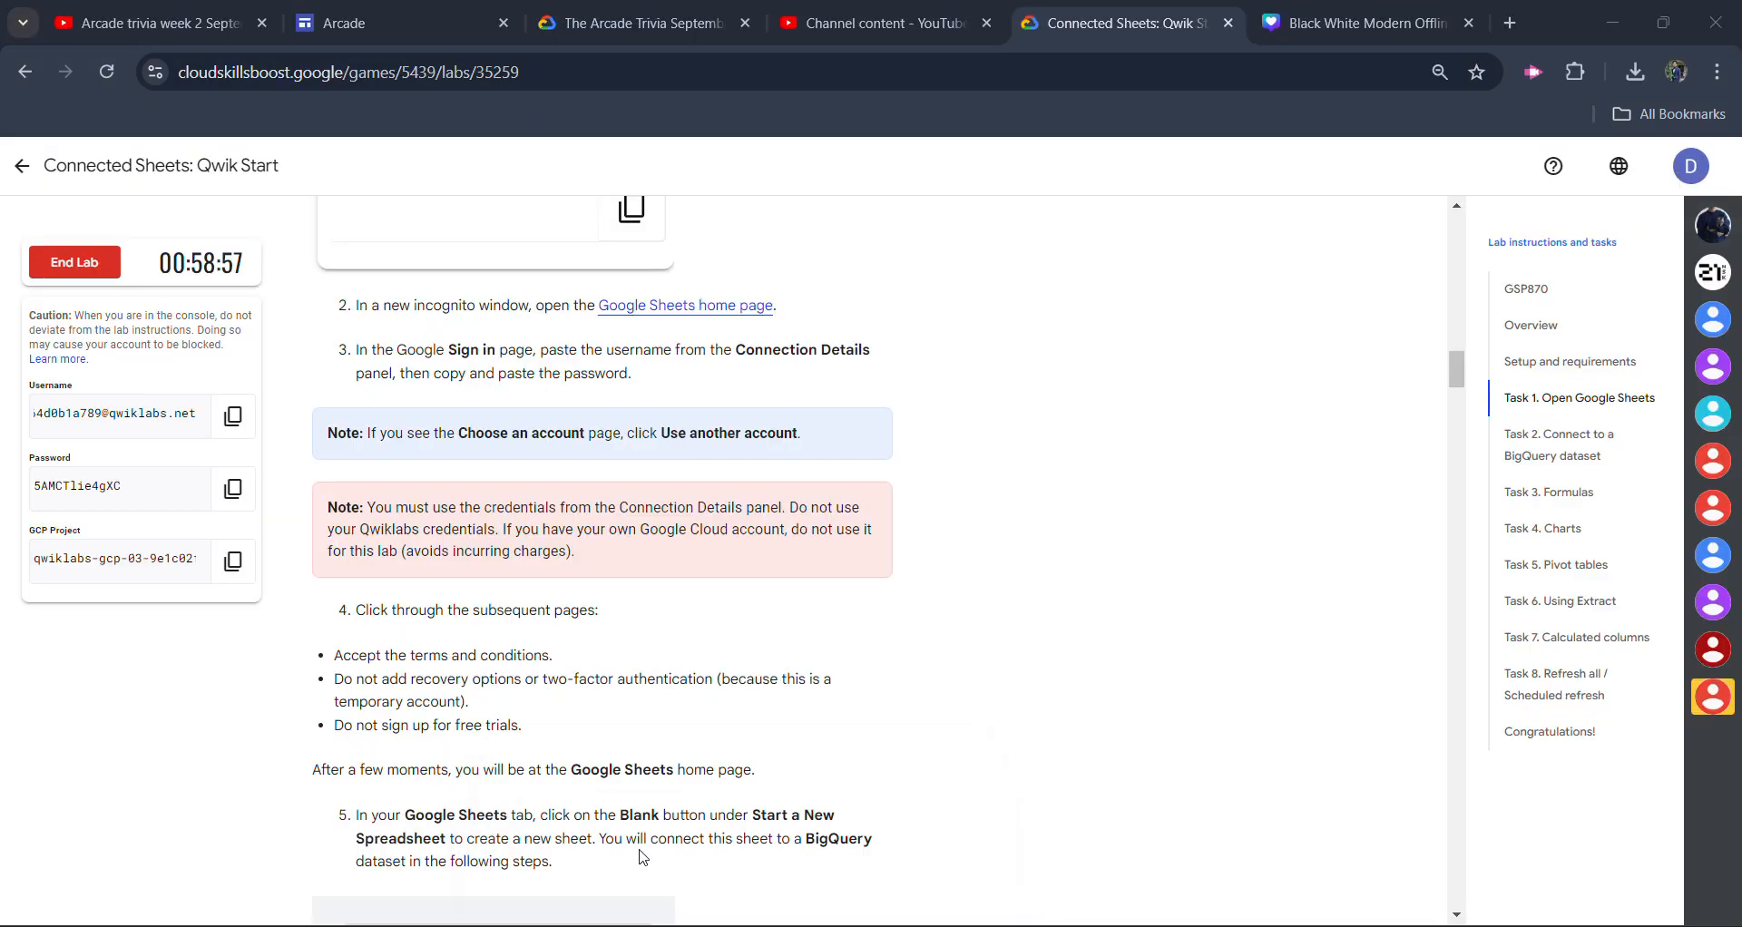
{"action": "scroll", "coordinate": [699, 696], "scroll_direction": "down", "scroll_amount": 8}
{"action": "scroll", "coordinate": [699, 696], "scroll_direction": "down", "scroll_amount": 6}
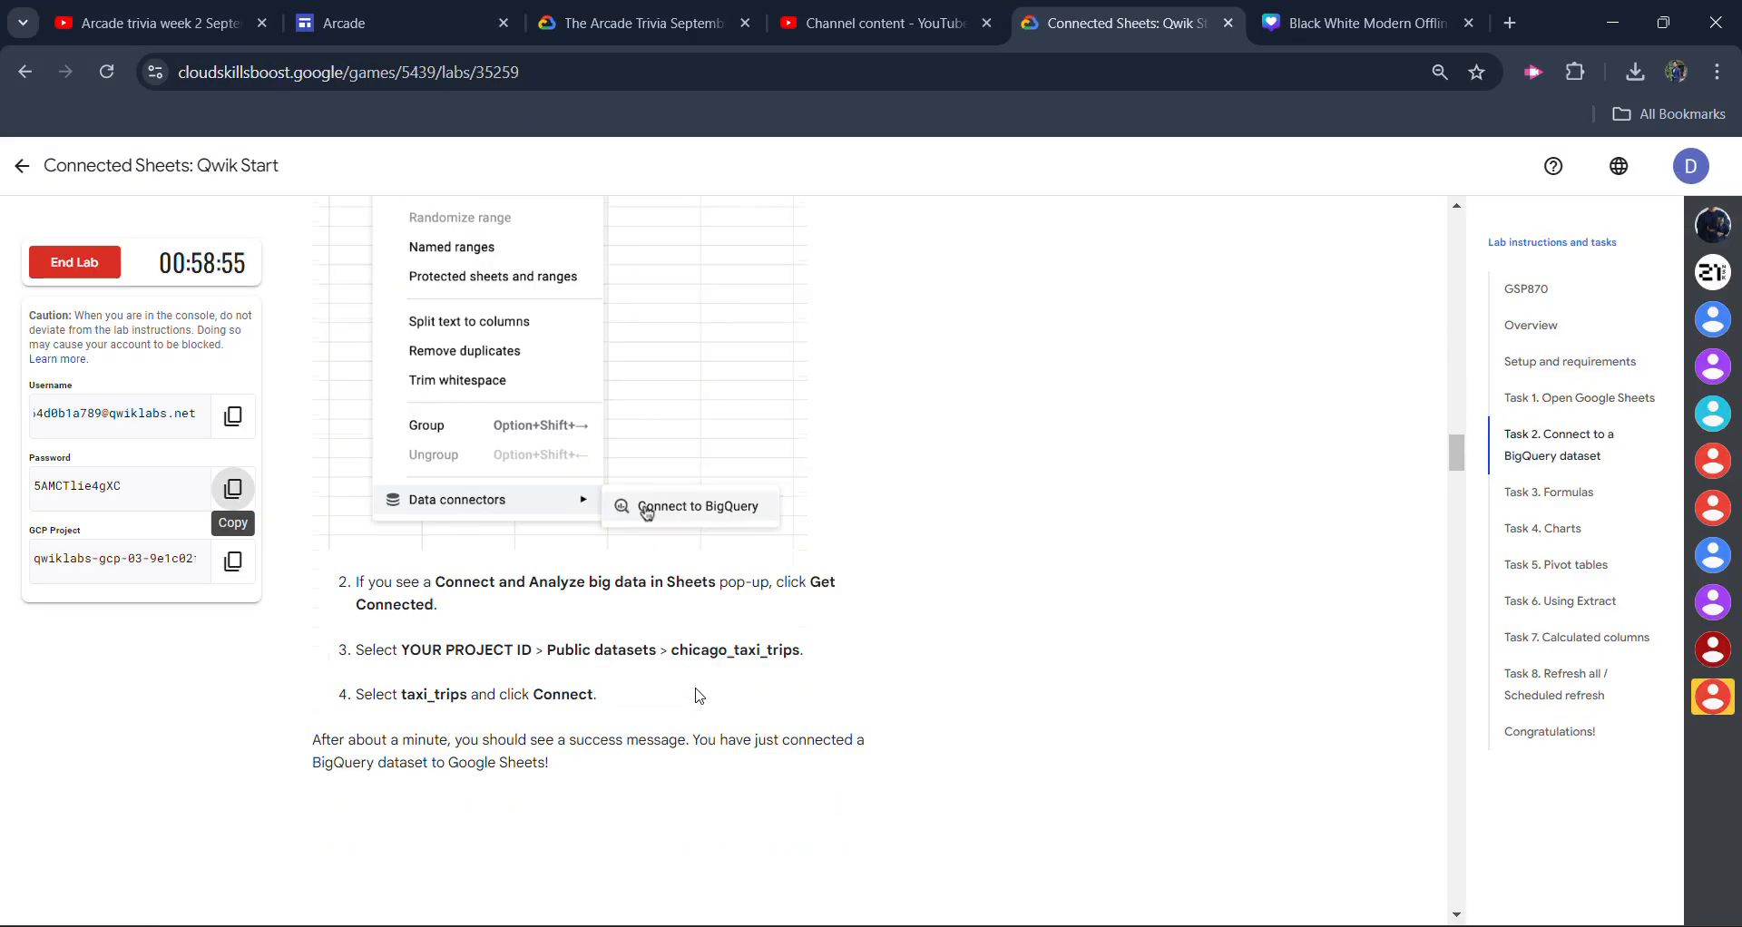
{"action": "left_click_drag", "start_coordinate": [675, 617], "coordinate": [794, 621]}
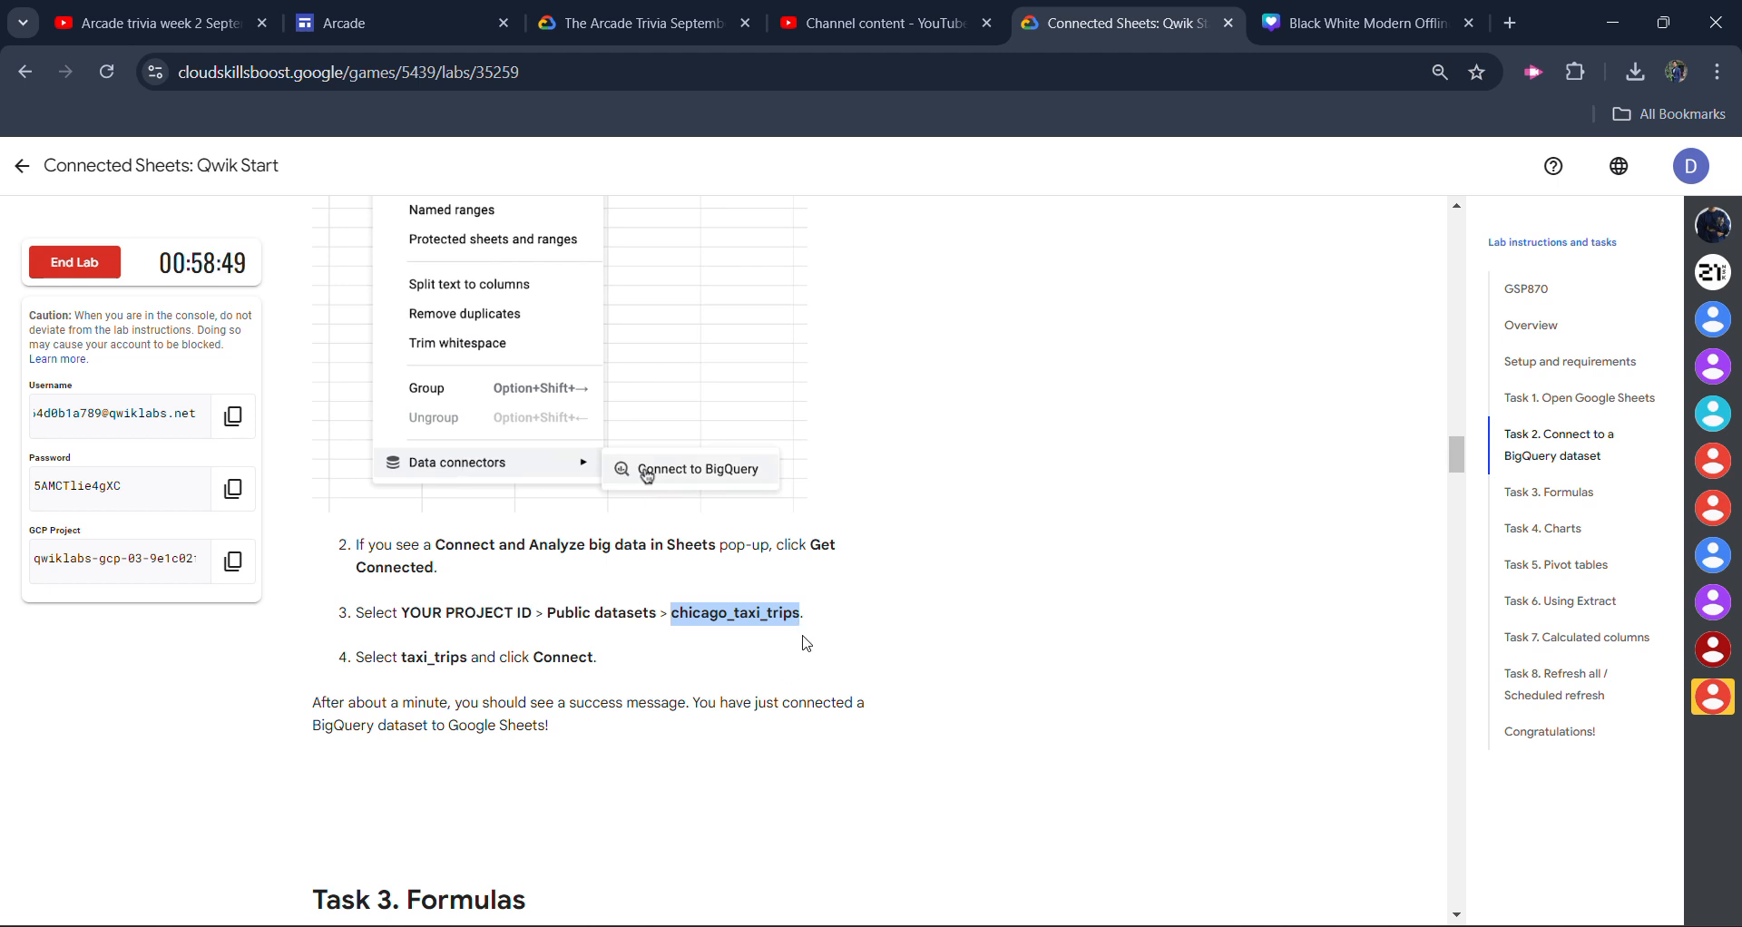
{"action": "mouse_move", "coordinate": [769, 914]}
{"action": "left_click", "coordinate": [871, 790]}
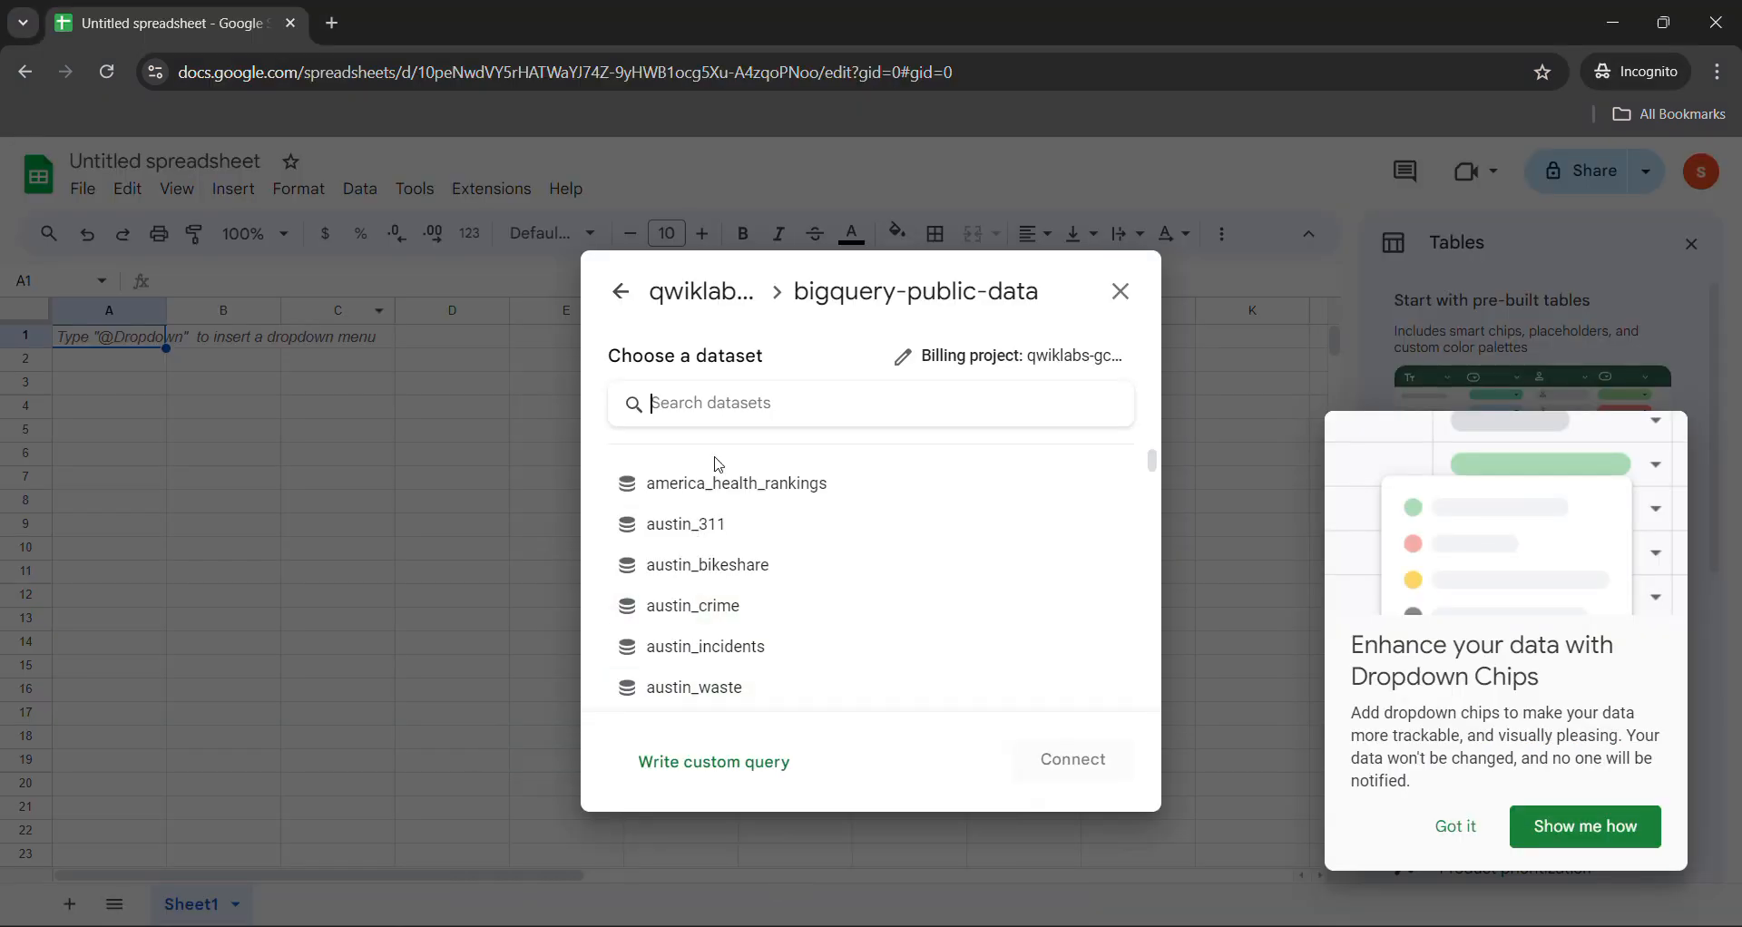
{"action": "key", "text": "ctrl+v"}
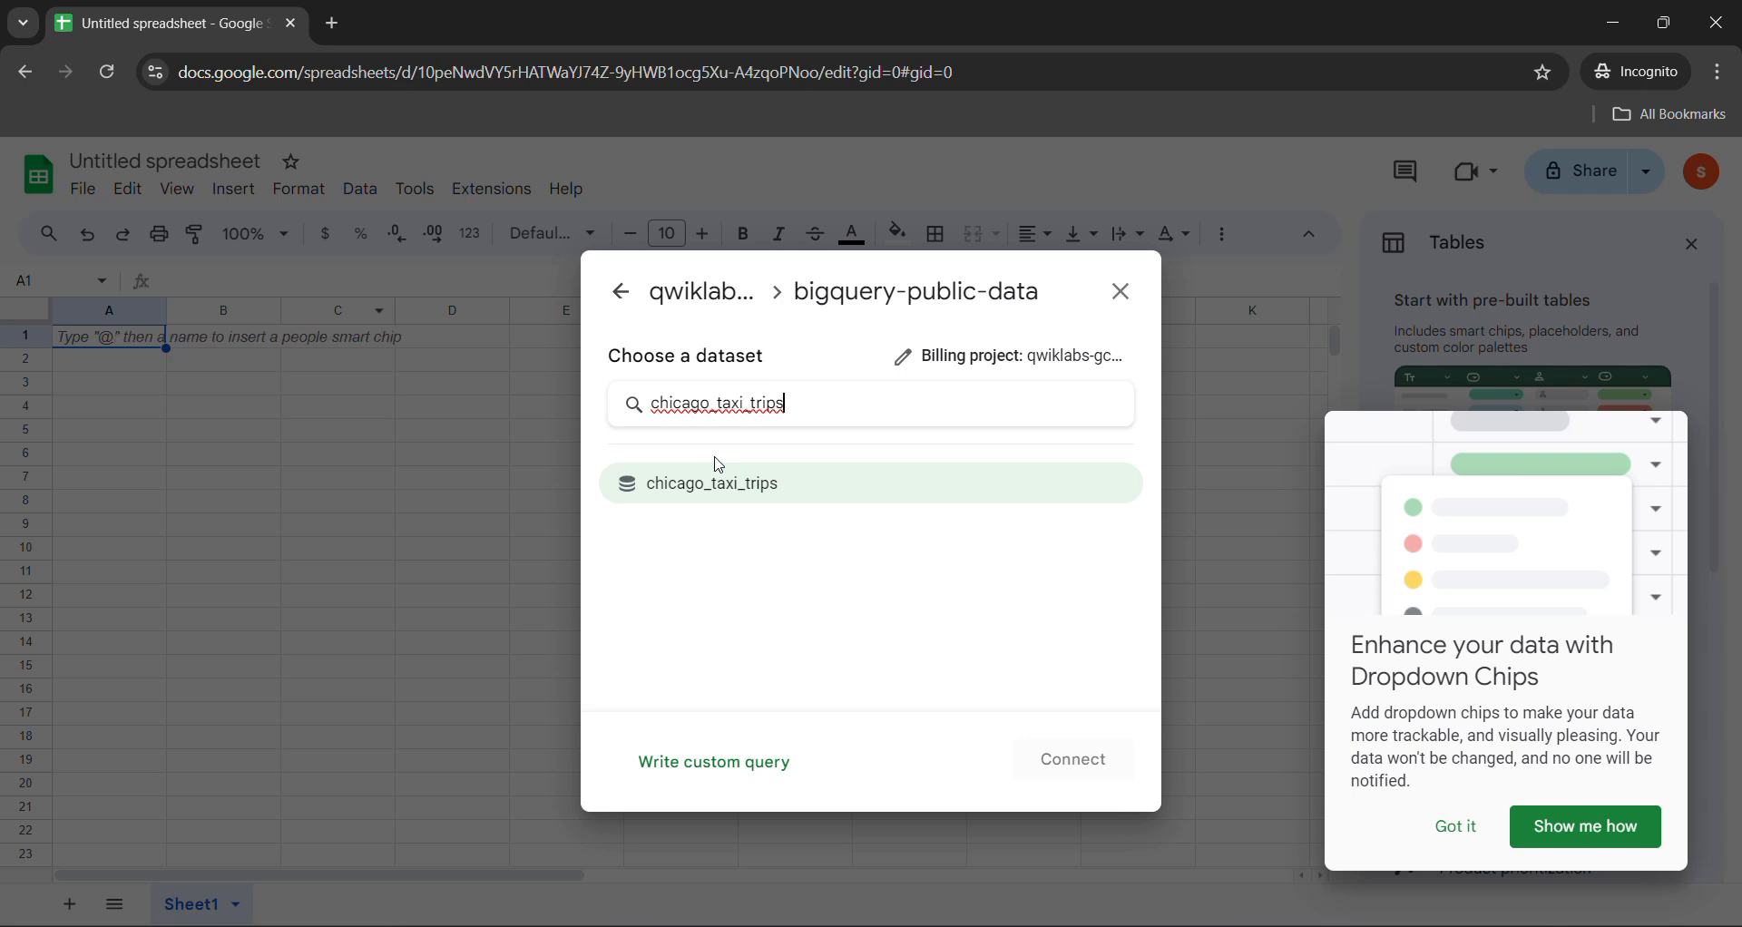
{"action": "left_click", "coordinate": [721, 496]}
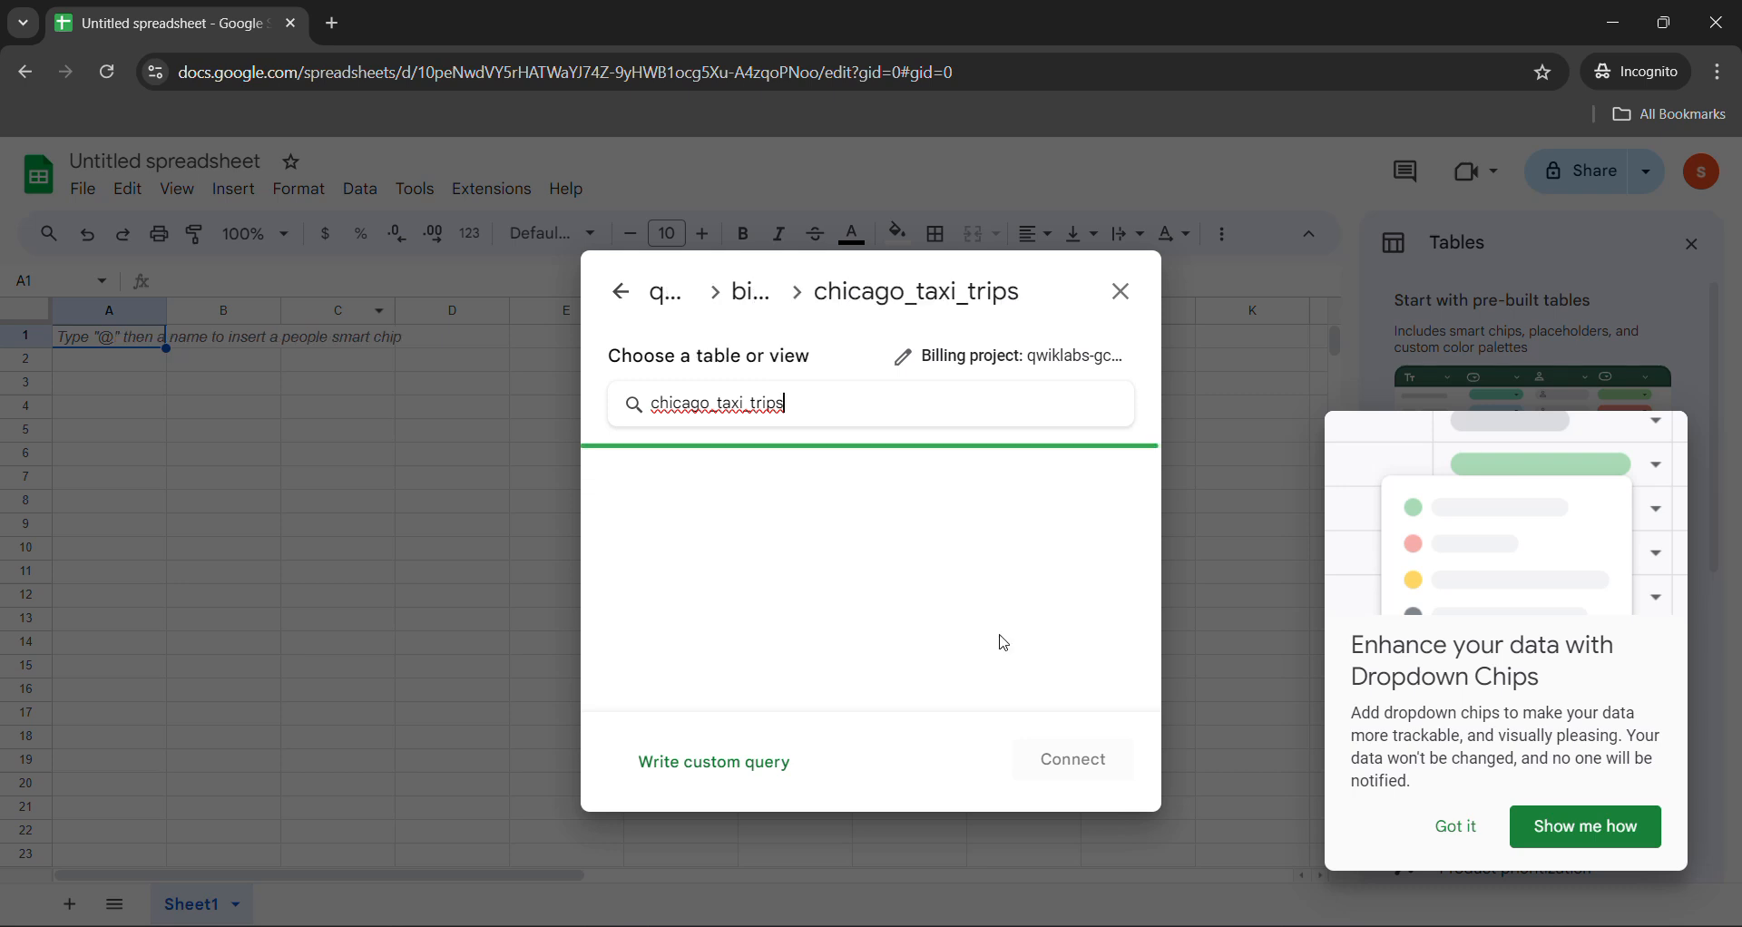
Connect the taxi_trips table to the spreadsheet and dismiss the introductory pop-ups.
{"action": "left_click", "coordinate": [705, 501]}
{"action": "left_click", "coordinate": [1052, 758]}
{"action": "left_click", "coordinate": [1455, 828]}
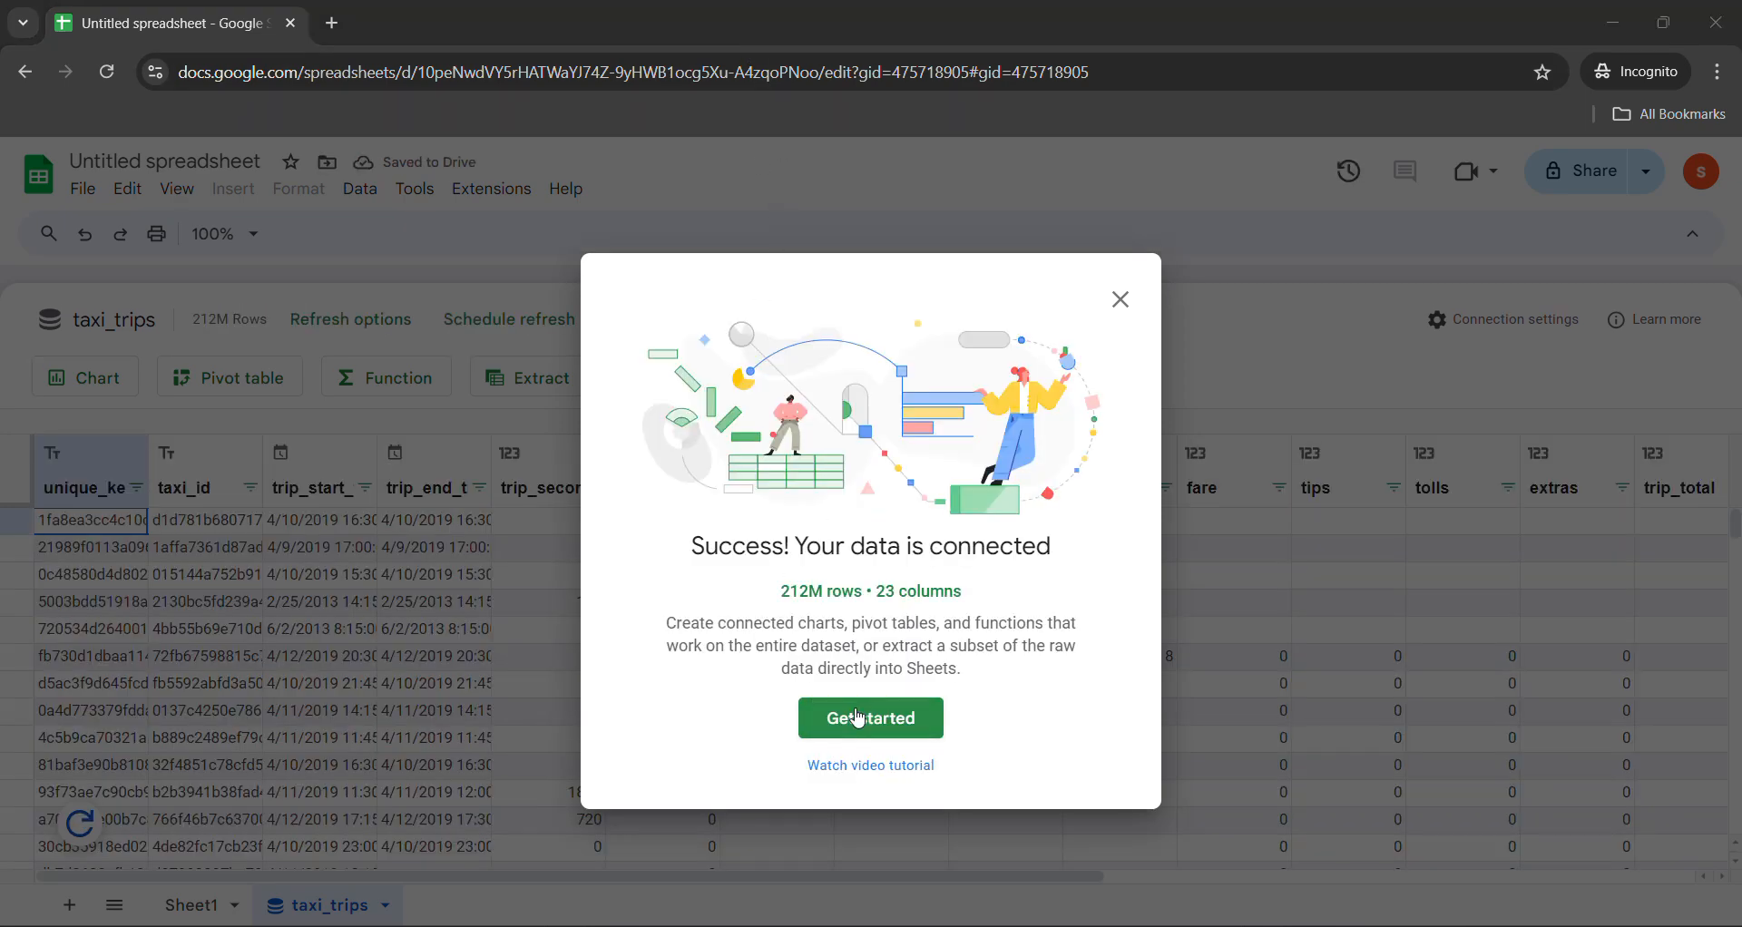
{"action": "left_click", "coordinate": [867, 718]}
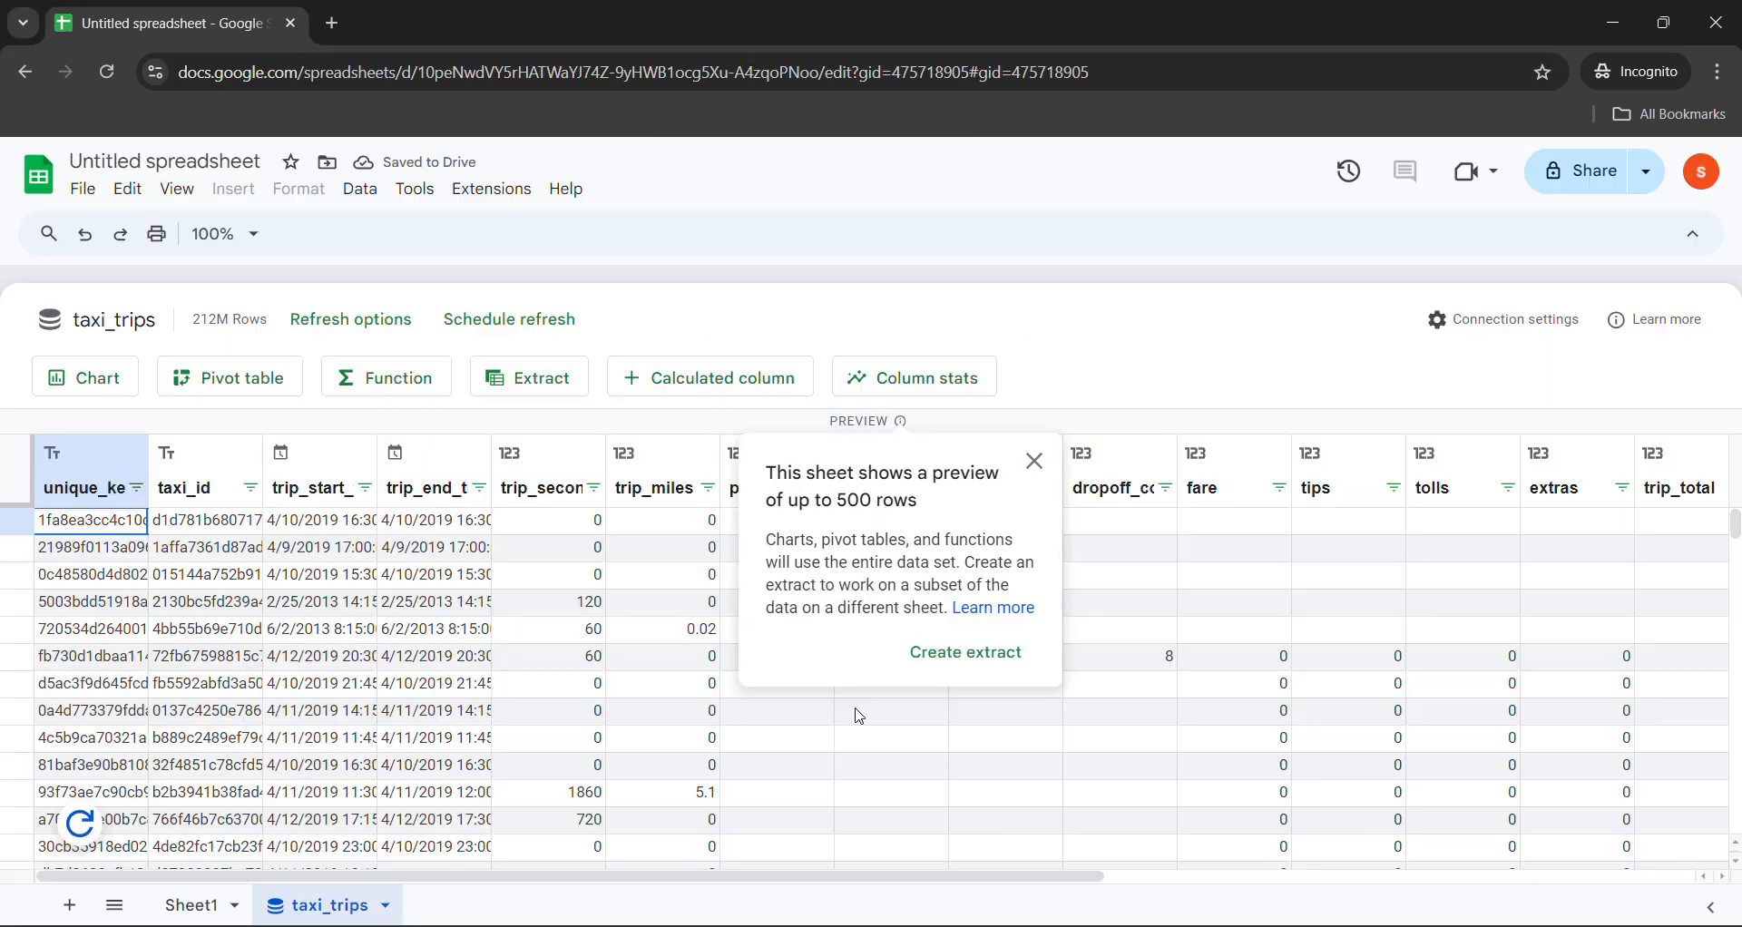
{"action": "left_click", "coordinate": [1034, 461]}
Insert a COUNTUNIQUE function on the taxi_trips data into a new sheet.
{"action": "left_click", "coordinate": [386, 377]}
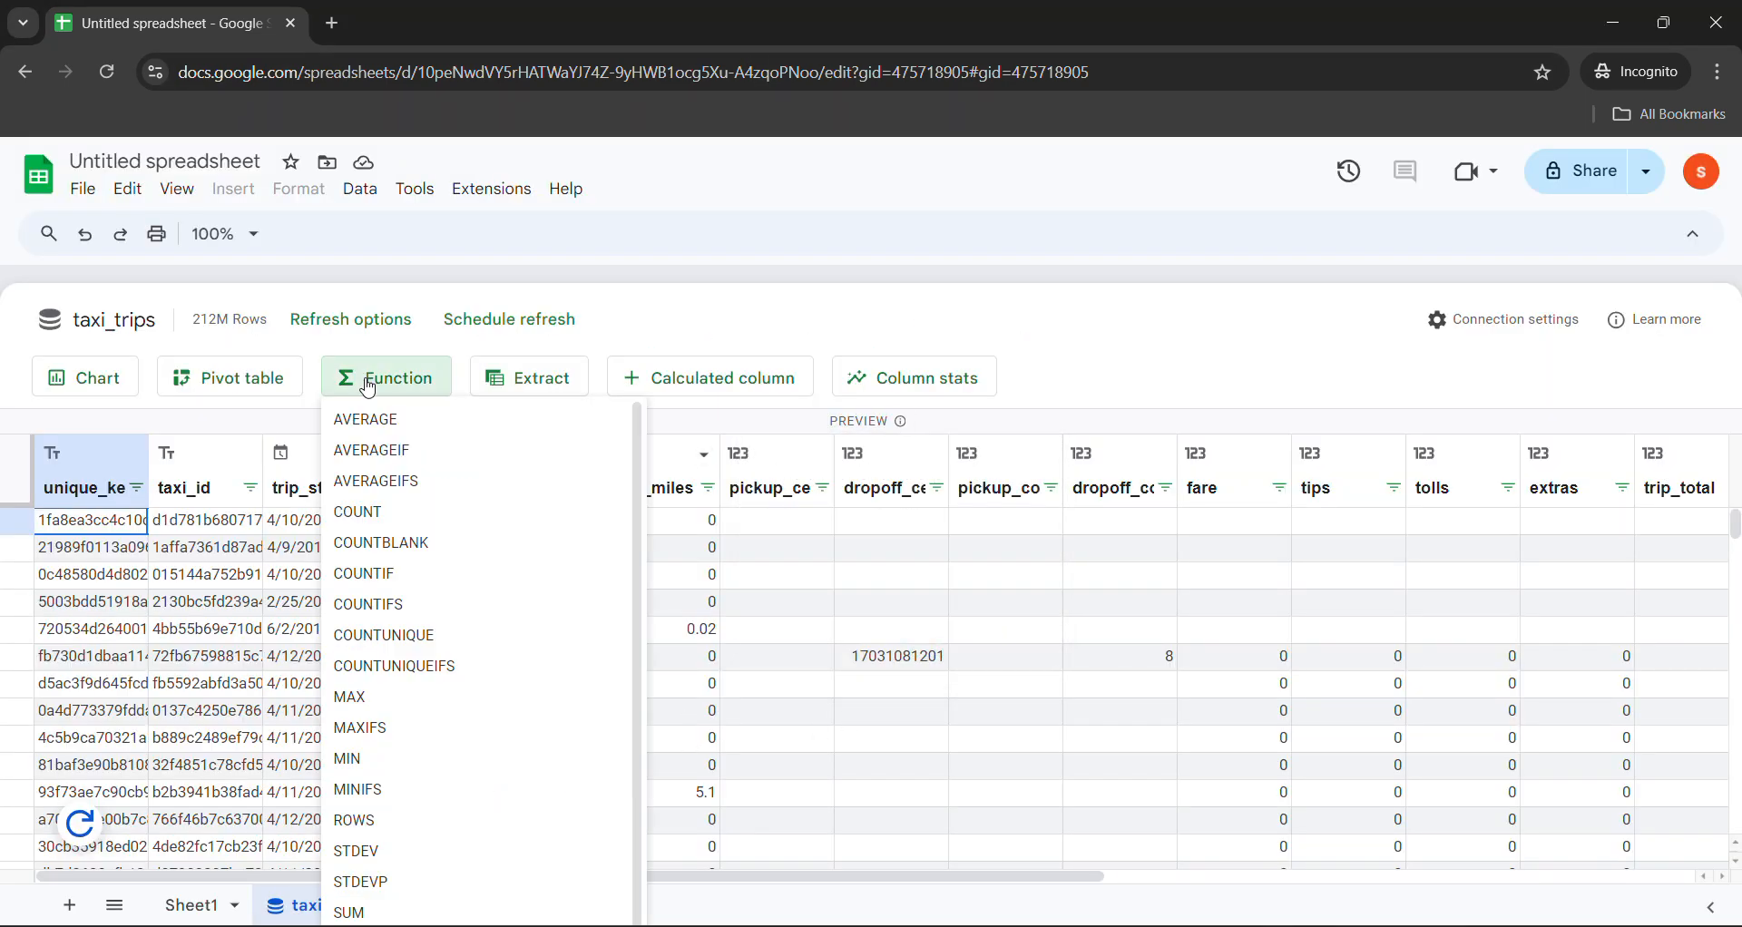
{"action": "left_click", "coordinate": [402, 652]}
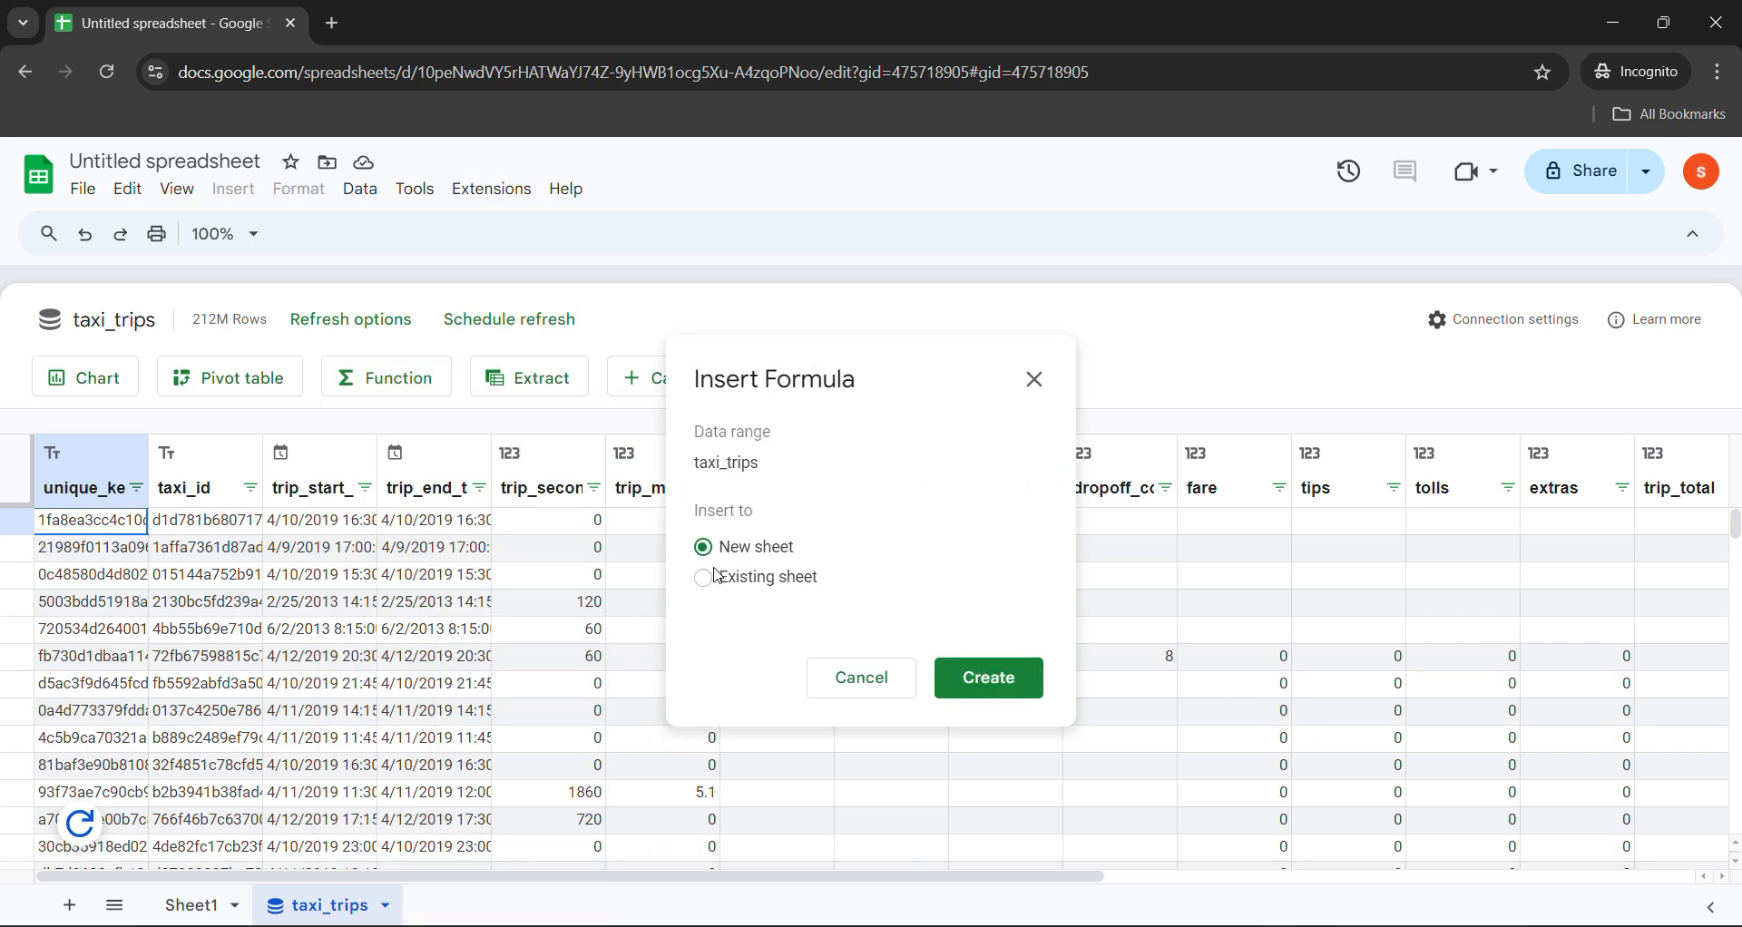
{"action": "left_click", "coordinate": [944, 677]}
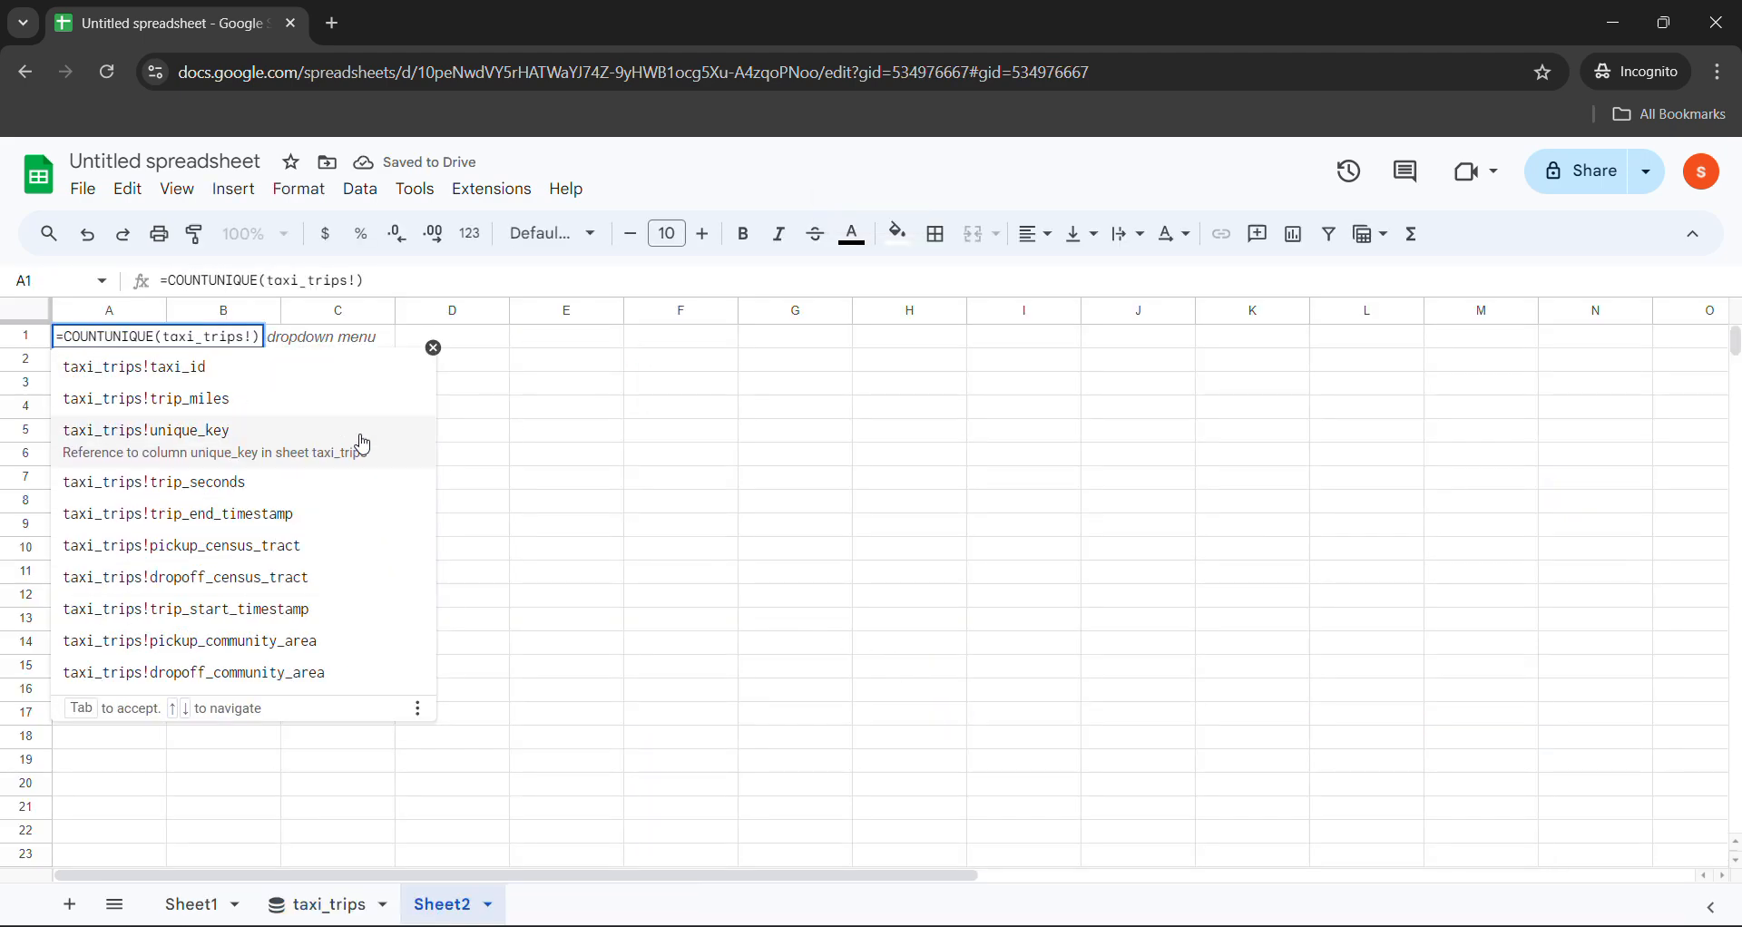
Delete the prefilled COUNTUNIQUE formula text up to its closing parenthesis in cell A1.
{"action": "key", "text": "BackSpace"}
{"action": "key", "text": "BackSpace"}
{"action": "key", "text": "BackSpace"}
{"action": "key", "text": "BackSpace"}
{"action": "key", "text": "BackSpace"}
{"action": "key", "text": "BackSpace"}
{"action": "key", "text": "BackSpace"}
{"action": "key", "text": "BackSpace"}
{"action": "key", "text": "BackSpace"}
{"action": "key", "text": "BackSpace"}
{"action": "key", "text": "BackSpace"}
{"action": "key", "text": "BackSpace"}
{"action": "key", "text": "BackSpace"}
{"action": "key", "text": "BackSpace"}
{"action": "key", "text": "BackSpace"}
{"action": "key", "text": "BackSpace"}
{"action": "key", "text": "BackSpace"}
{"action": "key", "text": "BackSpace"}
{"action": "key", "text": "BackSpace"}
{"action": "key", "text": "BackSpace"}
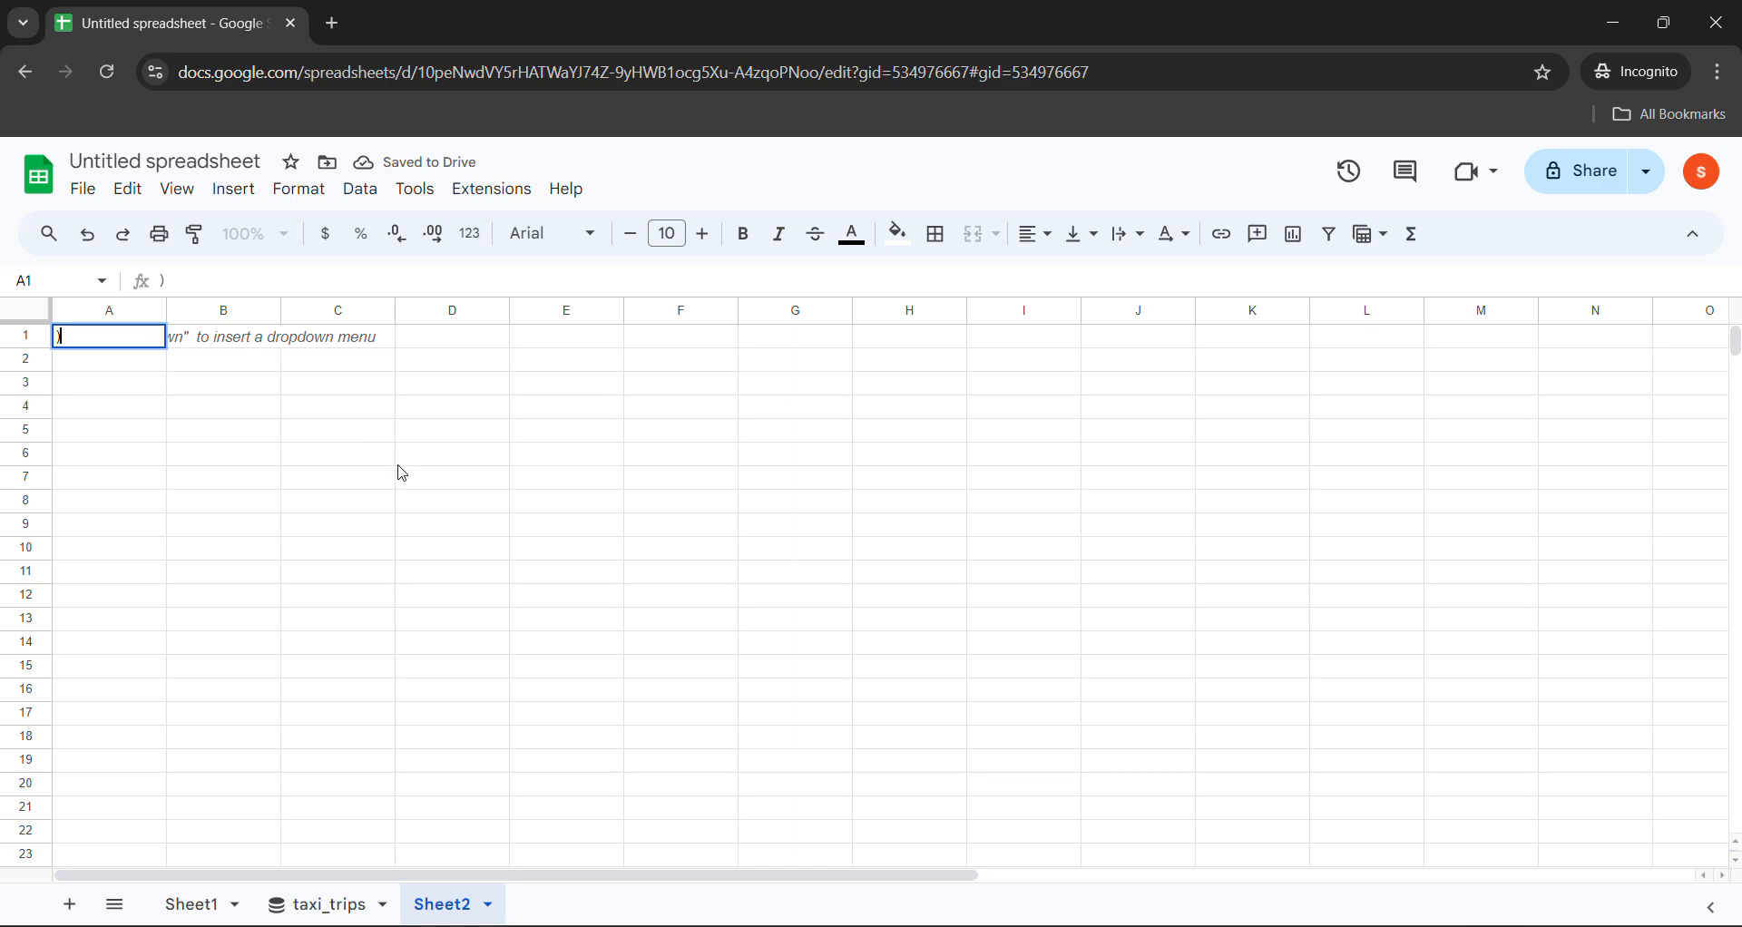
Copy the COUNTUNIQUE formula from Task 3 of the lab instructions and enter =COUNTUNIQUE(taxi_trips!company) in cell A1 of Sheet2.
{"action": "mouse_move", "coordinate": [740, 918]}
{"action": "left_click", "coordinate": [692, 875]}
{"action": "scroll", "coordinate": [439, 633], "scroll_direction": "down", "scroll_amount": 10}
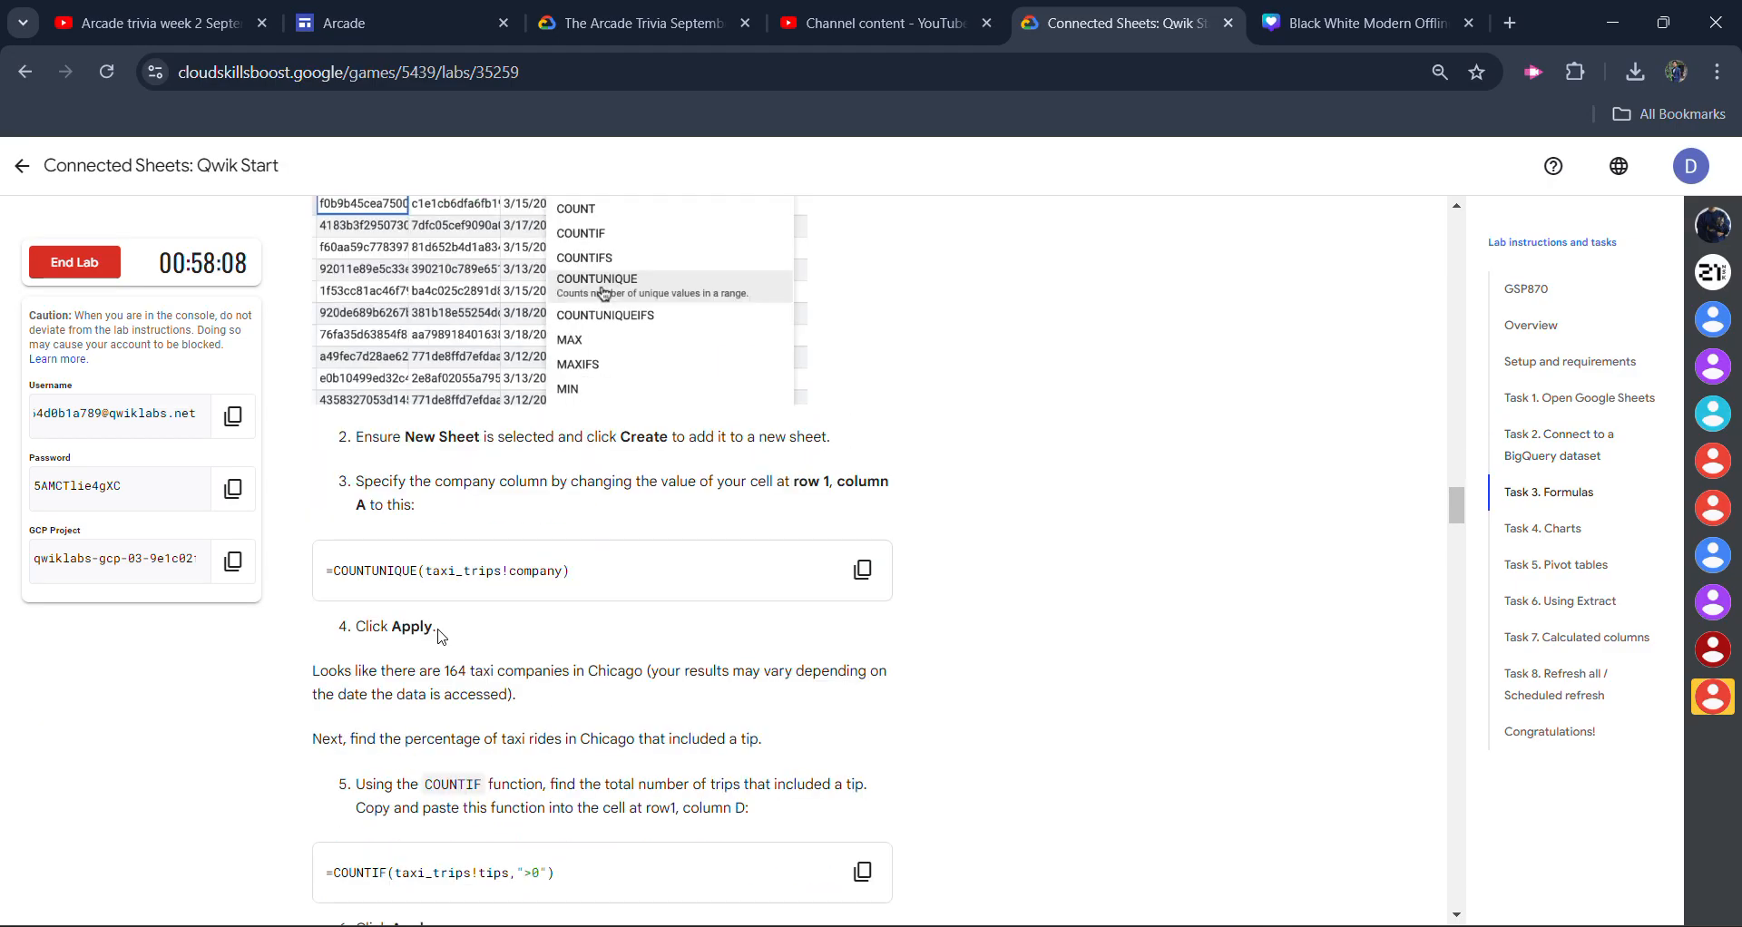
{"action": "left_click", "coordinate": [863, 570]}
{"action": "mouse_move", "coordinate": [740, 918]}
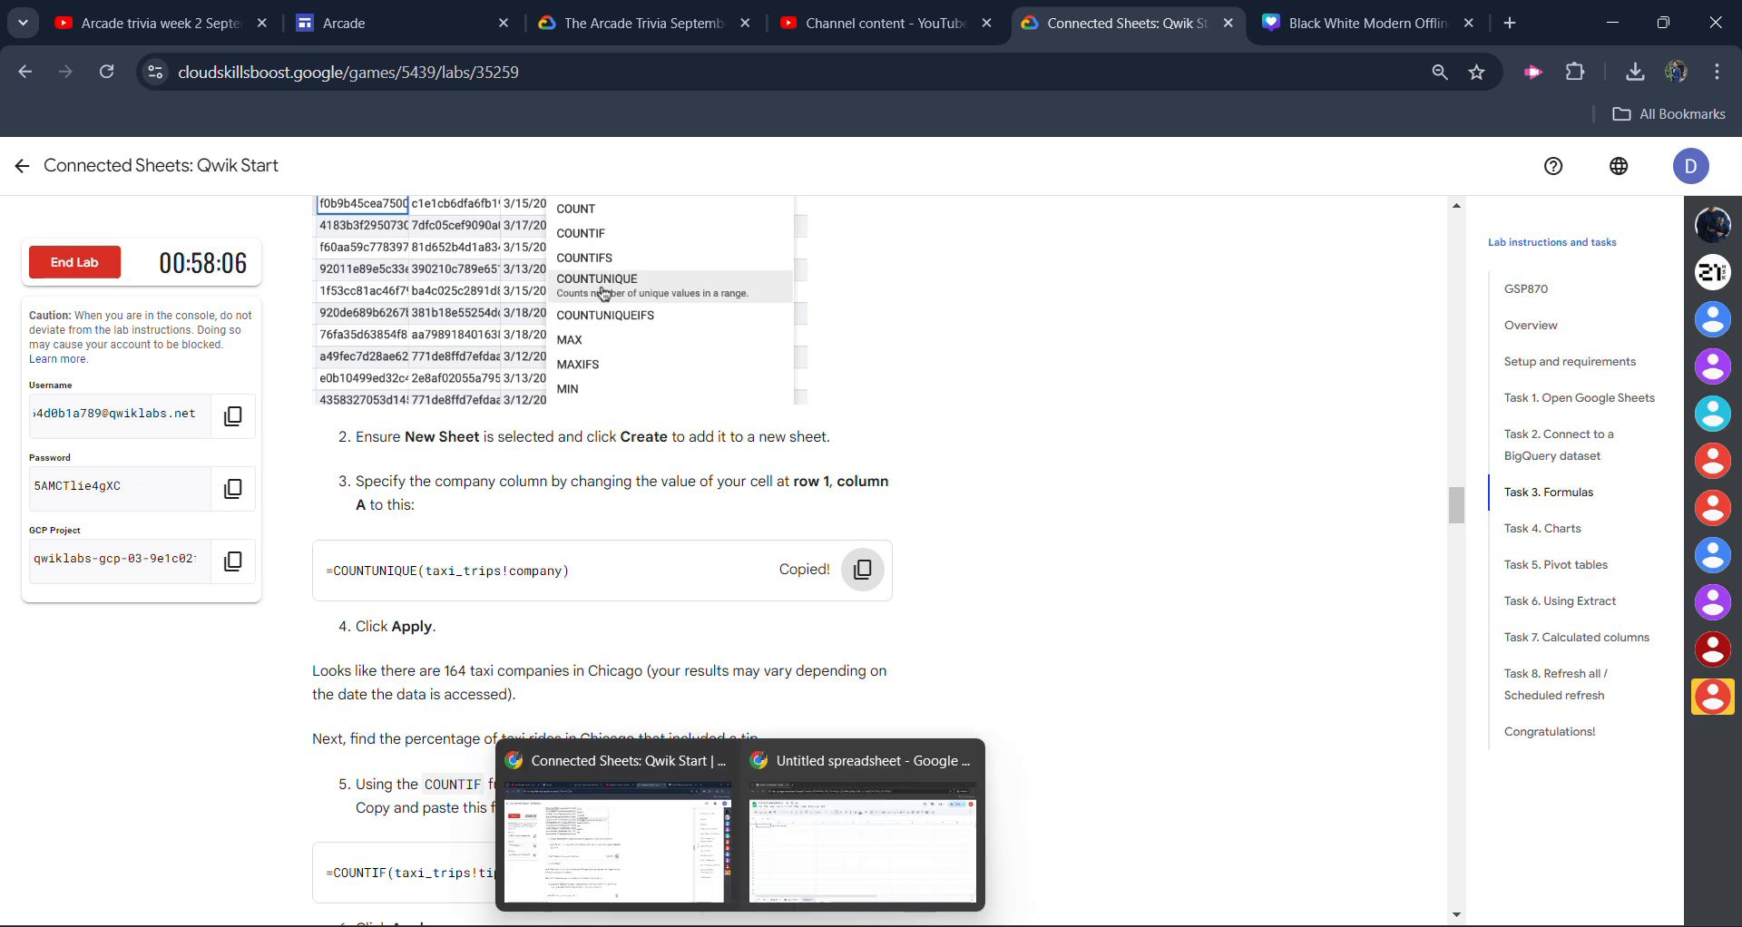
{"action": "left_click", "coordinate": [710, 790]}
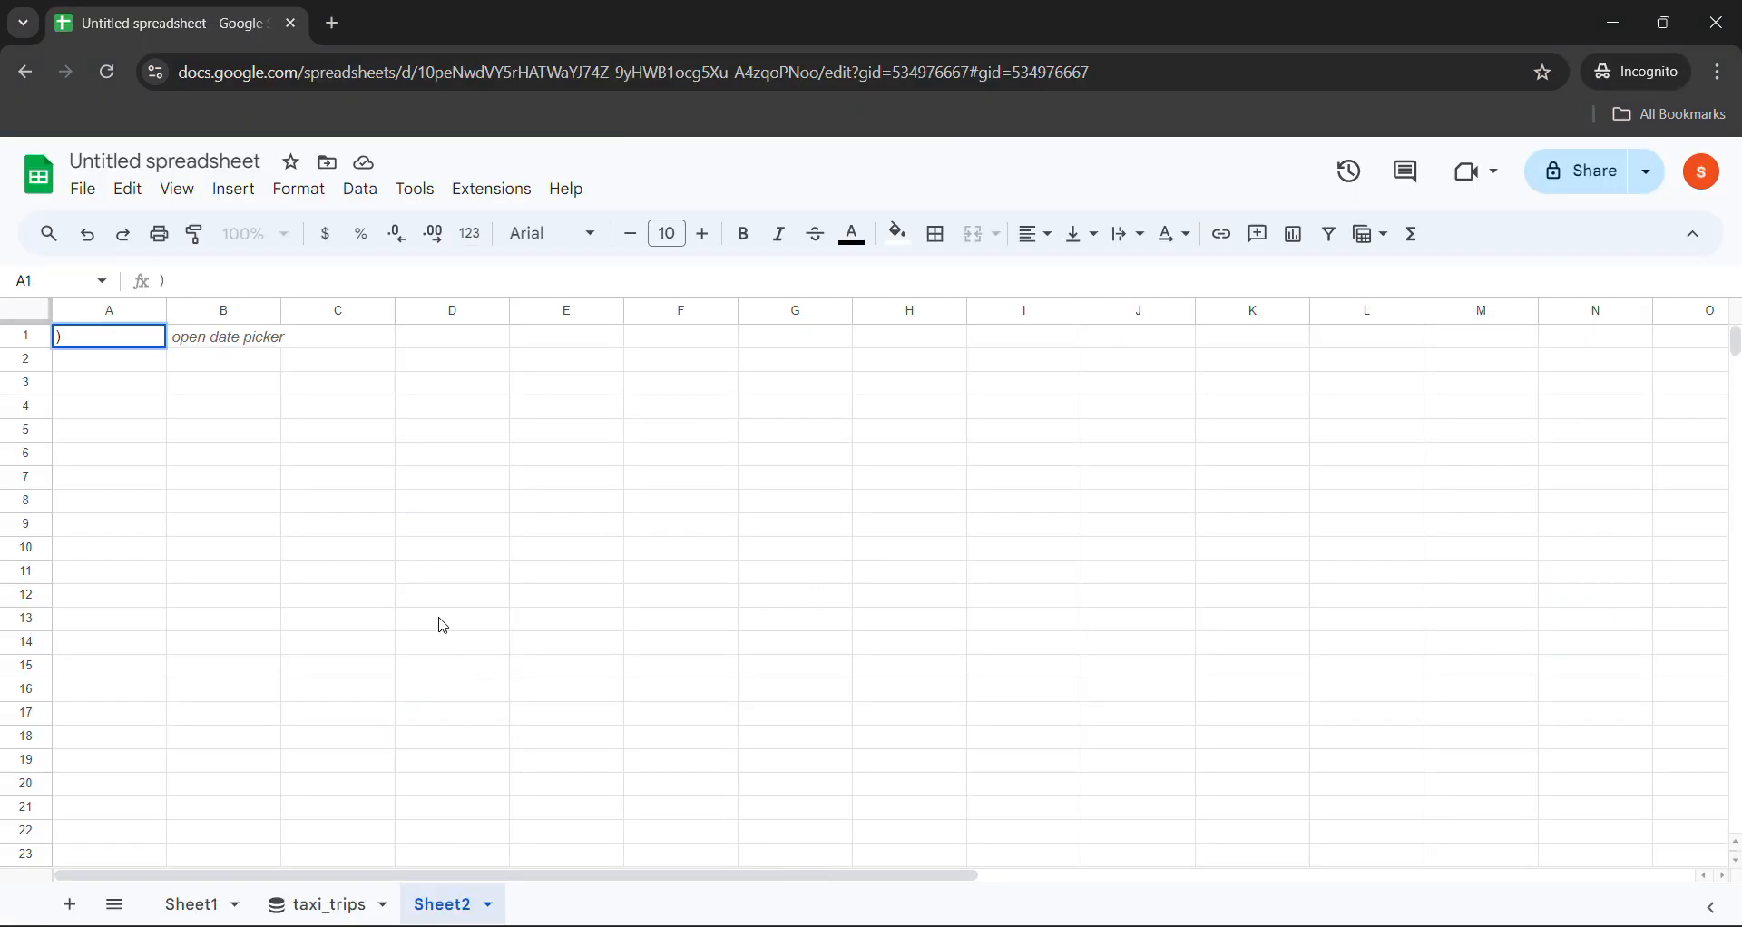
{"action": "key", "text": "ctrl+v"}
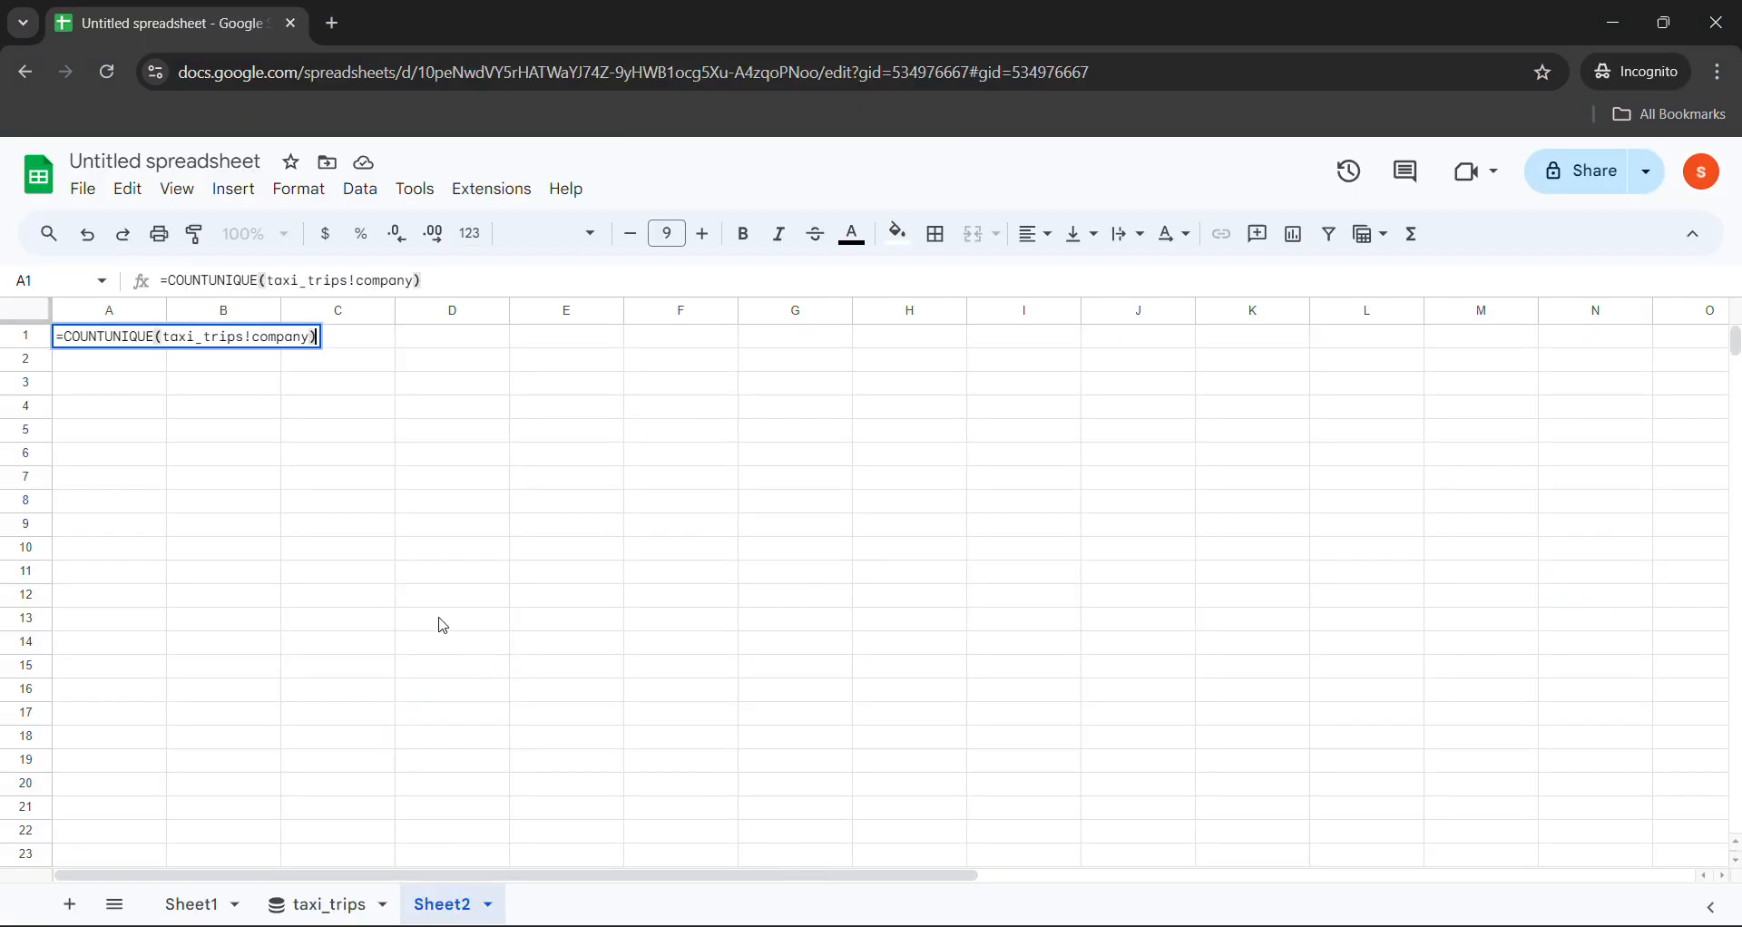
{"action": "key", "text": "Return"}
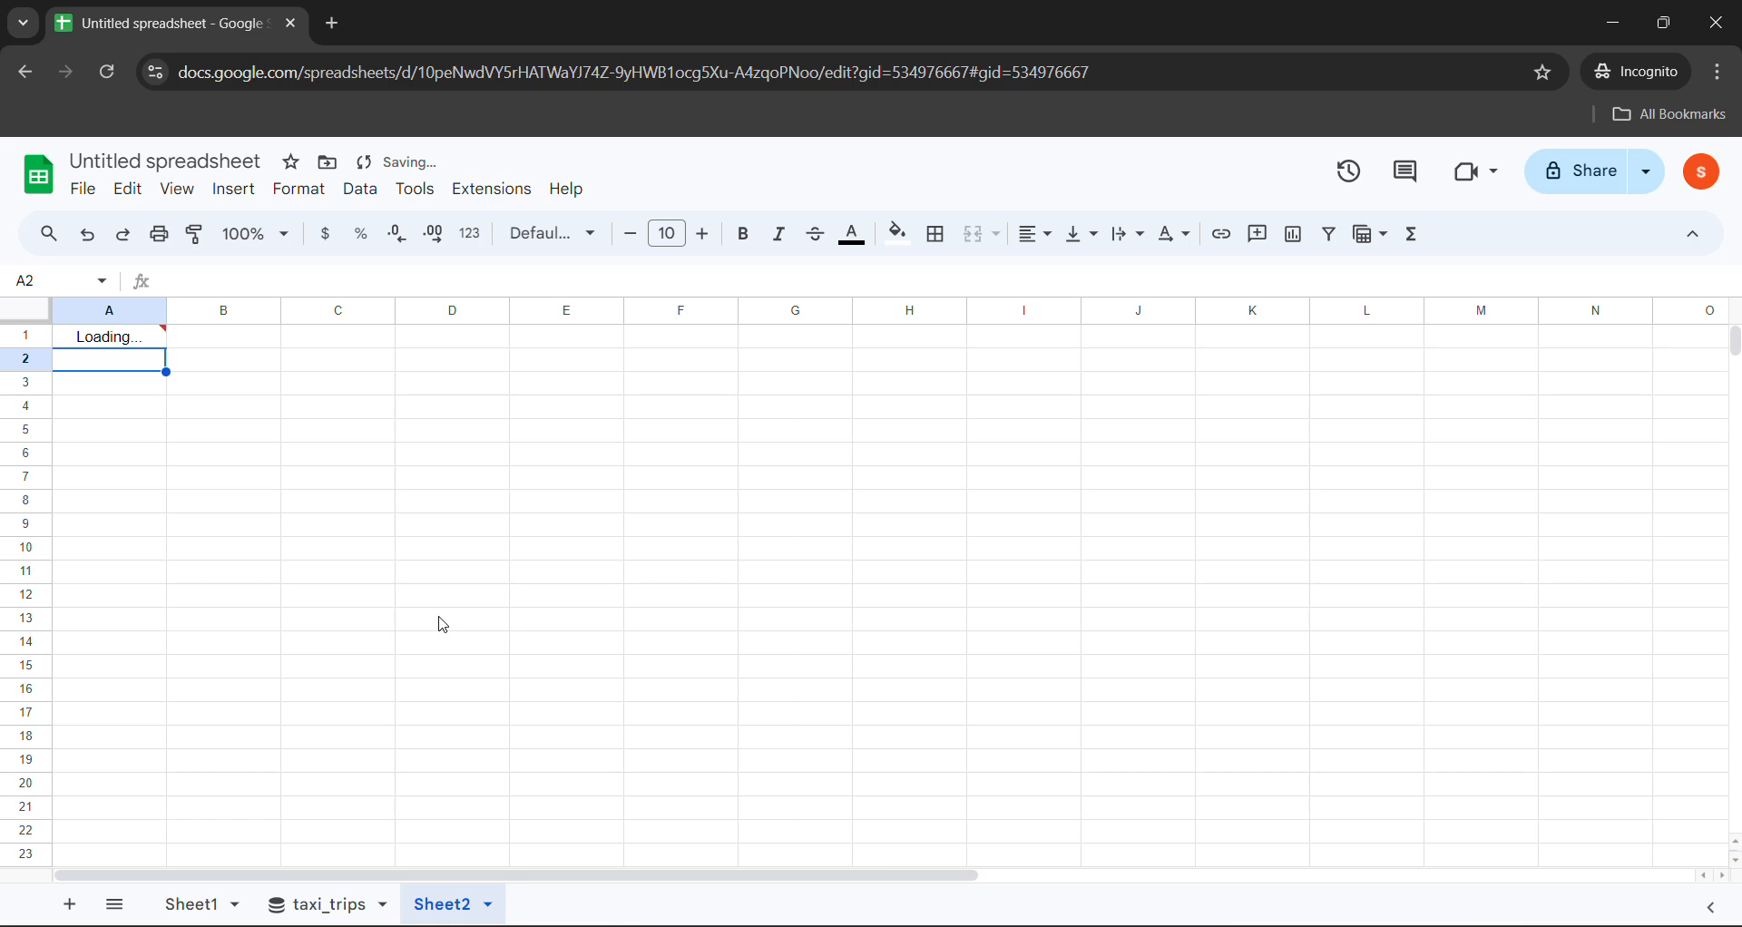
Copy the tips COUNTIF formula from the lab instructions and enter =COUNTIF(taxi_trips!tips,">0") in cell D1.
{"action": "mouse_move", "coordinate": [740, 918]}
{"action": "left_click", "coordinate": [617, 816]}
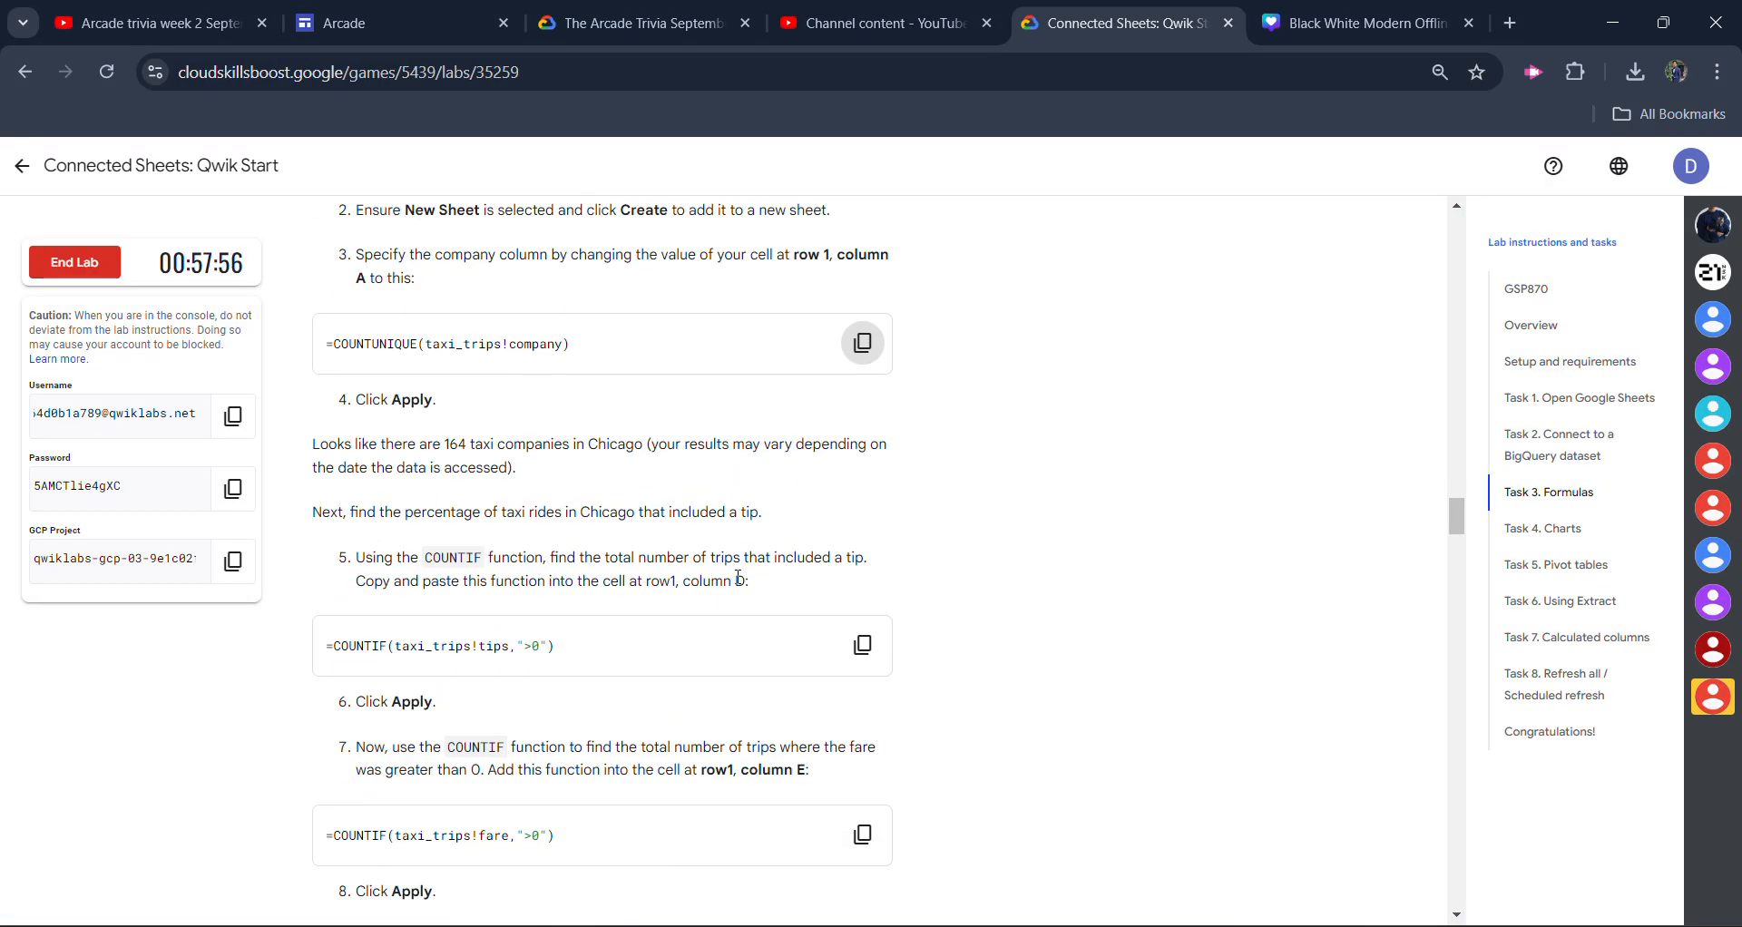
{"action": "left_click_drag", "start_coordinate": [736, 581], "coordinate": [749, 581]}
{"action": "left_click", "coordinate": [853, 655]}
{"action": "mouse_move", "coordinate": [744, 925]}
{"action": "left_click", "coordinate": [812, 858]}
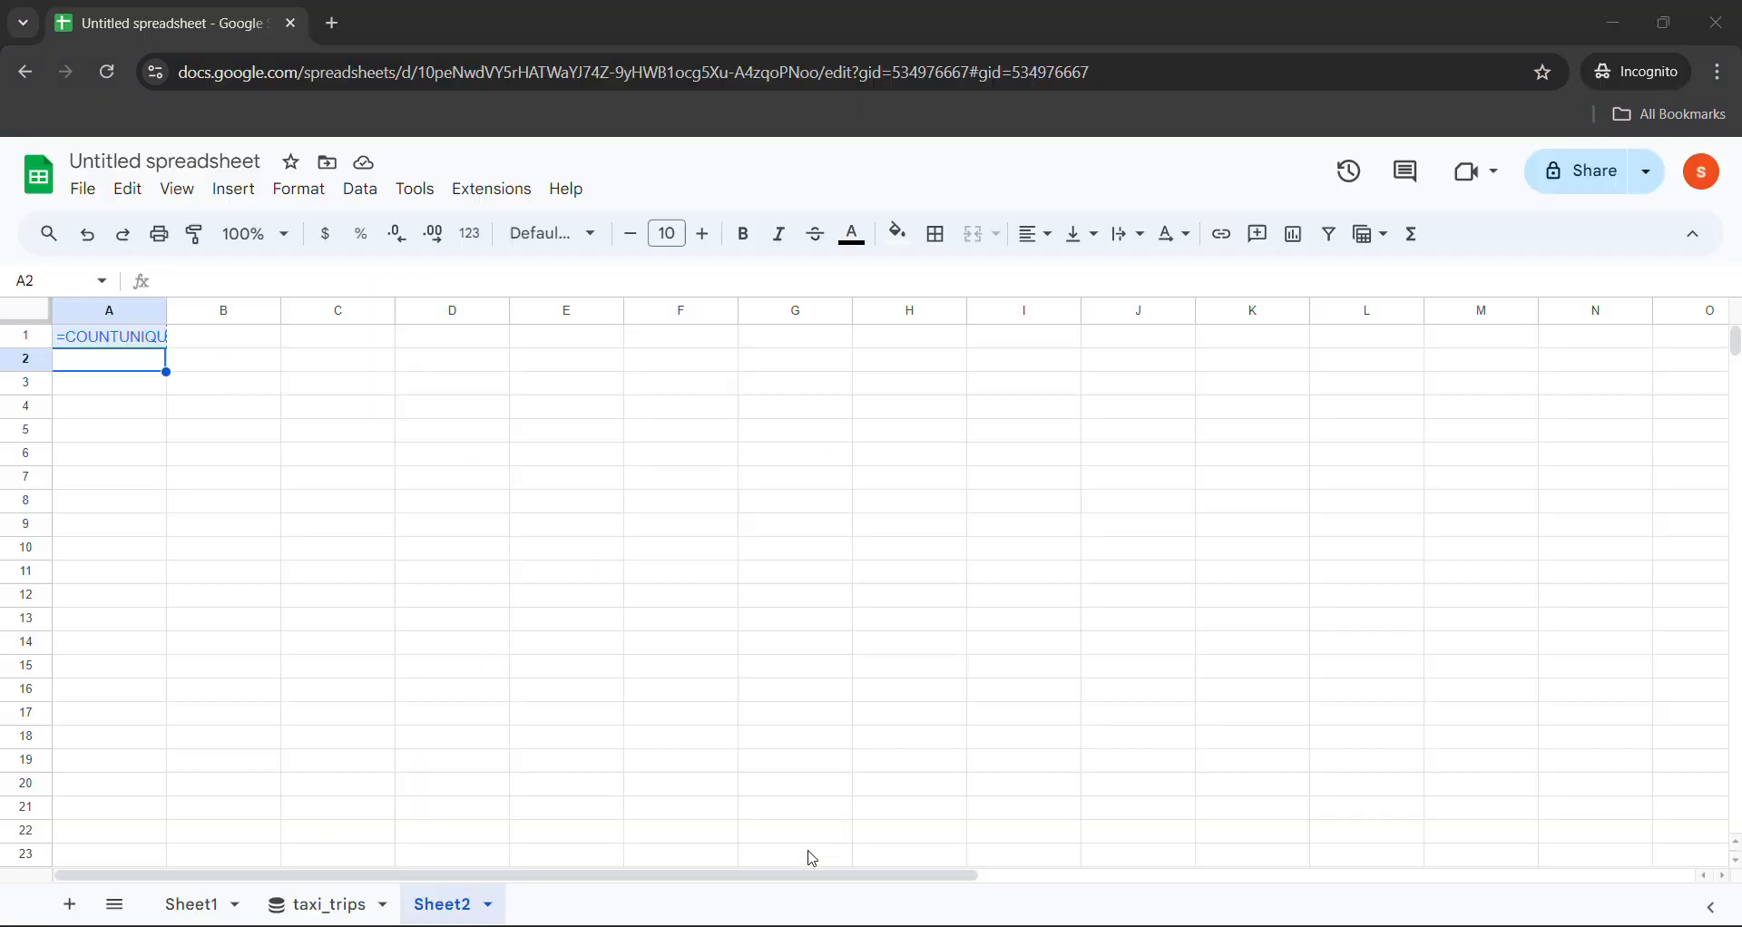
{"action": "left_click", "coordinate": [430, 345]}
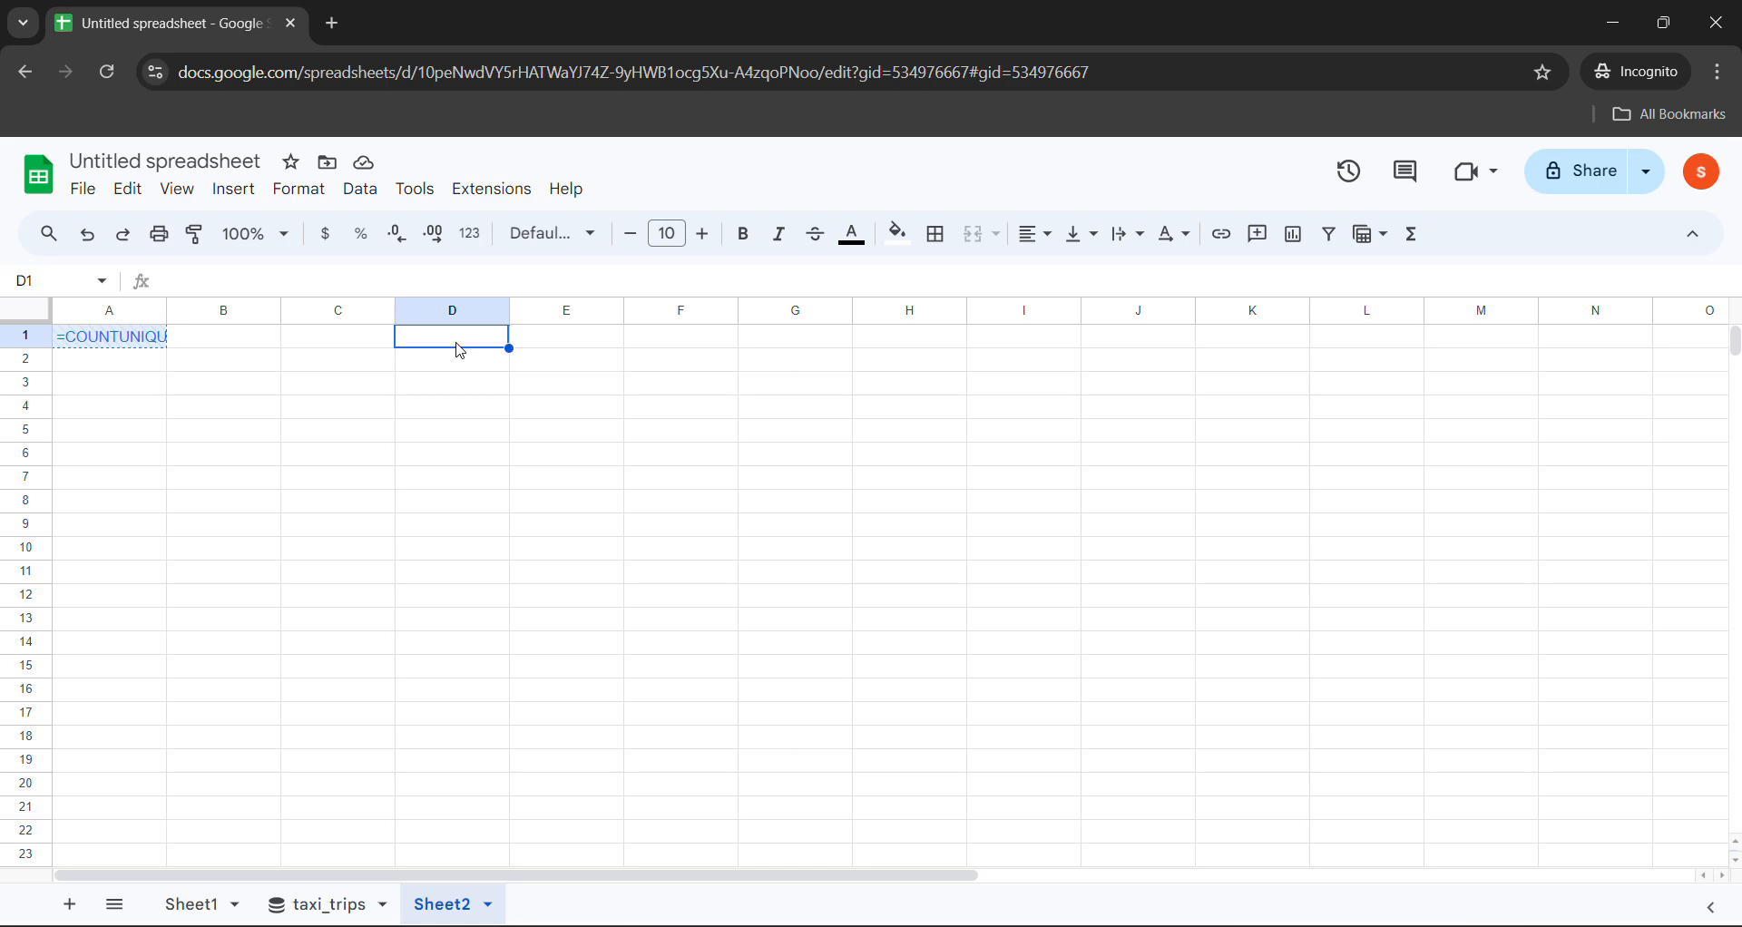
{"action": "key", "text": "ctrl+v"}
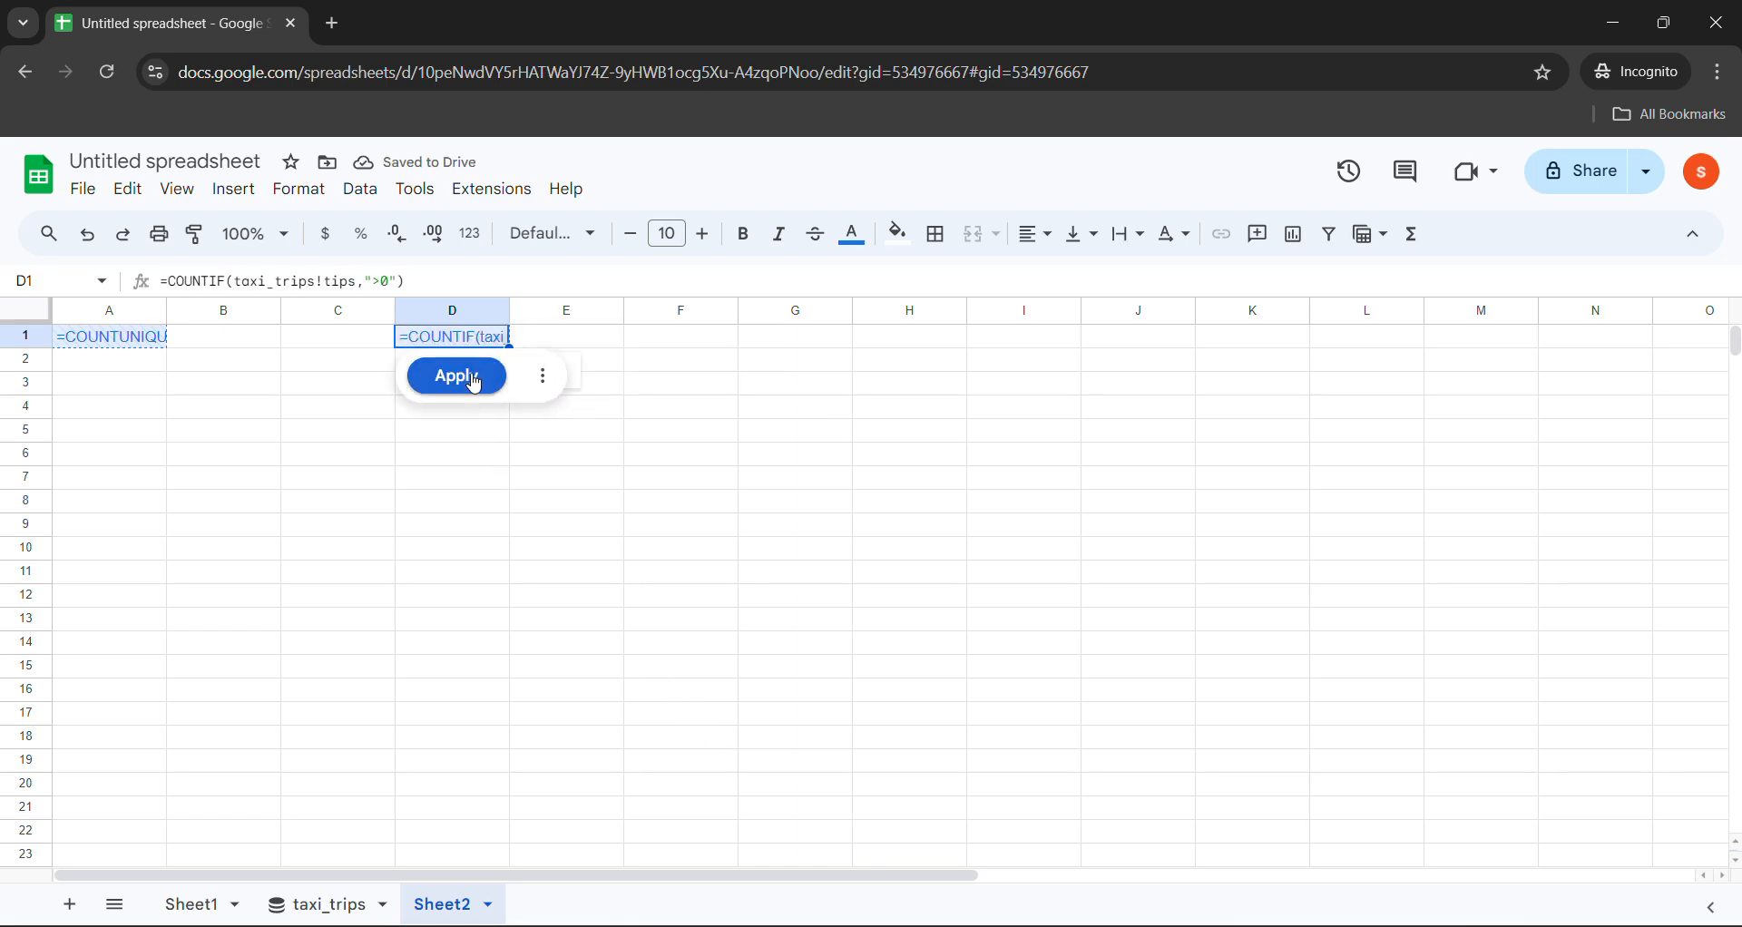
Copy the fare COUNTIF formula from the lab instructions and enter =COUNTIF(taxi_trips!fare,">0") in cell E1.
{"action": "left_click", "coordinate": [671, 894]}
{"action": "scroll", "coordinate": [672, 894], "scroll_direction": "down", "scroll_amount": 1}
{"action": "left_click", "coordinate": [862, 494]}
{"action": "mouse_move", "coordinate": [742, 924]}
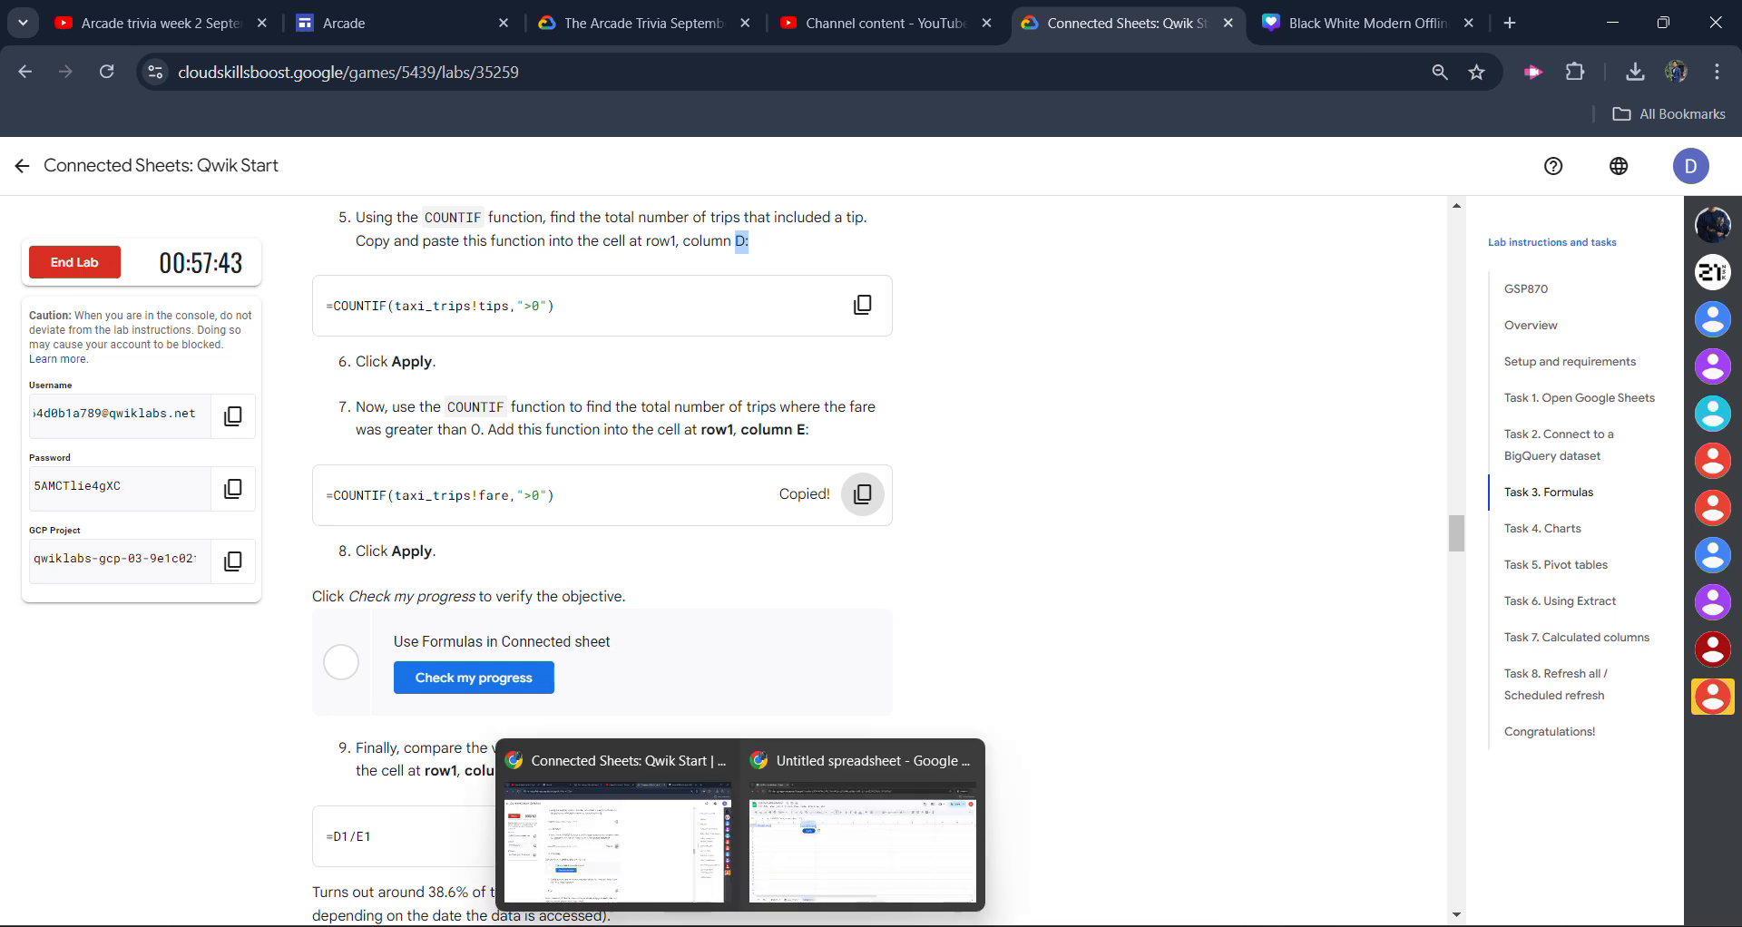
{"action": "left_click", "coordinate": [816, 848]}
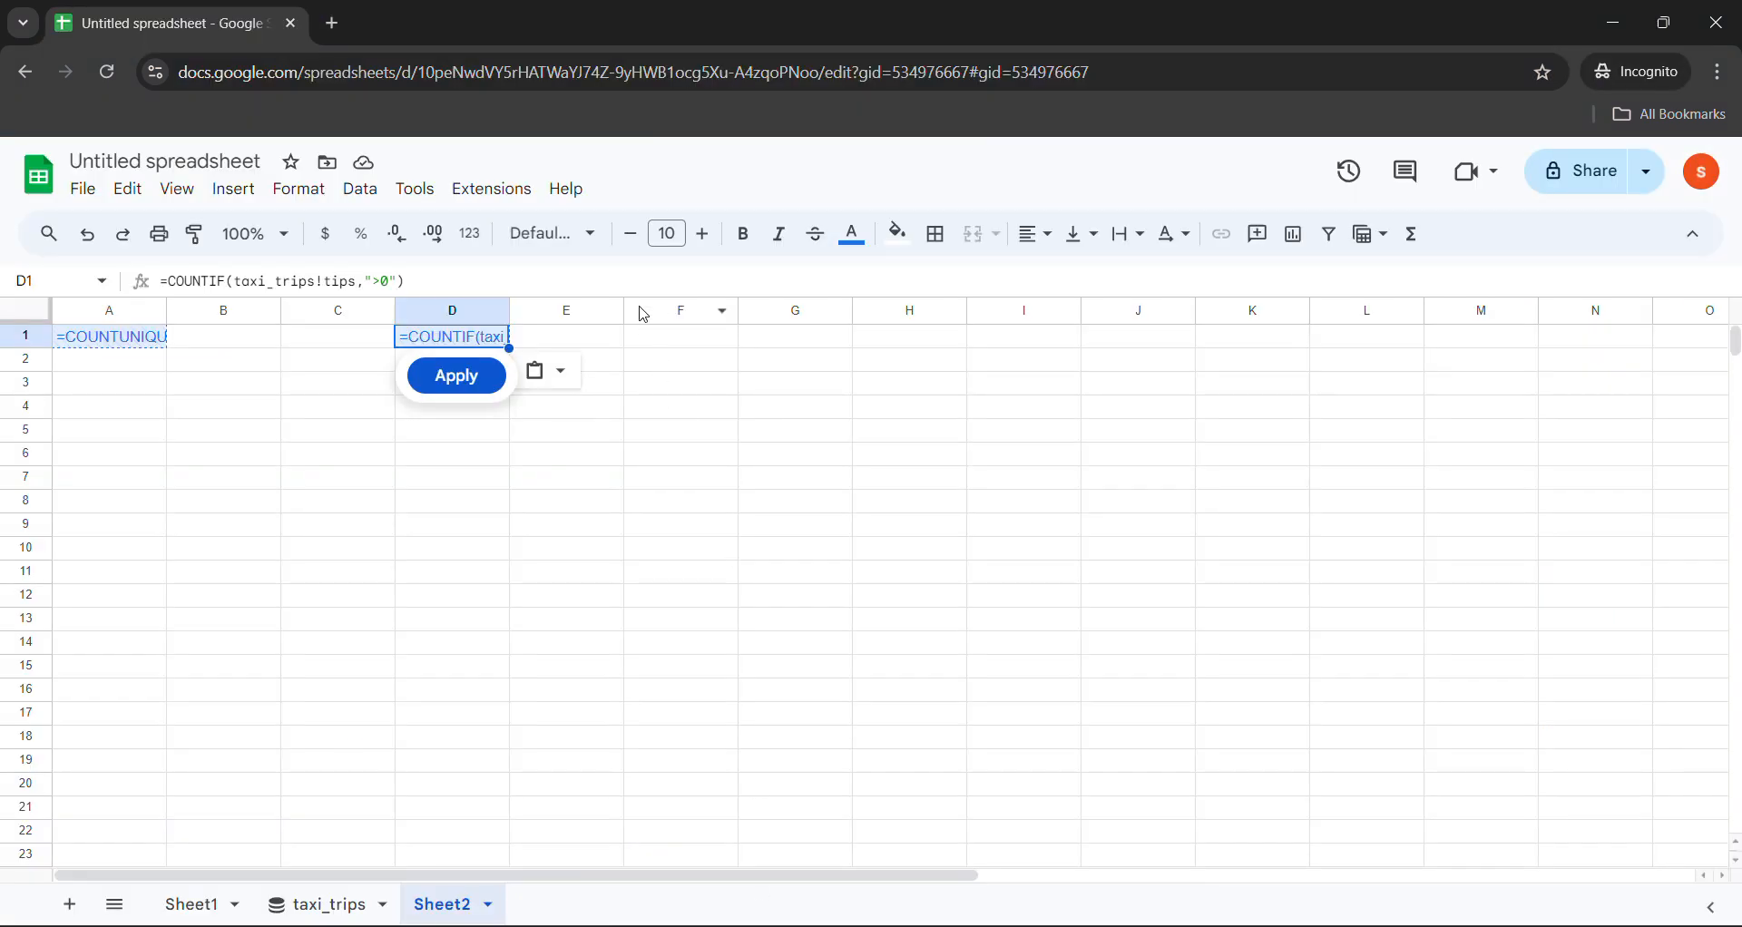
{"action": "left_click", "coordinate": [581, 344]}
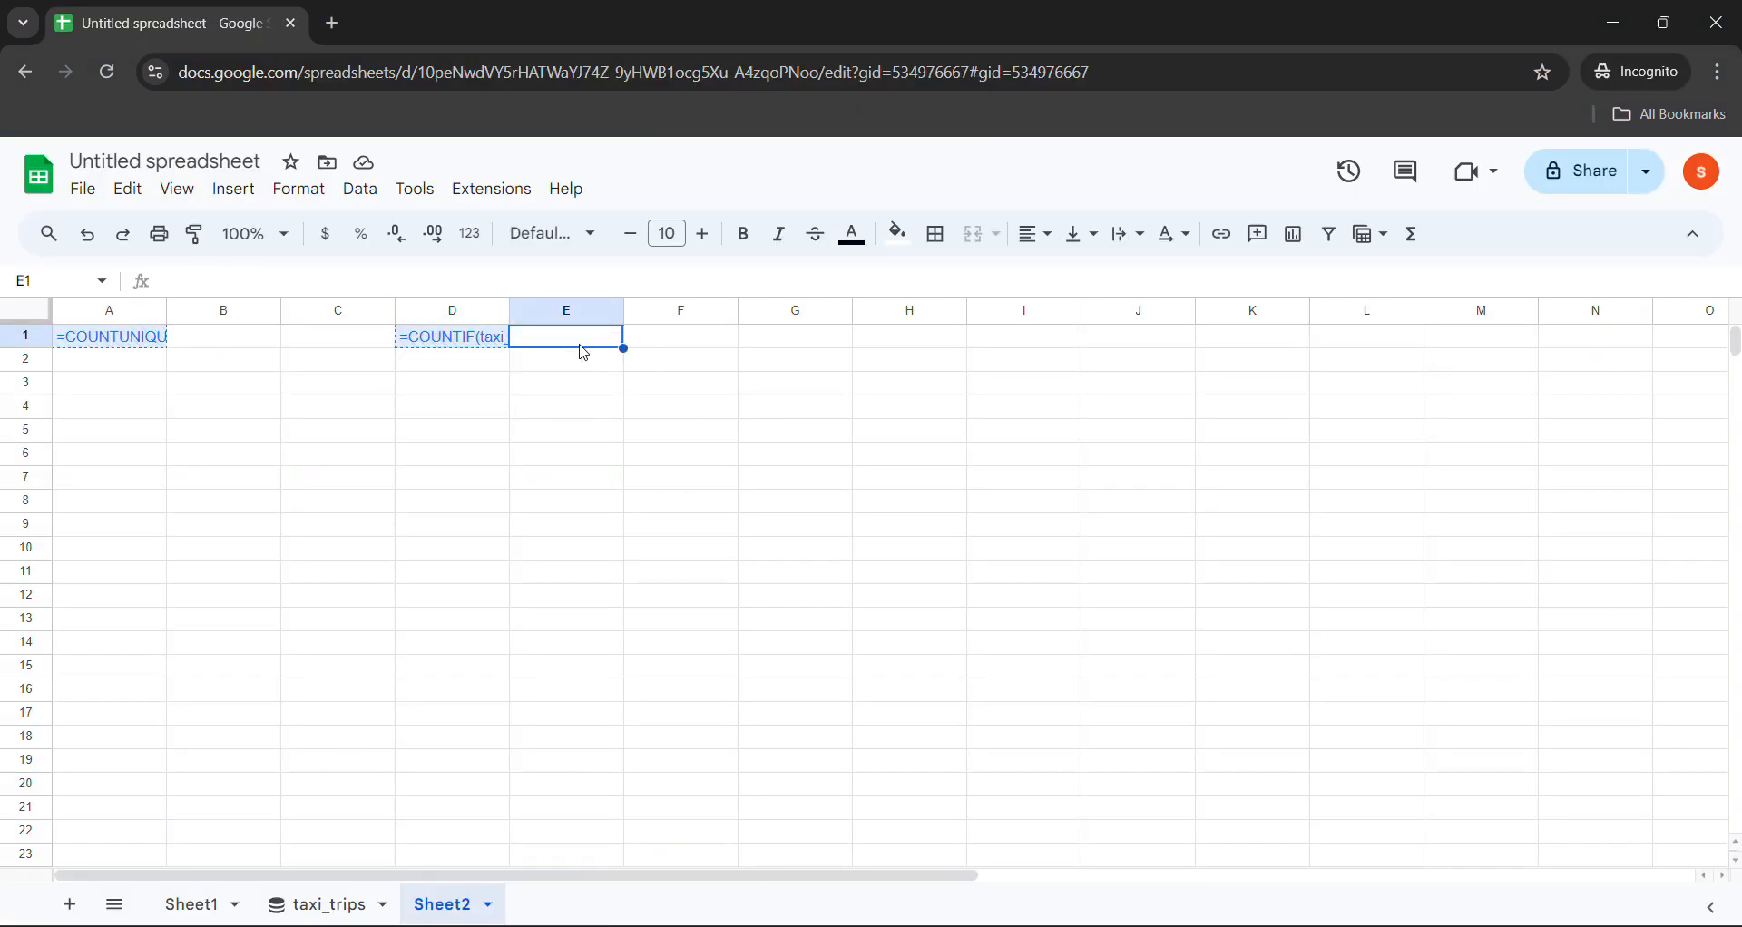
{"action": "key", "text": "ctrl+v"}
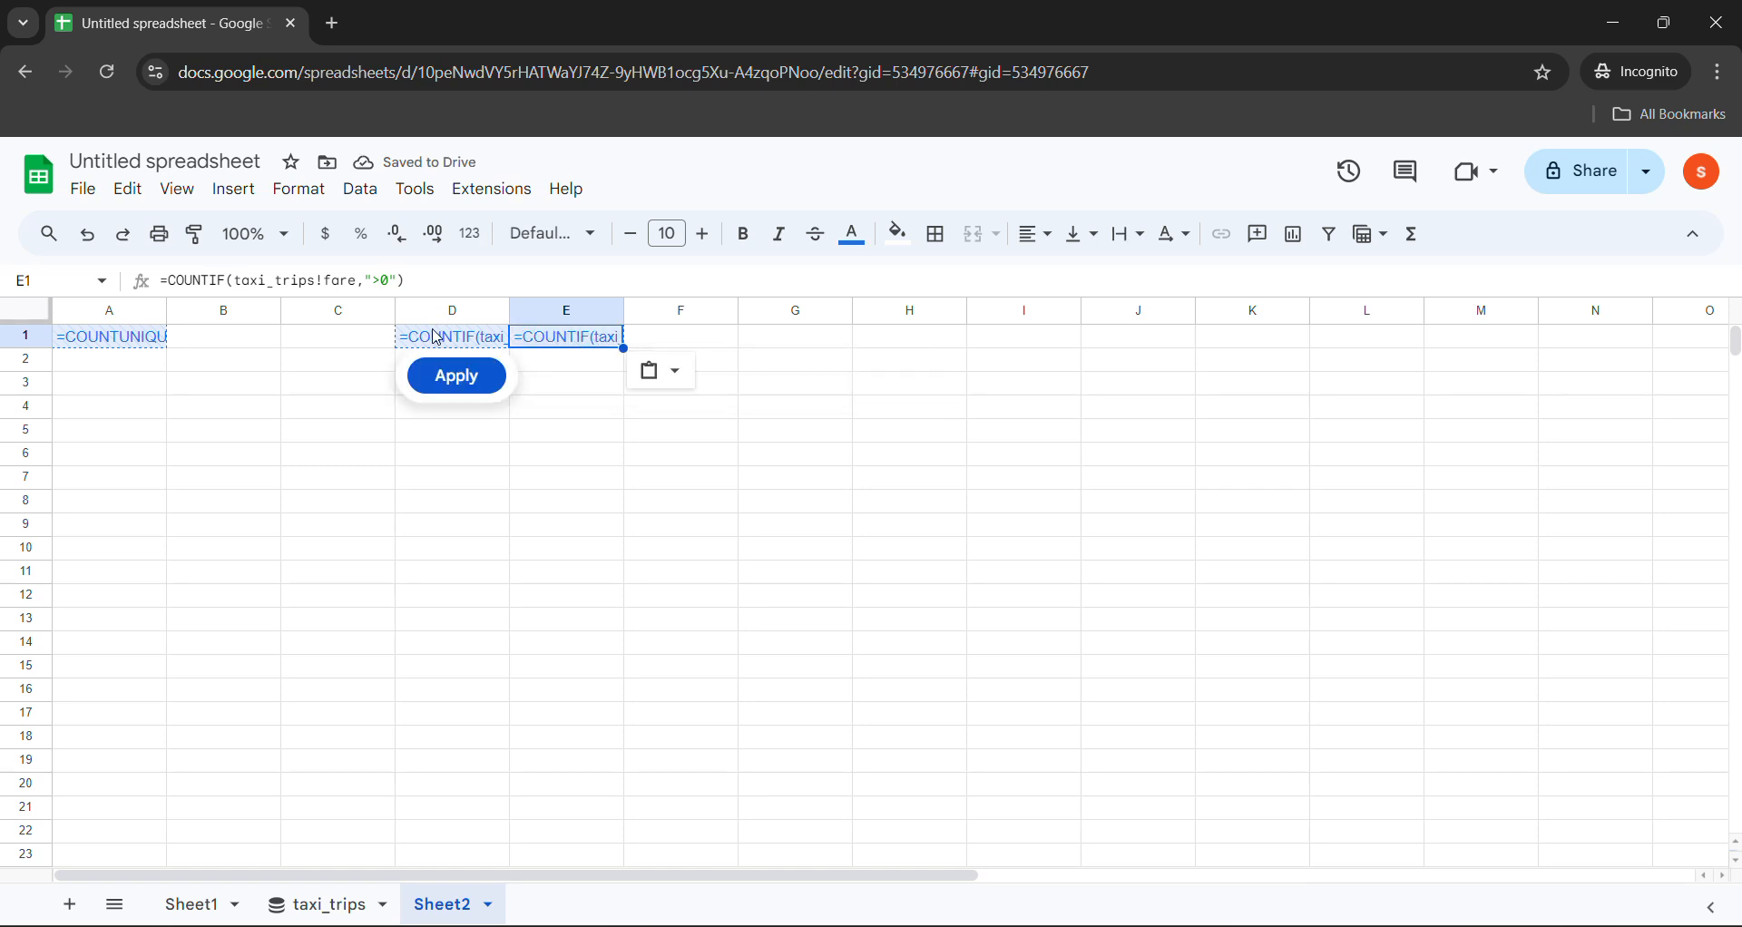
Apply the pending formulas in Sheet2 and check the lab progress for the Use Formulas in Connected sheet objective.
{"action": "left_click", "coordinate": [479, 341]}
{"action": "left_click", "coordinate": [133, 380]}
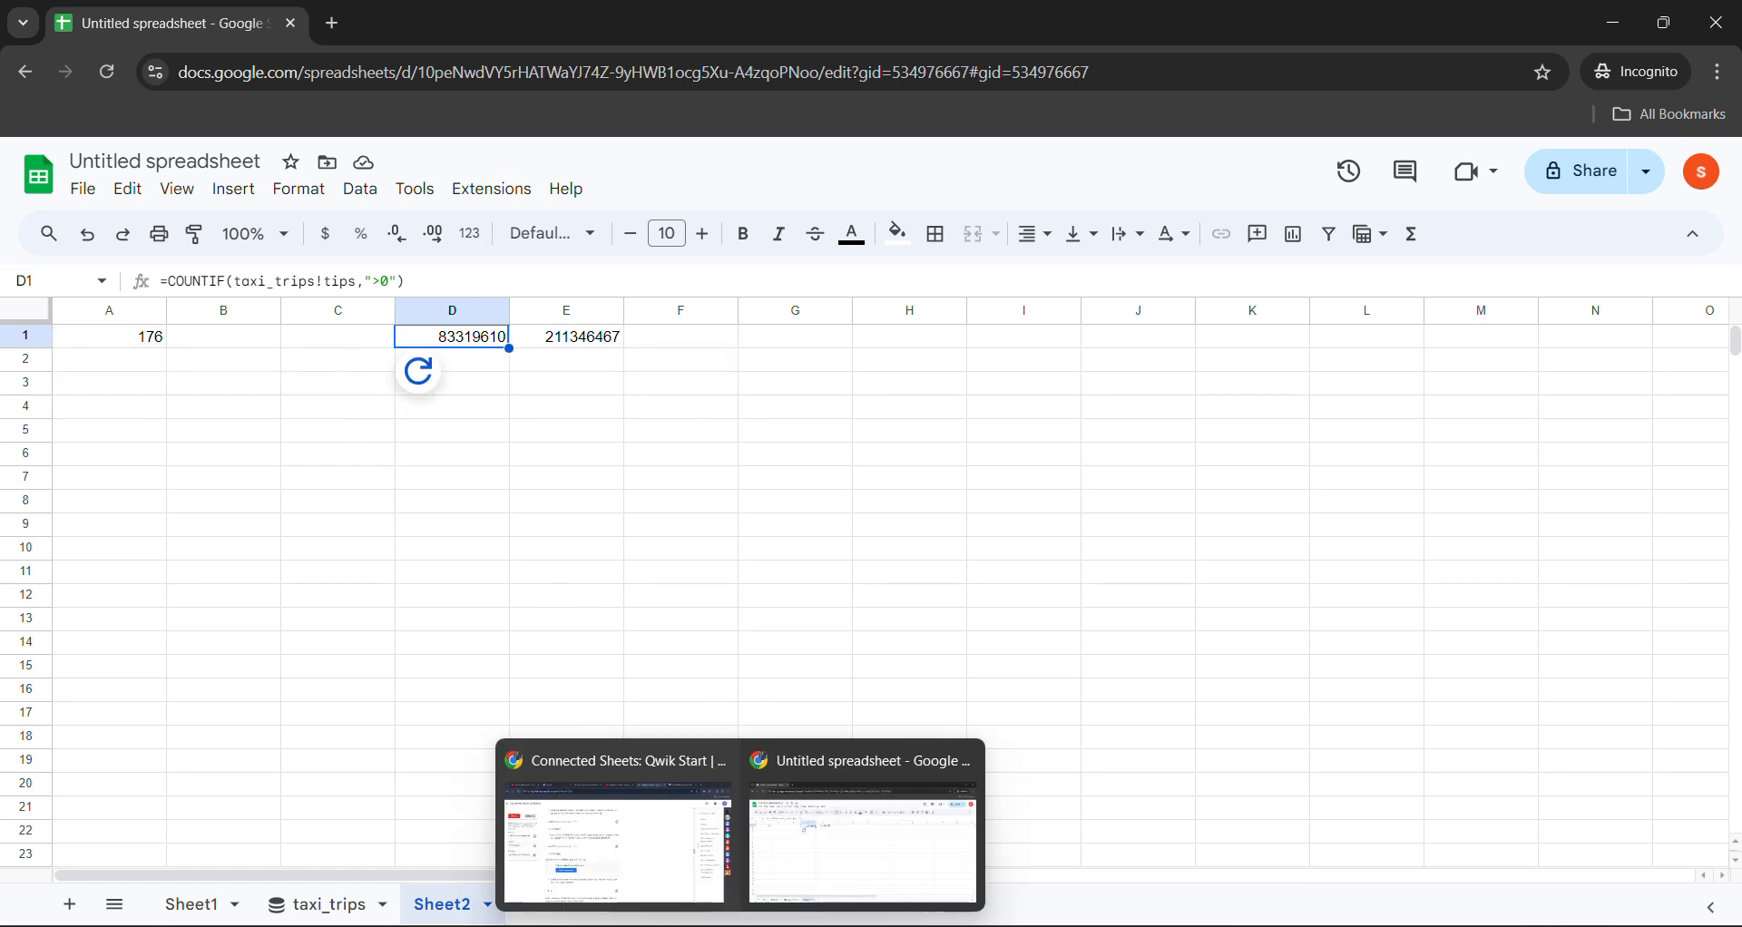
{"action": "left_click", "coordinate": [613, 821]}
{"action": "left_click", "coordinate": [526, 673]}
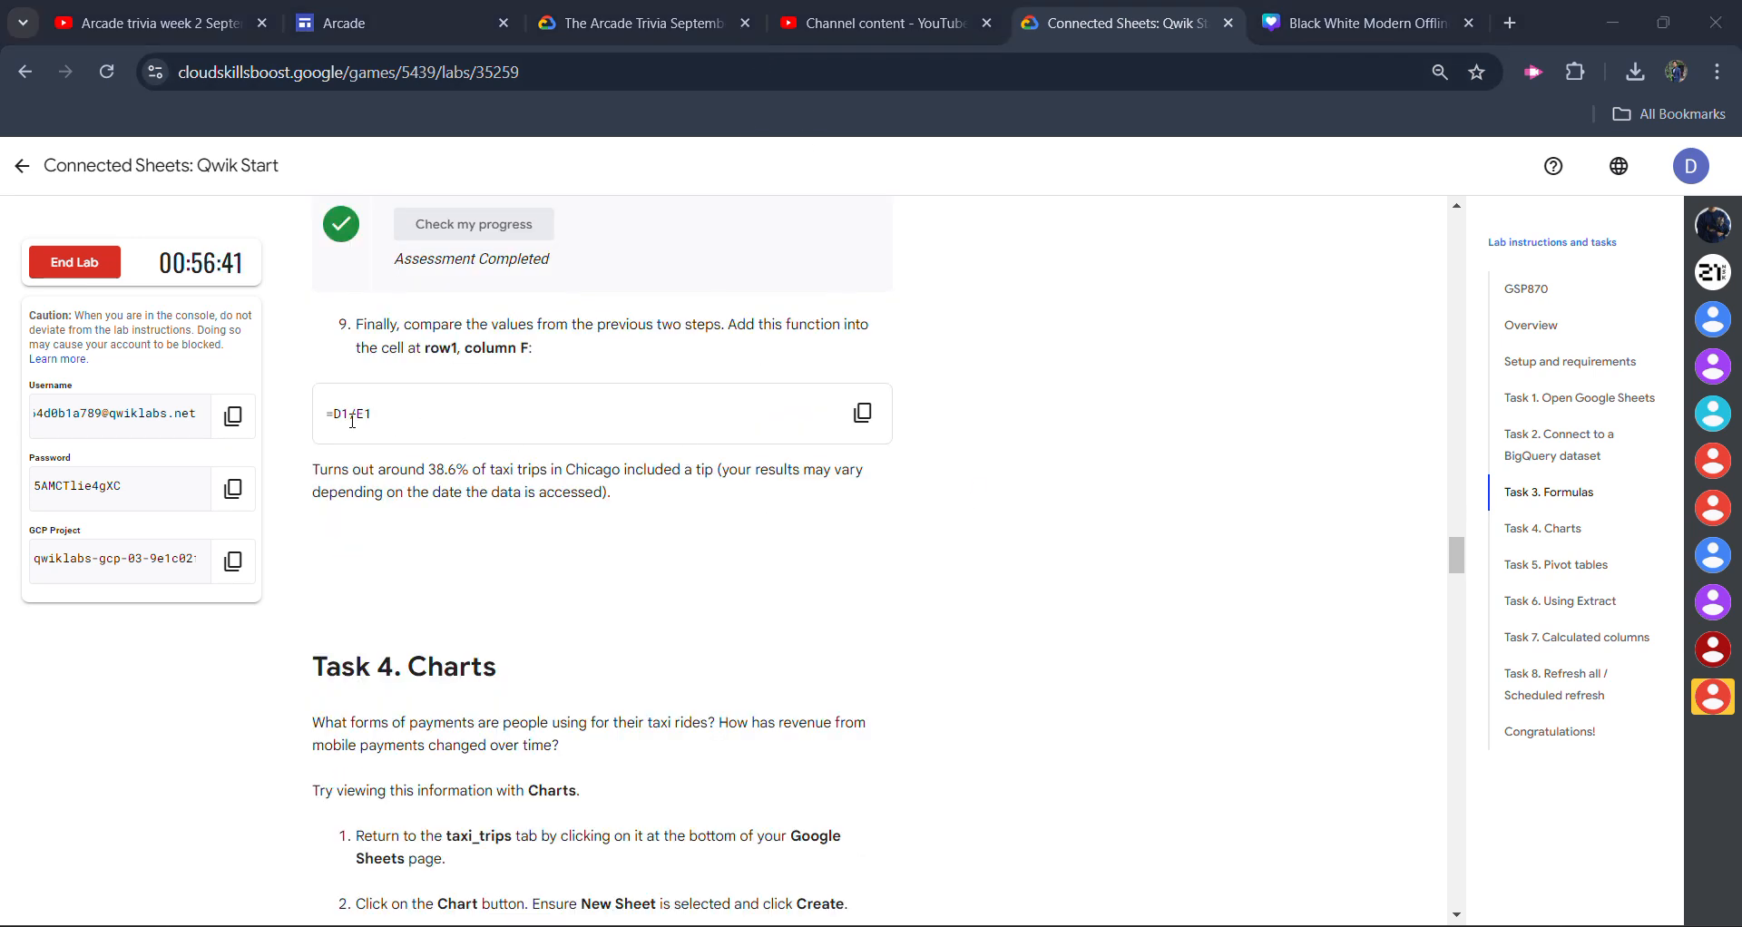
Copy the comparison formula from the lab instructions and enter =D1/E1 in cell F1.
{"action": "left_click", "coordinate": [856, 419]}
{"action": "mouse_move", "coordinate": [740, 924]}
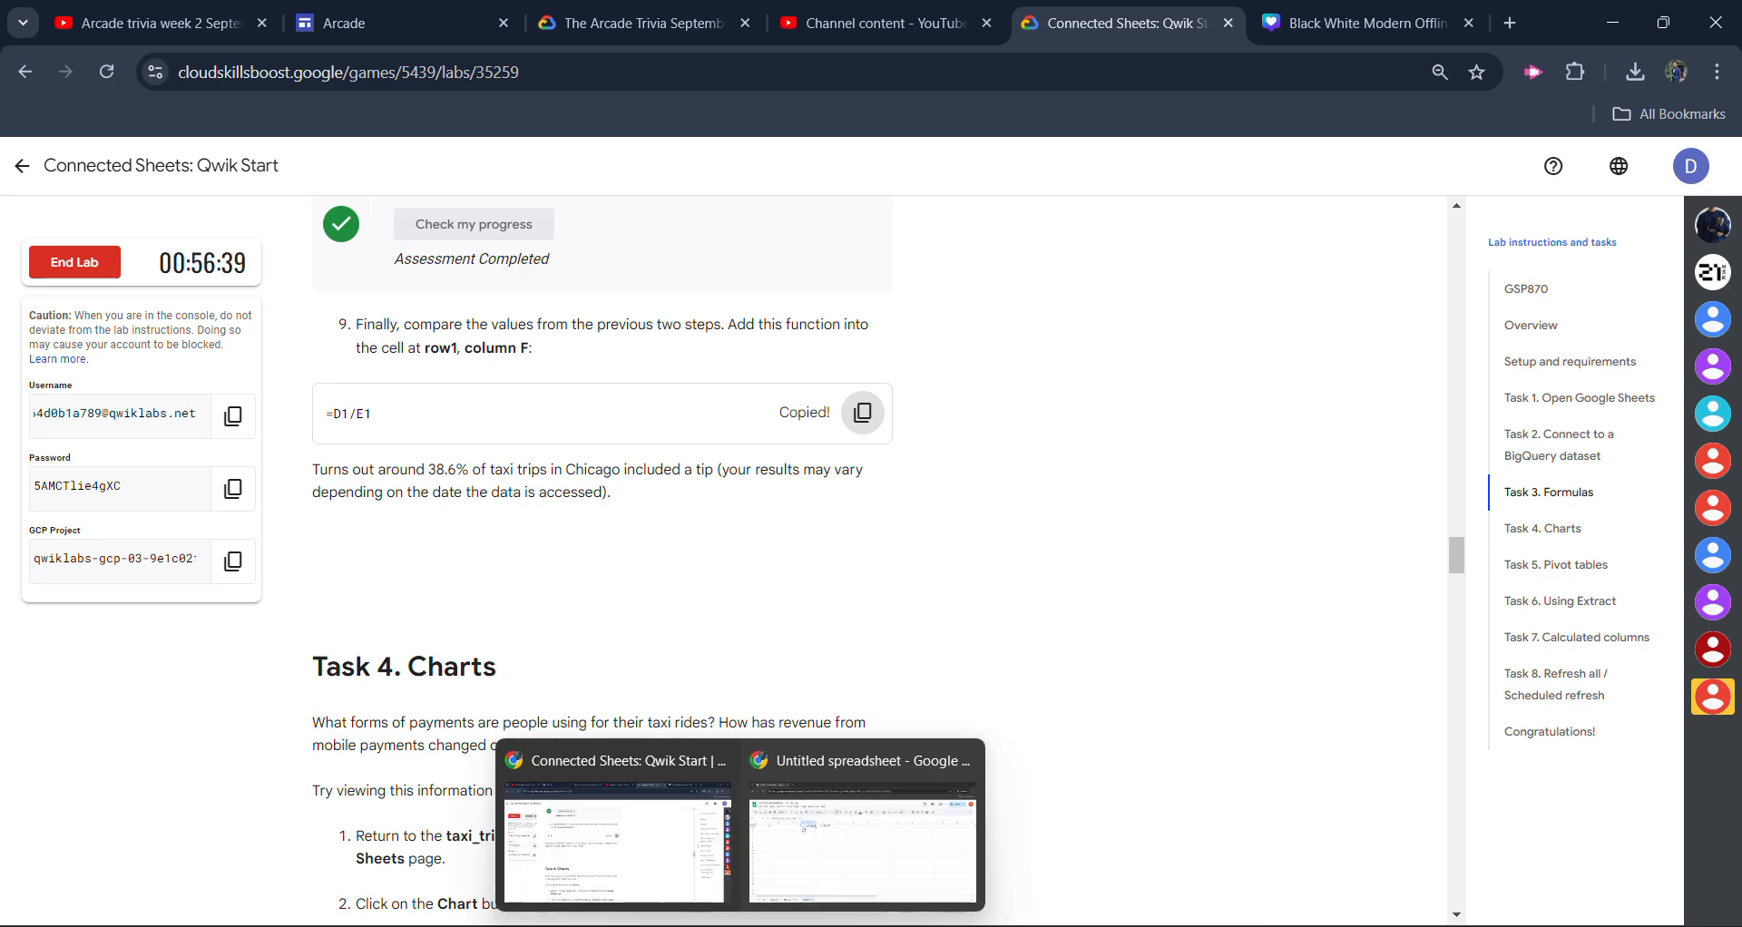
{"action": "left_click", "coordinate": [827, 860]}
{"action": "left_click", "coordinate": [710, 347]}
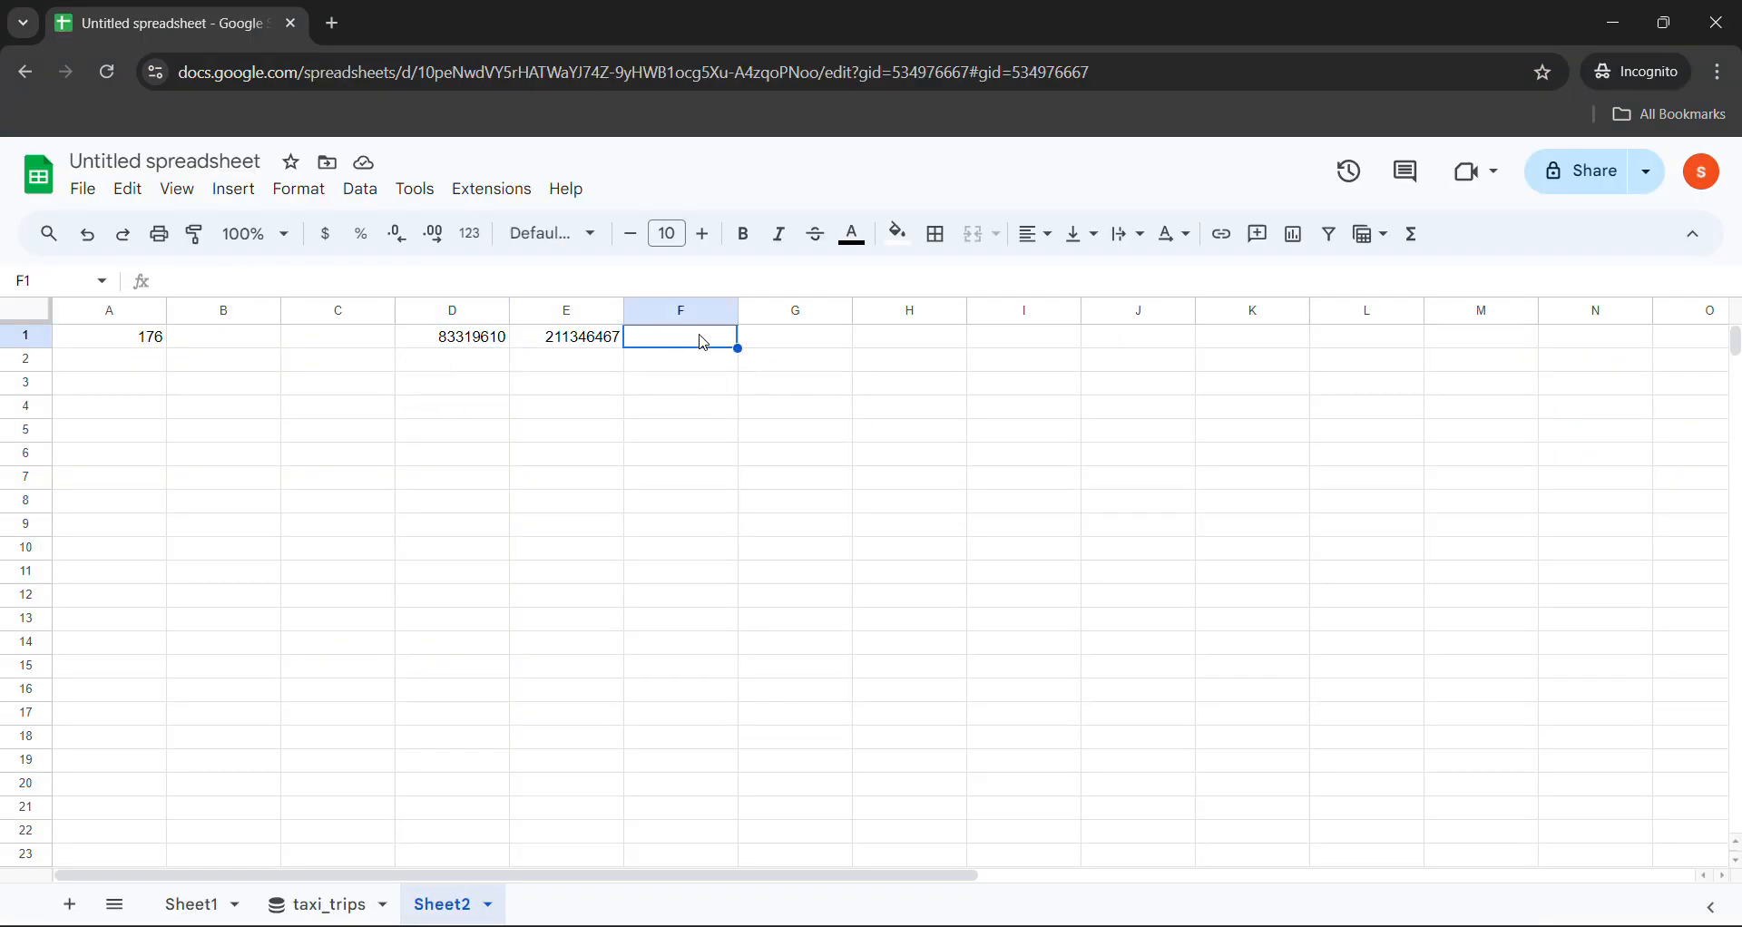
{"action": "key", "text": "ctrl+v"}
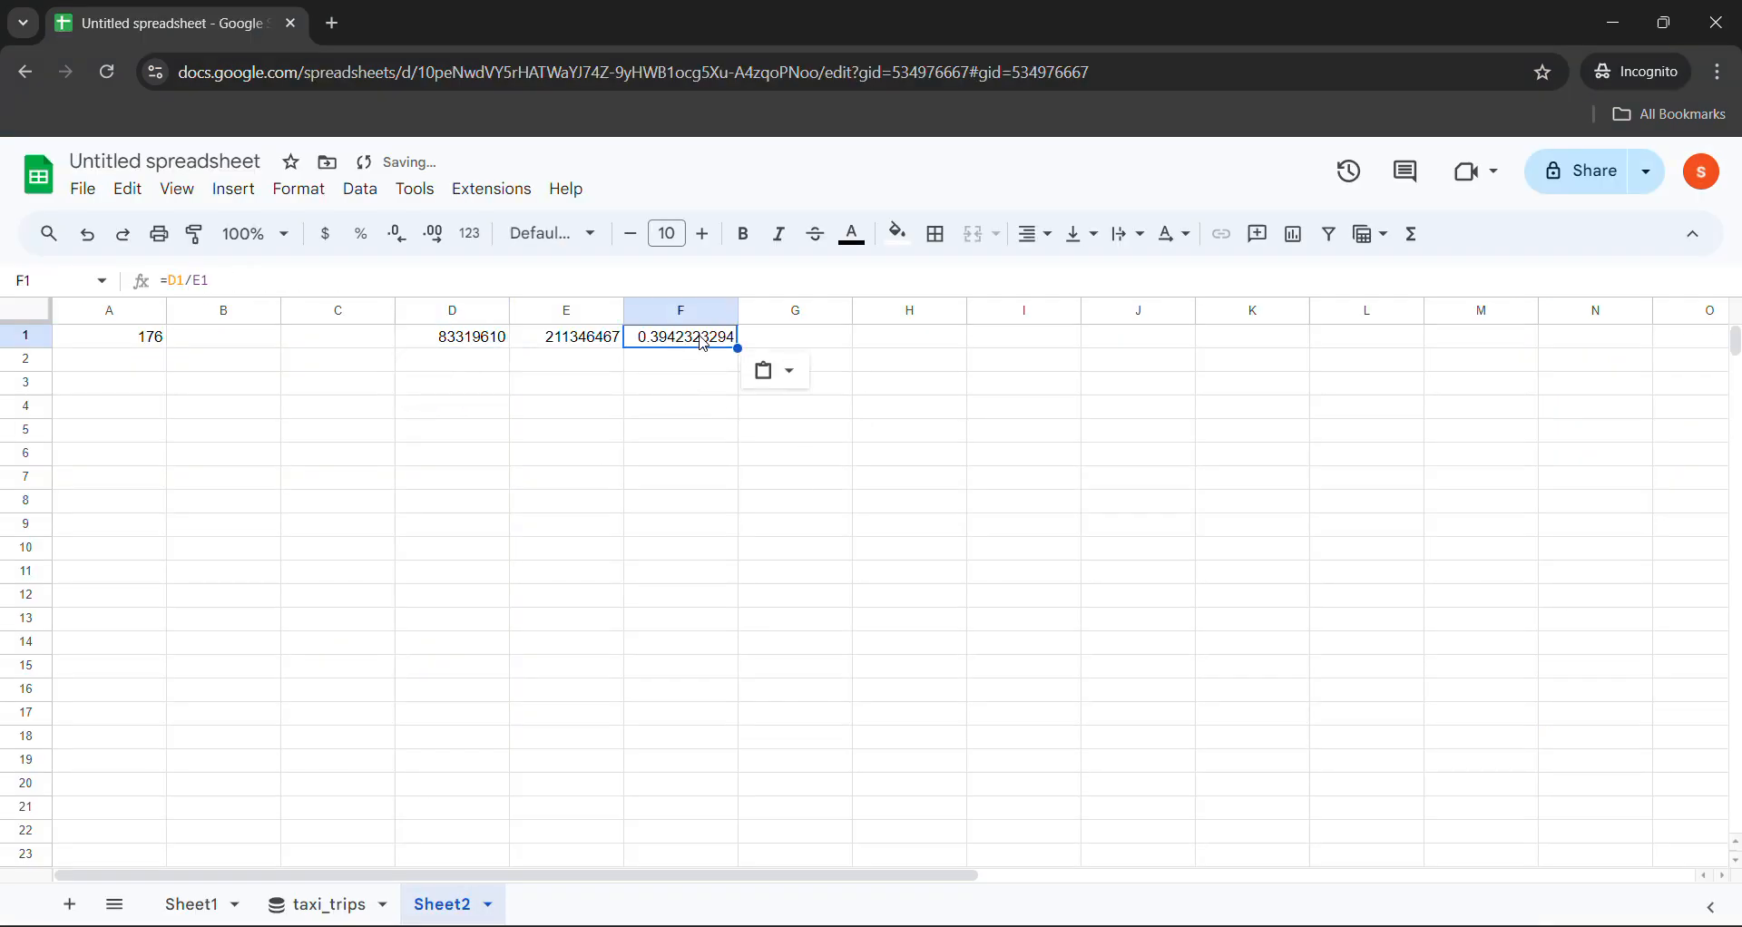
Read the opening steps of Task 4. Charts in the lab instructions, then return to the spreadsheet.
{"action": "mouse_move", "coordinate": [739, 924]}
{"action": "left_click", "coordinate": [614, 836]}
{"action": "scroll", "coordinate": [629, 705], "scroll_direction": "down", "scroll_amount": 3}
{"action": "scroll", "coordinate": [629, 705], "scroll_direction": "down", "scroll_amount": 3}
{"action": "scroll", "coordinate": [474, 424], "scroll_direction": "up", "scroll_amount": 3}
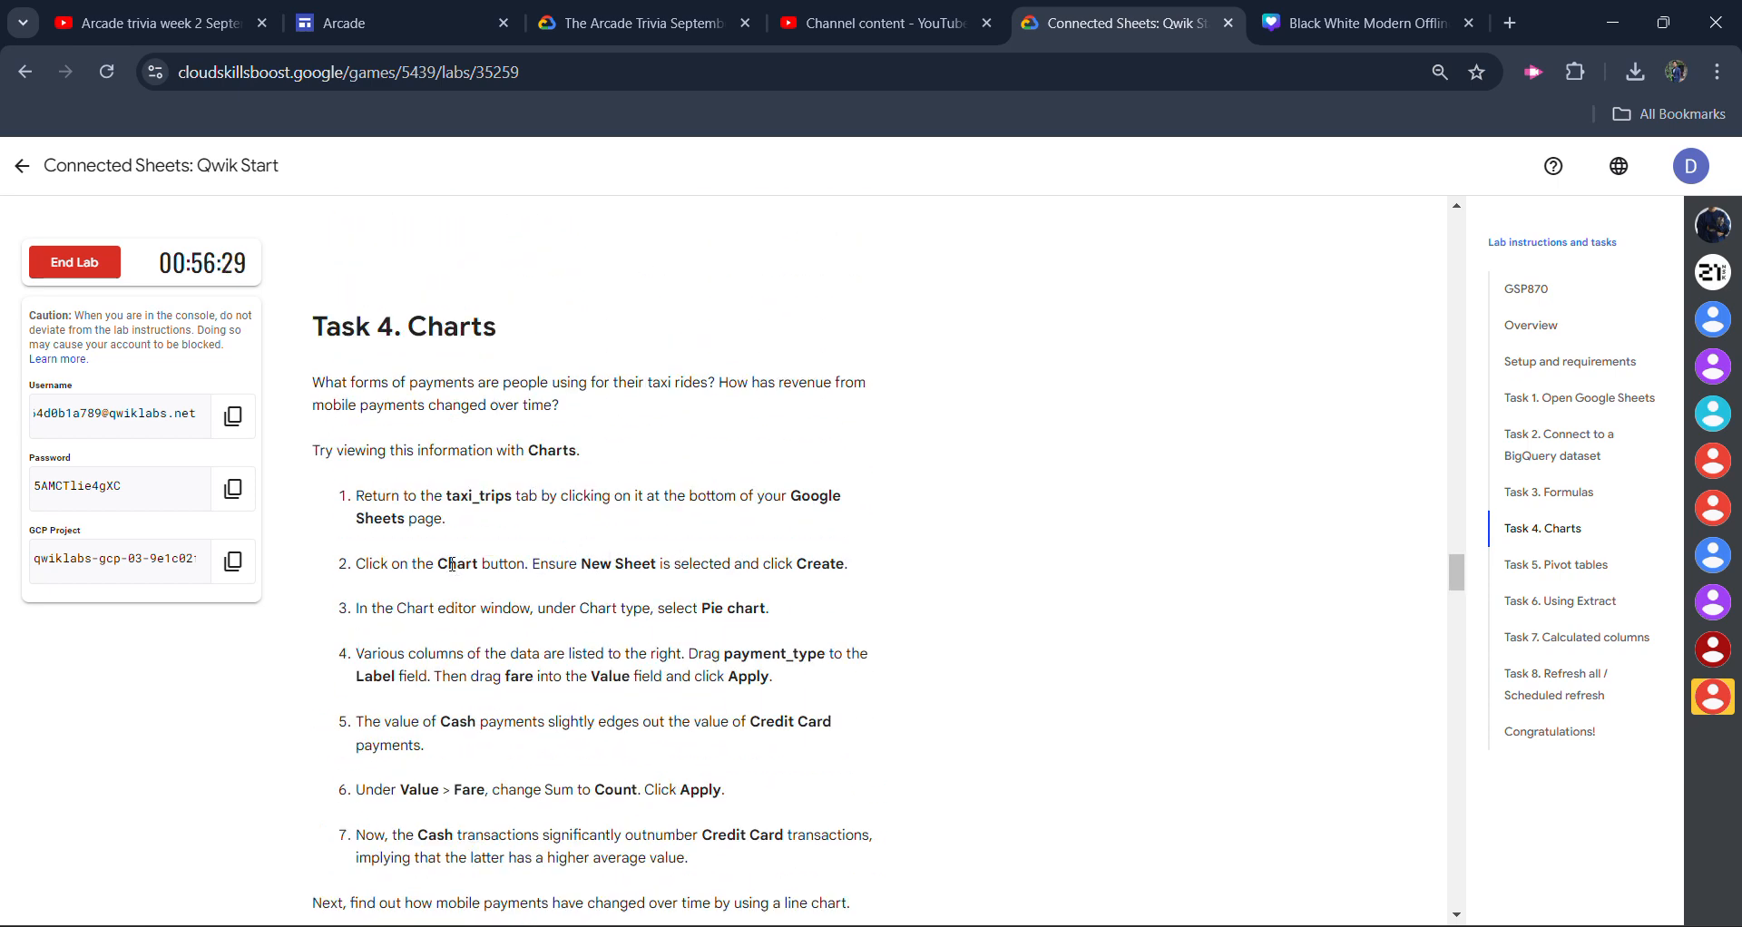
{"action": "left_click_drag", "start_coordinate": [460, 497], "coordinate": [537, 499]}
{"action": "left_click_drag", "start_coordinate": [457, 564], "coordinate": [560, 566]}
{"action": "left_click", "coordinate": [567, 574]}
{"action": "mouse_move", "coordinate": [790, 925]}
{"action": "left_click", "coordinate": [769, 906]}
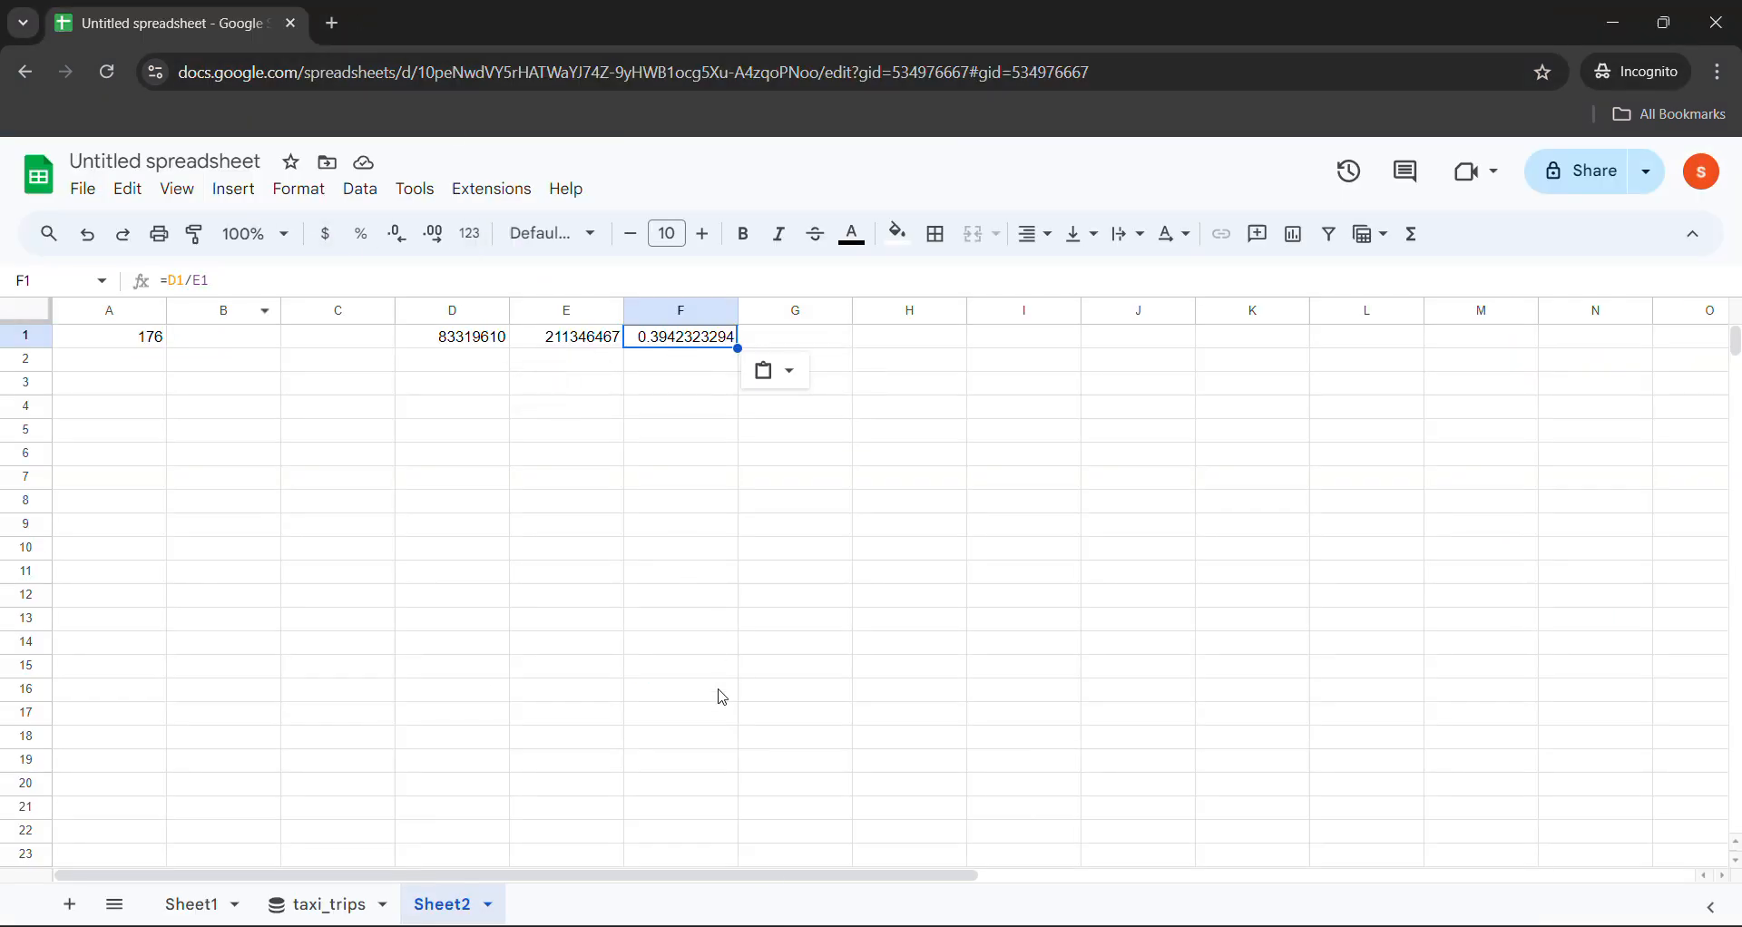
Create a chart from the taxi_trips data in a new sheet and set its chart type to Pie chart.
{"action": "left_click", "coordinate": [338, 901]}
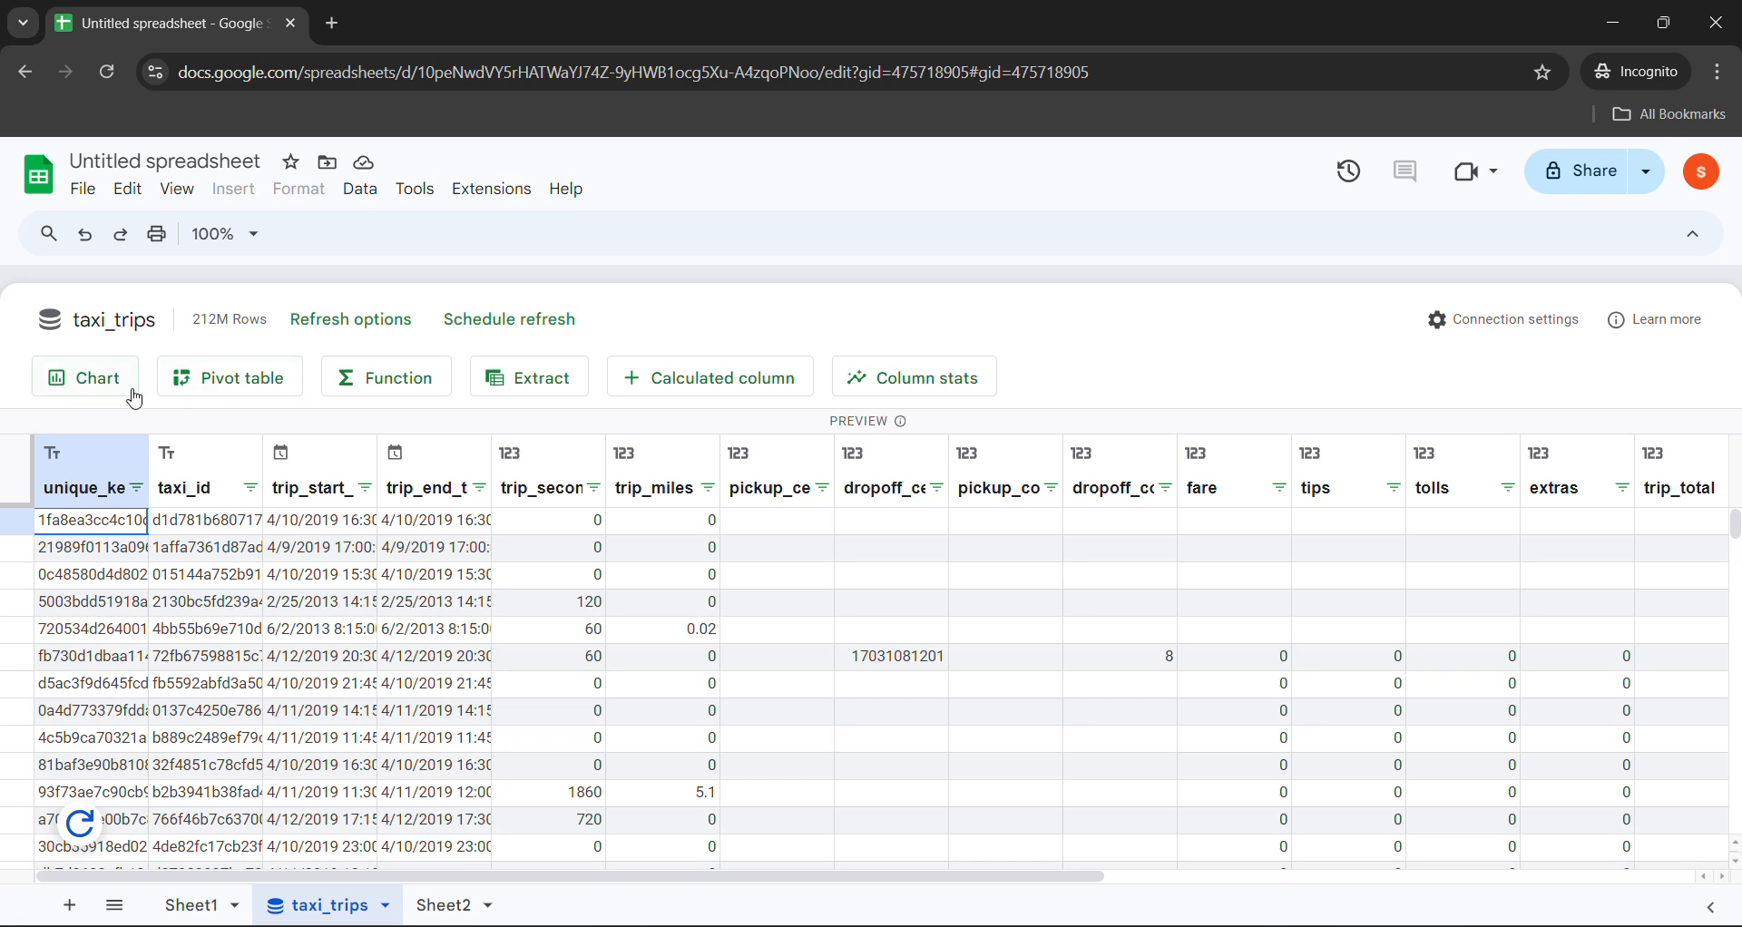
{"action": "left_click", "coordinate": [104, 381]}
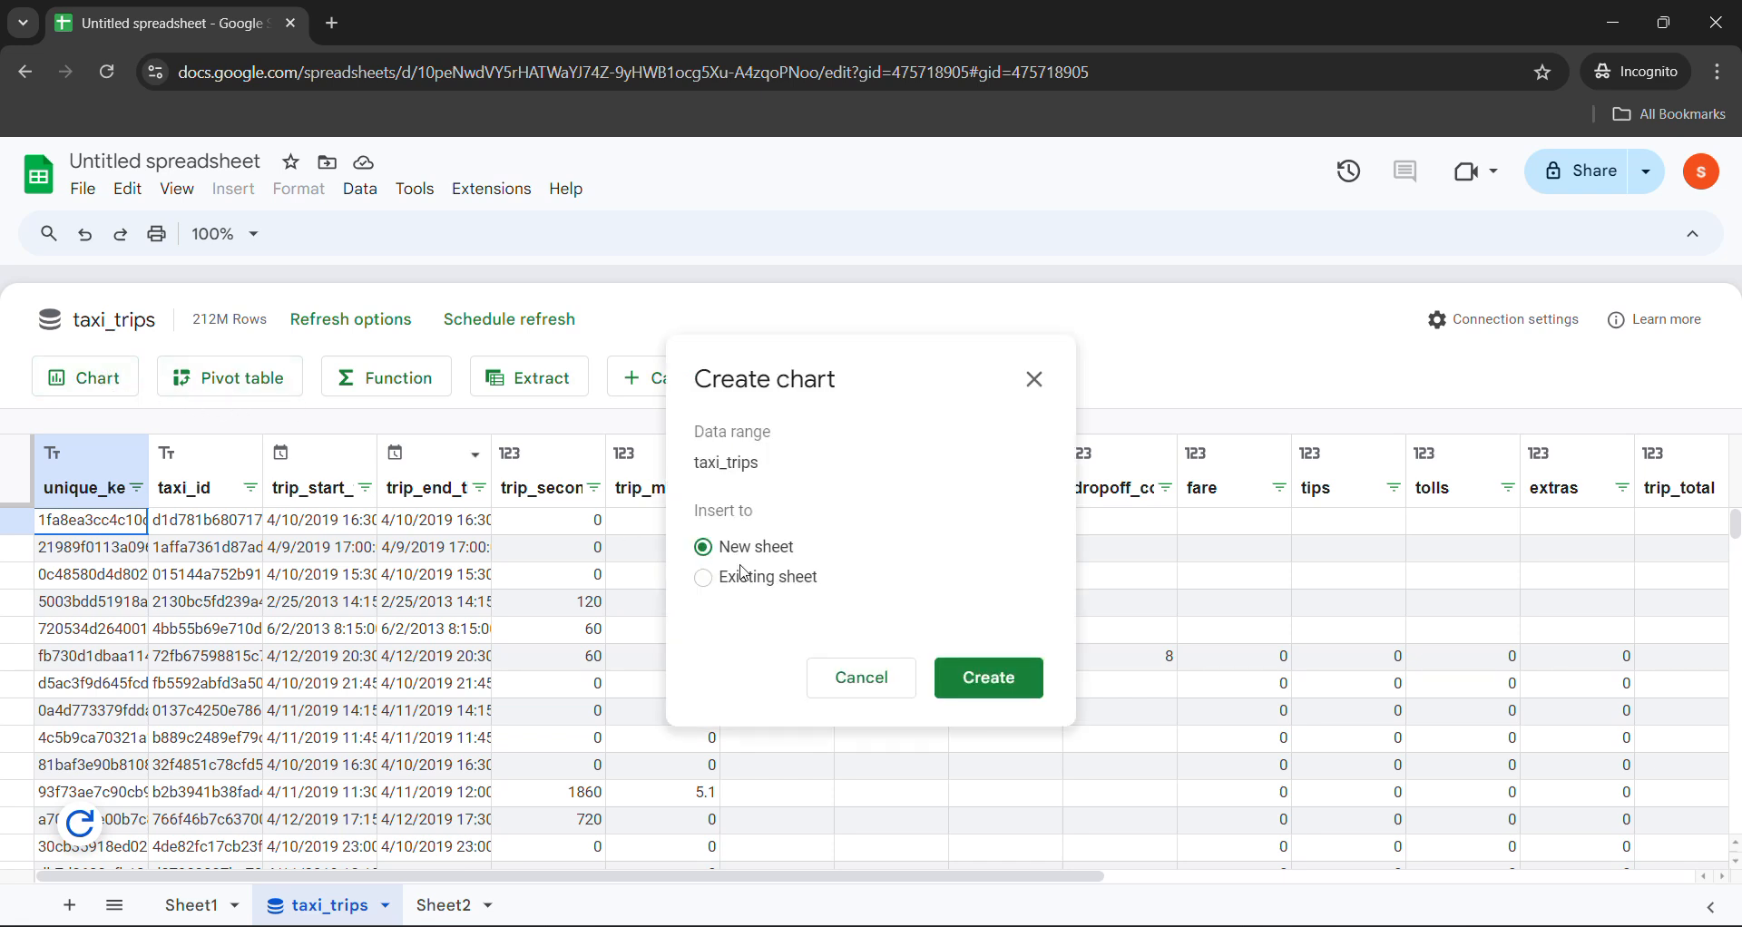
{"action": "left_click", "coordinate": [998, 689]}
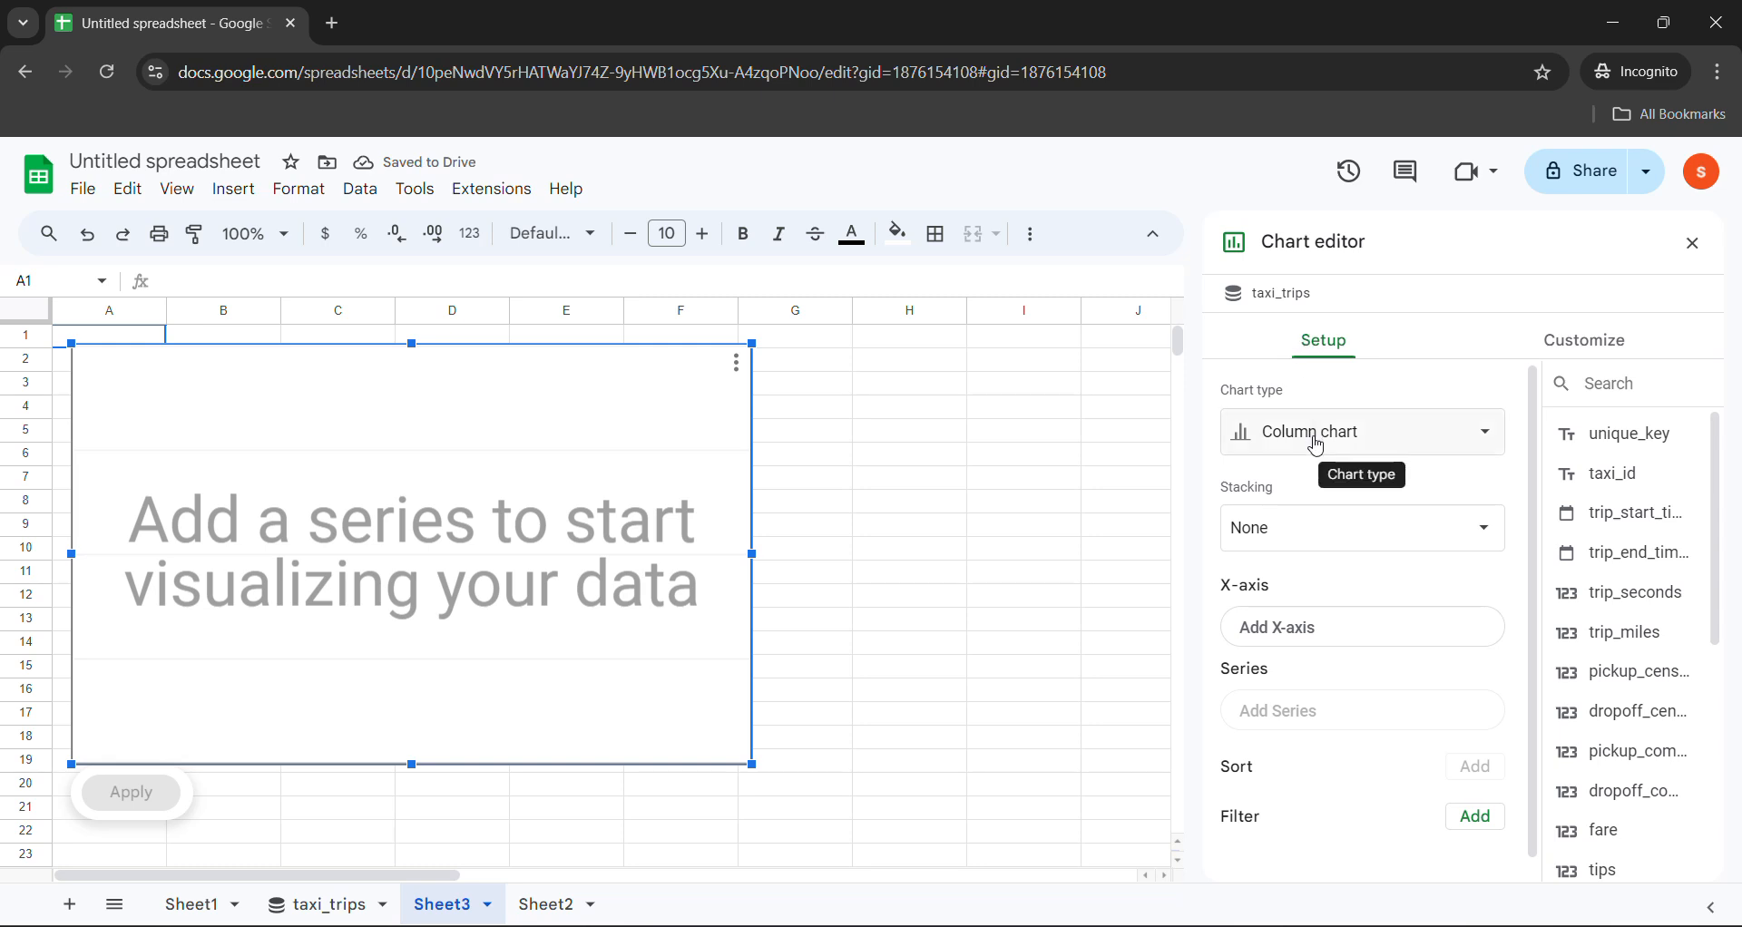
{"action": "left_click", "coordinate": [1315, 437]}
{"action": "scroll", "coordinate": [1280, 708], "scroll_direction": "down", "scroll_amount": 5}
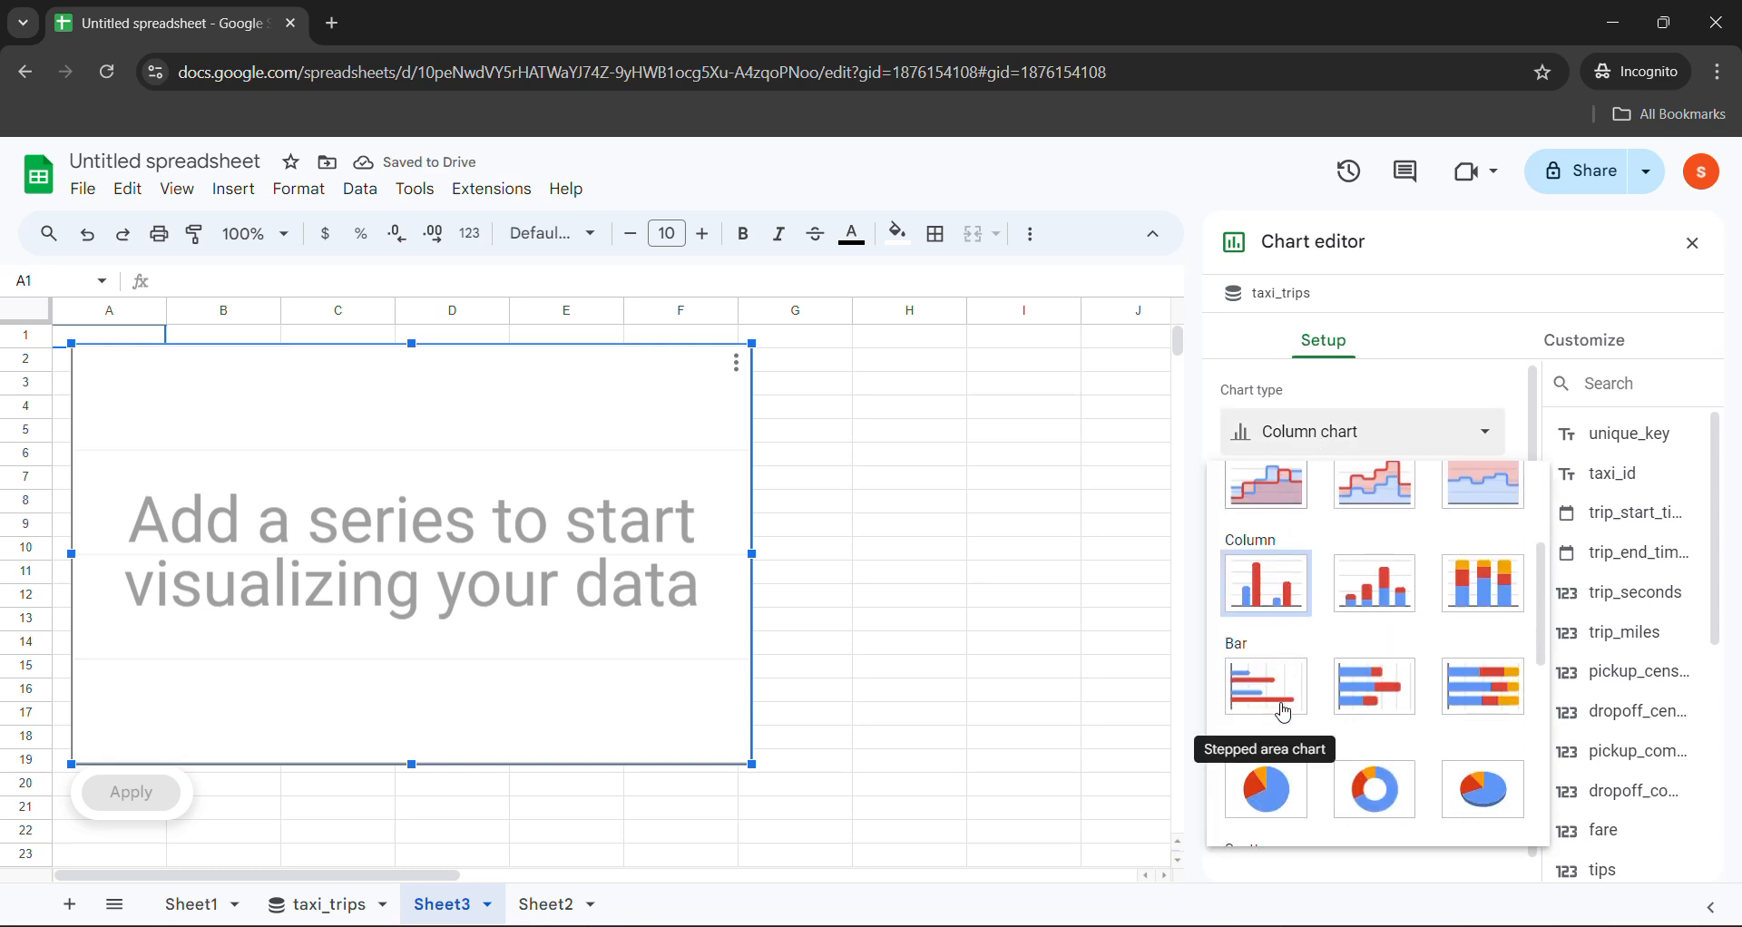
{"action": "left_click", "coordinate": [1265, 562]}
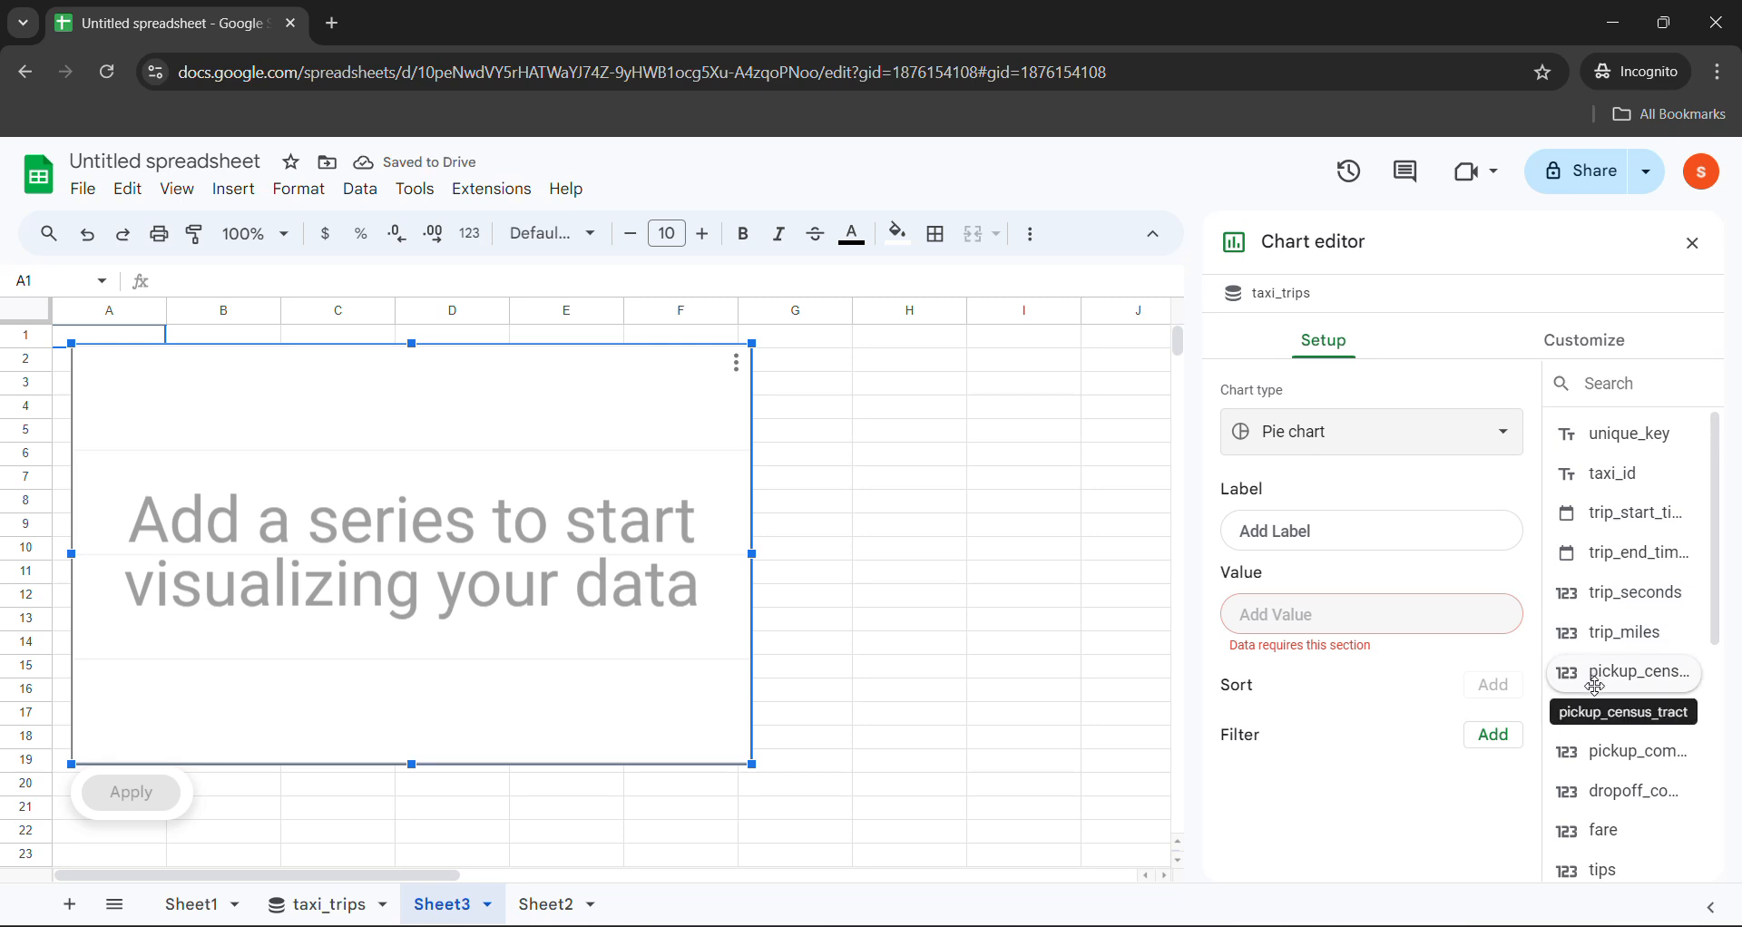
Review the available chart columns and the pie chart and line chart instructions in Task 4 of the lab.
{"action": "scroll", "coordinate": [1609, 690], "scroll_direction": "down", "scroll_amount": 5}
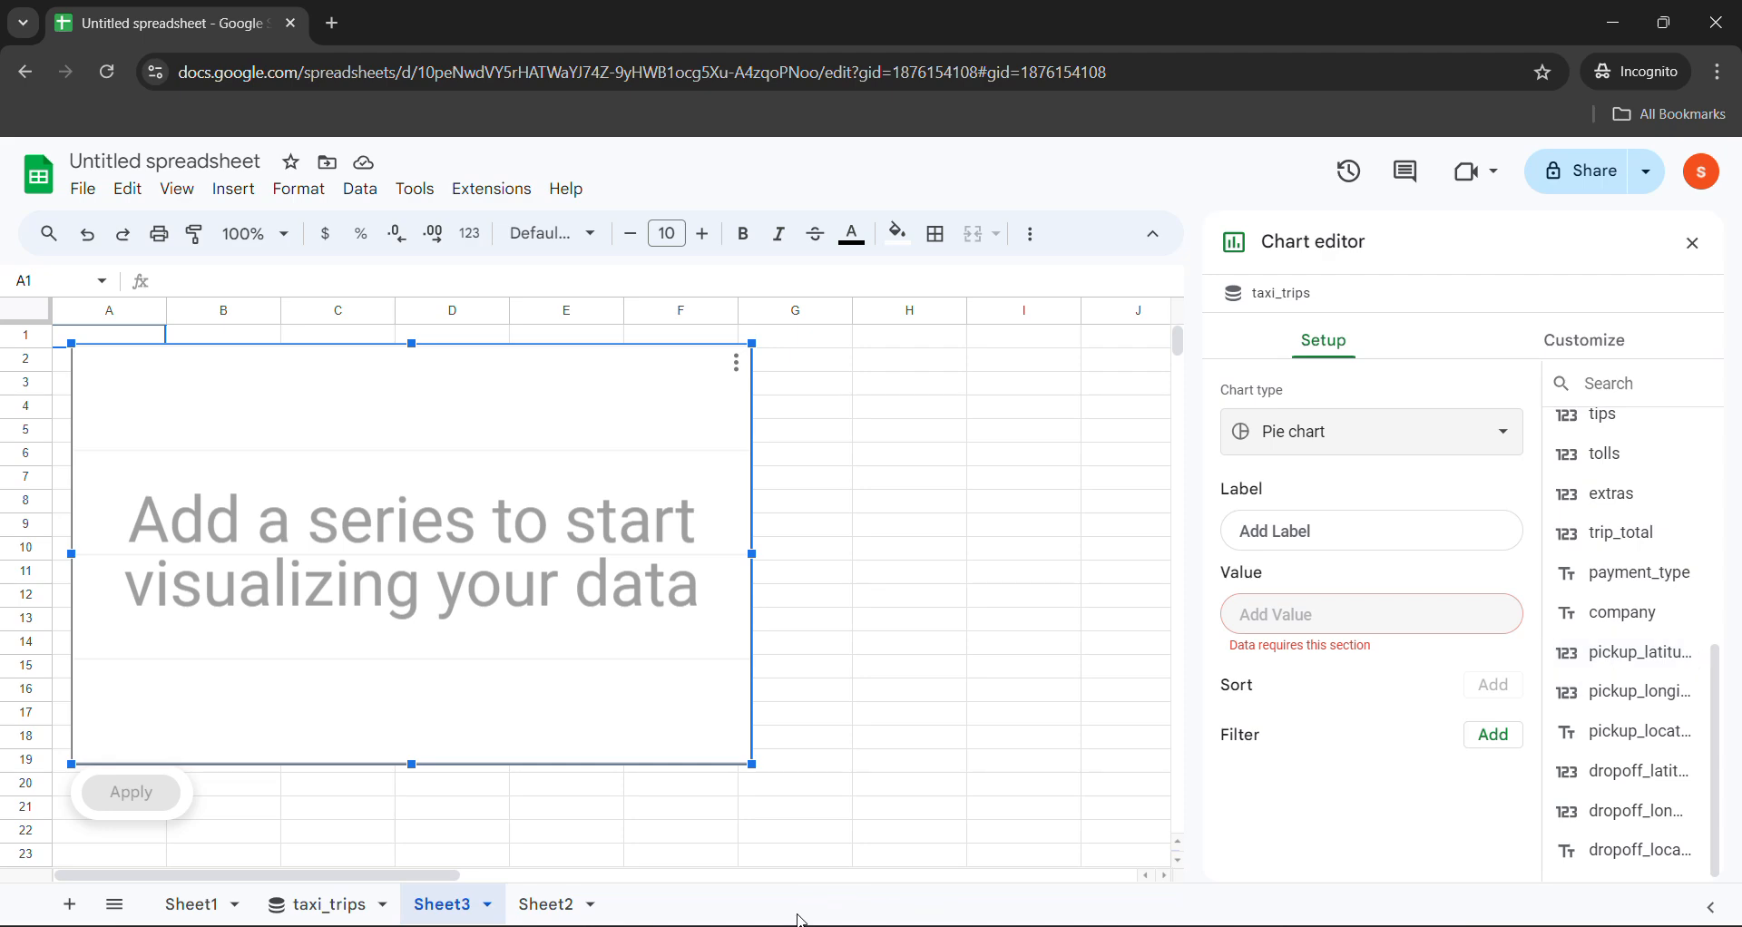
{"action": "mouse_move", "coordinate": [799, 918]}
{"action": "left_click", "coordinate": [617, 822]}
{"action": "scroll", "coordinate": [693, 633], "scroll_direction": "down", "scroll_amount": 3}
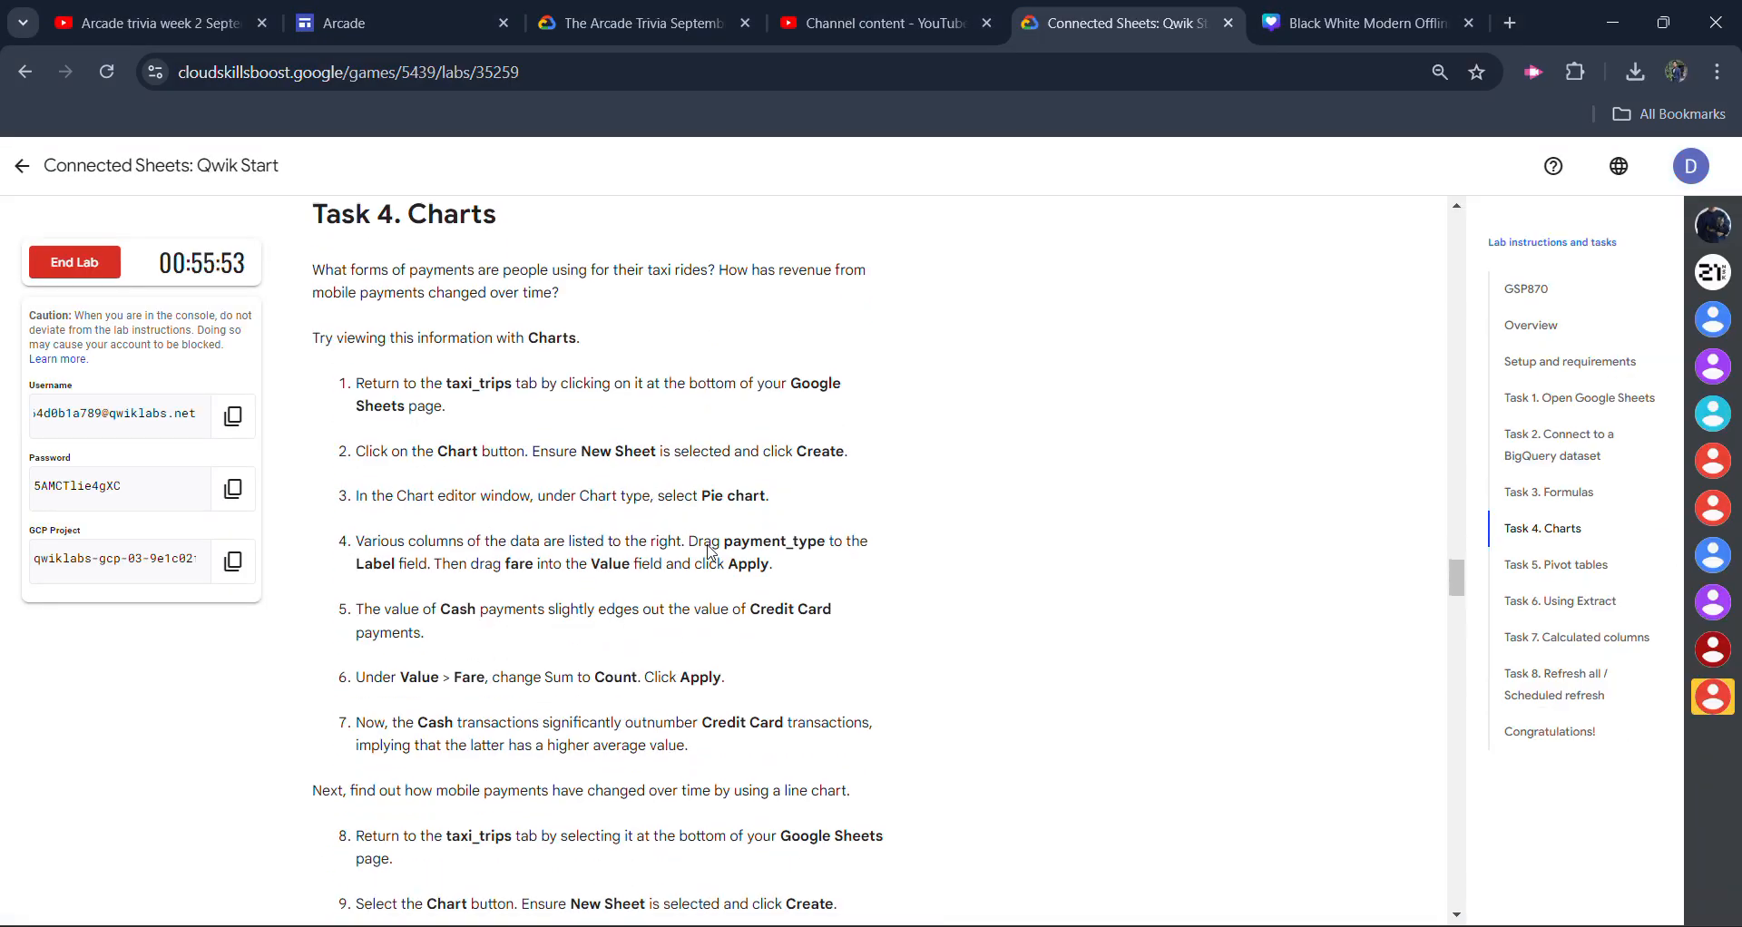
{"action": "scroll", "coordinate": [551, 587], "scroll_direction": "down", "scroll_amount": 4}
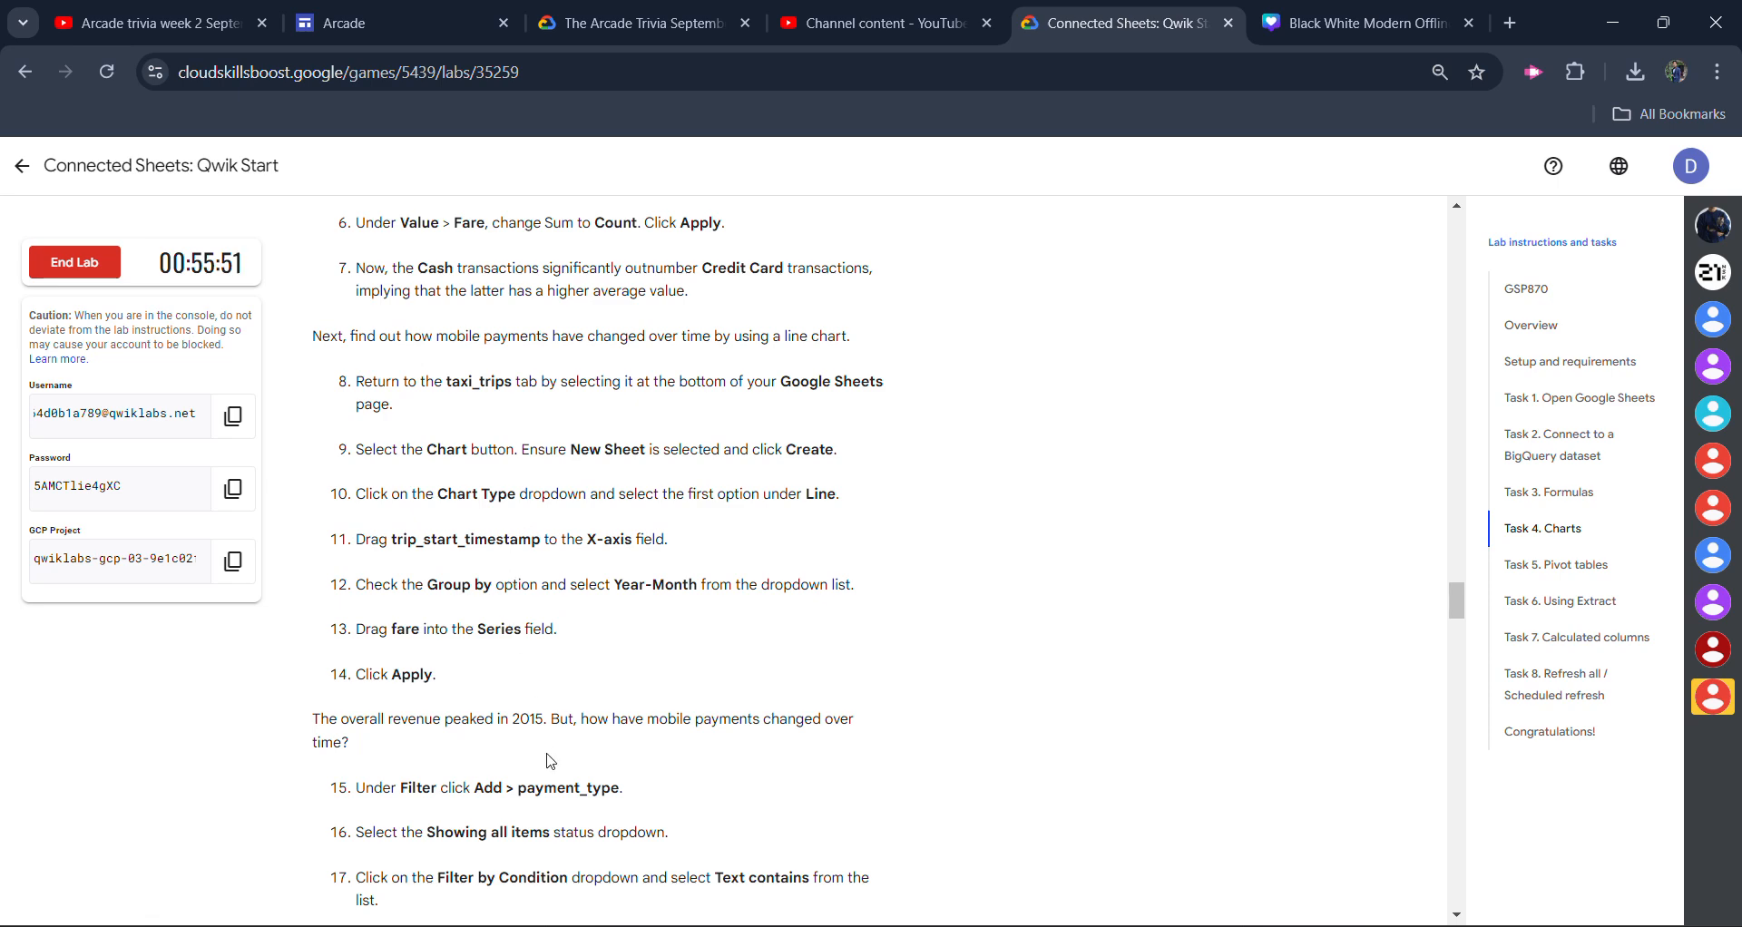
{"action": "left_click_drag", "start_coordinate": [425, 383], "coordinate": [839, 415]}
{"action": "left_click_drag", "start_coordinate": [580, 452], "coordinate": [670, 458]}
{"action": "left_click_drag", "start_coordinate": [416, 539], "coordinate": [669, 546]}
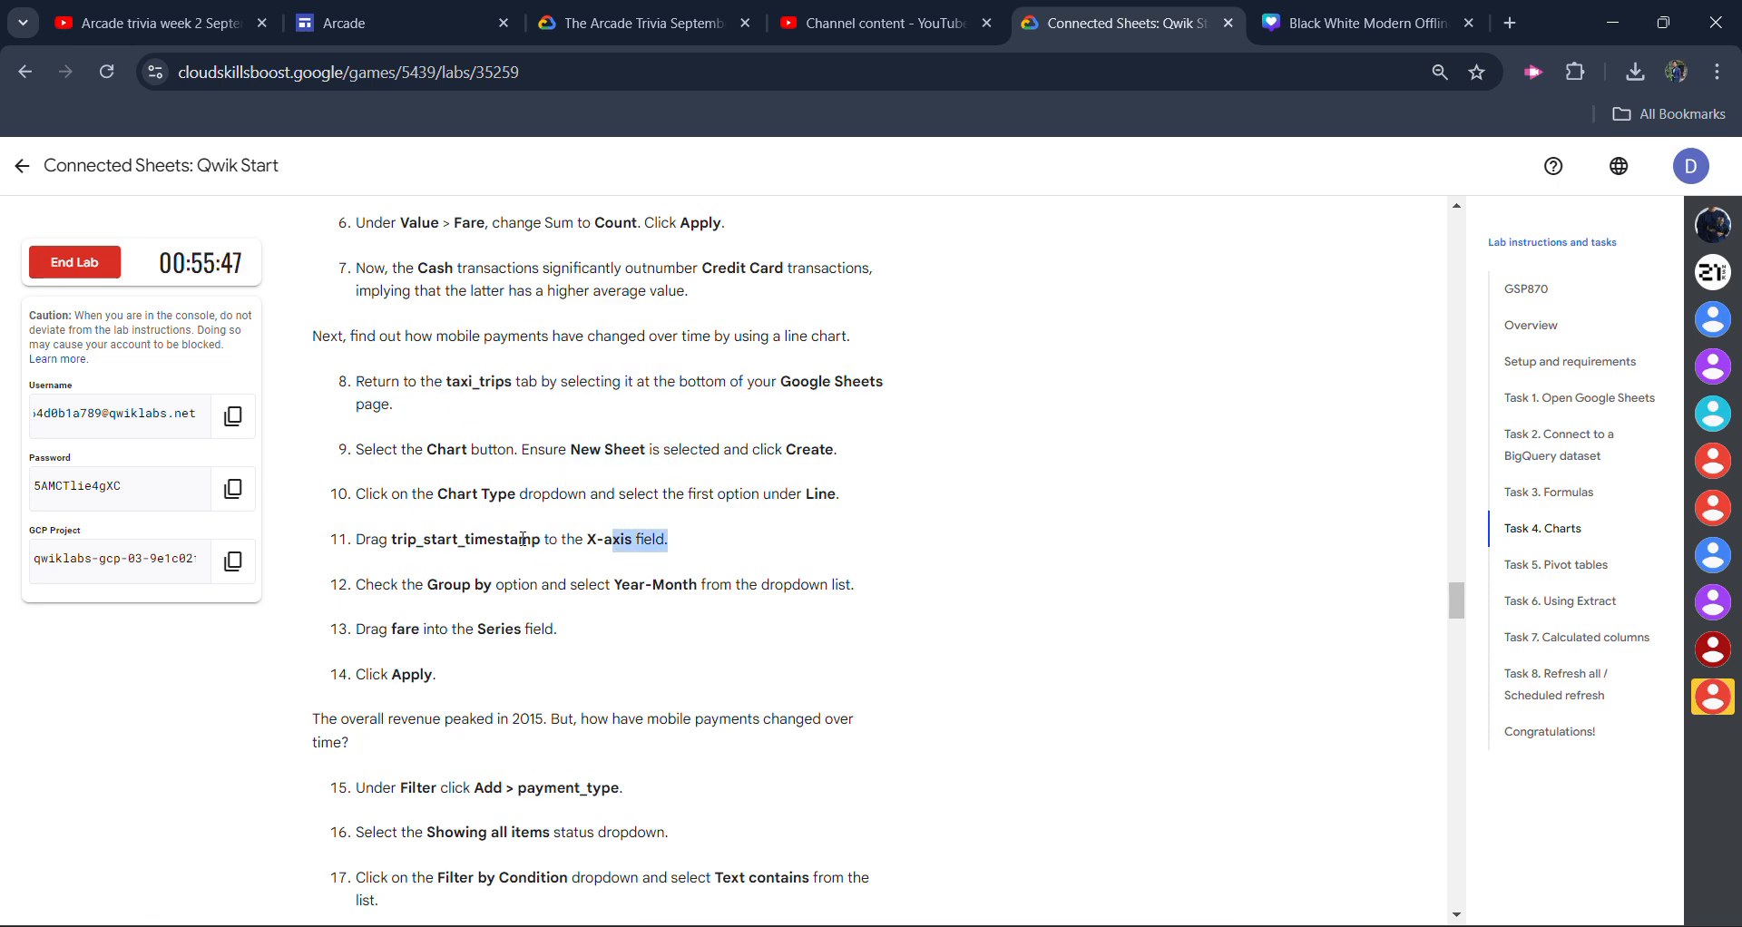
{"action": "scroll", "coordinate": [550, 564], "scroll_direction": "down", "scroll_amount": 2}
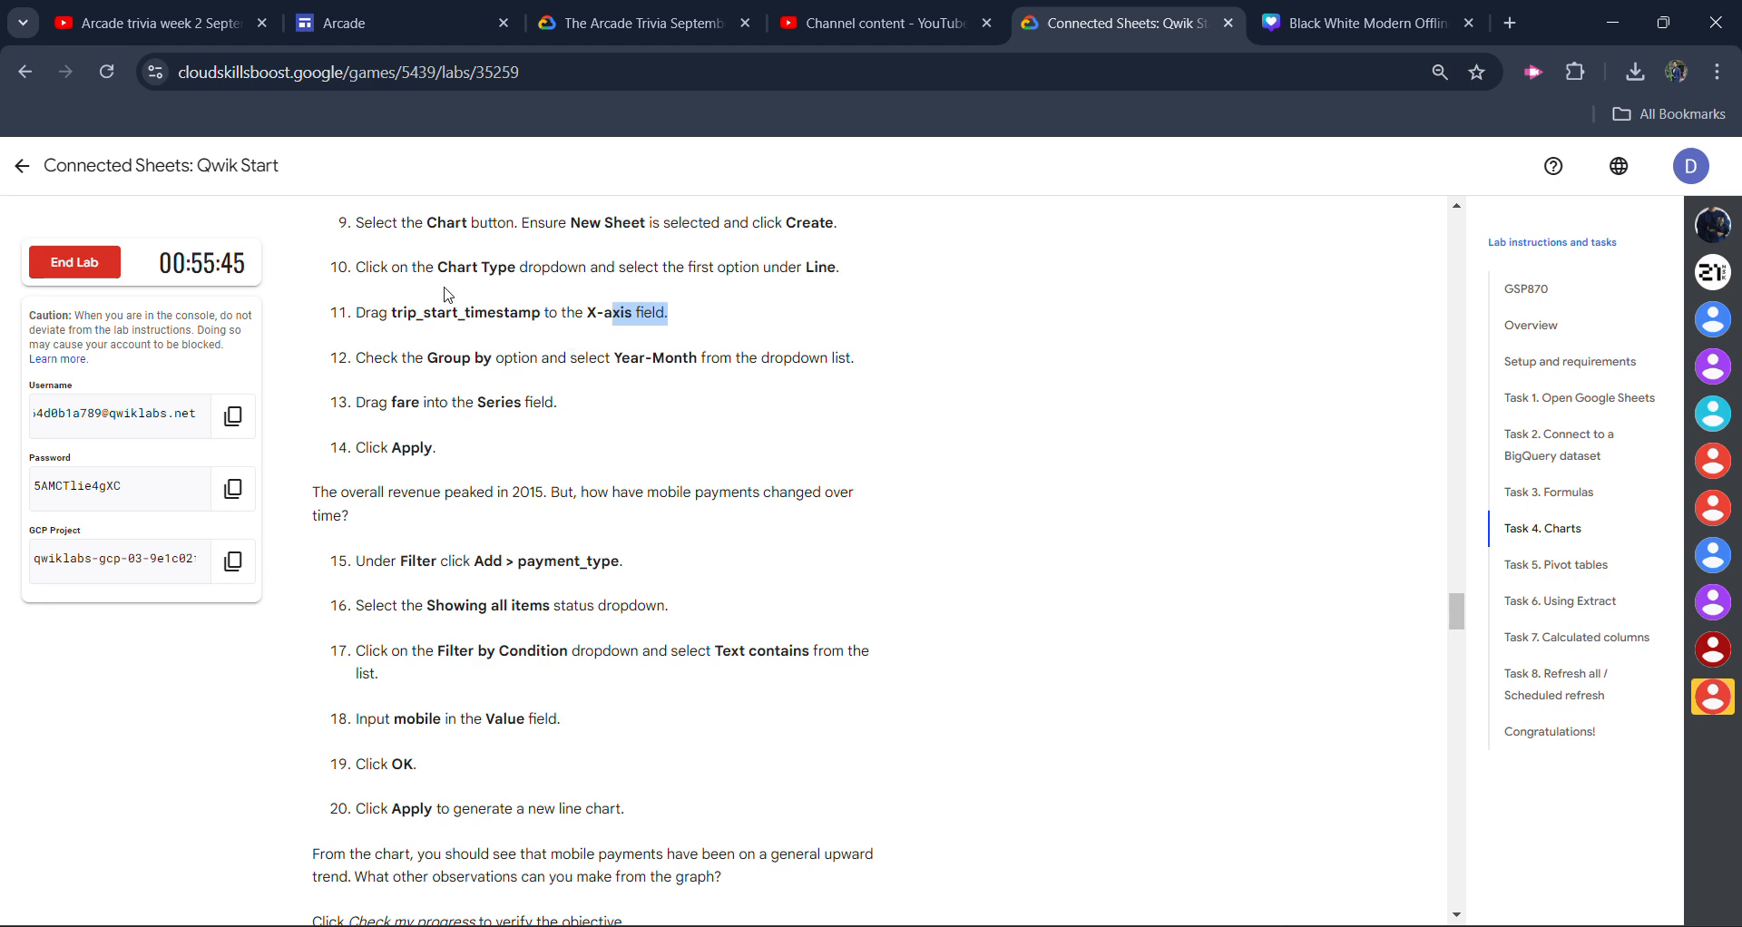
{"action": "scroll", "coordinate": [483, 296], "scroll_direction": "up", "scroll_amount": 6}
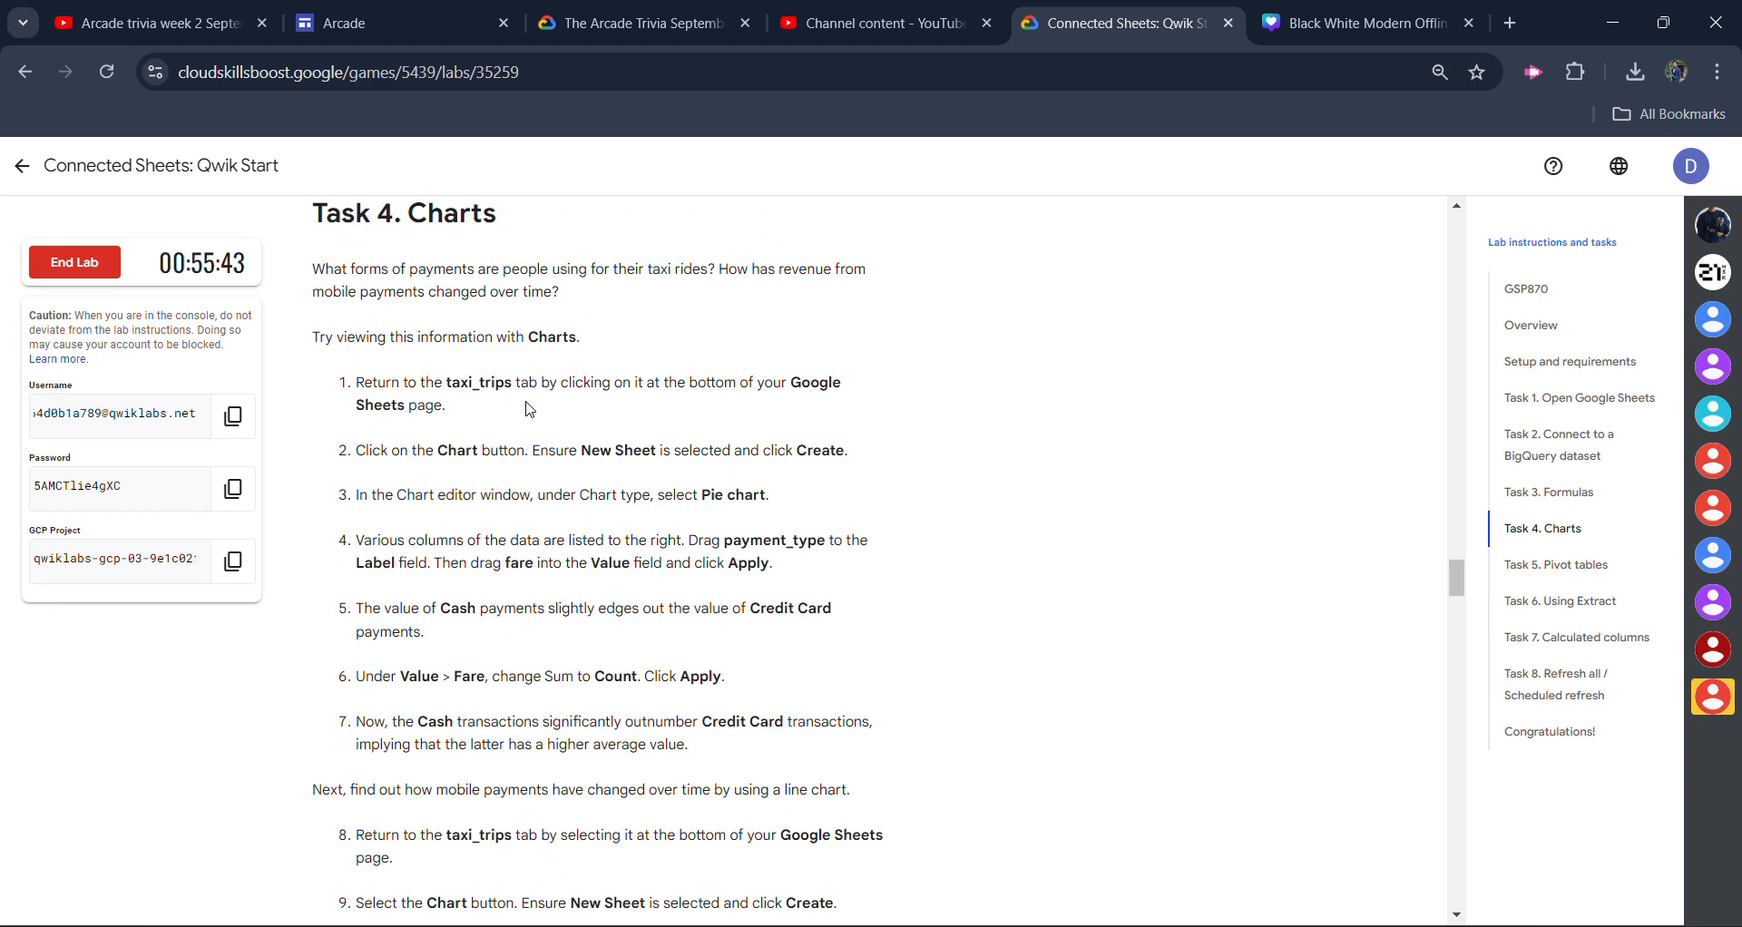
{"action": "left_click_drag", "start_coordinate": [709, 503], "coordinate": [830, 545]}
{"action": "left_click", "coordinate": [1098, 772]}
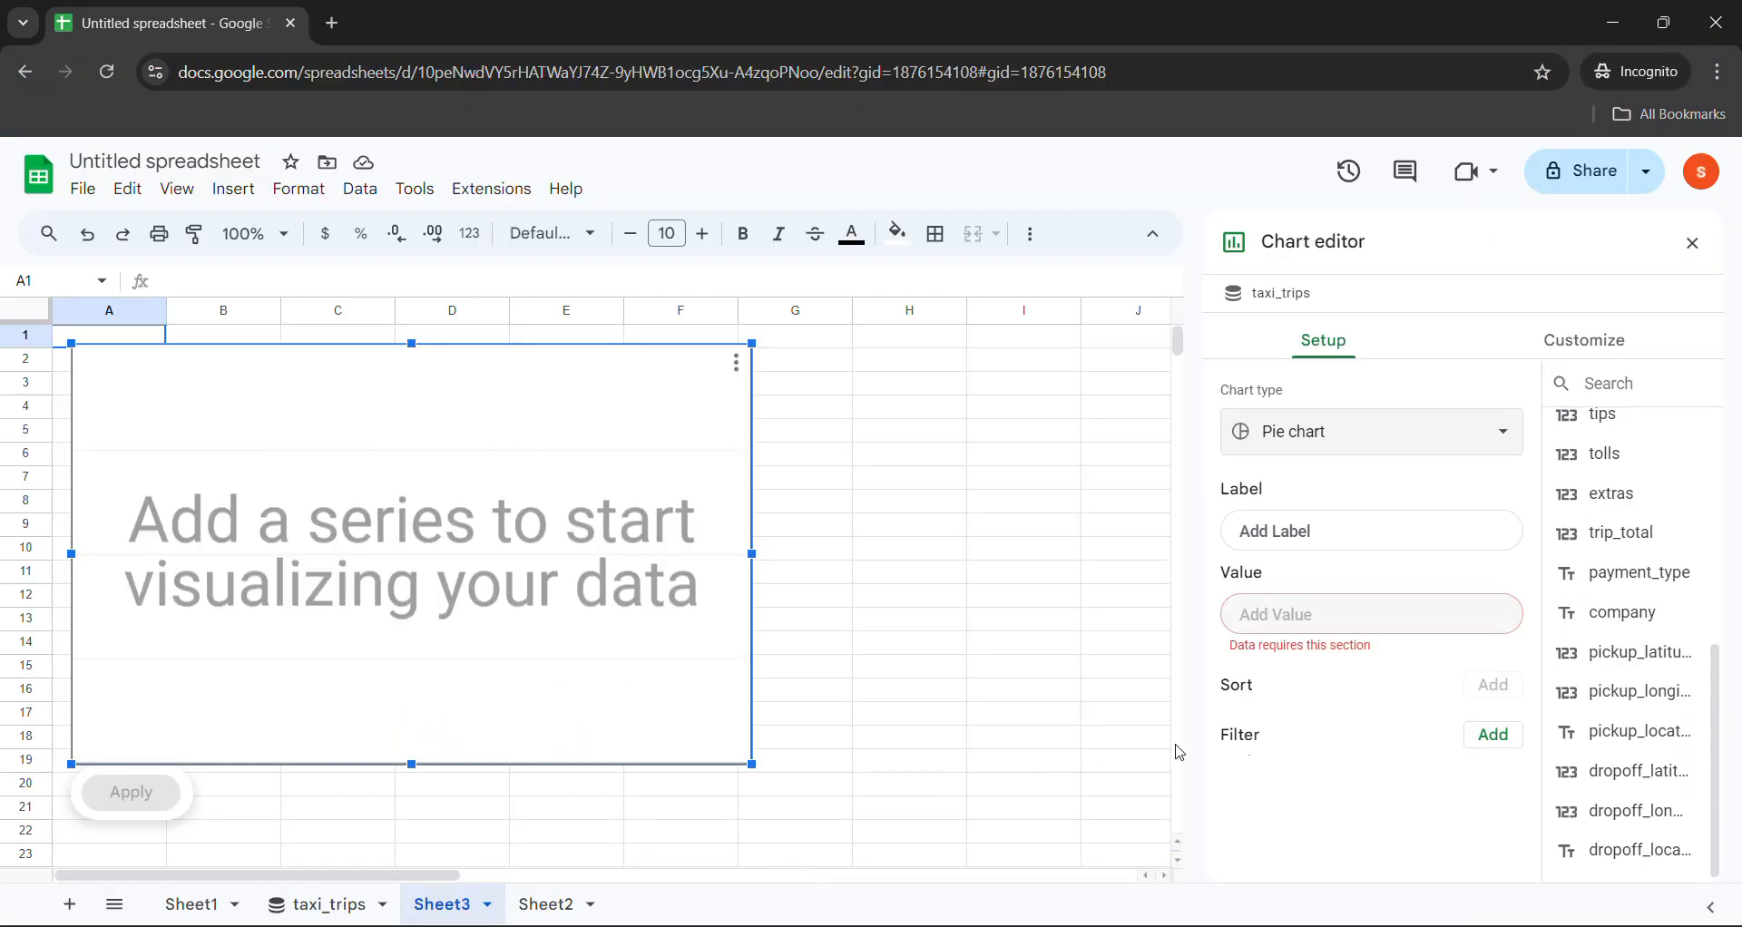
Assign payment_type as the pie chart's label and company as its value.
{"action": "left_click_drag", "start_coordinate": [1633, 573], "coordinate": [1283, 536]}
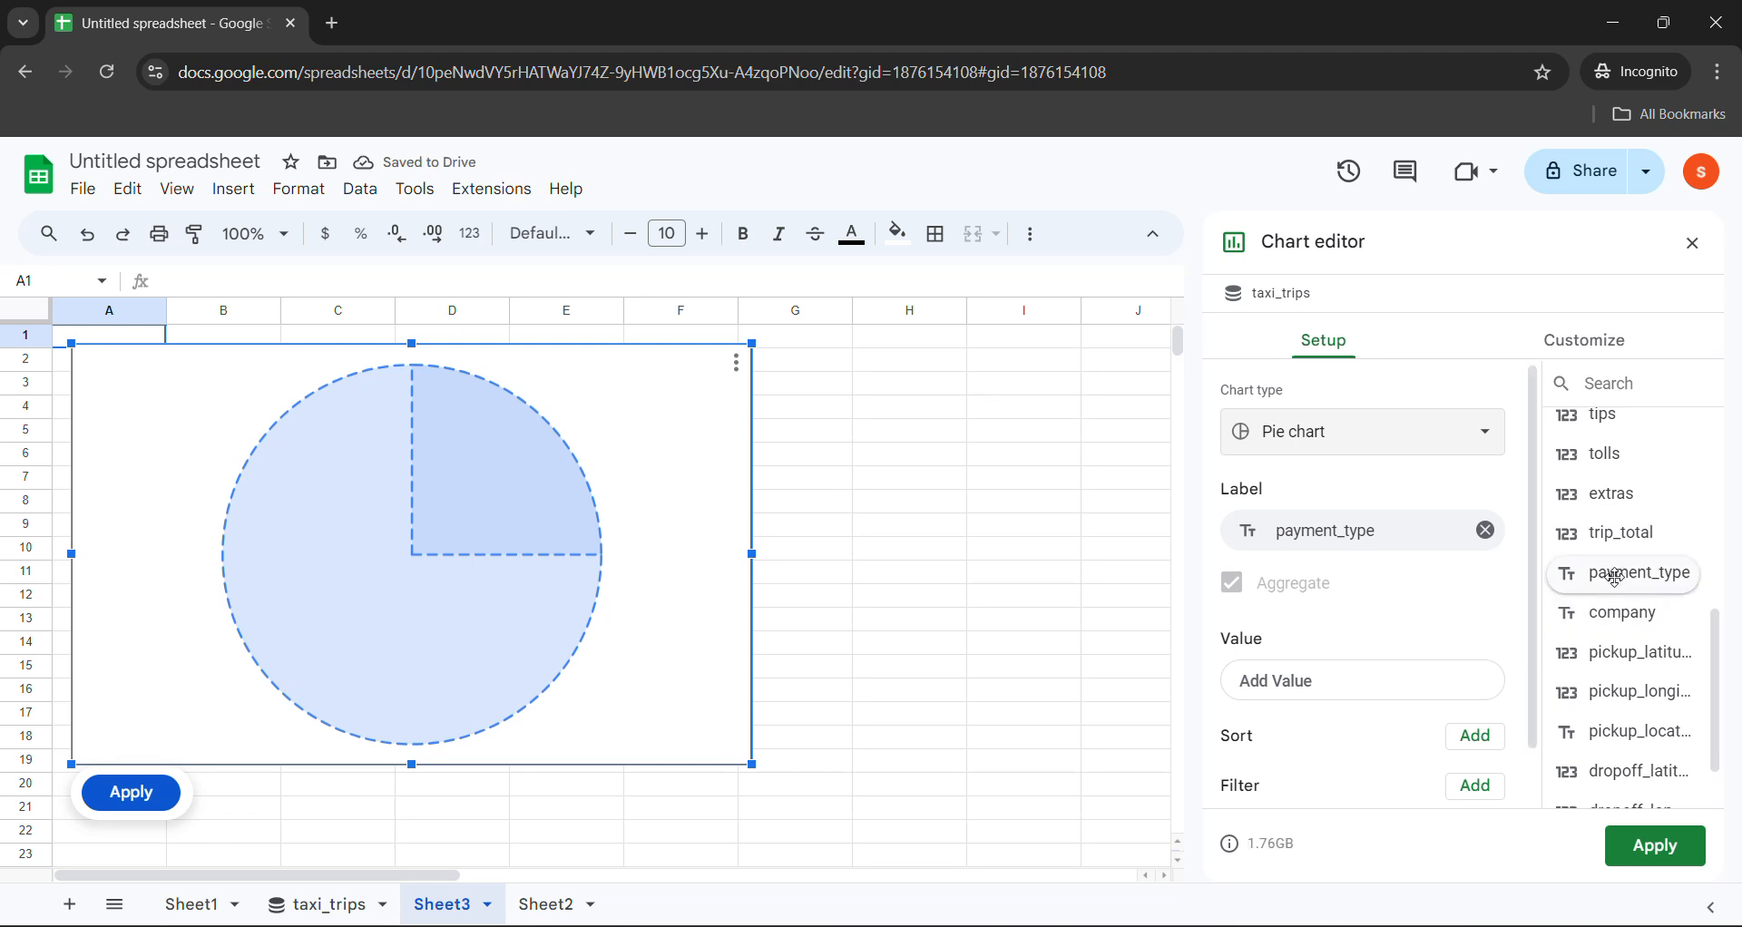
{"action": "left_click_drag", "start_coordinate": [1620, 613], "coordinate": [1287, 684]}
{"action": "left_click", "coordinate": [1439, 685]}
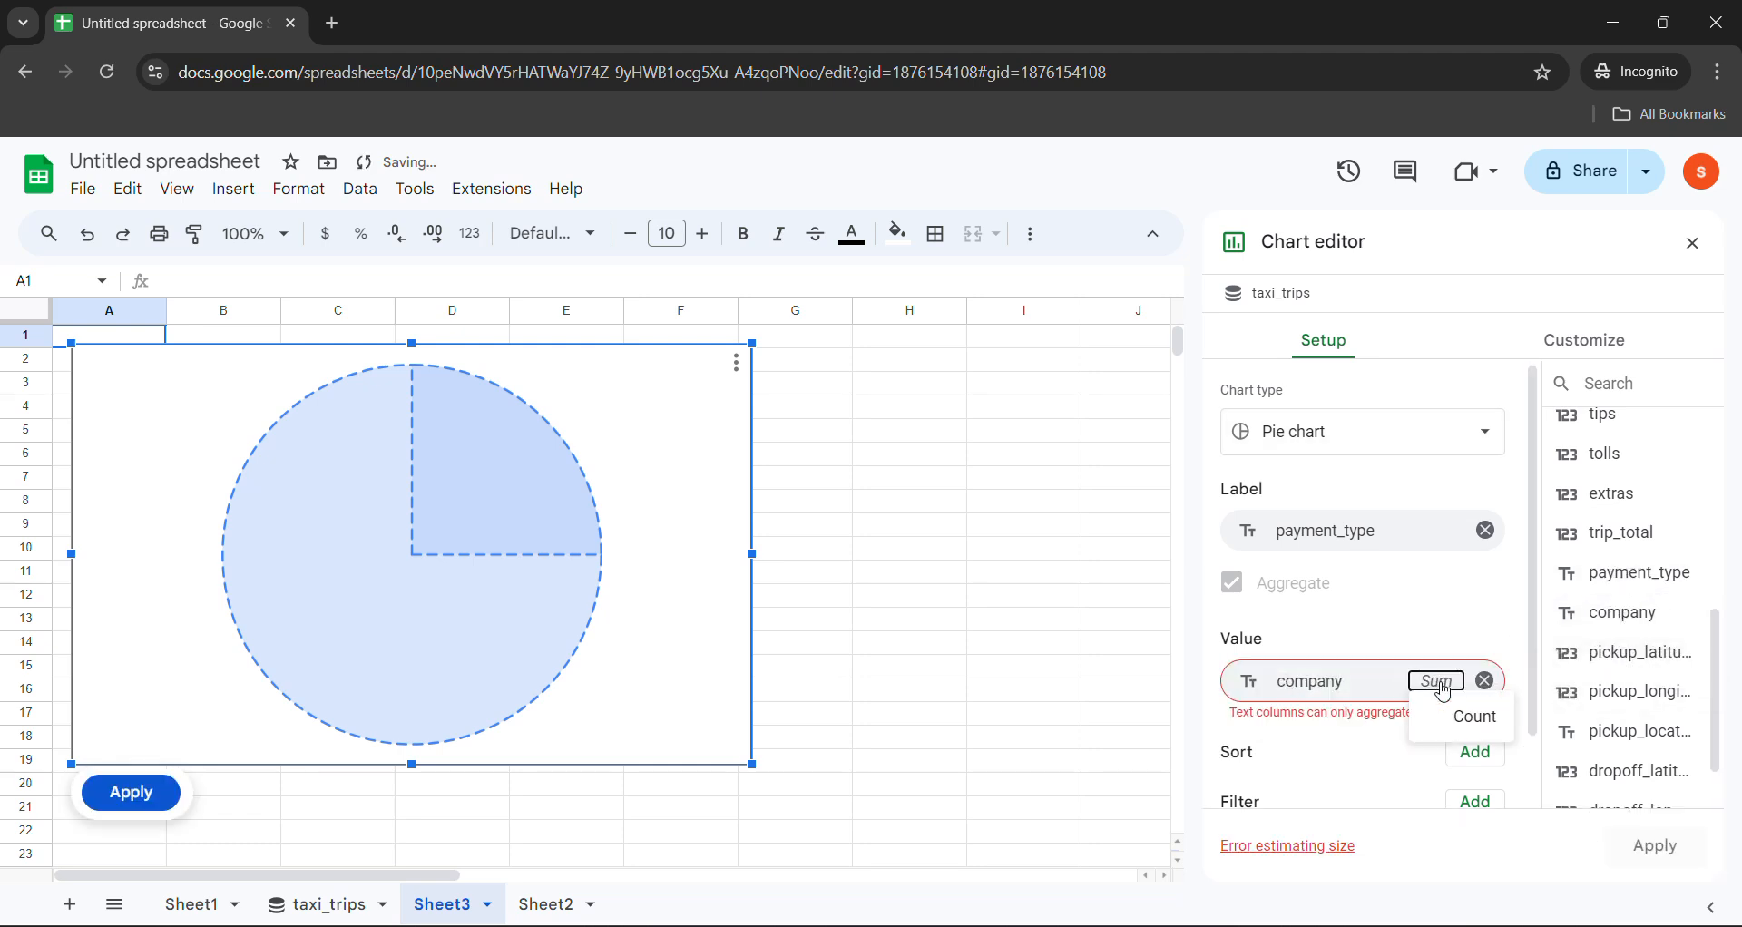
{"action": "left_click", "coordinate": [1395, 626]}
{"action": "scroll", "coordinate": [1395, 628], "scroll_direction": "down", "scroll_amount": 1}
Check the pie chart's field assignments in the lab instructions and replace the chart's value with fare.
{"action": "left_click", "coordinate": [726, 926]}
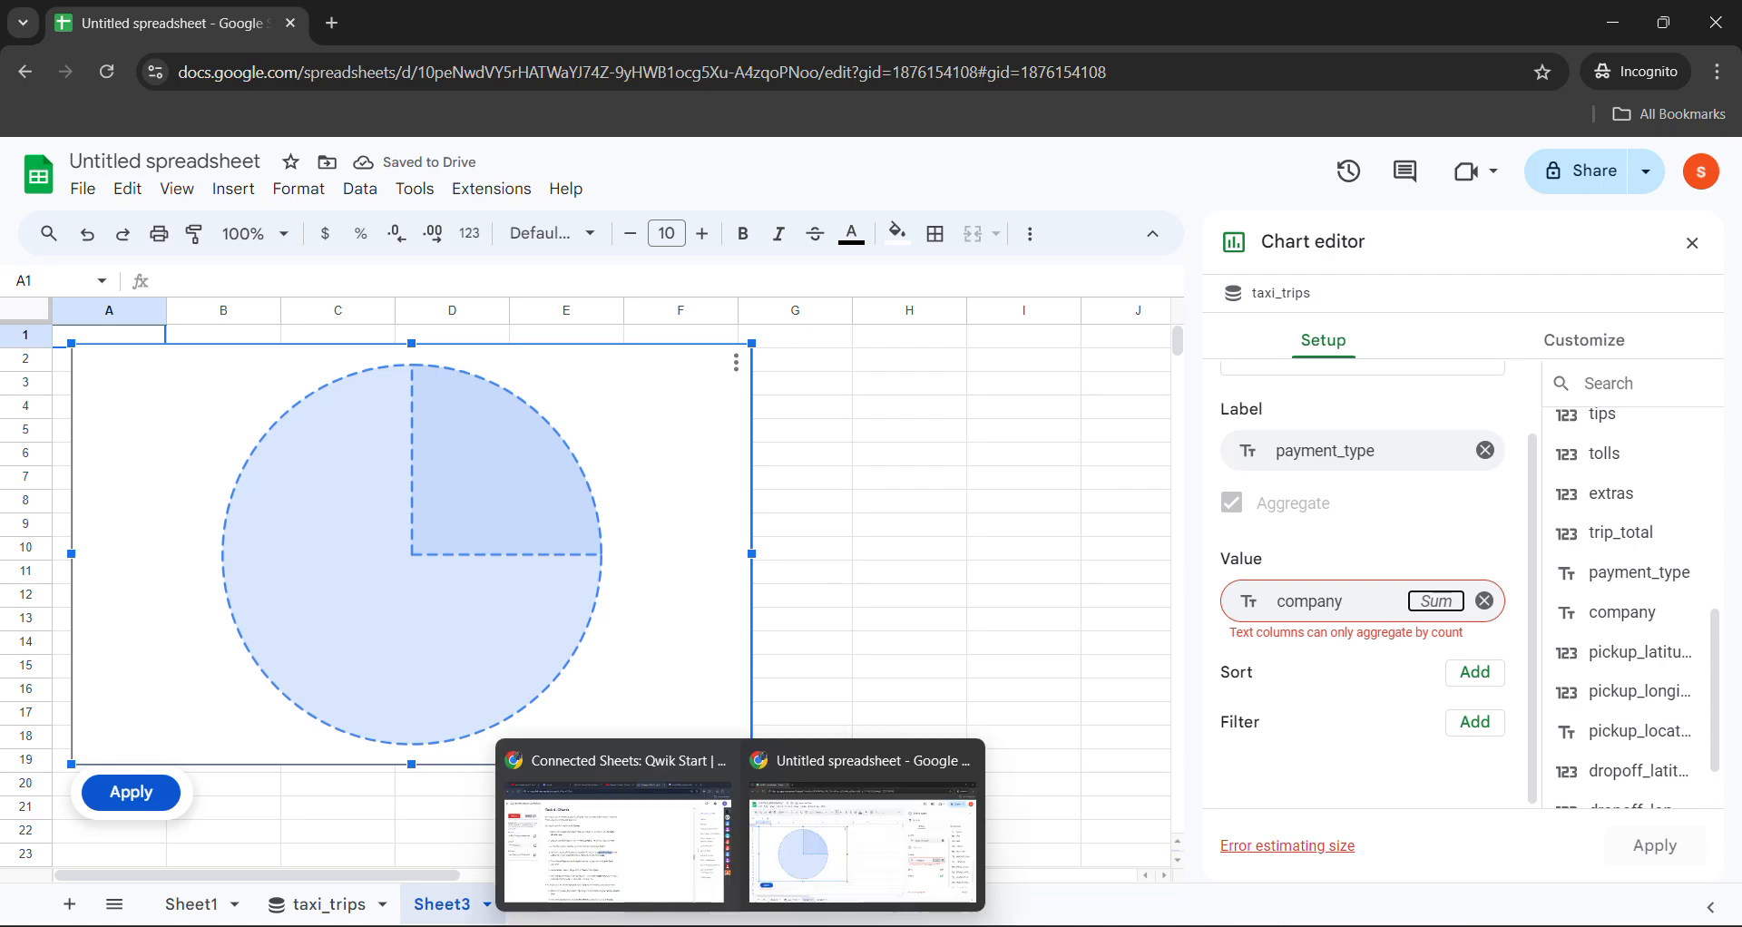
{"action": "left_click", "coordinate": [626, 815]}
{"action": "scroll", "coordinate": [710, 458], "scroll_direction": "down", "scroll_amount": 1}
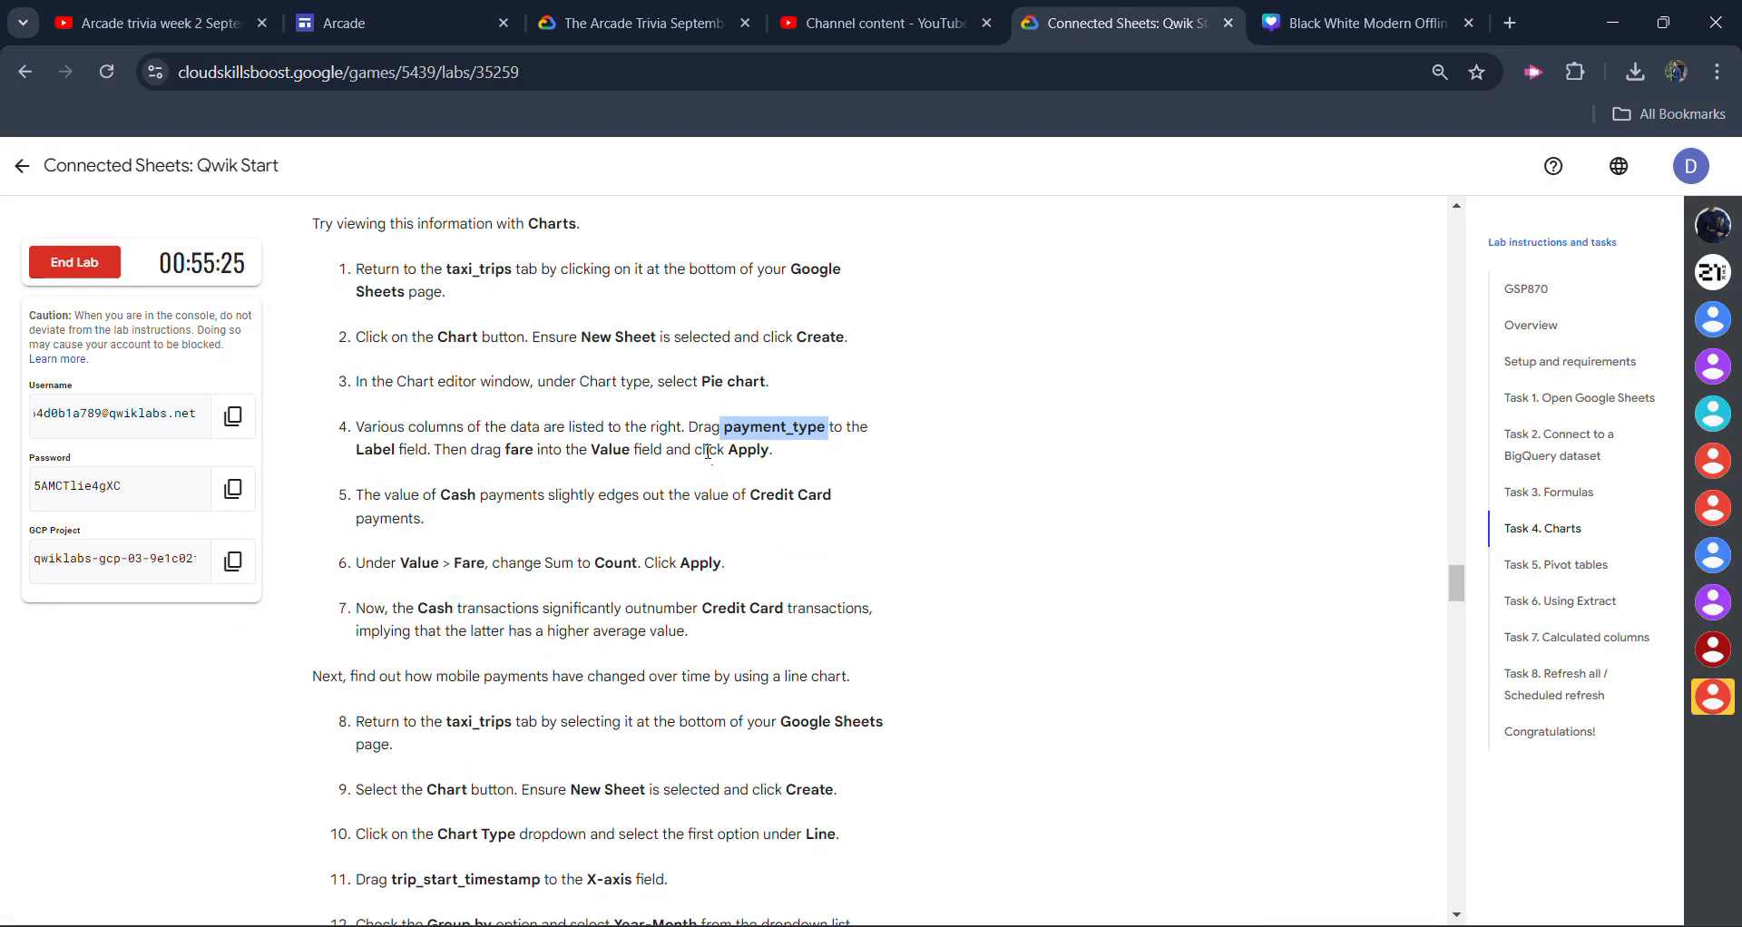
{"action": "left_click_drag", "start_coordinate": [478, 454], "coordinate": [612, 464]}
{"action": "left_click_drag", "start_coordinate": [807, 429], "coordinate": [718, 456]}
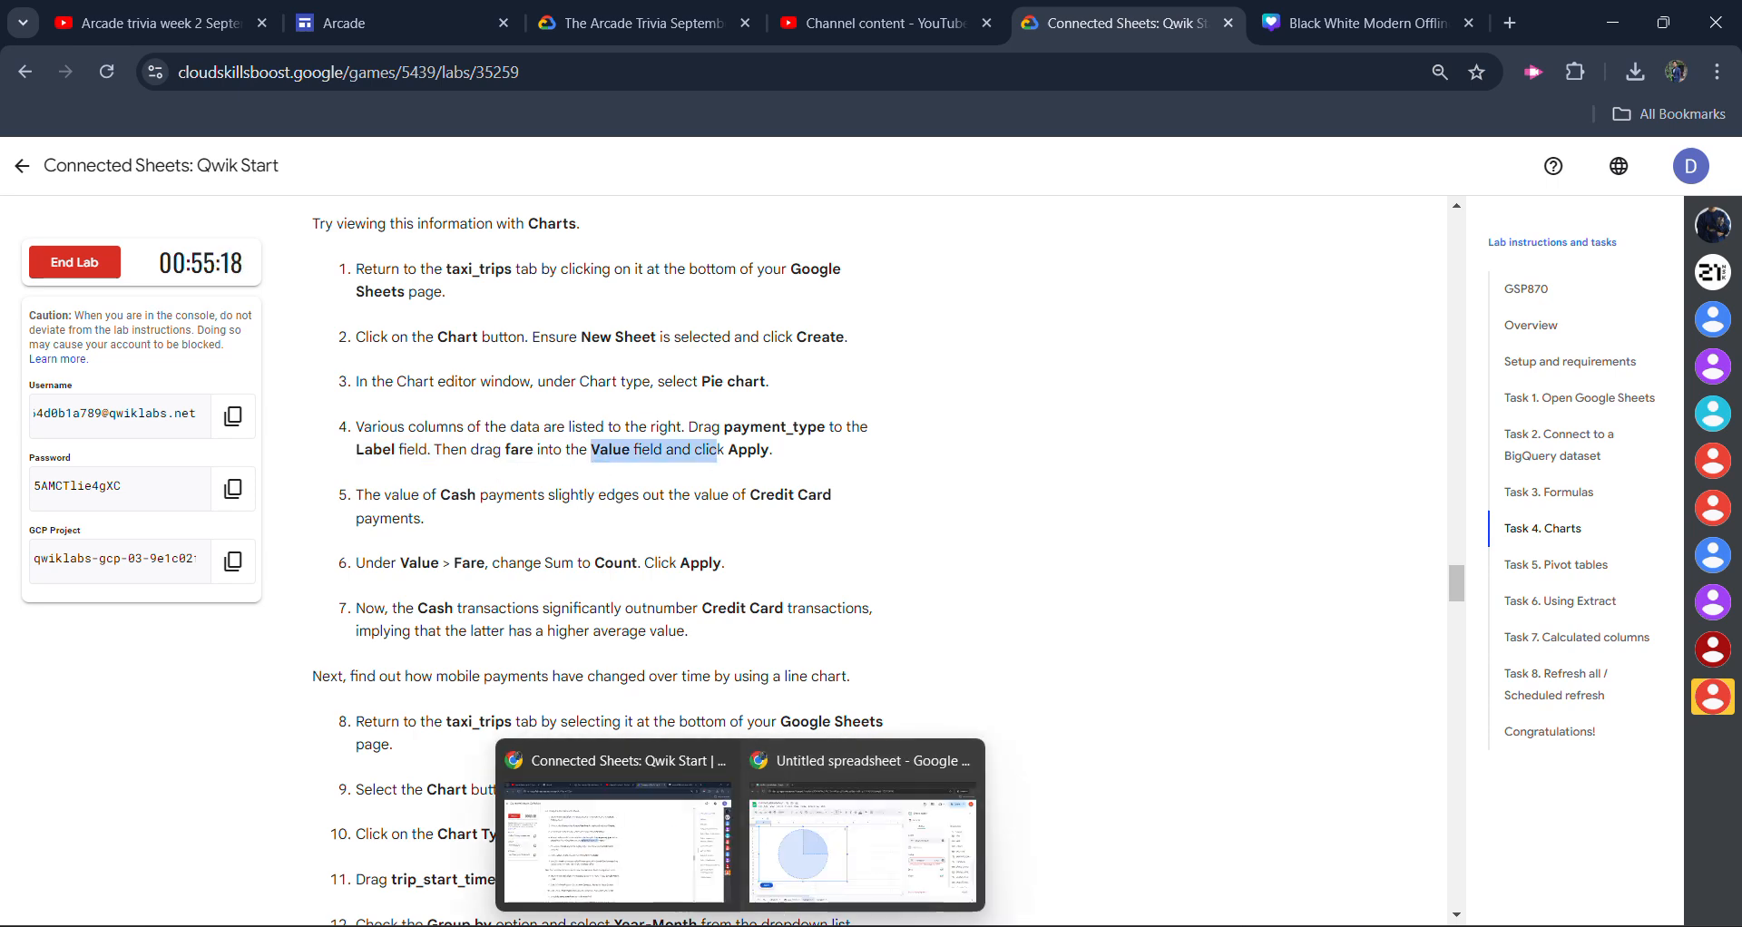
{"action": "left_click", "coordinate": [998, 778]}
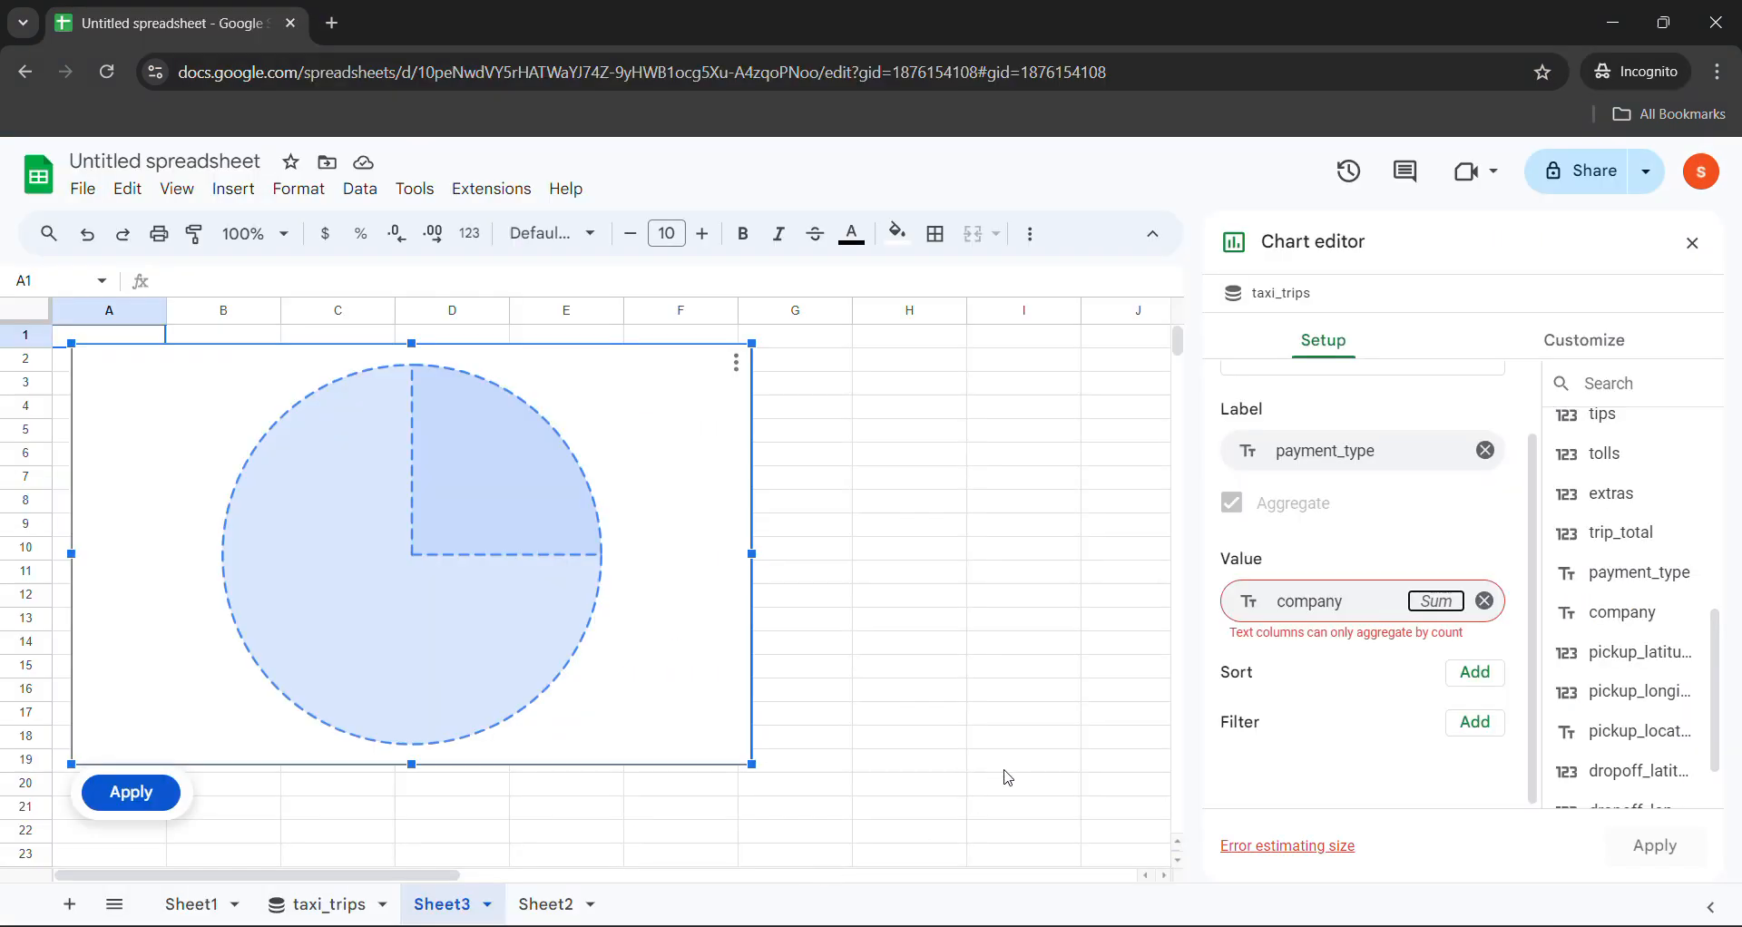
{"action": "left_click", "coordinate": [1465, 606]}
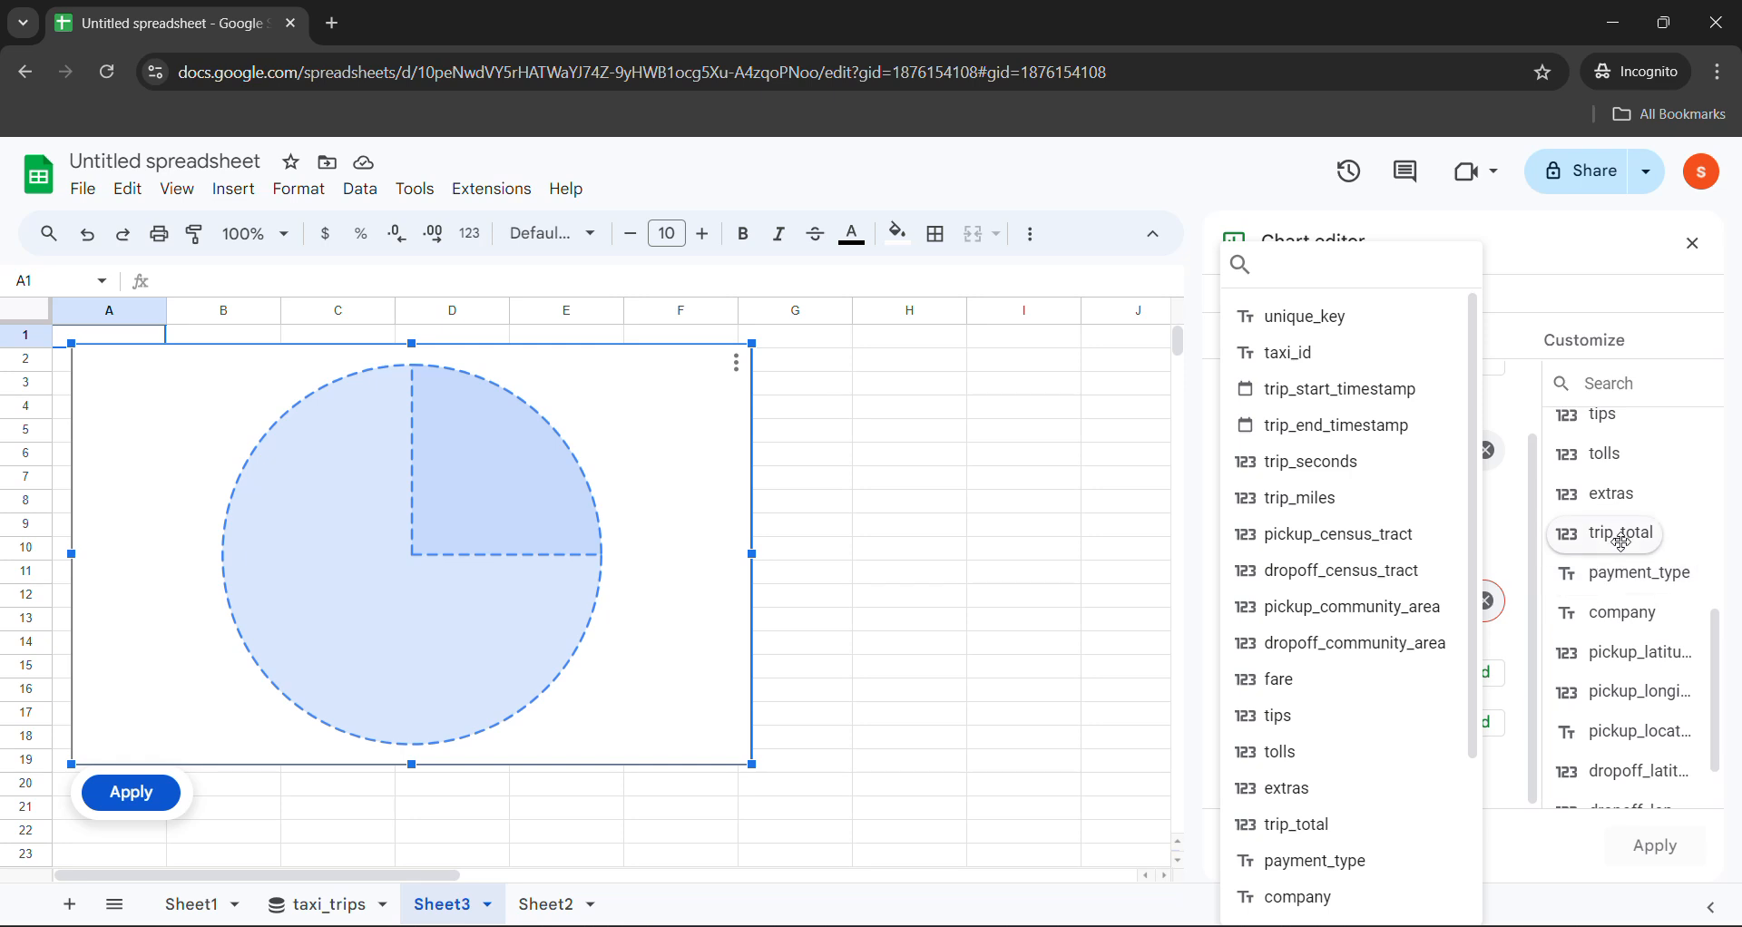
{"action": "scroll", "coordinate": [1602, 617], "scroll_direction": "down", "scroll_amount": 1}
{"action": "scroll", "coordinate": [1602, 618], "scroll_direction": "up", "scroll_amount": 2}
{"action": "left_click_drag", "start_coordinate": [1608, 529], "coordinate": [1247, 599]}
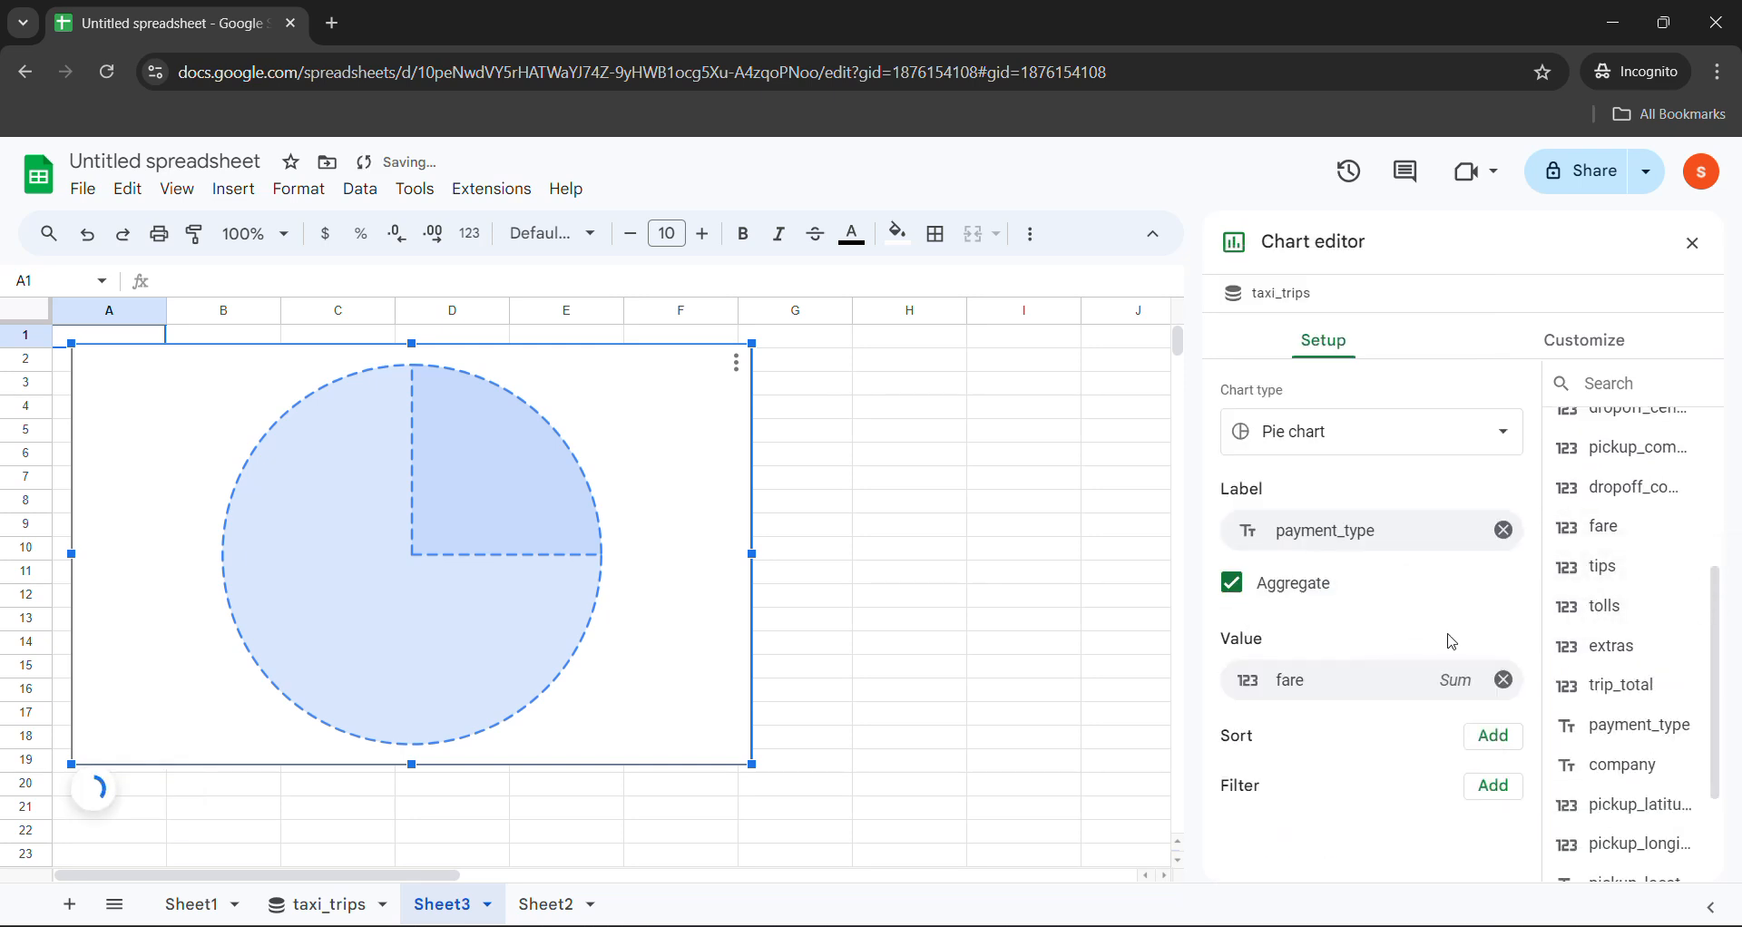
Change the fare value's aggregation to Count and apply the pie chart.
{"action": "left_click", "coordinate": [1477, 695]}
{"action": "left_click", "coordinate": [1497, 650]}
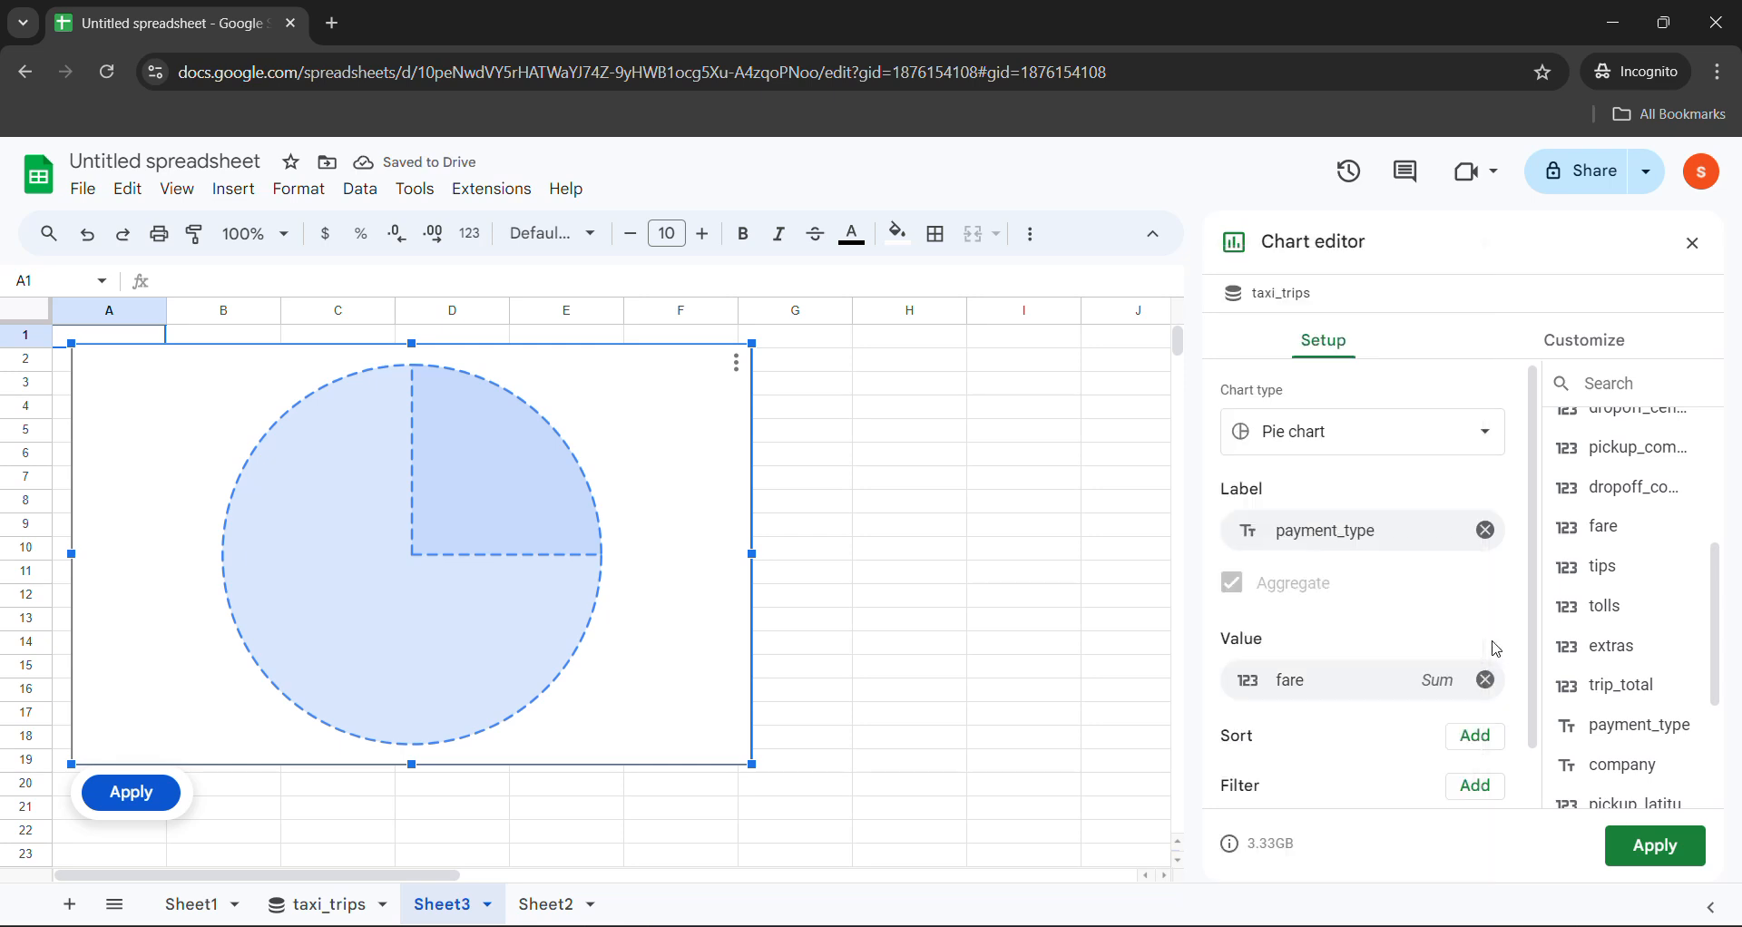
{"action": "left_click", "coordinate": [1433, 691]}
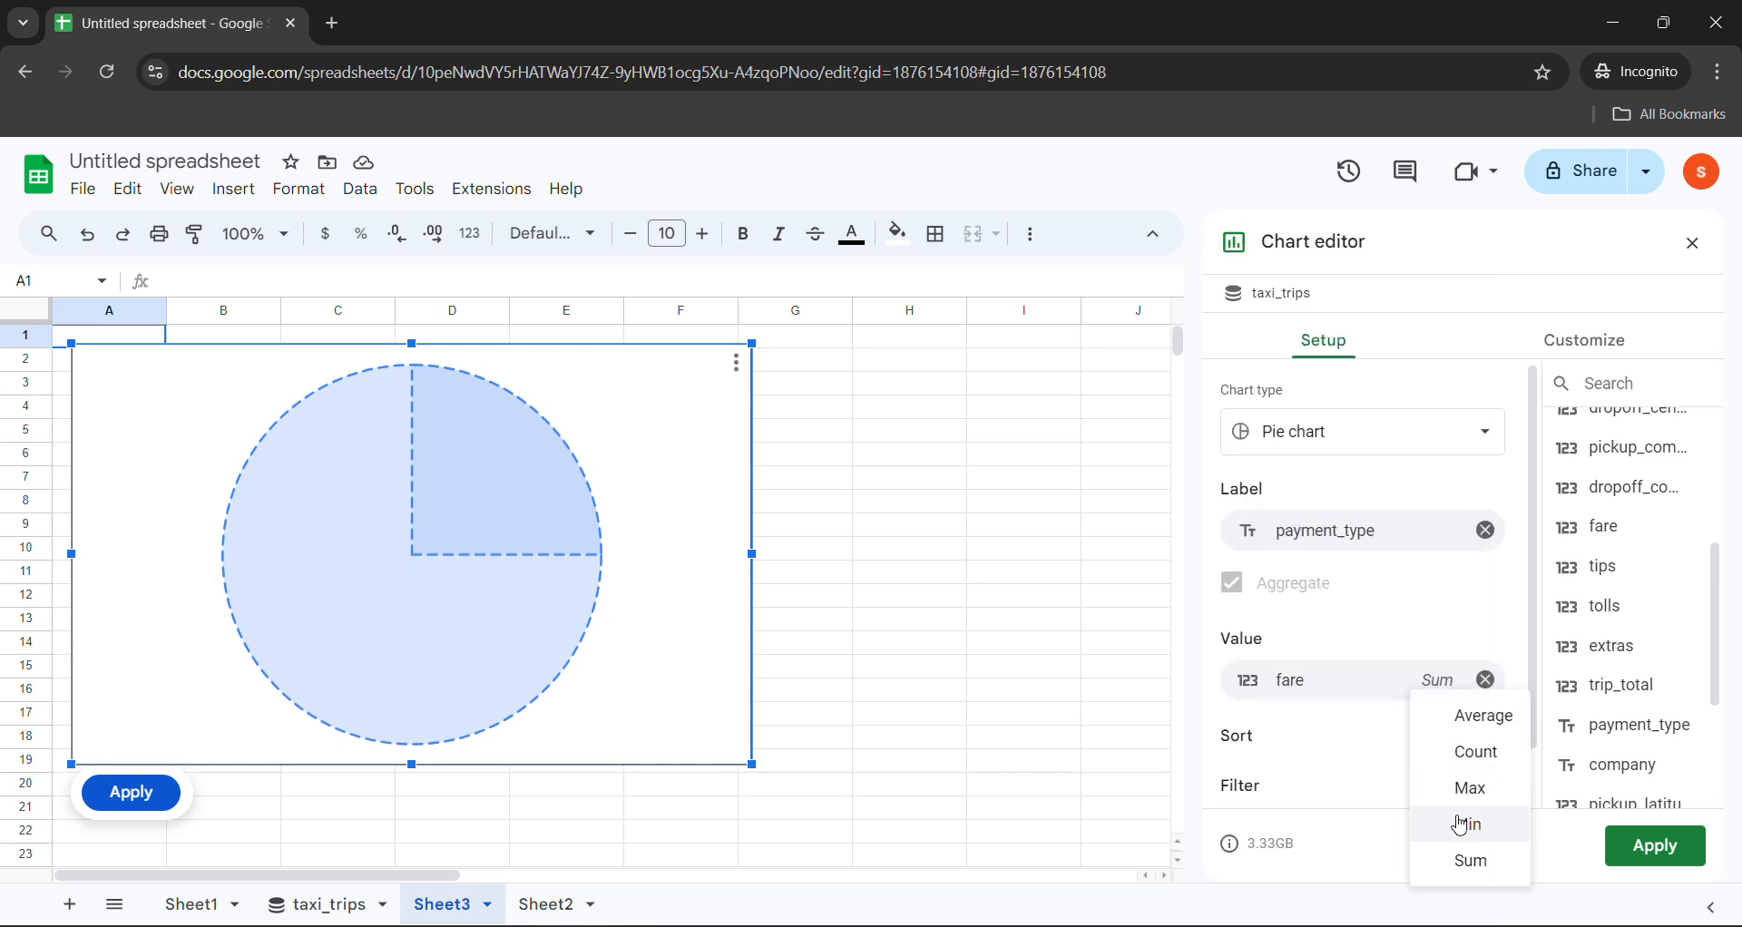
{"action": "left_click", "coordinate": [767, 65]}
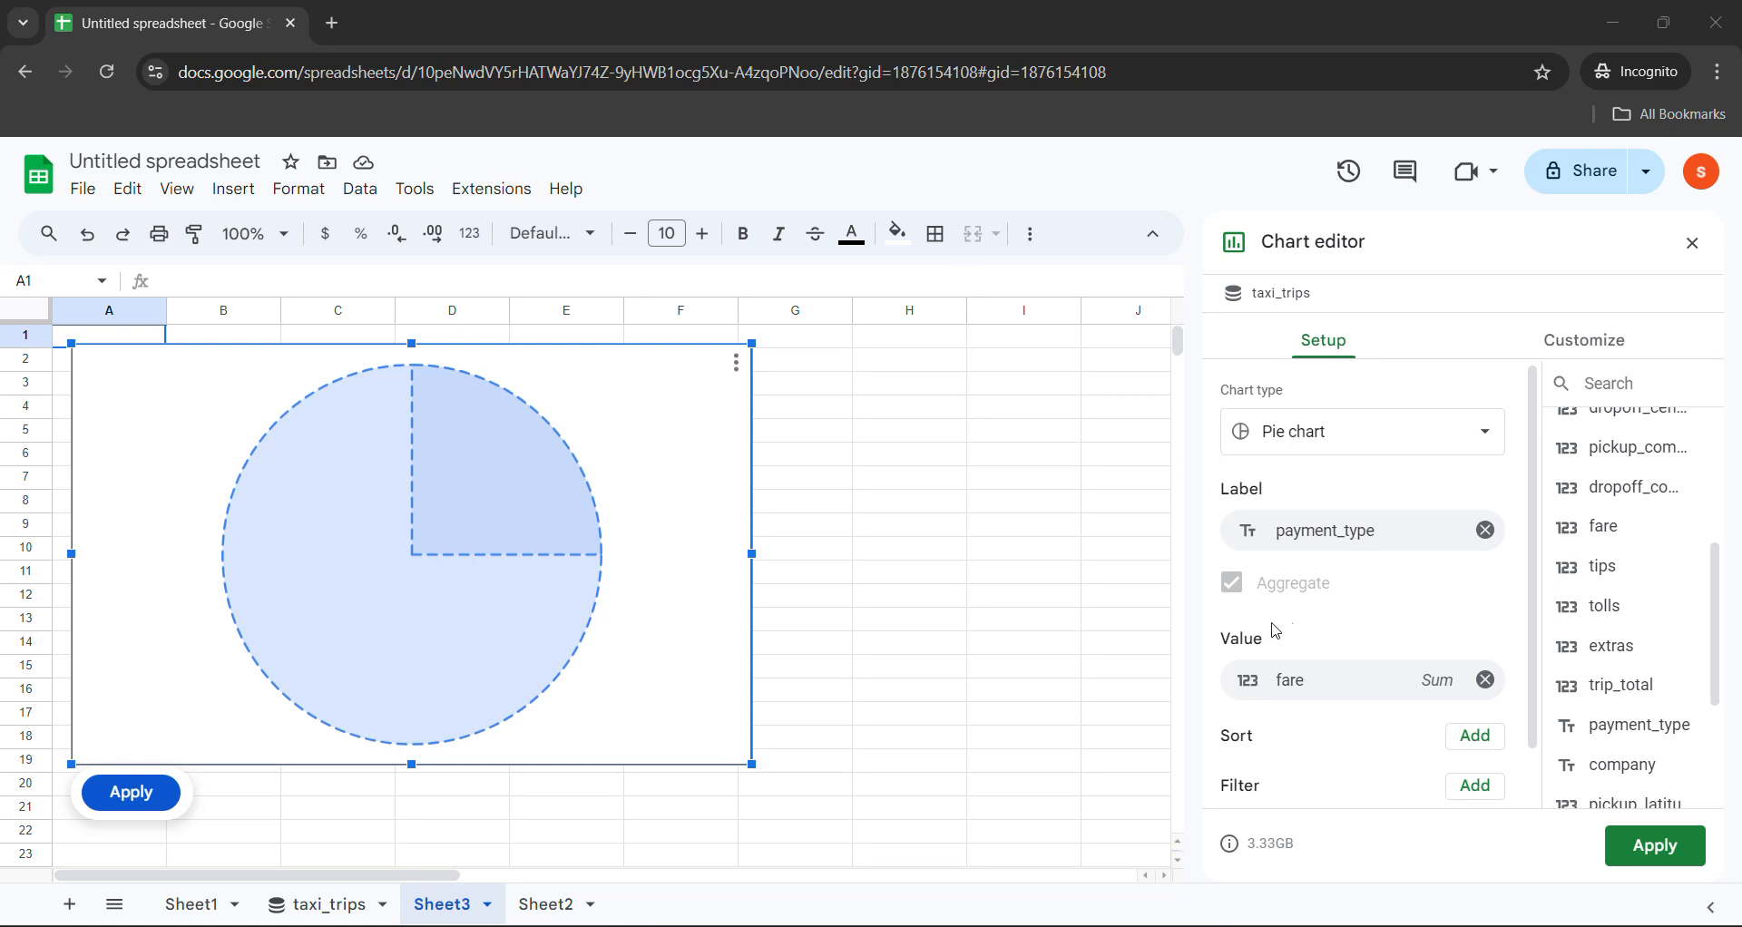
{"action": "left_click", "coordinate": [1446, 692]}
{"action": "left_click", "coordinate": [1445, 699]}
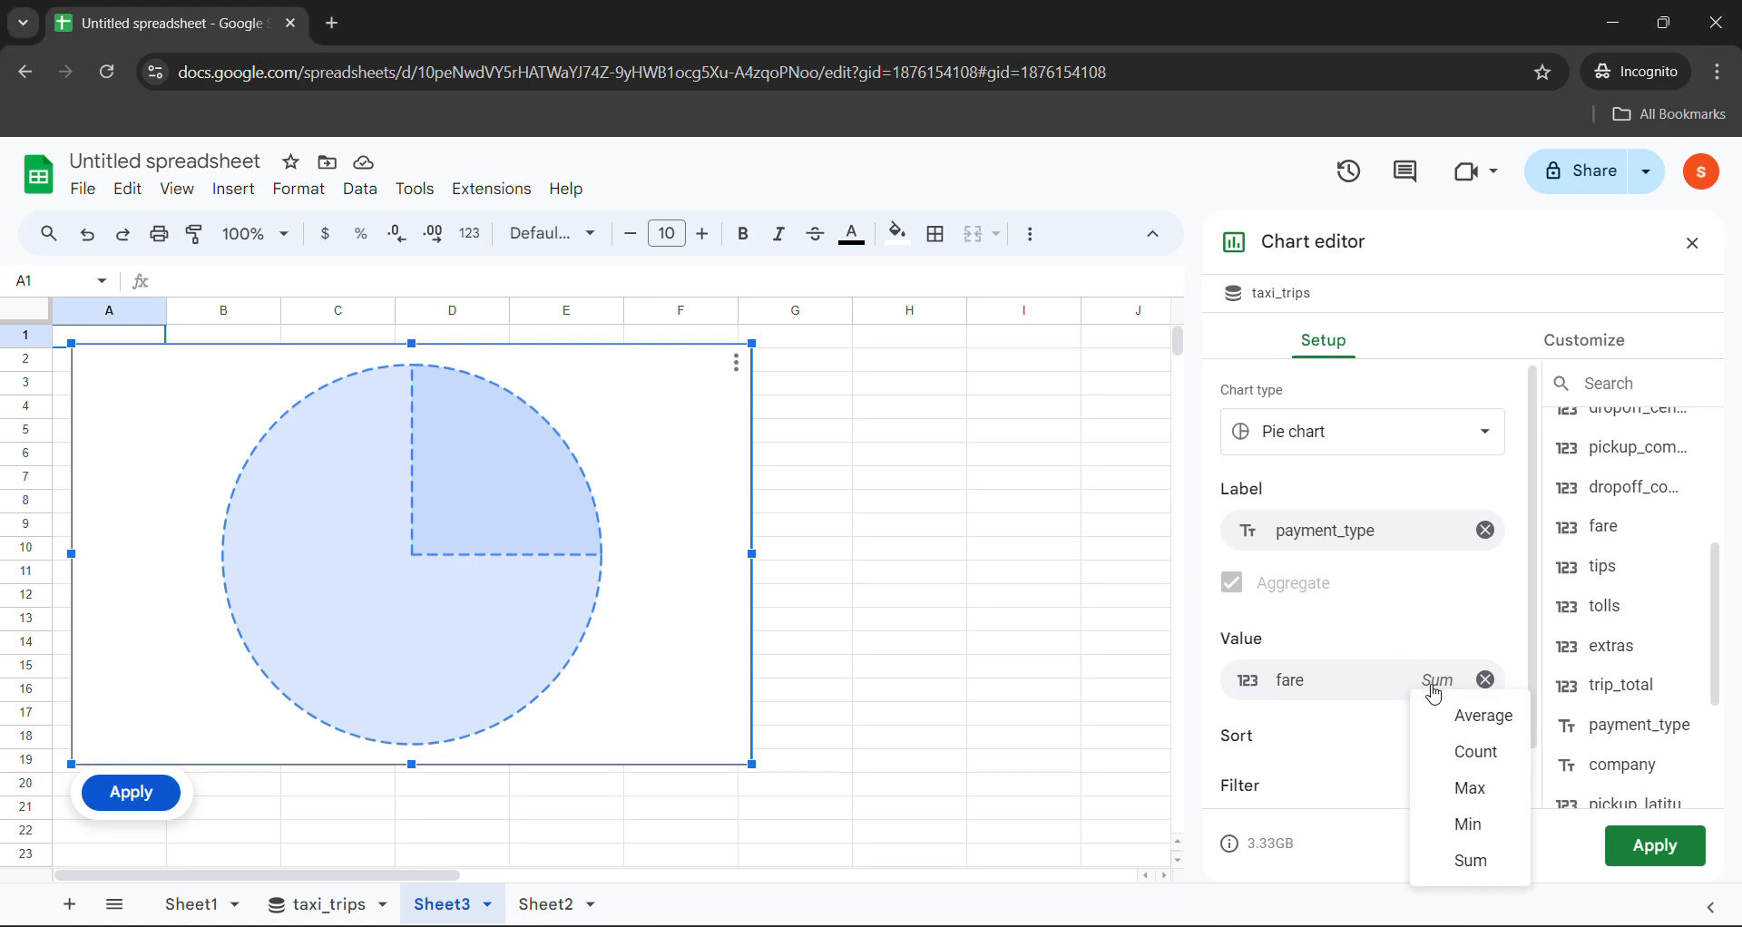
{"action": "left_click", "coordinate": [1429, 747]}
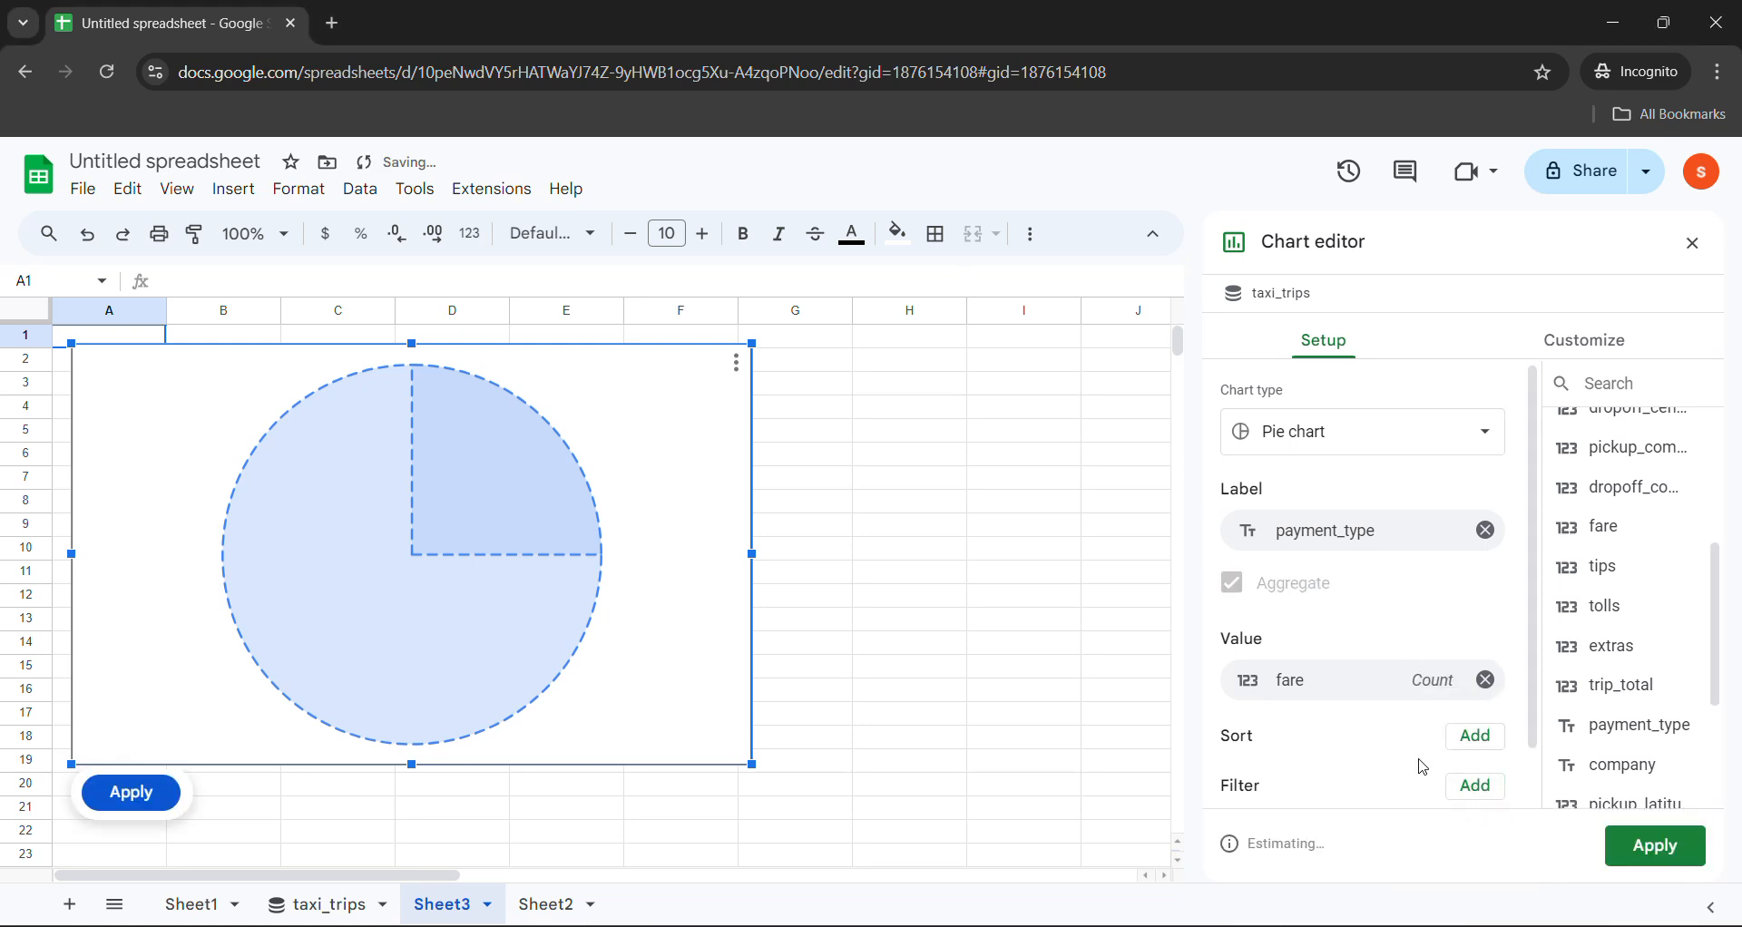
{"action": "left_click", "coordinate": [1607, 845]}
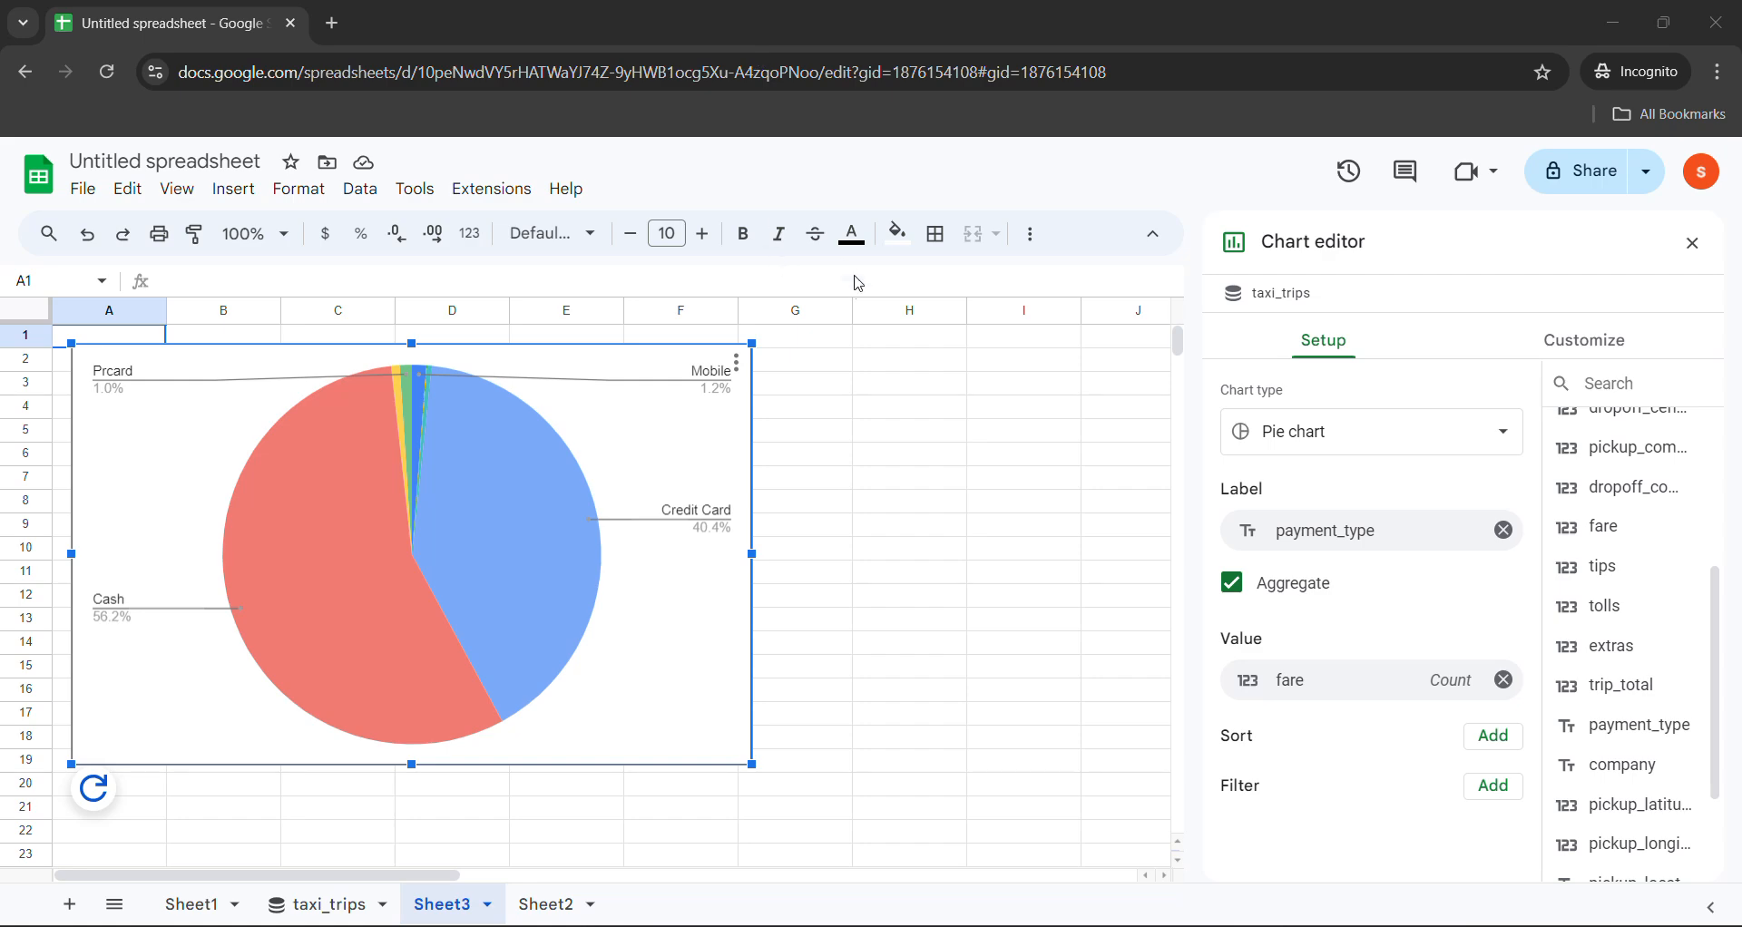
Create another chart from the taxi_trips data in a new sheet and set its chart type to Line chart.
{"action": "left_click", "coordinate": [347, 907]}
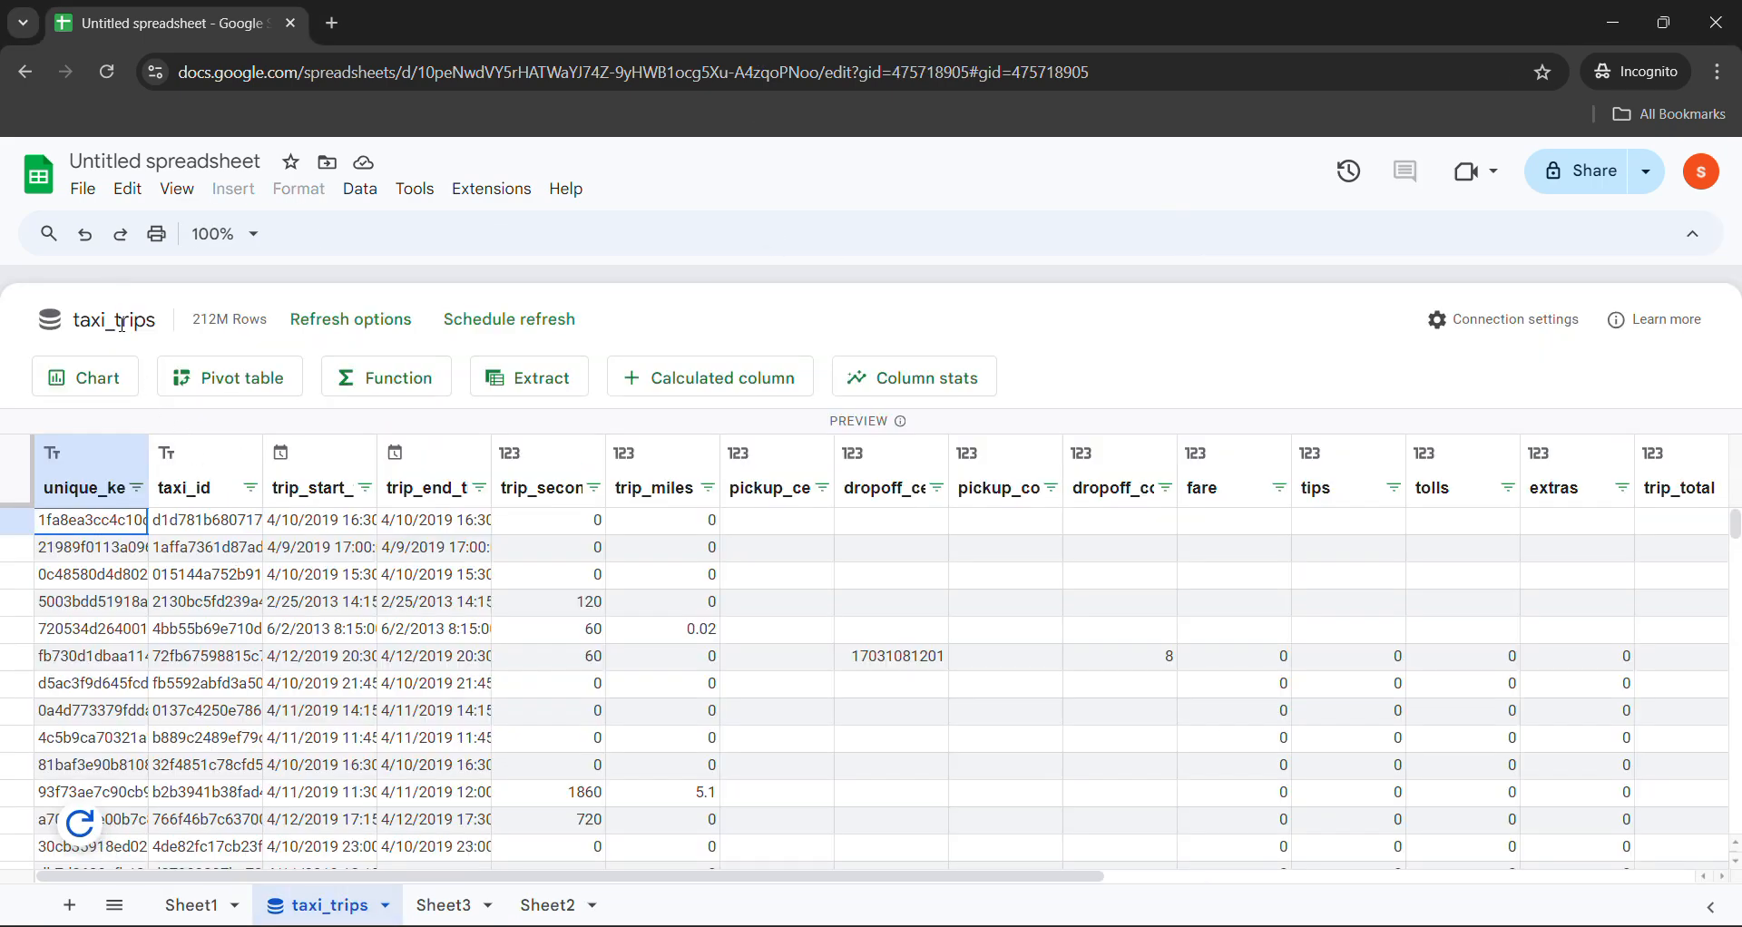
{"action": "left_click", "coordinate": [91, 377]}
{"action": "left_click", "coordinate": [991, 679]}
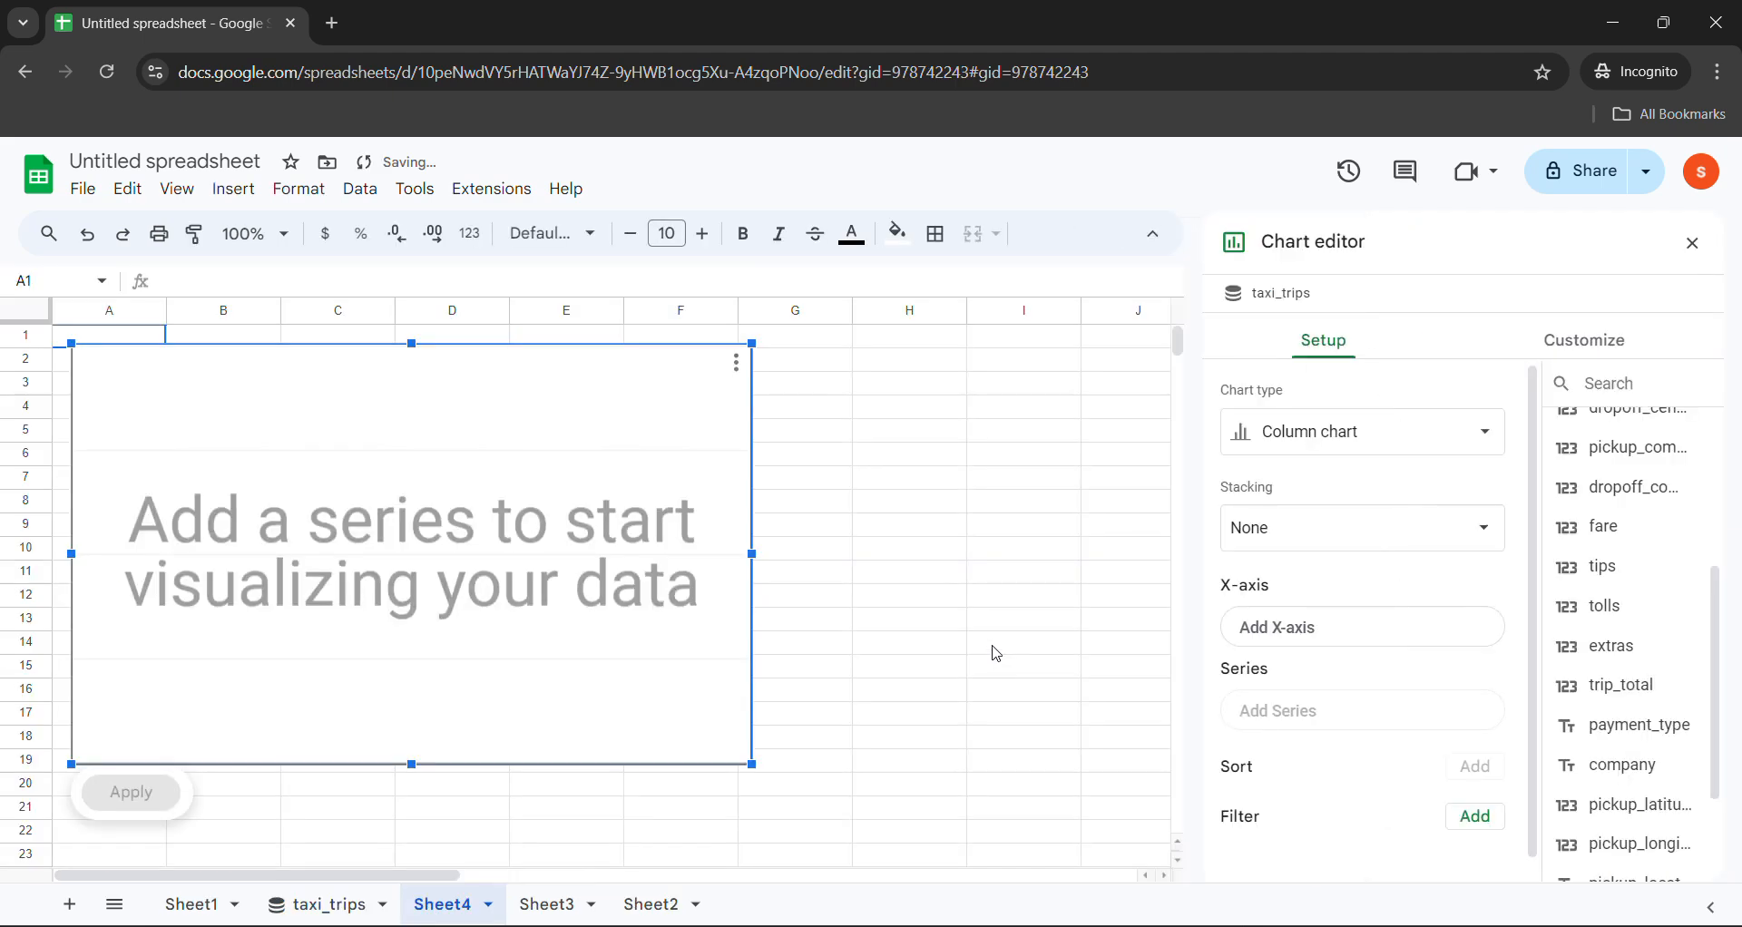
{"action": "left_click", "coordinate": [1270, 410]}
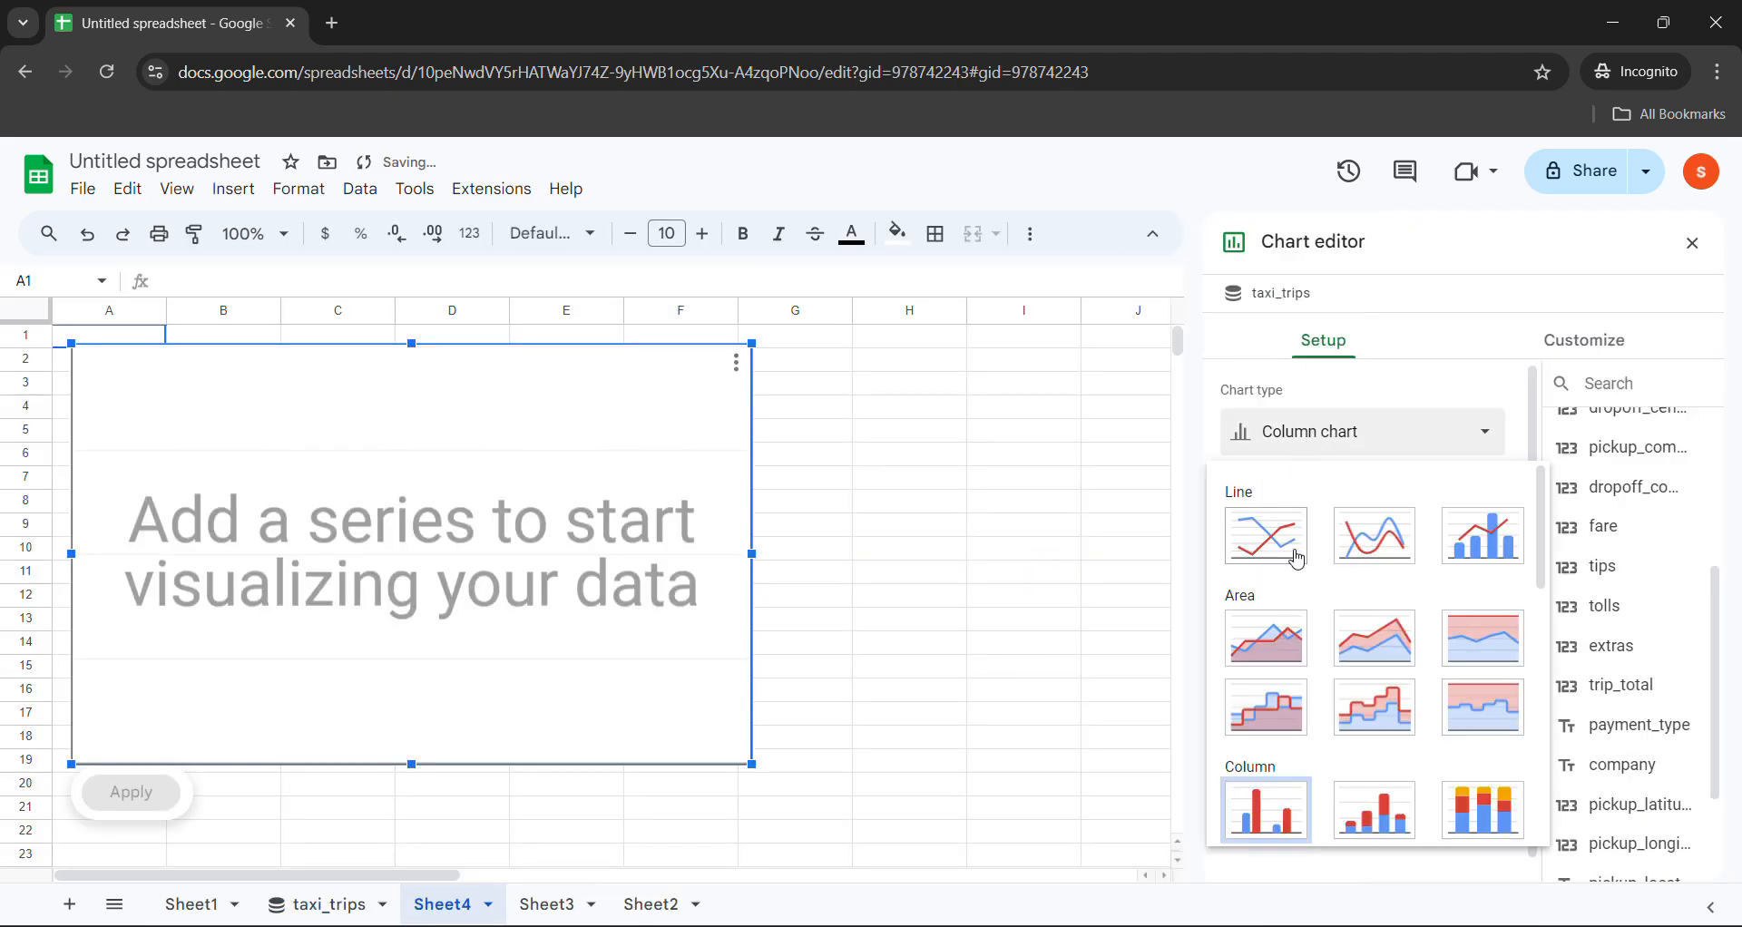
{"action": "left_click", "coordinate": [1297, 559]}
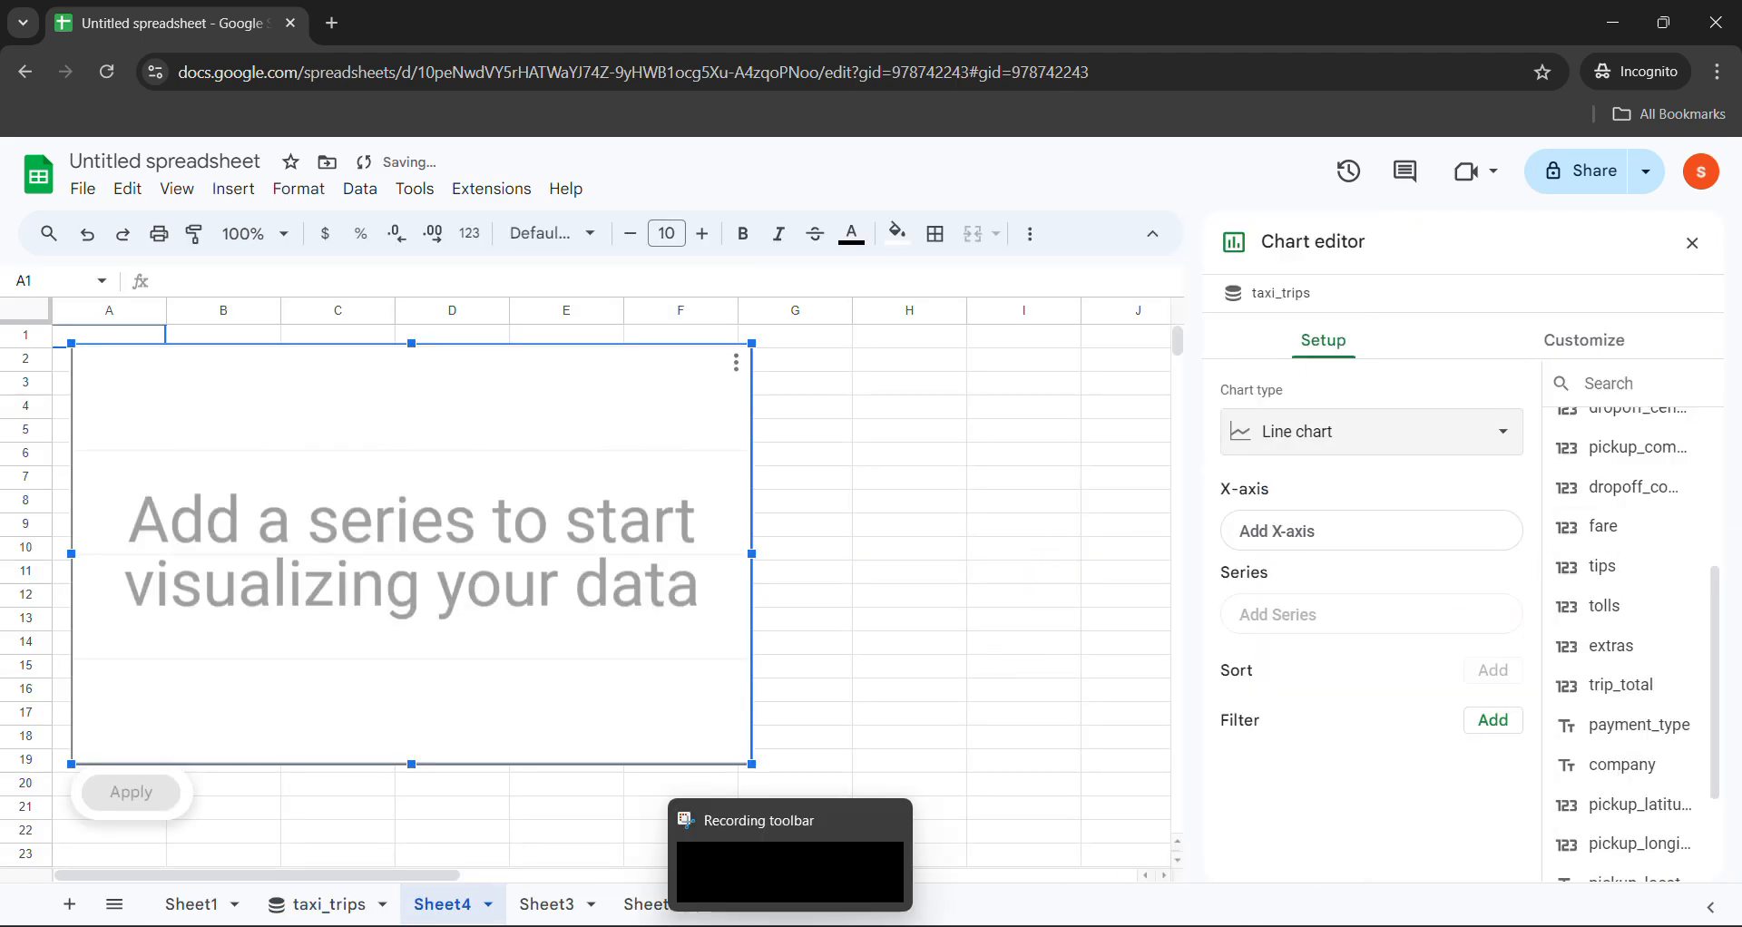
Copy trip_start_timestamp from the lab instructions, find that column, and use it as the line chart's X-axis, grouped by Year-Month.
{"action": "left_click", "coordinate": [617, 840]}
{"action": "scroll", "coordinate": [461, 629], "scroll_direction": "down", "scroll_amount": 3}
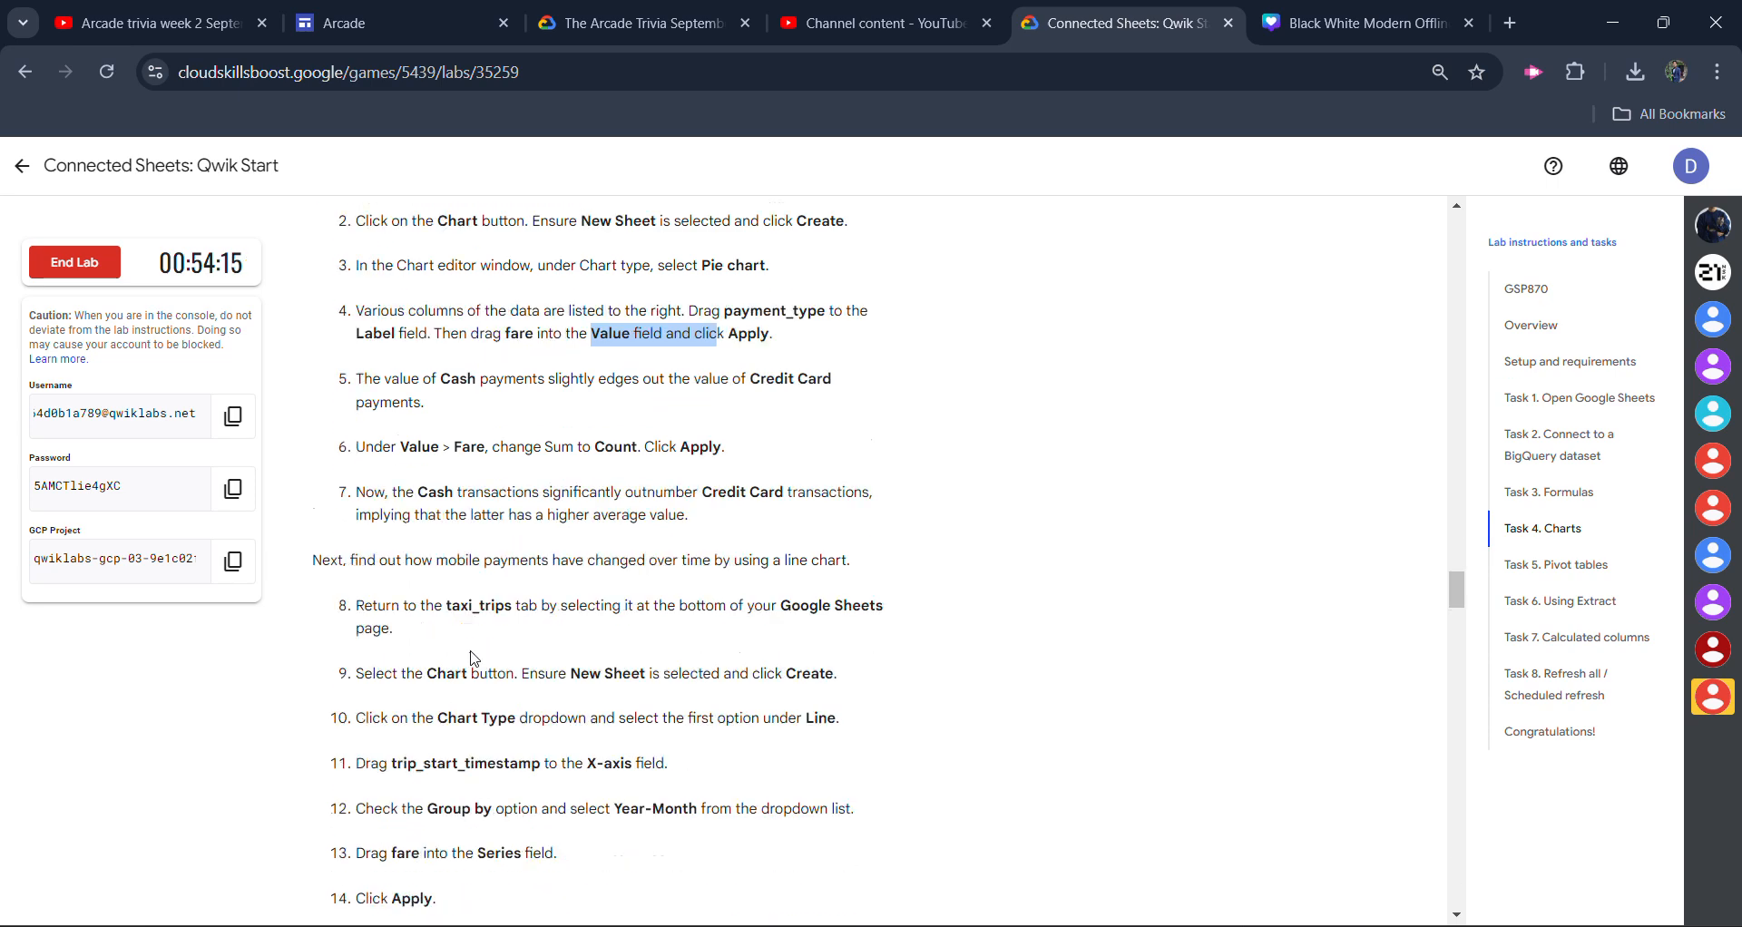
{"action": "scroll", "coordinate": [442, 572], "scroll_direction": "down", "scroll_amount": 2}
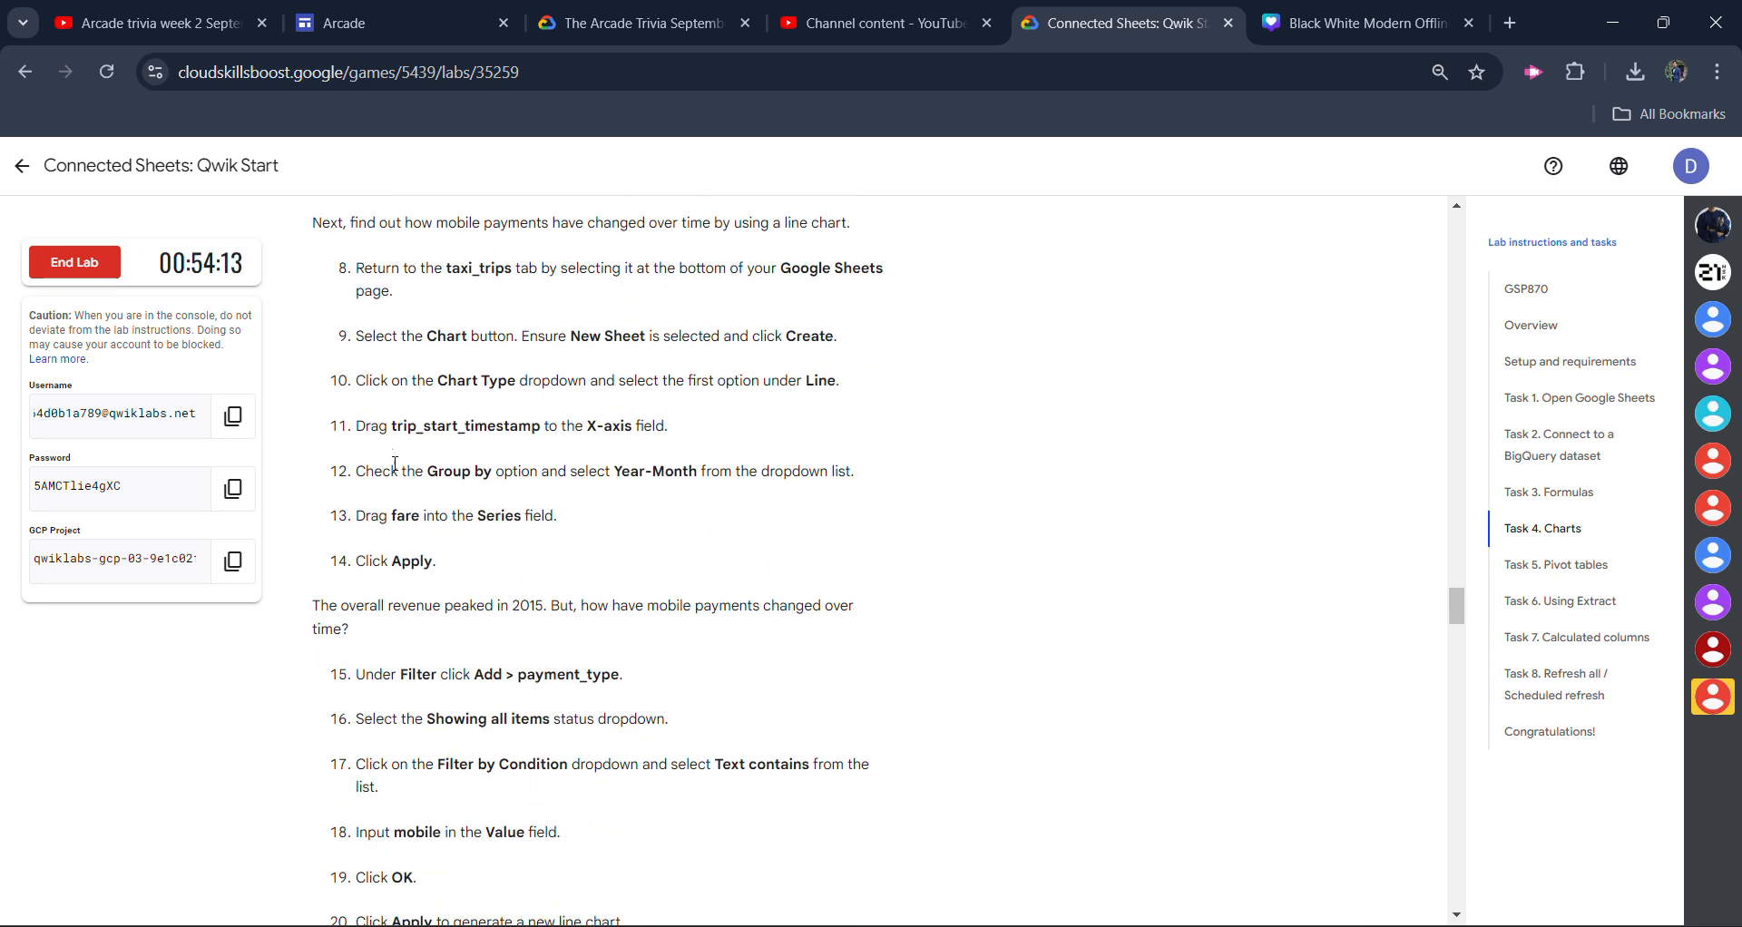
{"action": "left_click_drag", "start_coordinate": [393, 425], "coordinate": [537, 428]}
{"action": "key", "text": "ctrl+c"}
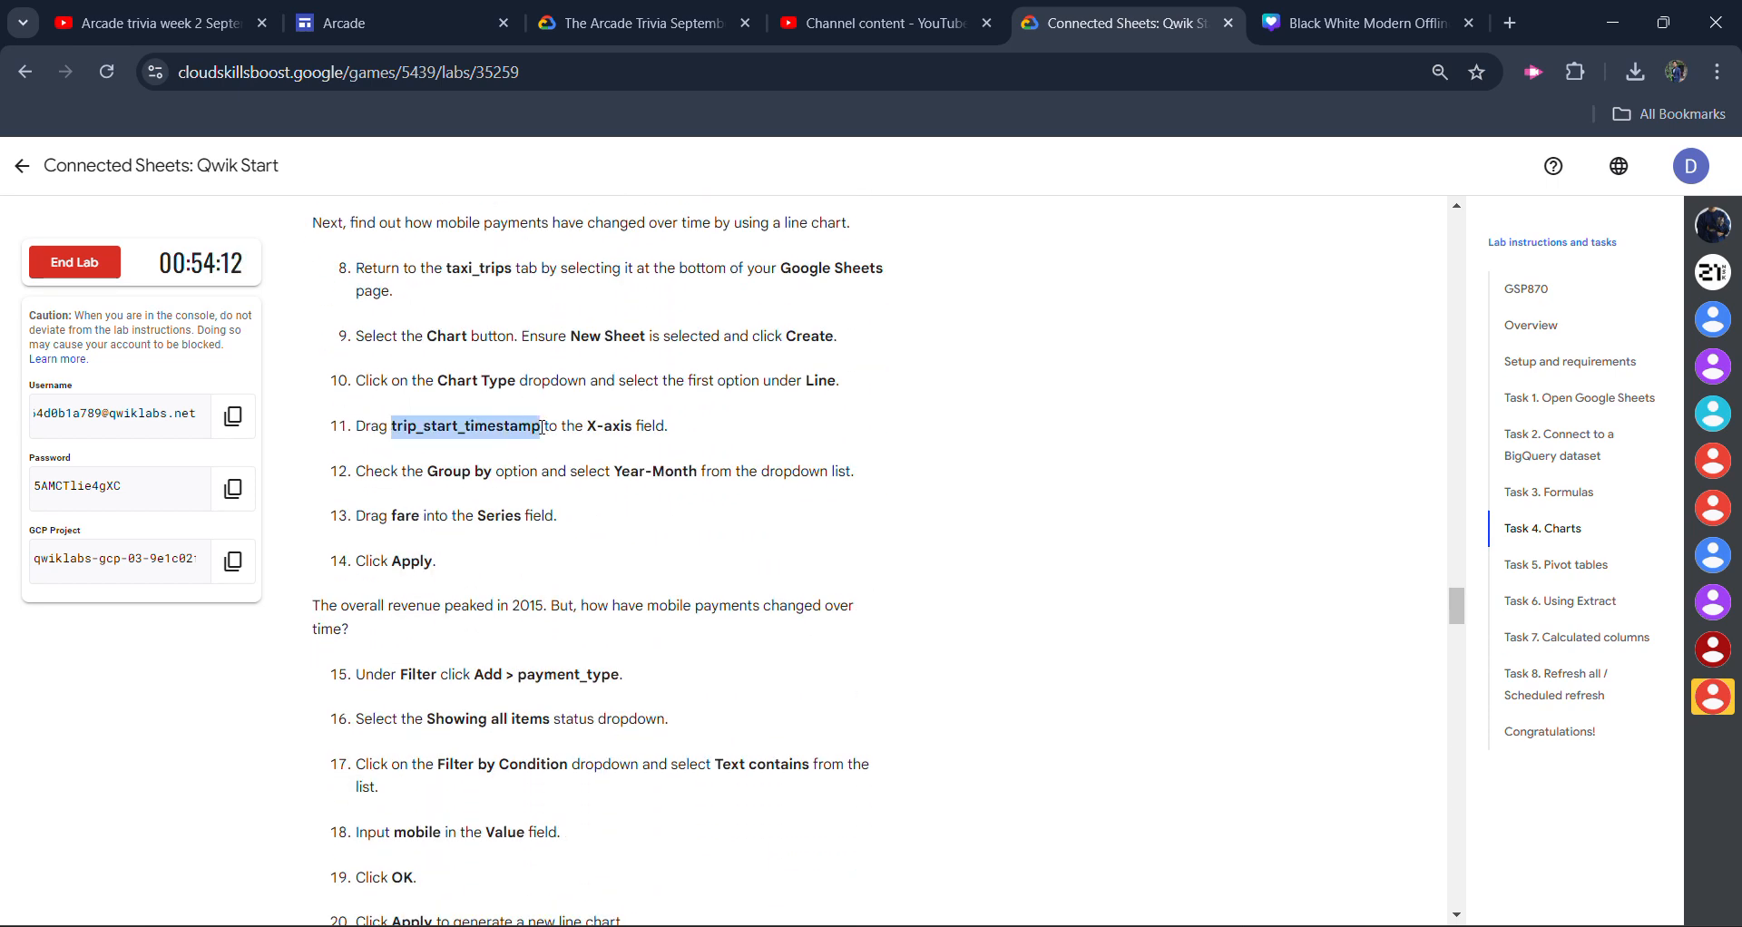
{"action": "mouse_move", "coordinate": [804, 912]}
{"action": "left_click", "coordinate": [874, 790]}
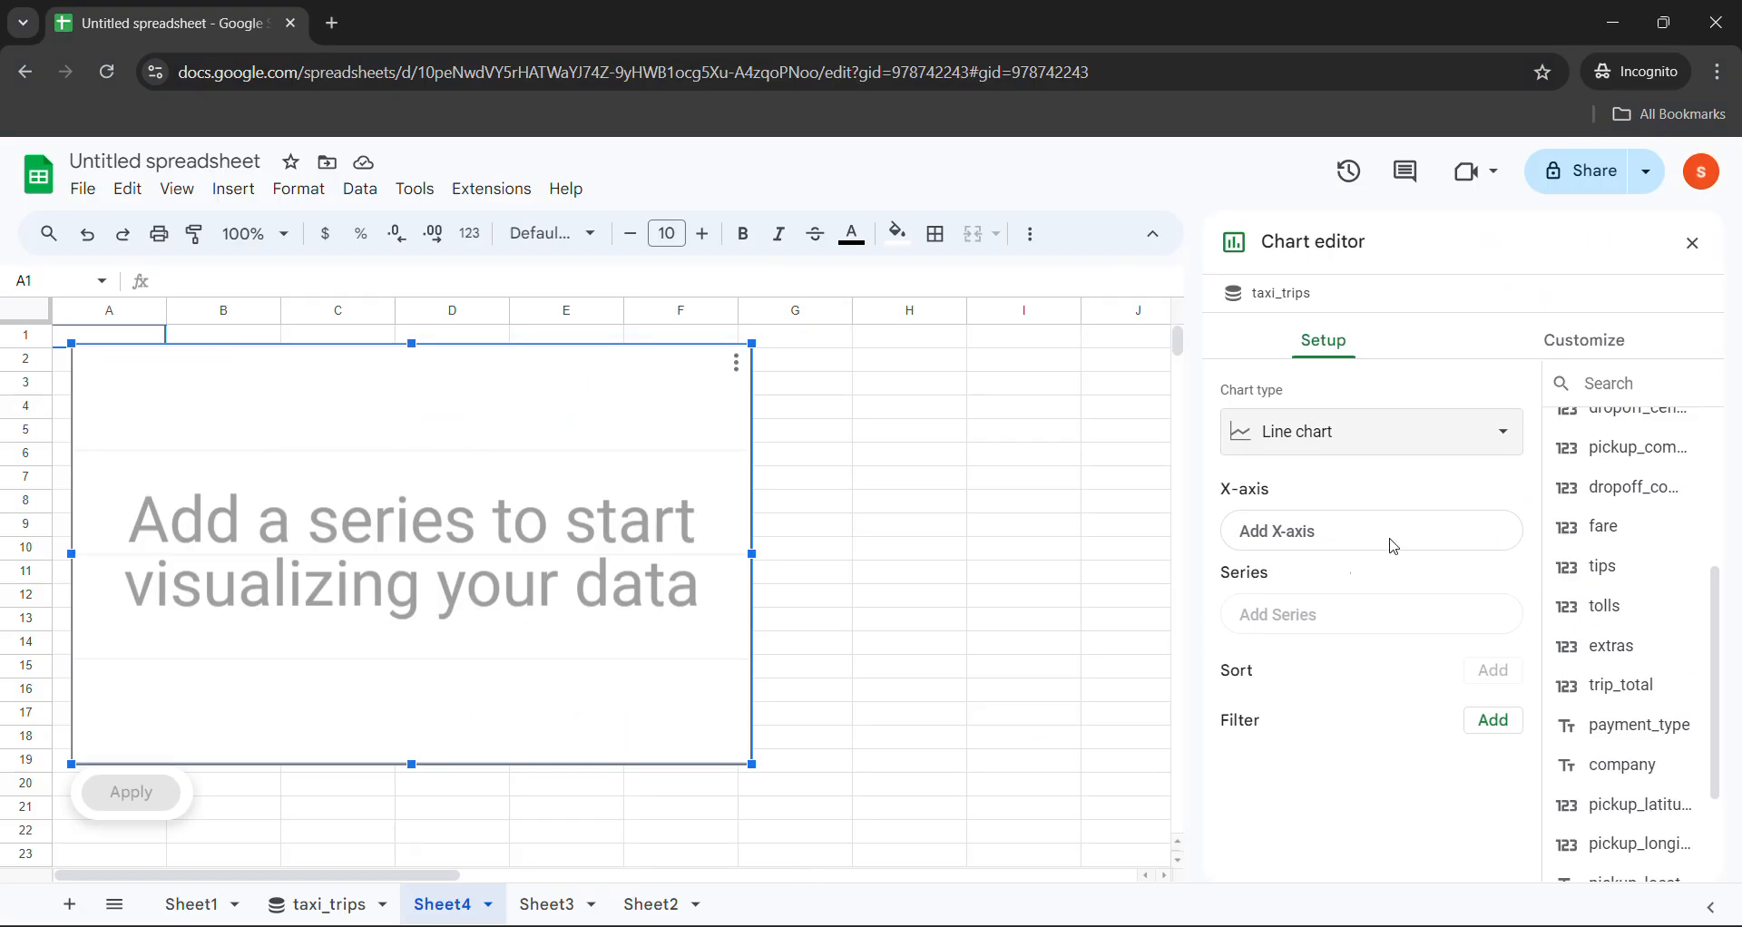
{"action": "left_click", "coordinate": [1624, 381]}
{"action": "key", "text": "ctrl+v"}
{"action": "left_click_drag", "start_coordinate": [1613, 434], "coordinate": [1299, 537]}
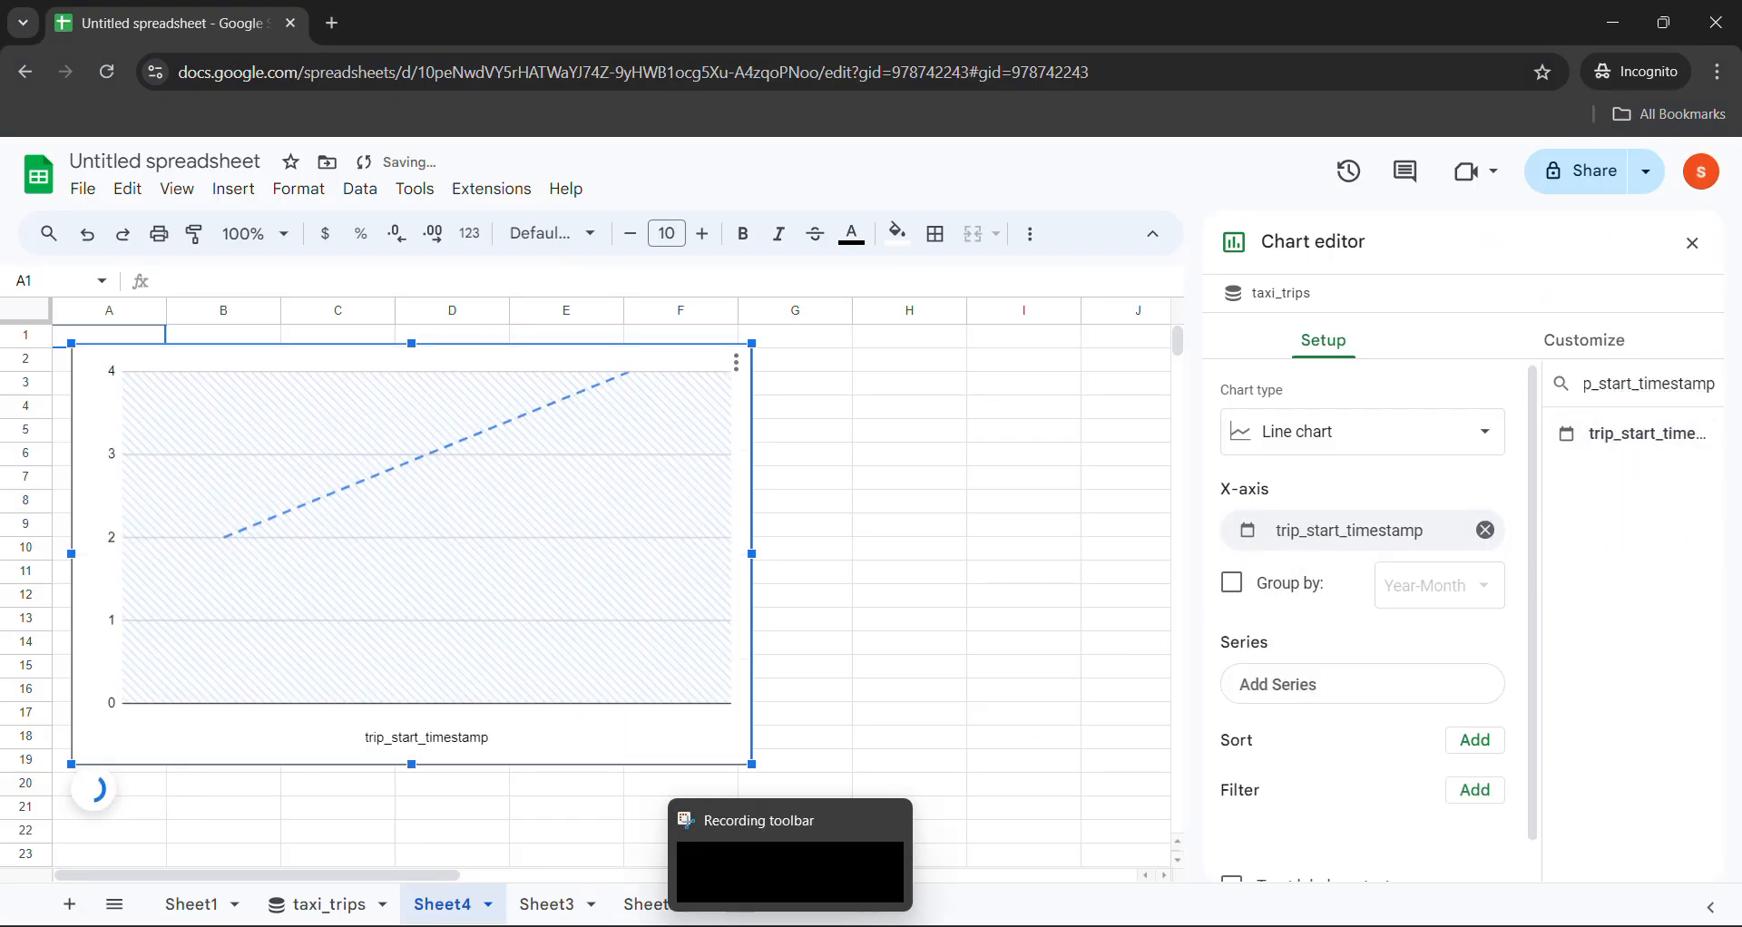
{"action": "mouse_move", "coordinate": [740, 921]}
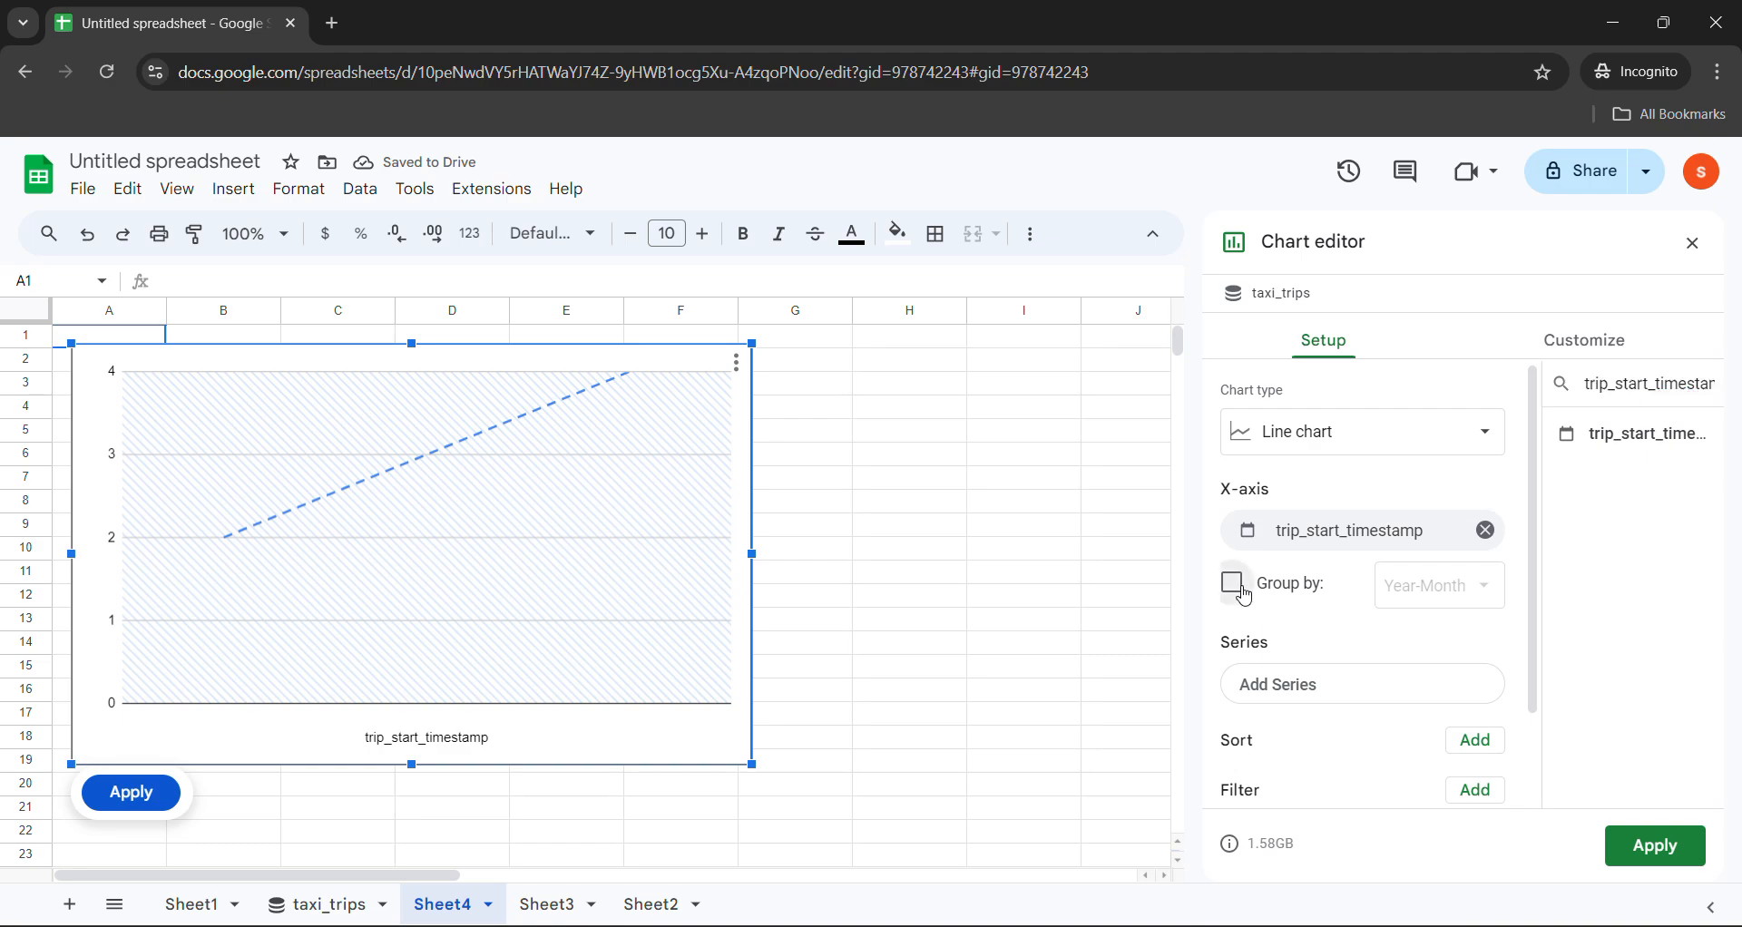
{"action": "left_click", "coordinate": [1248, 599]}
Check the series instruction in the lab, search the chart's columns for fare, and add fare as the line chart's series.
{"action": "mouse_move", "coordinate": [740, 921]}
{"action": "left_click", "coordinate": [617, 830]}
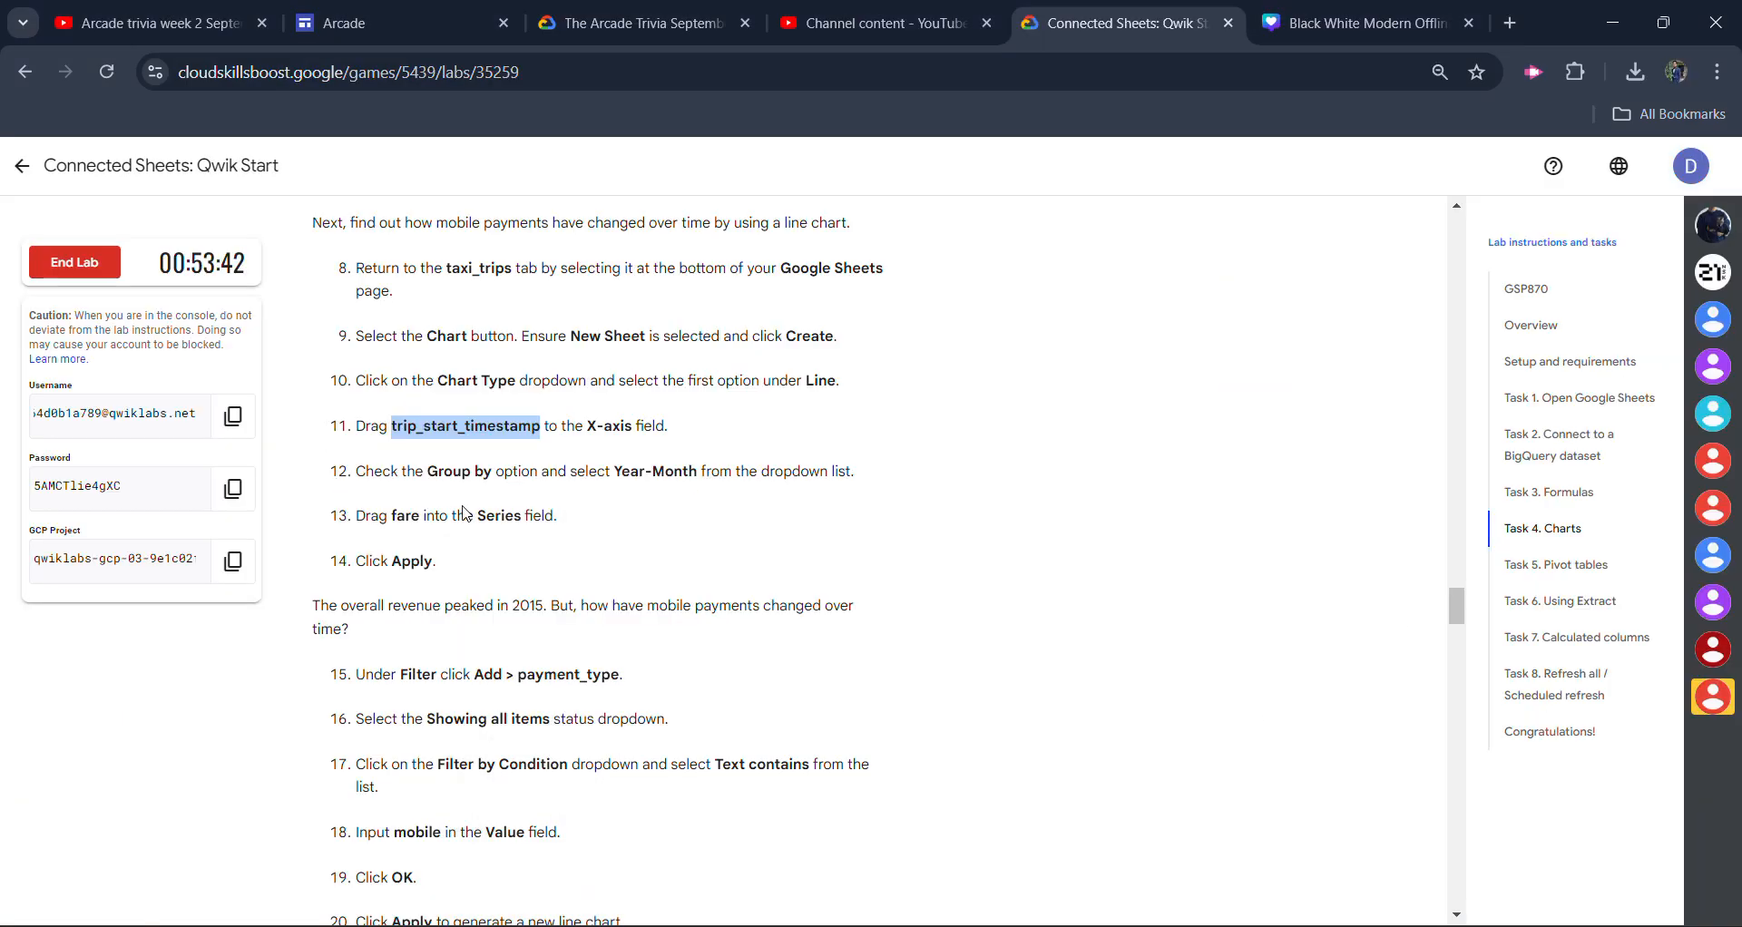
{"action": "left_click_drag", "start_coordinate": [391, 516], "coordinate": [422, 523]}
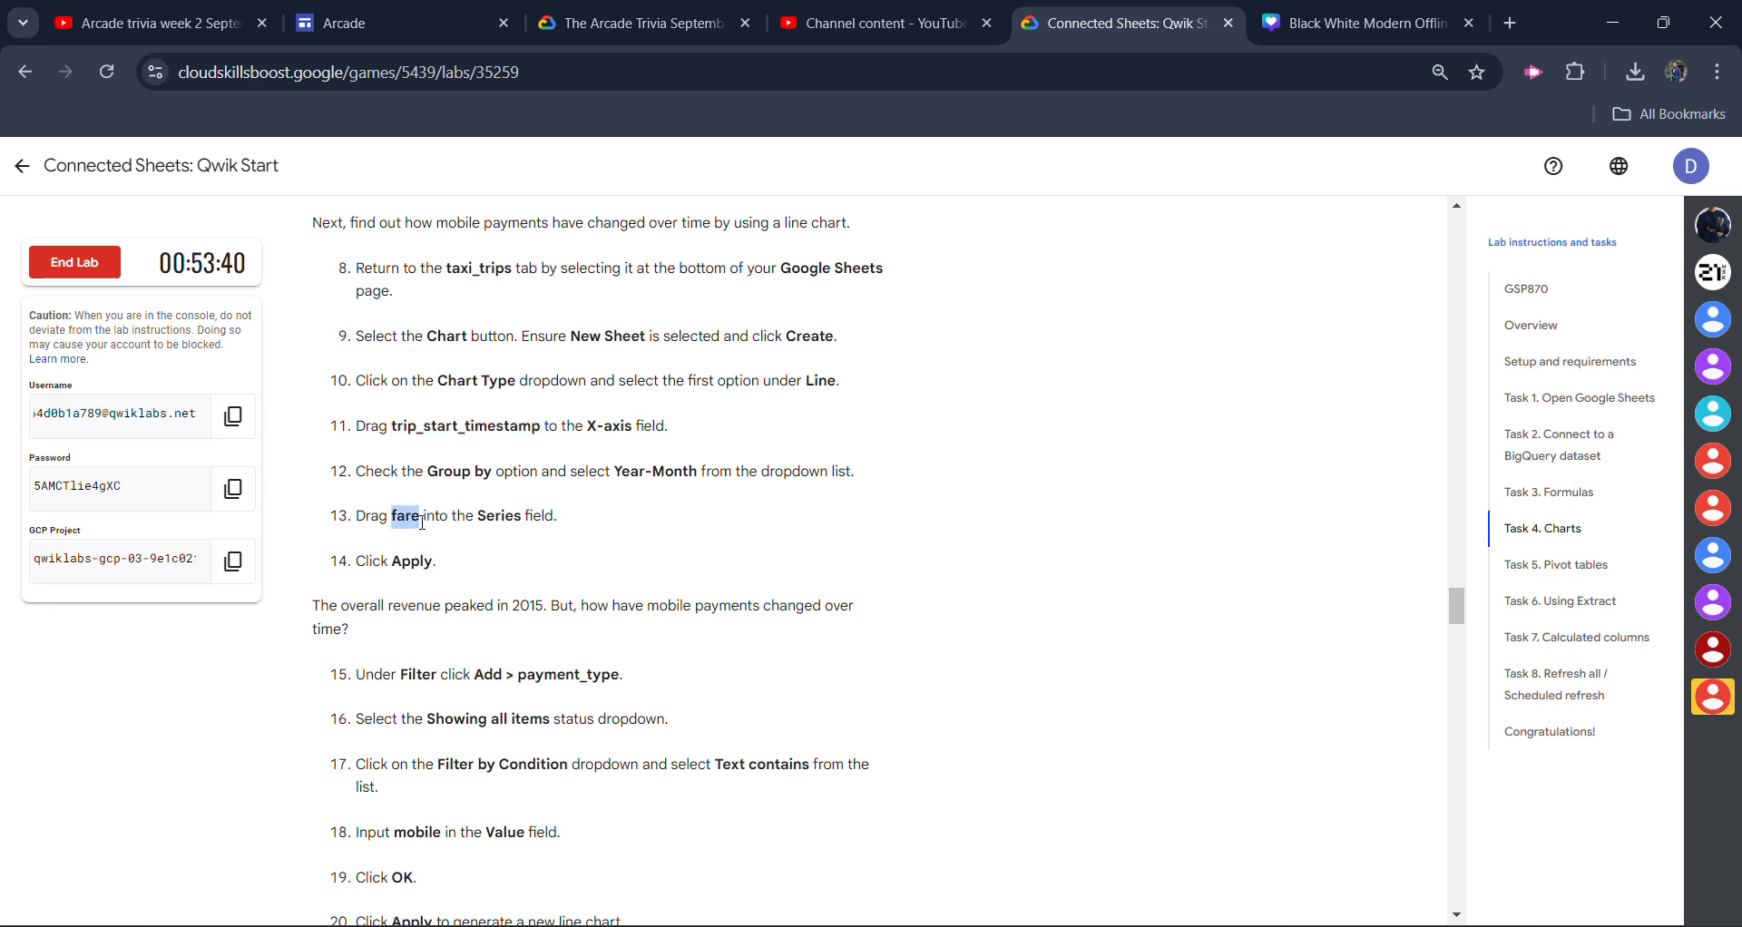
{"action": "mouse_move", "coordinate": [828, 915]}
{"action": "left_click", "coordinate": [774, 781]}
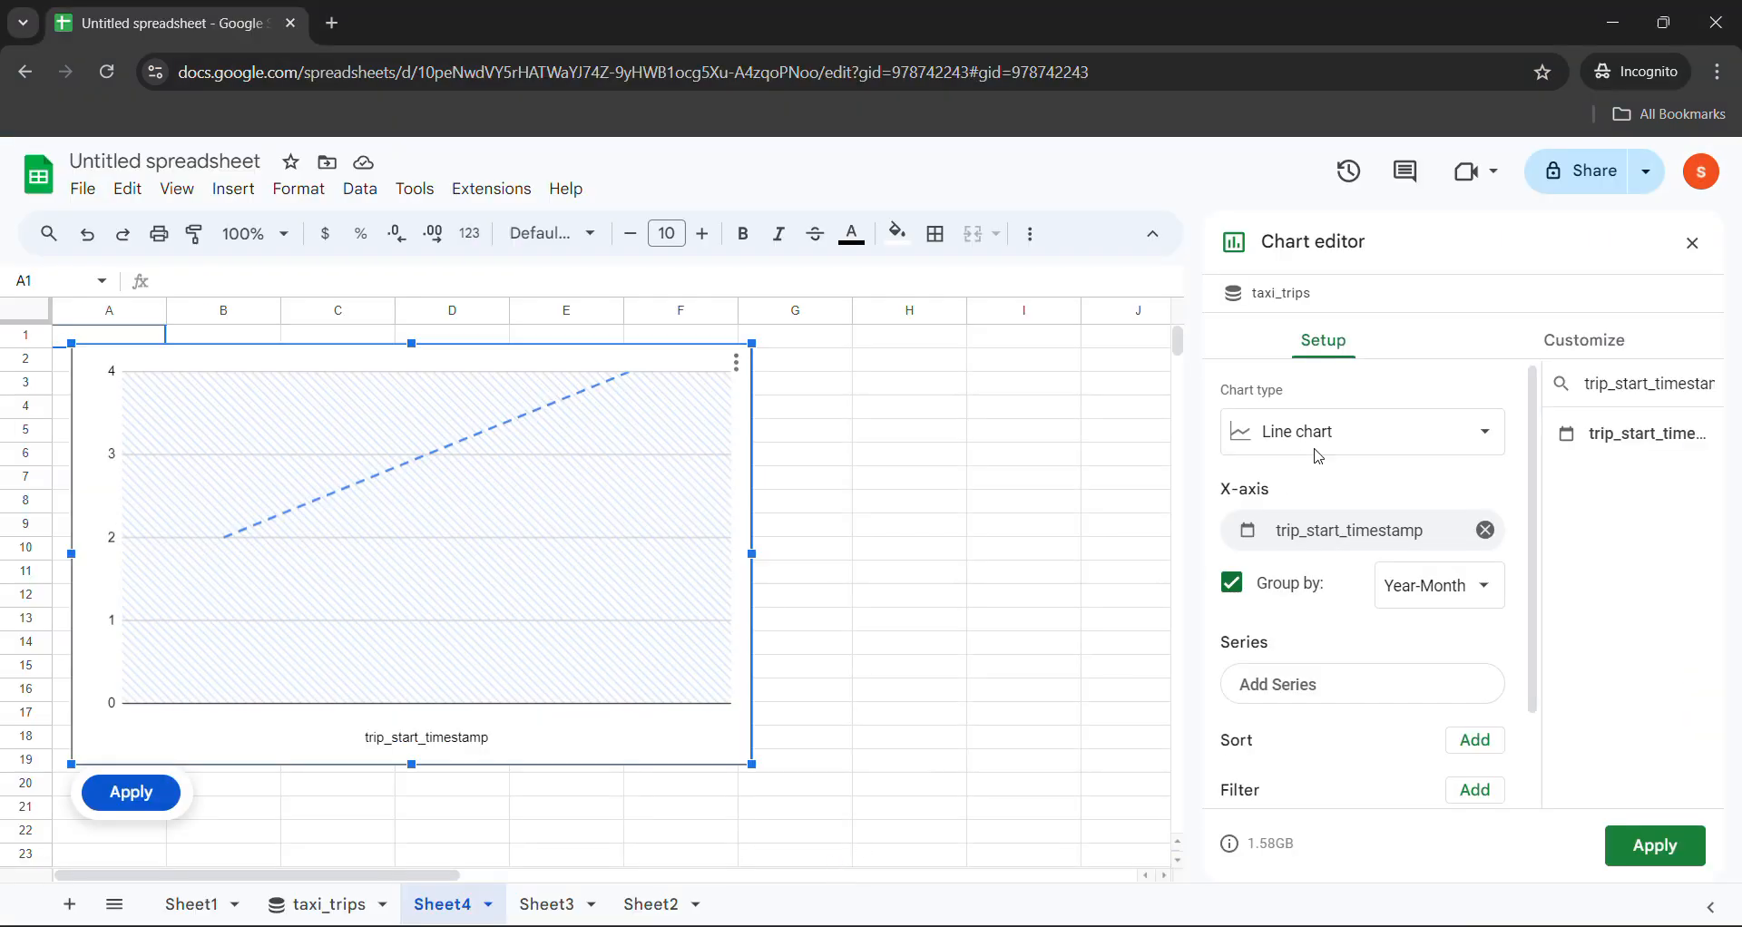
{"action": "left_click_drag", "start_coordinate": [1688, 384], "coordinate": [1284, 683]}
{"action": "double_click", "coordinate": [1667, 400]}
{"action": "type", "text": "fare"}
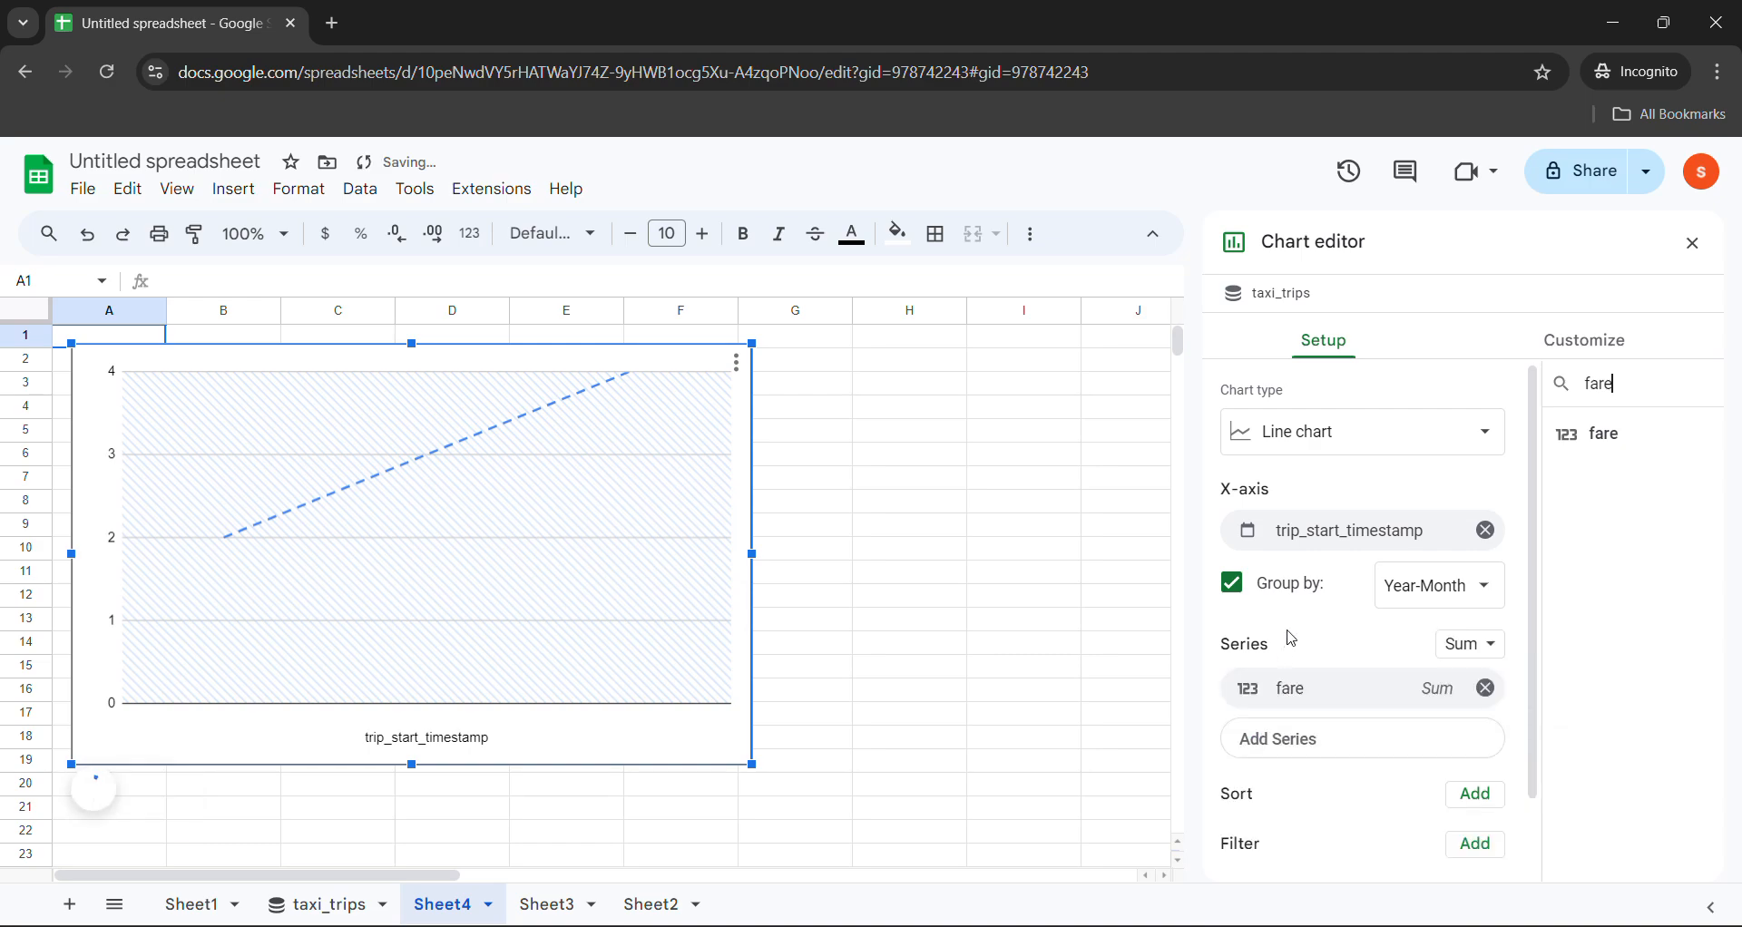
Read the filter instructions in Task 4 of the lab and add a payment_type filter to the line chart.
{"action": "scroll", "coordinate": [1298, 631], "scroll_direction": "down", "scroll_amount": 1}
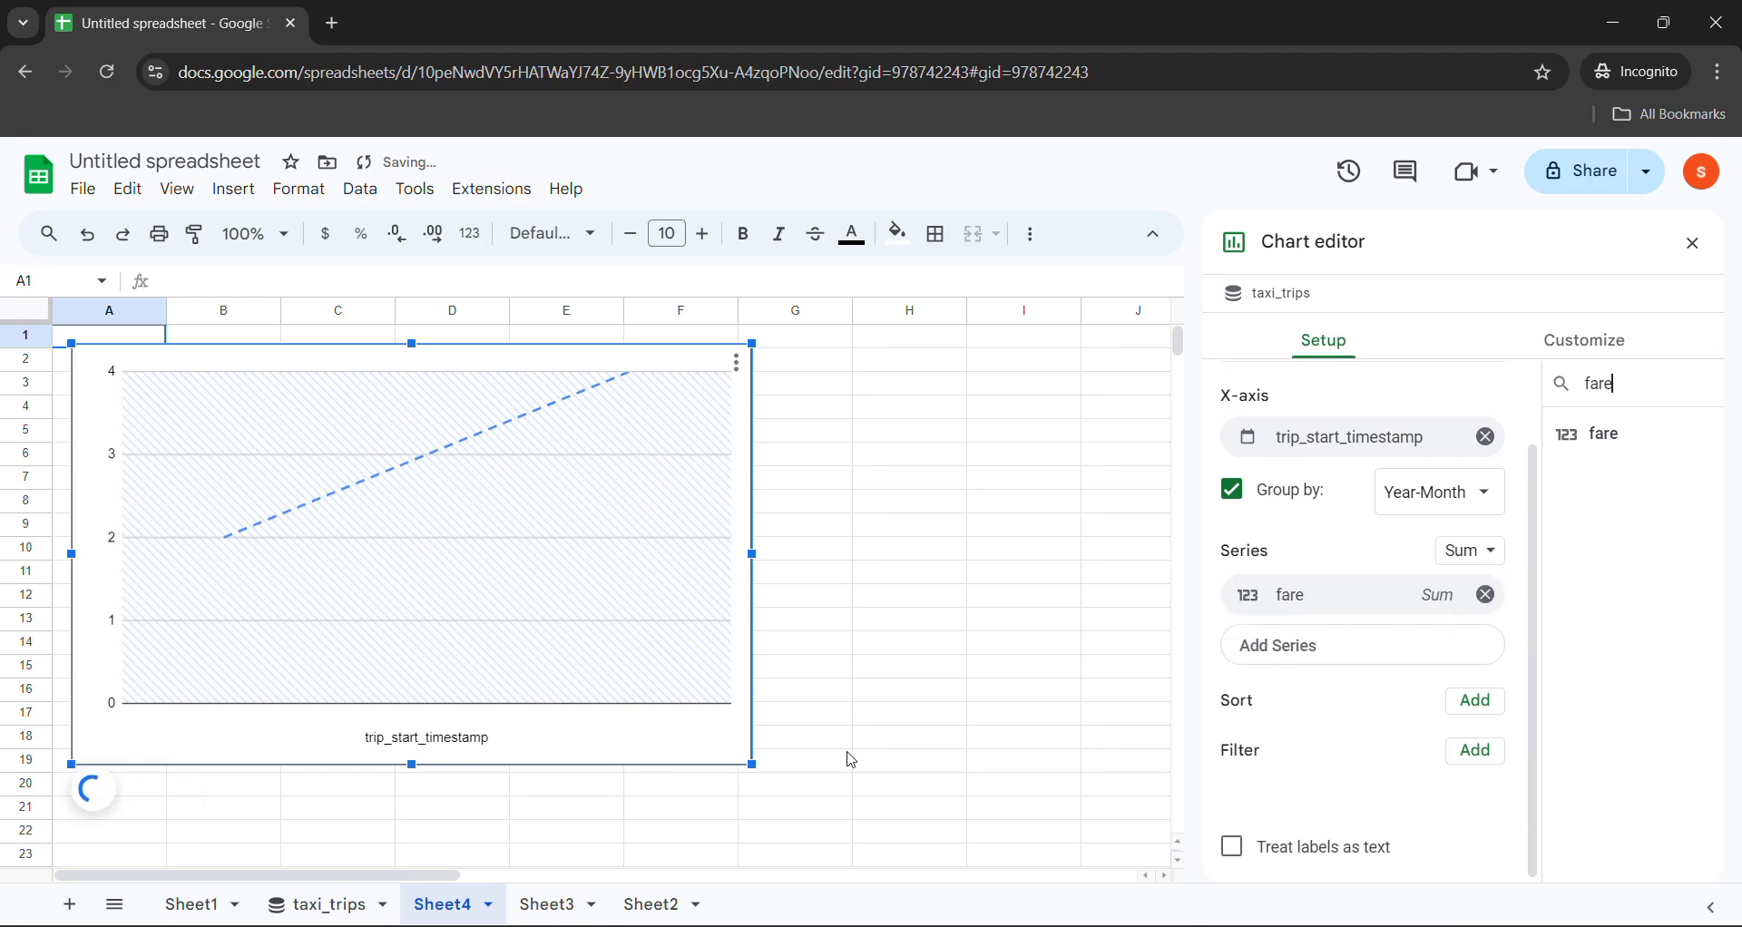
{"action": "left_click", "coordinate": [617, 843]}
{"action": "scroll", "coordinate": [542, 568], "scroll_direction": "down", "scroll_amount": 2}
{"action": "left_click_drag", "start_coordinate": [391, 334], "coordinate": [572, 304]}
{"action": "scroll", "coordinate": [466, 440], "scroll_direction": "down", "scroll_amount": 1}
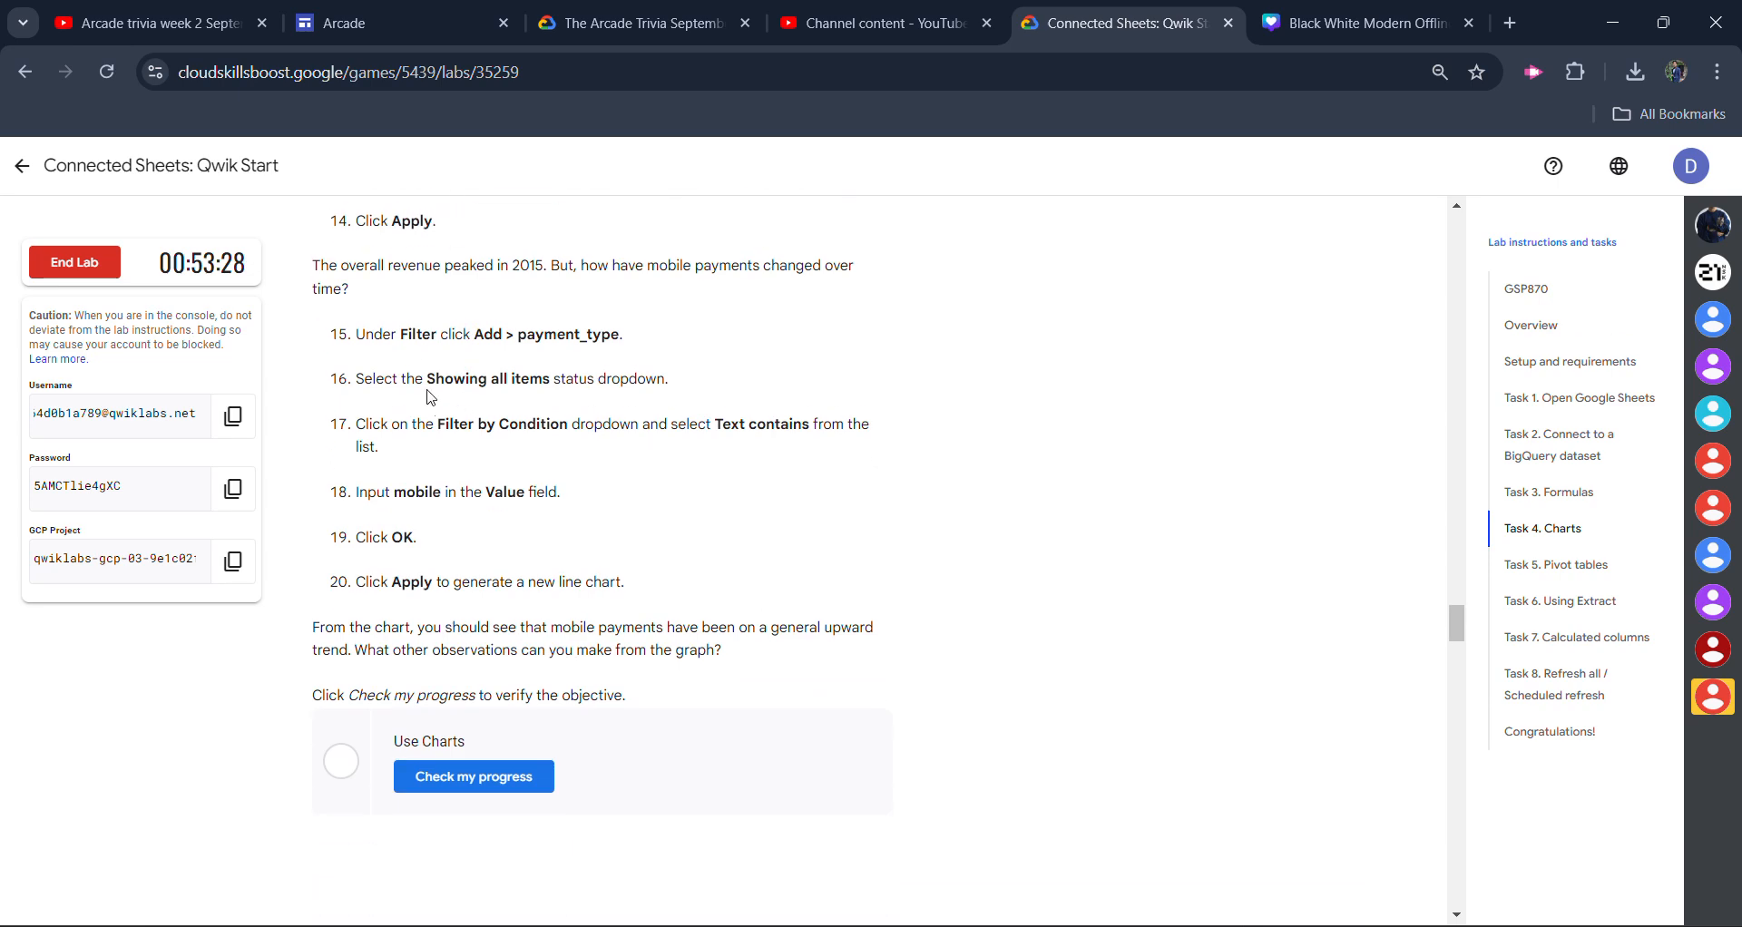
{"action": "left_click_drag", "start_coordinate": [403, 347], "coordinate": [533, 337]}
{"action": "left_click_drag", "start_coordinate": [556, 335], "coordinate": [633, 344]}
{"action": "mouse_move", "coordinate": [742, 879]}
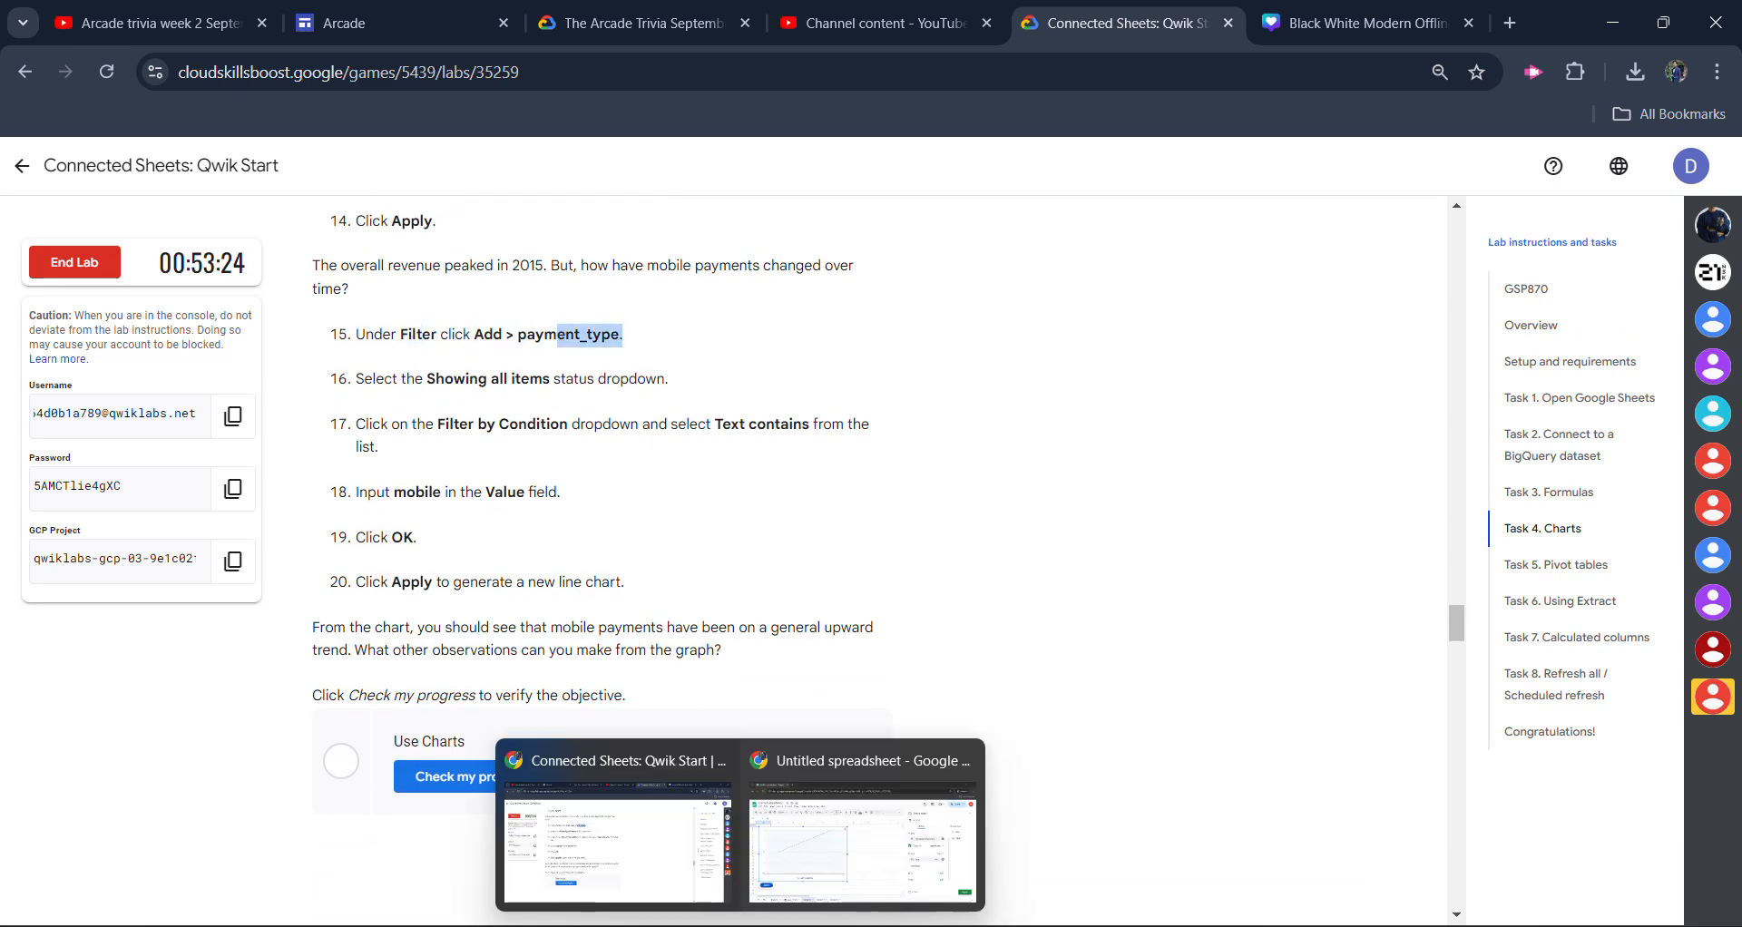
{"action": "left_click", "coordinate": [874, 850]}
{"action": "left_click", "coordinate": [1462, 750]}
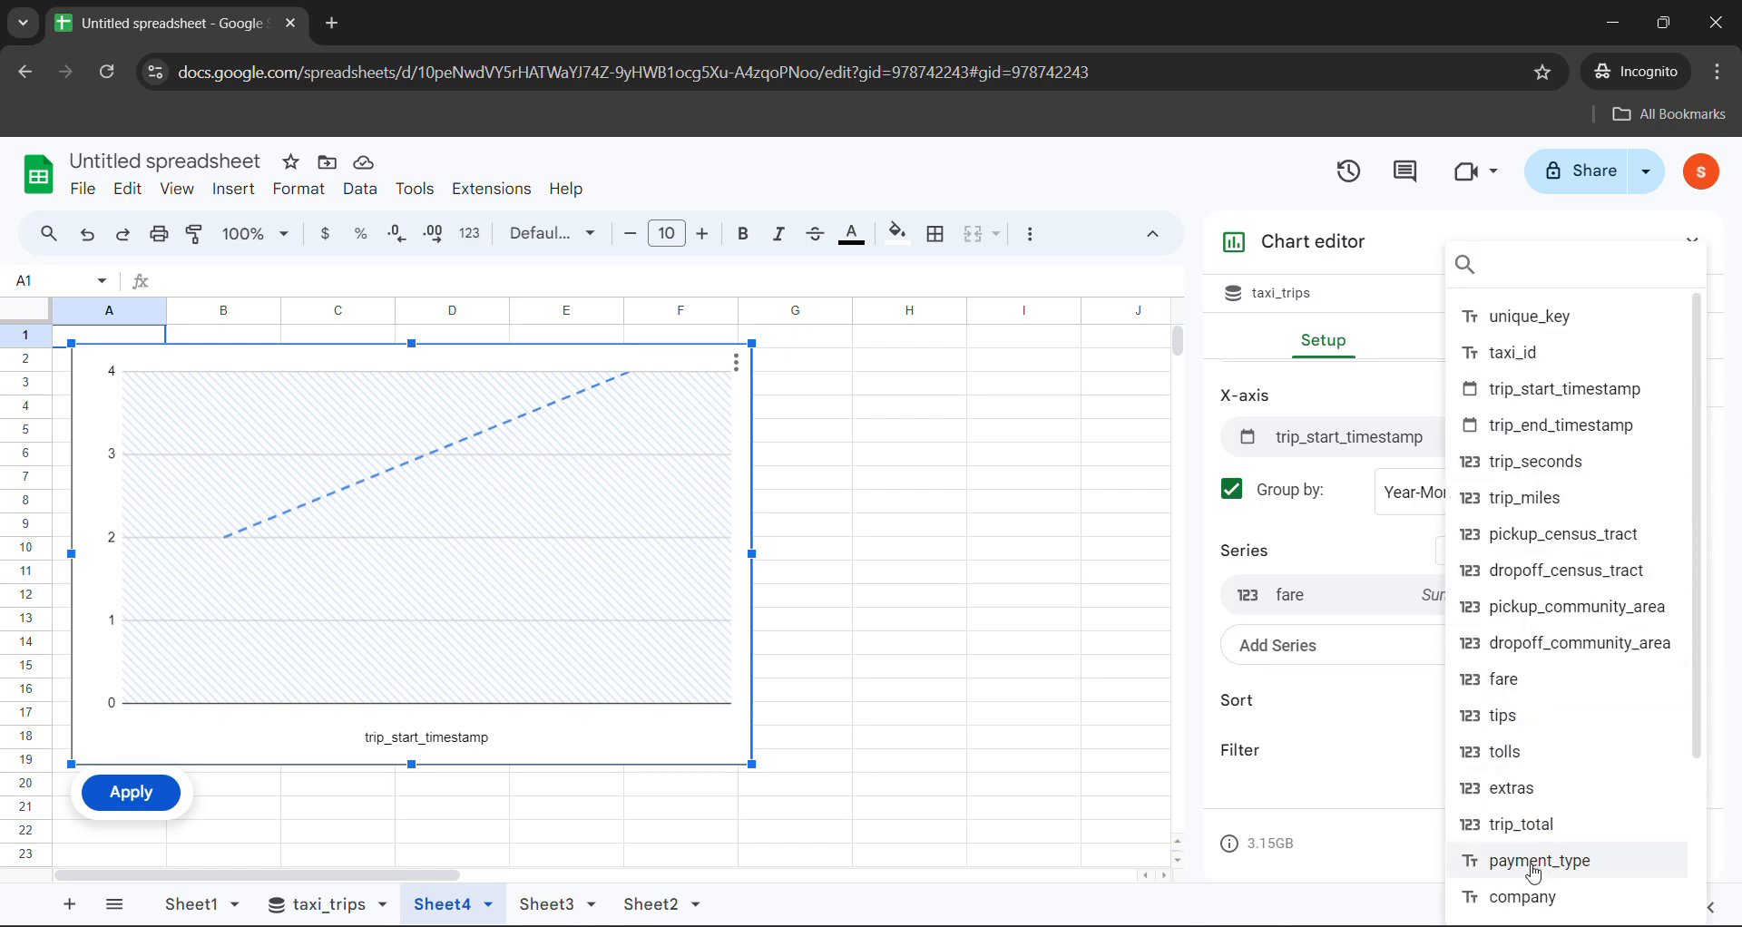
{"action": "left_click", "coordinate": [1534, 871]}
{"action": "scroll", "coordinate": [1408, 758], "scroll_direction": "down", "scroll_amount": 2}
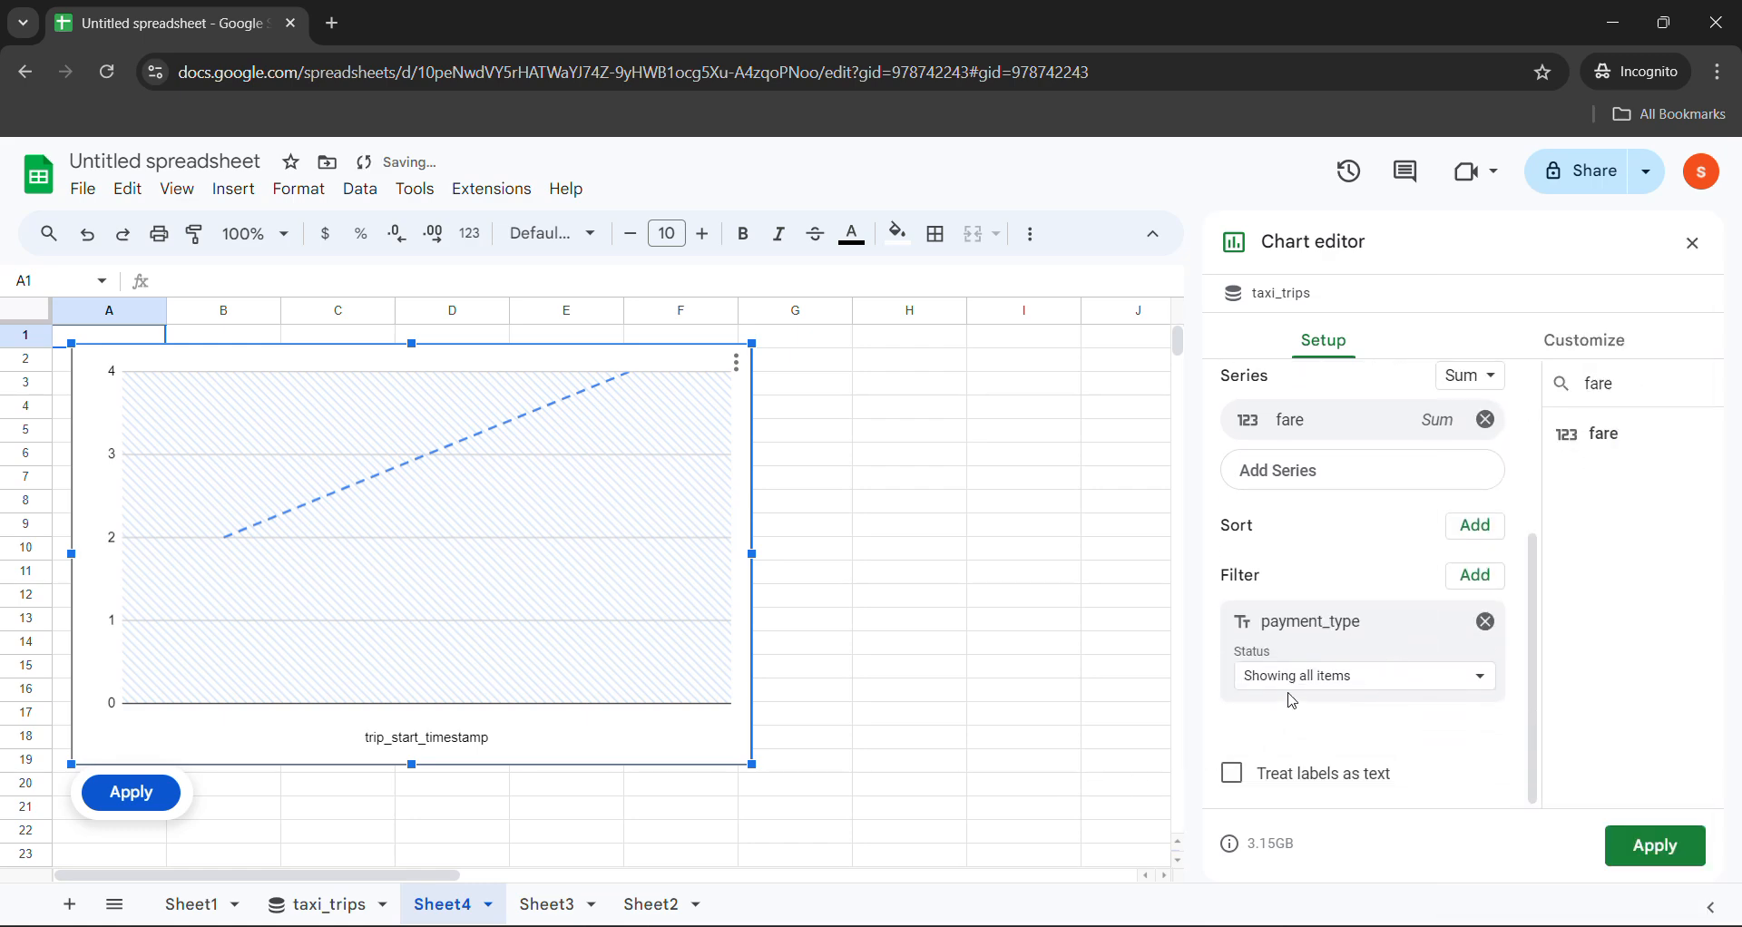
{"action": "left_click", "coordinate": [1301, 684]}
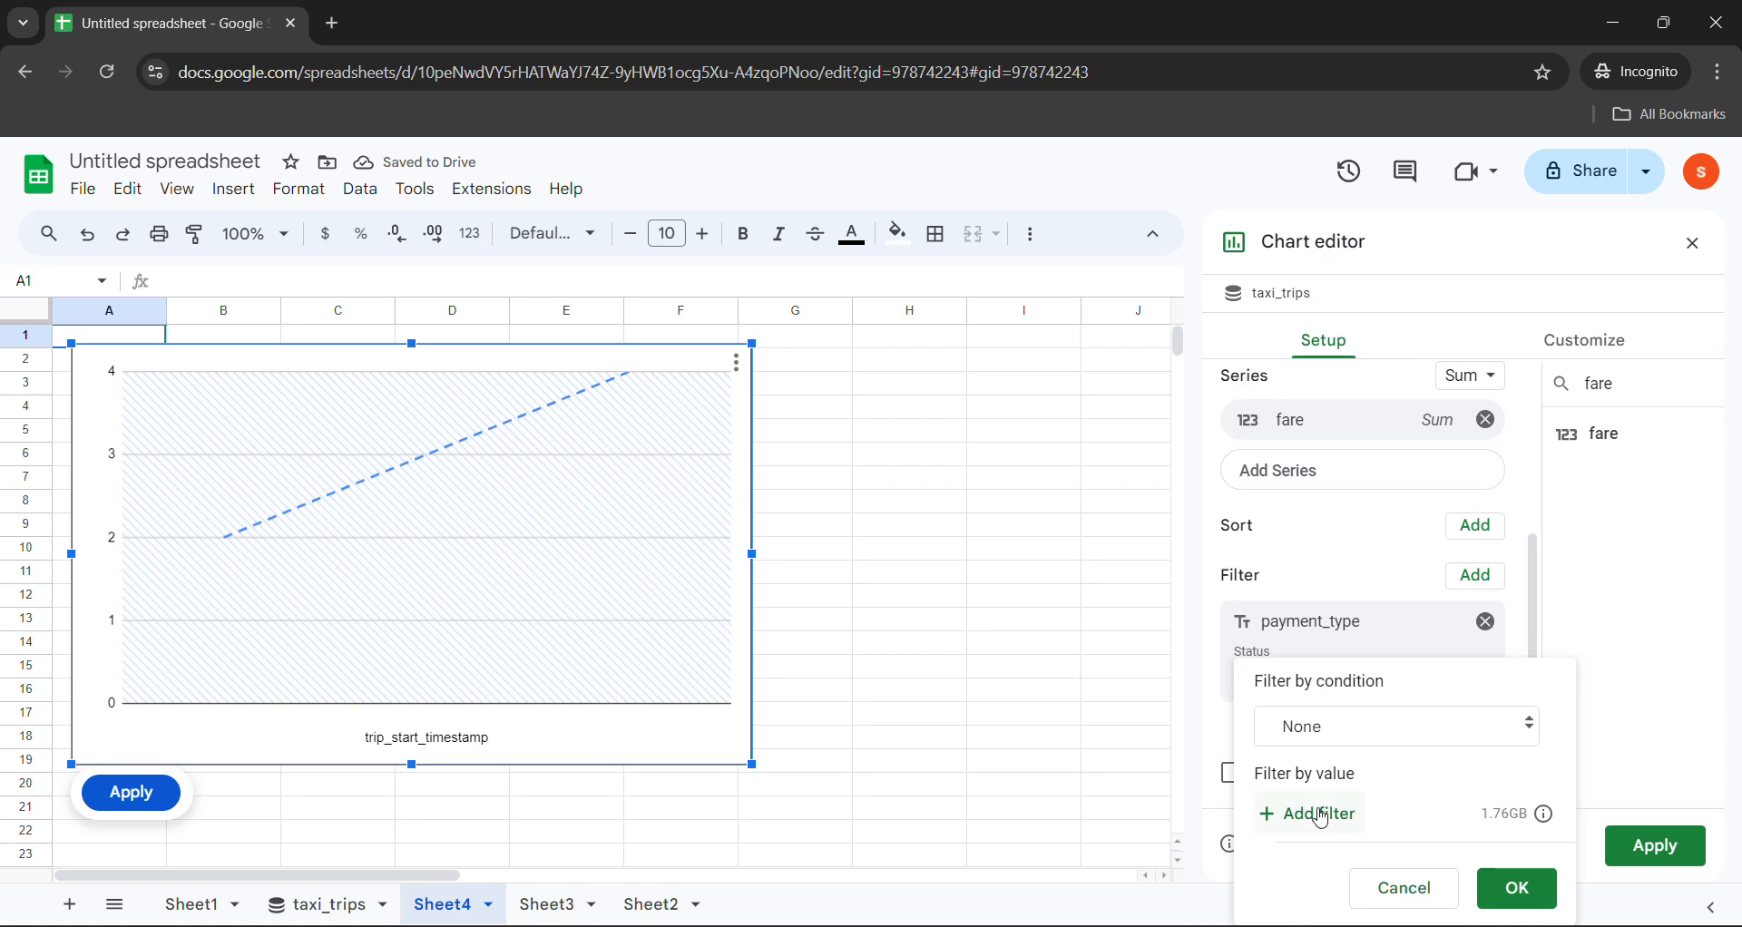
{"action": "left_click", "coordinate": [1287, 822]}
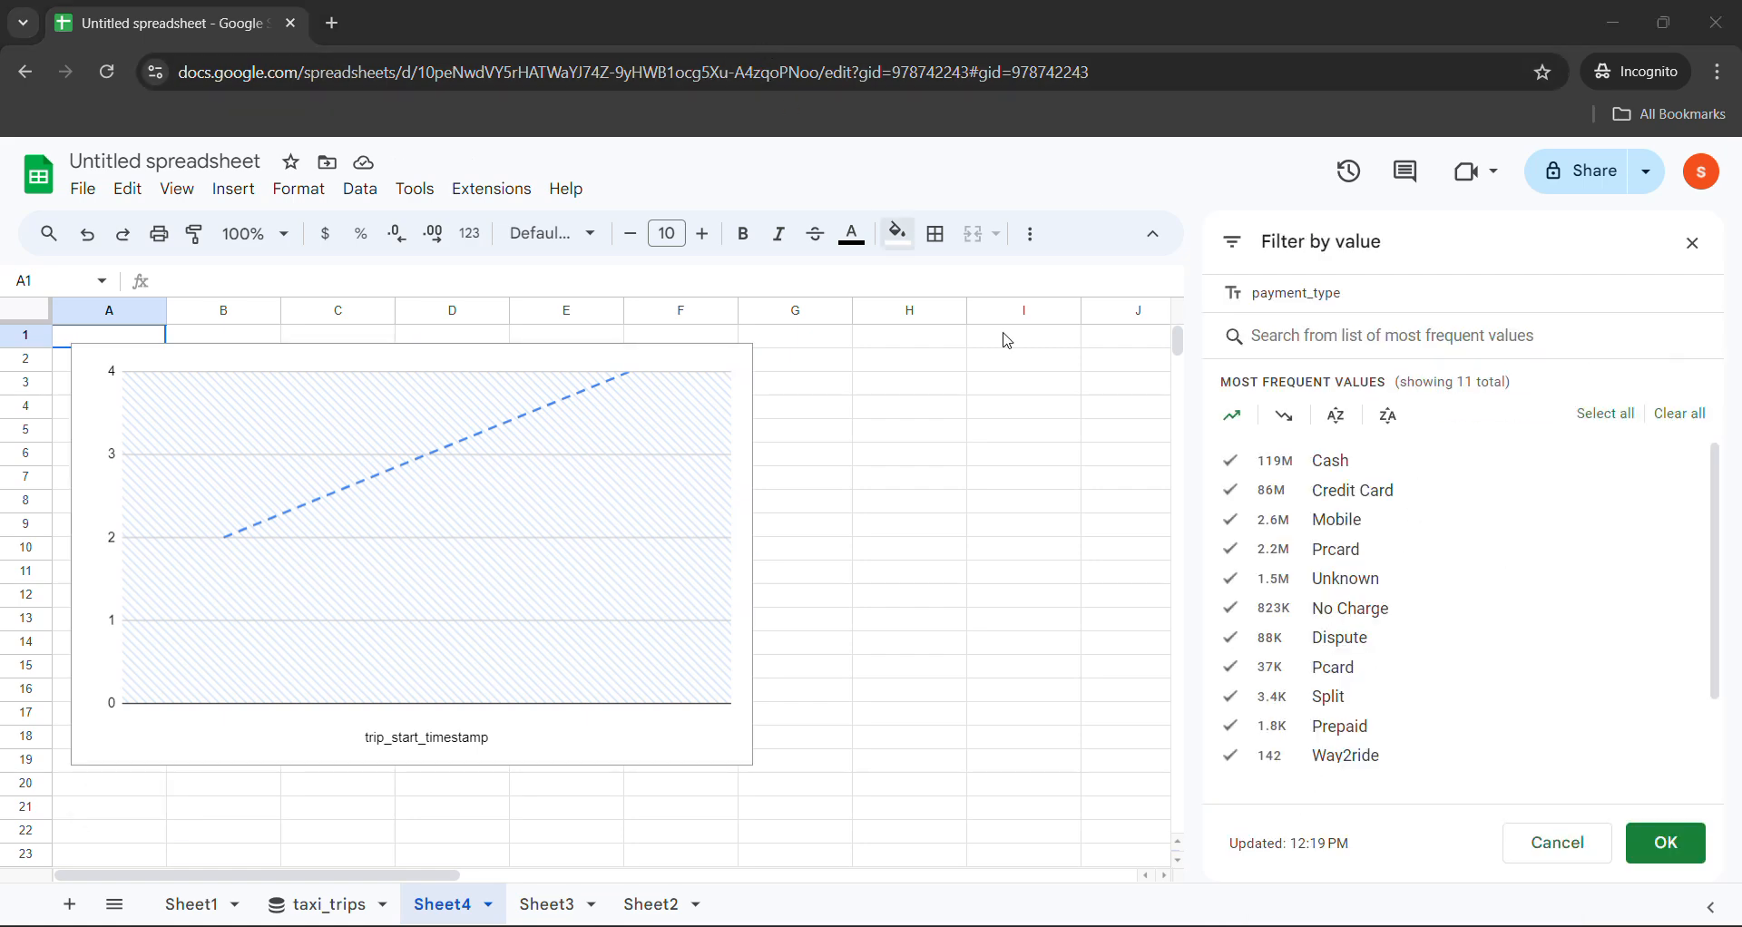
{"action": "left_click", "coordinate": [1567, 848]}
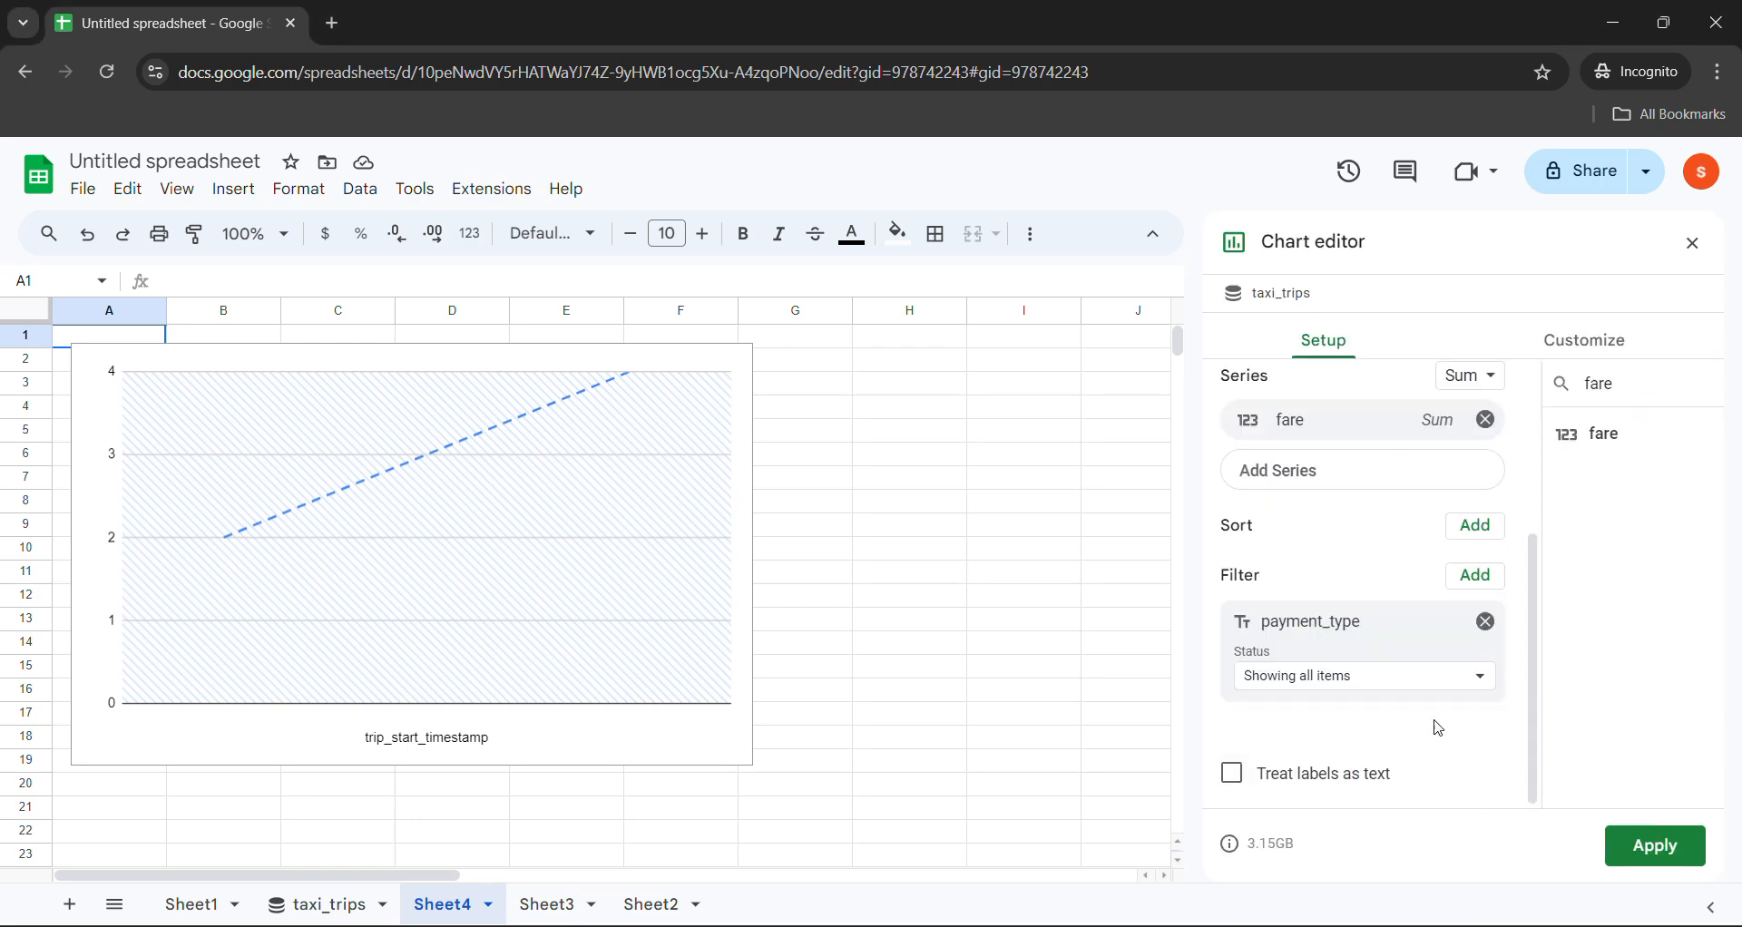
Set the line chart's payment_type filter to the condition Text contains.
{"action": "left_click", "coordinate": [1309, 694]}
{"action": "left_click", "coordinate": [1320, 733]}
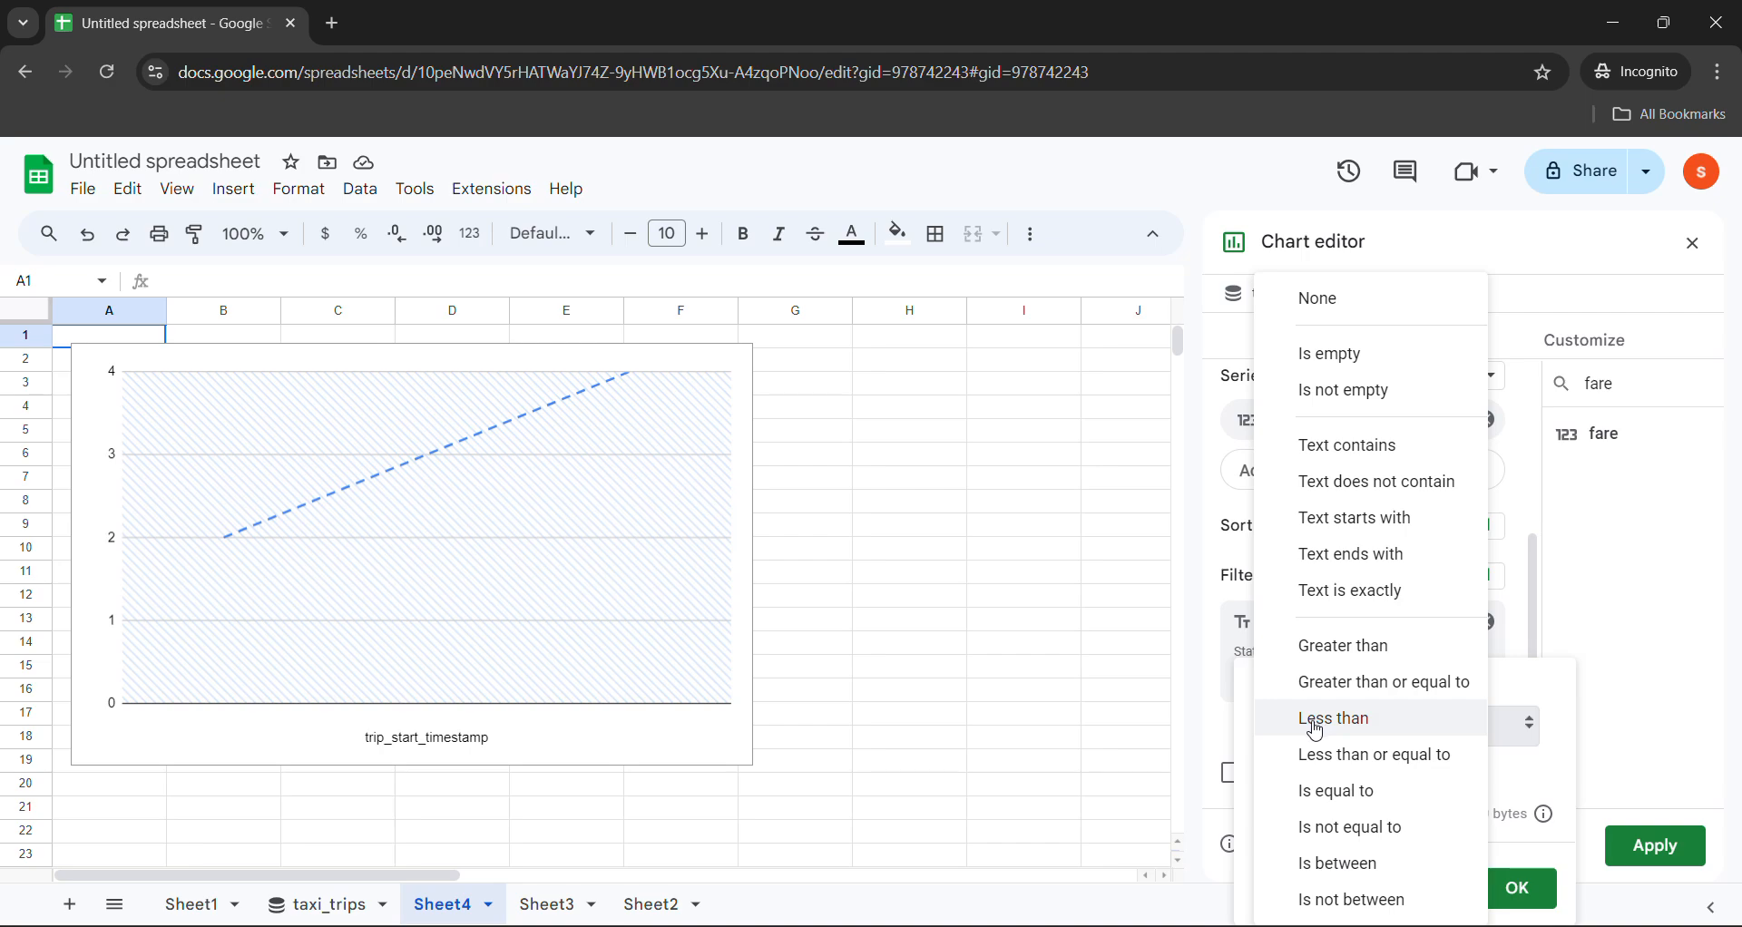
{"action": "left_click", "coordinate": [1351, 446]}
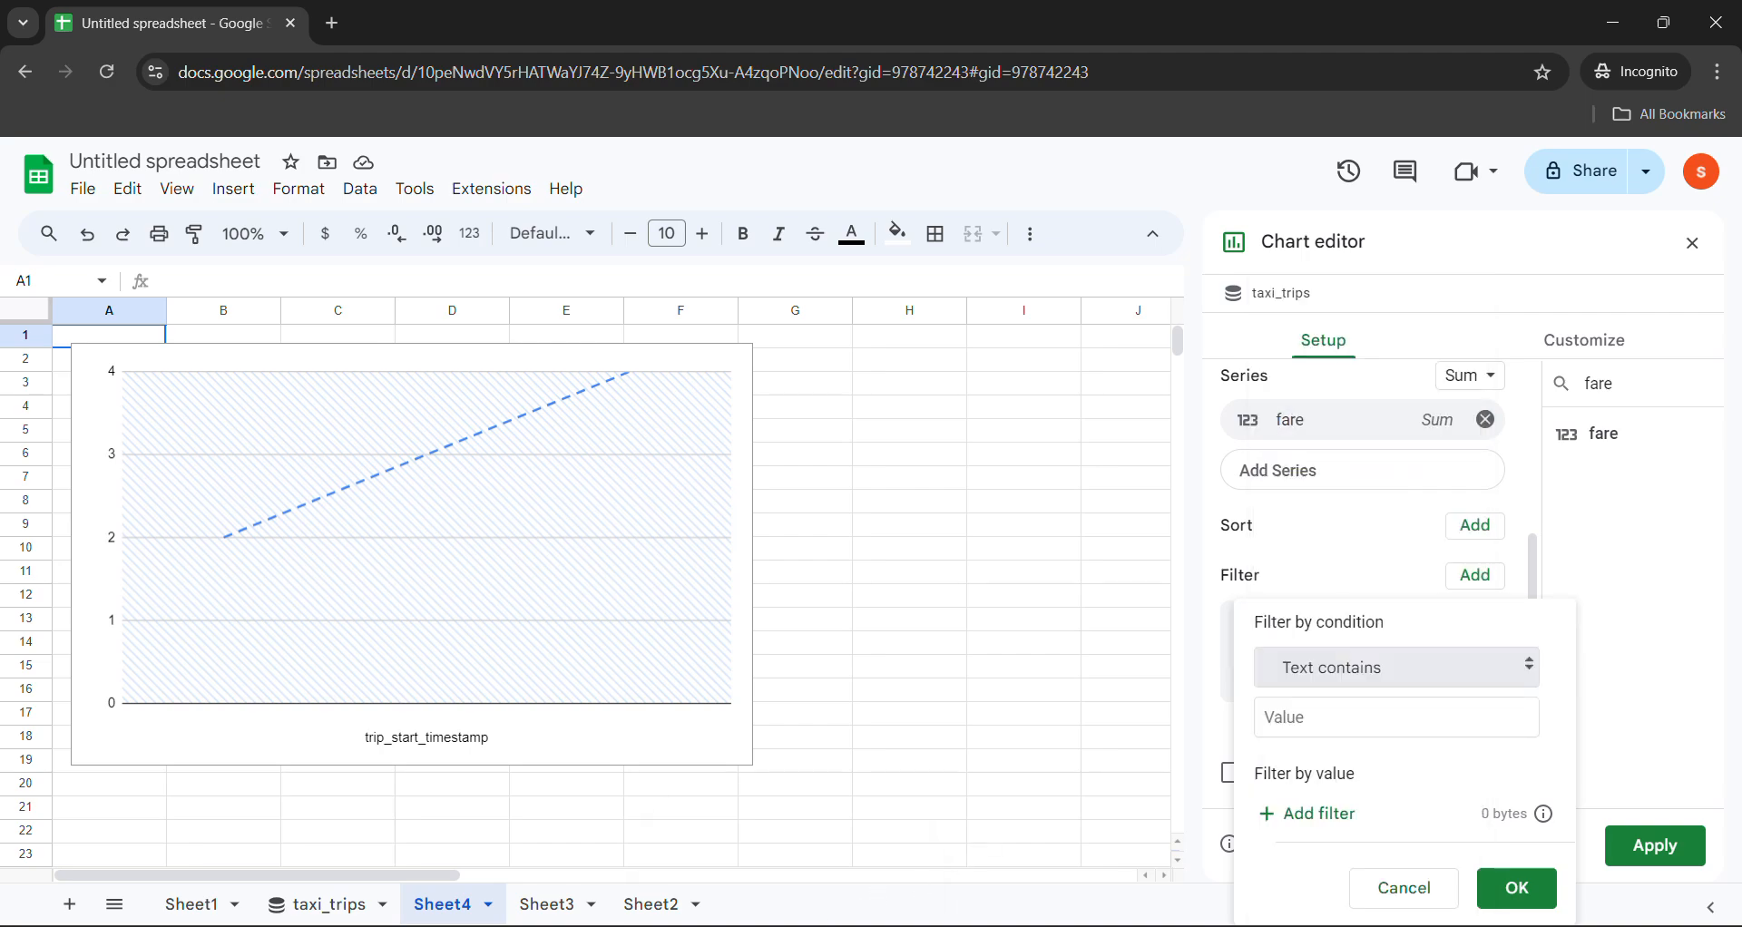
Copy mobile from the lab instructions, enter it as the payment_type filter value, and apply the filter to the line chart.
{"action": "mouse_move", "coordinate": [828, 923]}
{"action": "left_click", "coordinate": [603, 771]}
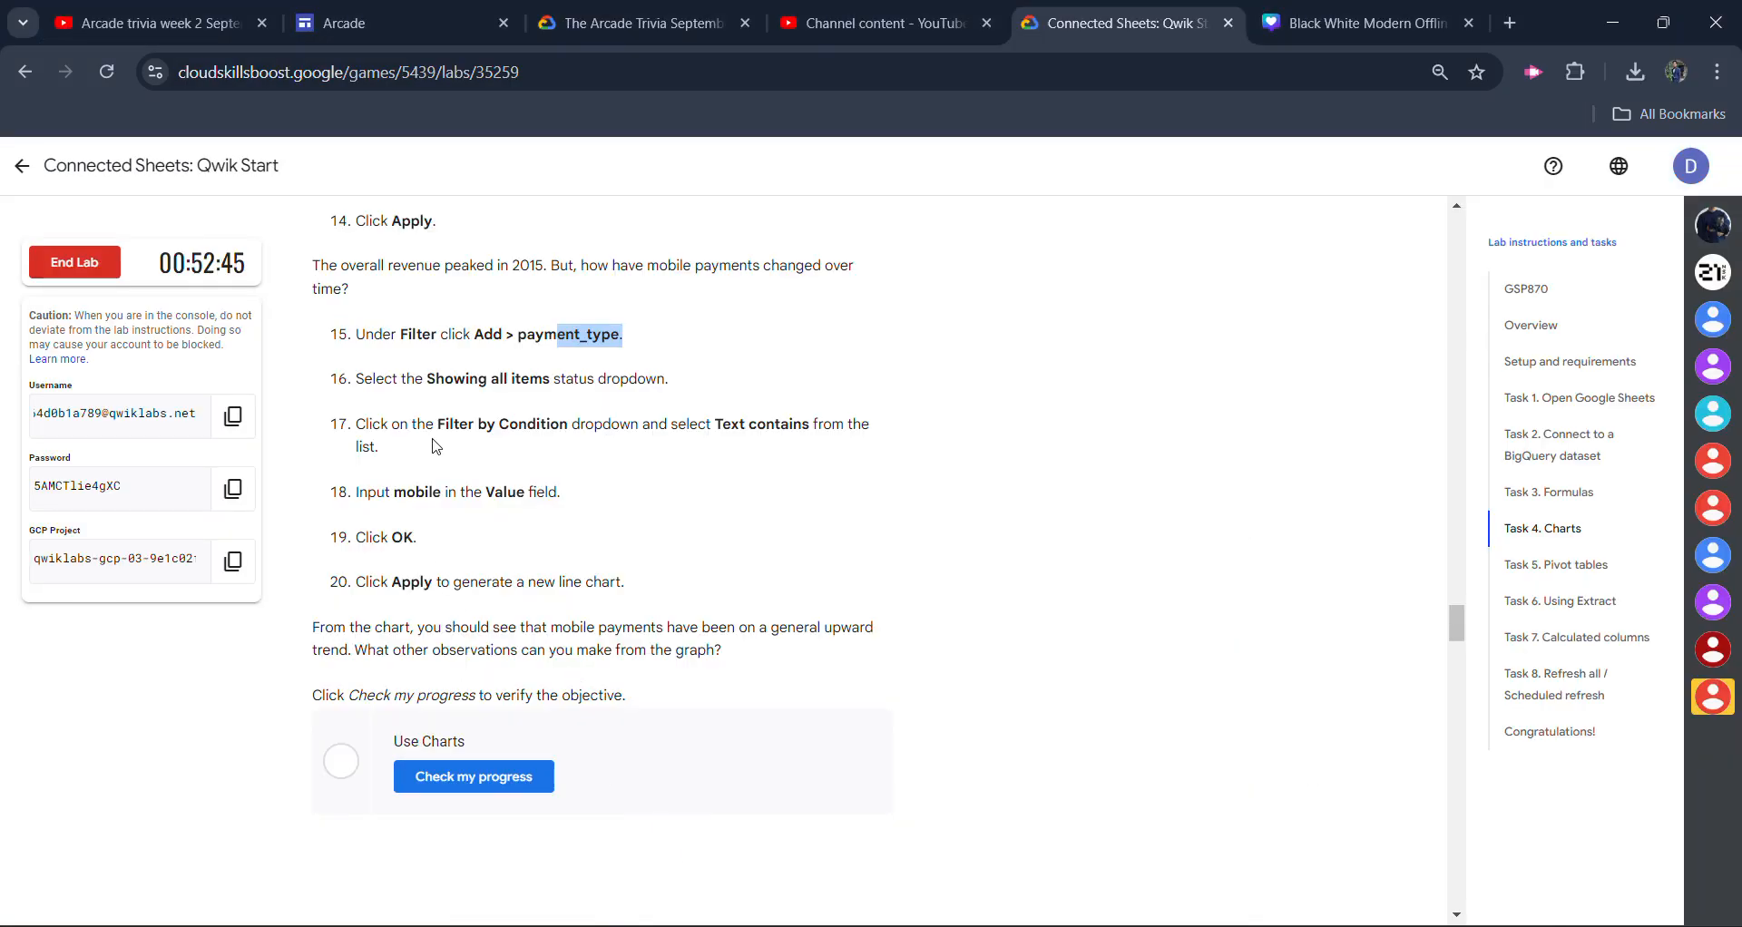
{"action": "left_click_drag", "start_coordinate": [395, 498], "coordinate": [441, 495]}
{"action": "key", "text": "ctrl+c"}
{"action": "mouse_move", "coordinate": [828, 923]}
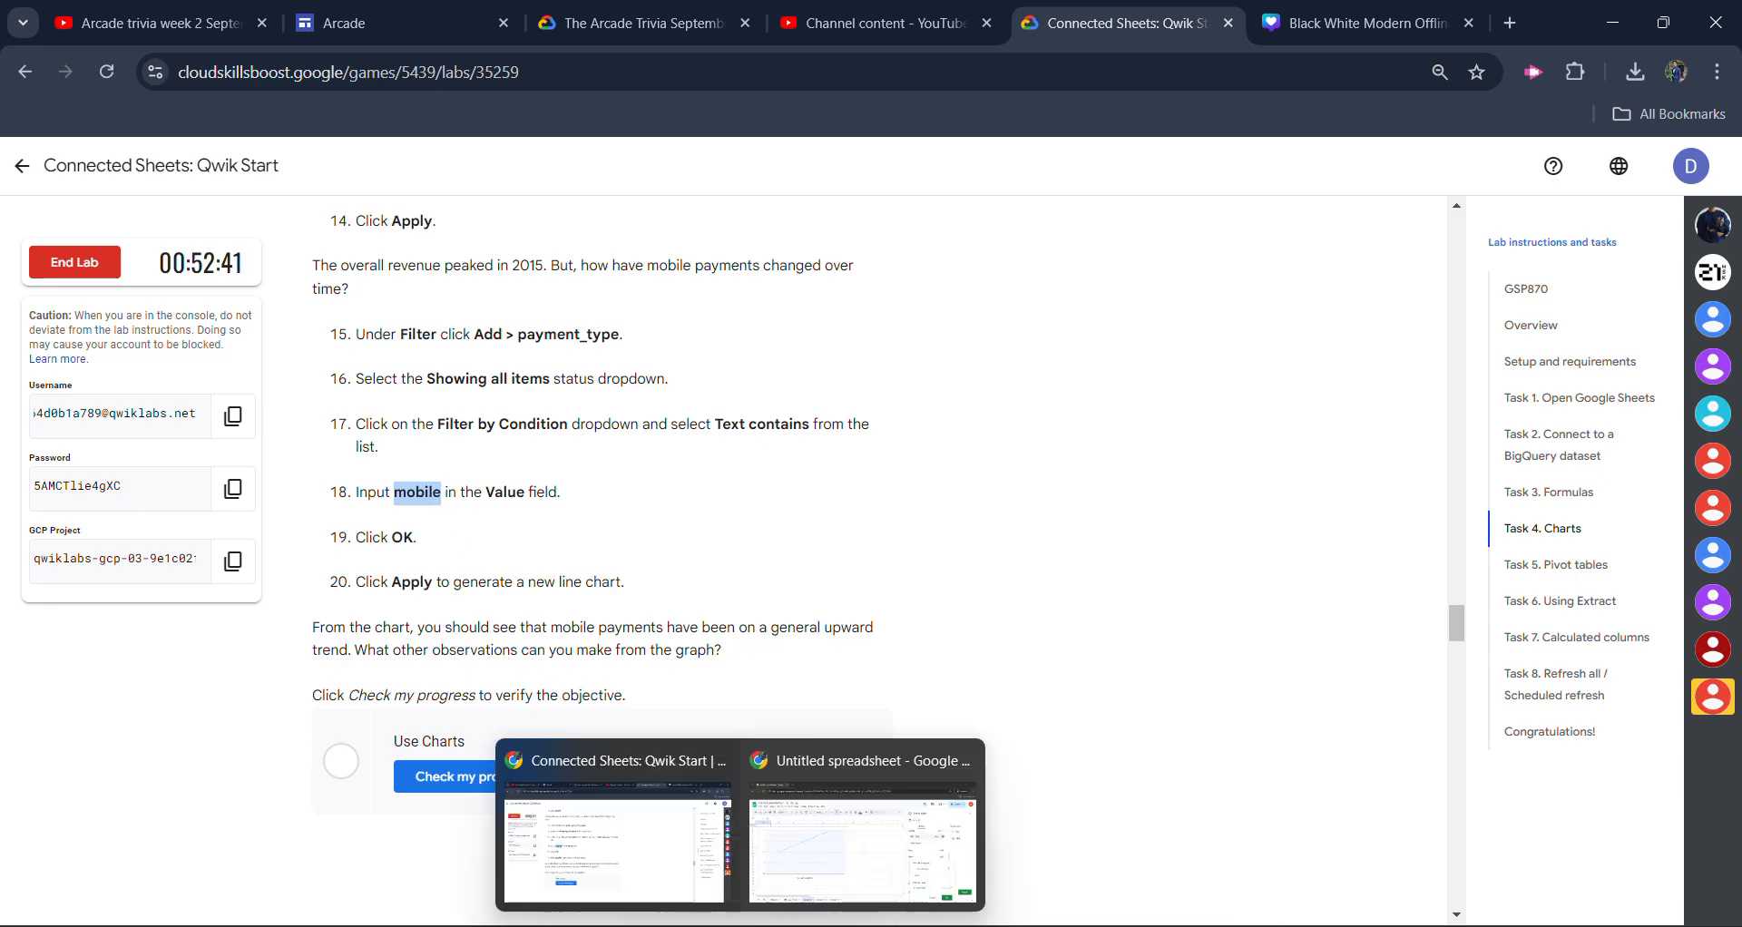
{"action": "left_click", "coordinate": [871, 821]}
{"action": "left_click", "coordinate": [1349, 732]}
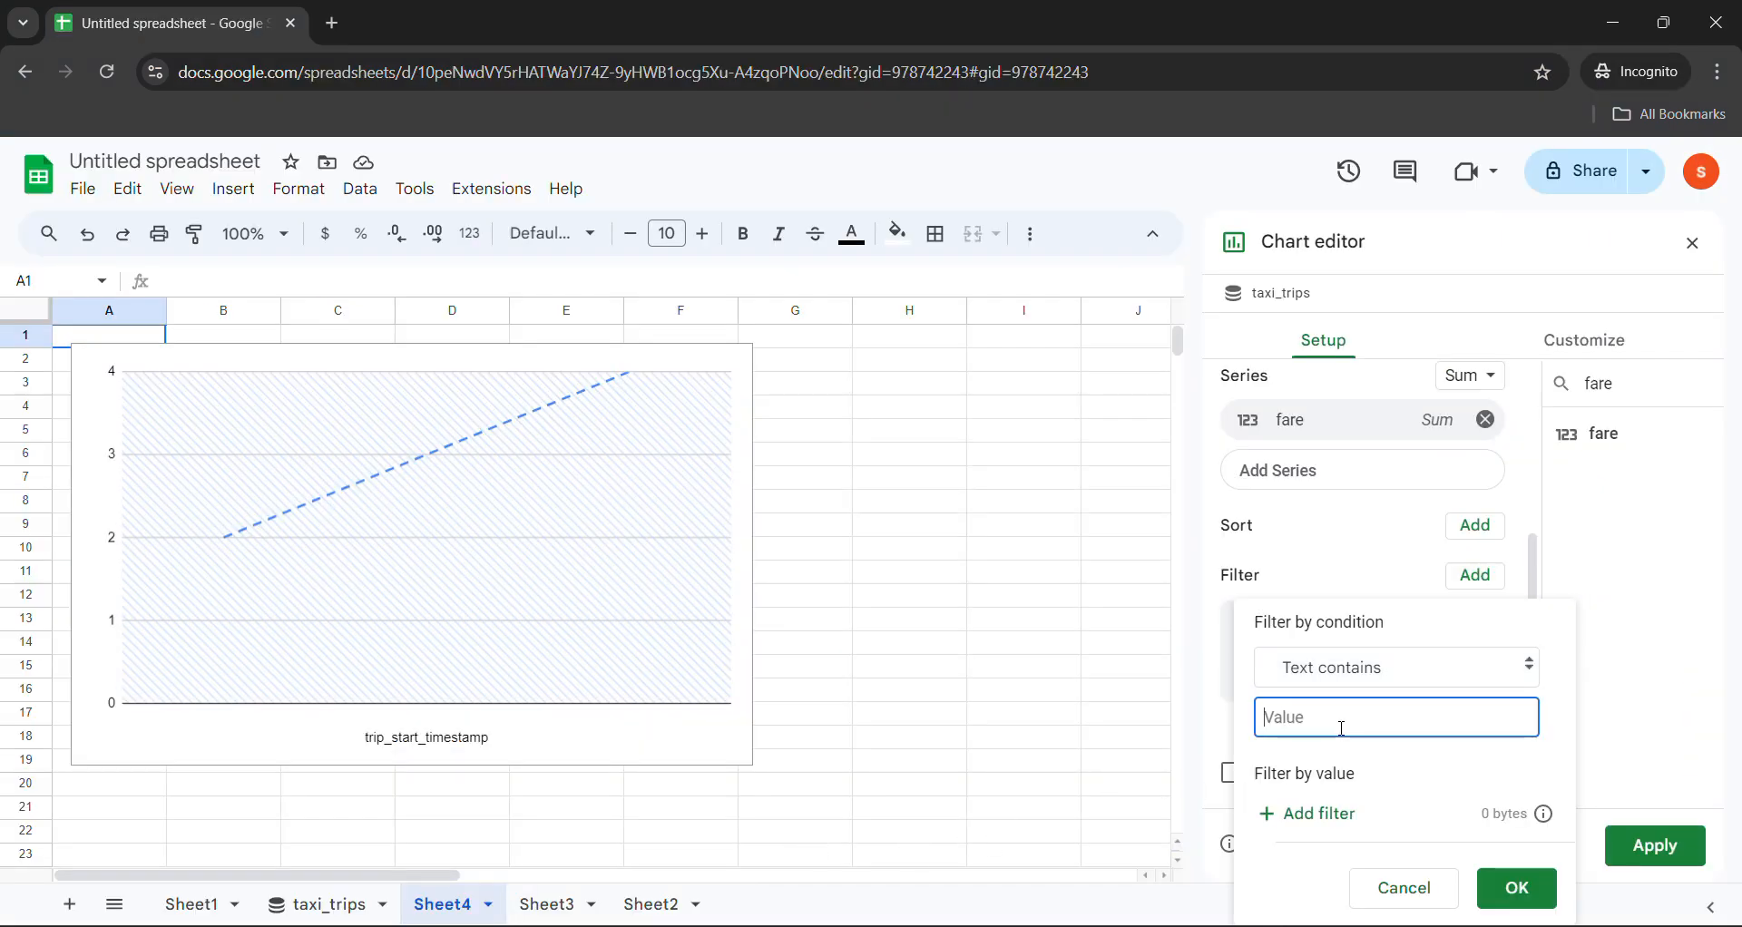
{"action": "key", "text": "ctrl+v"}
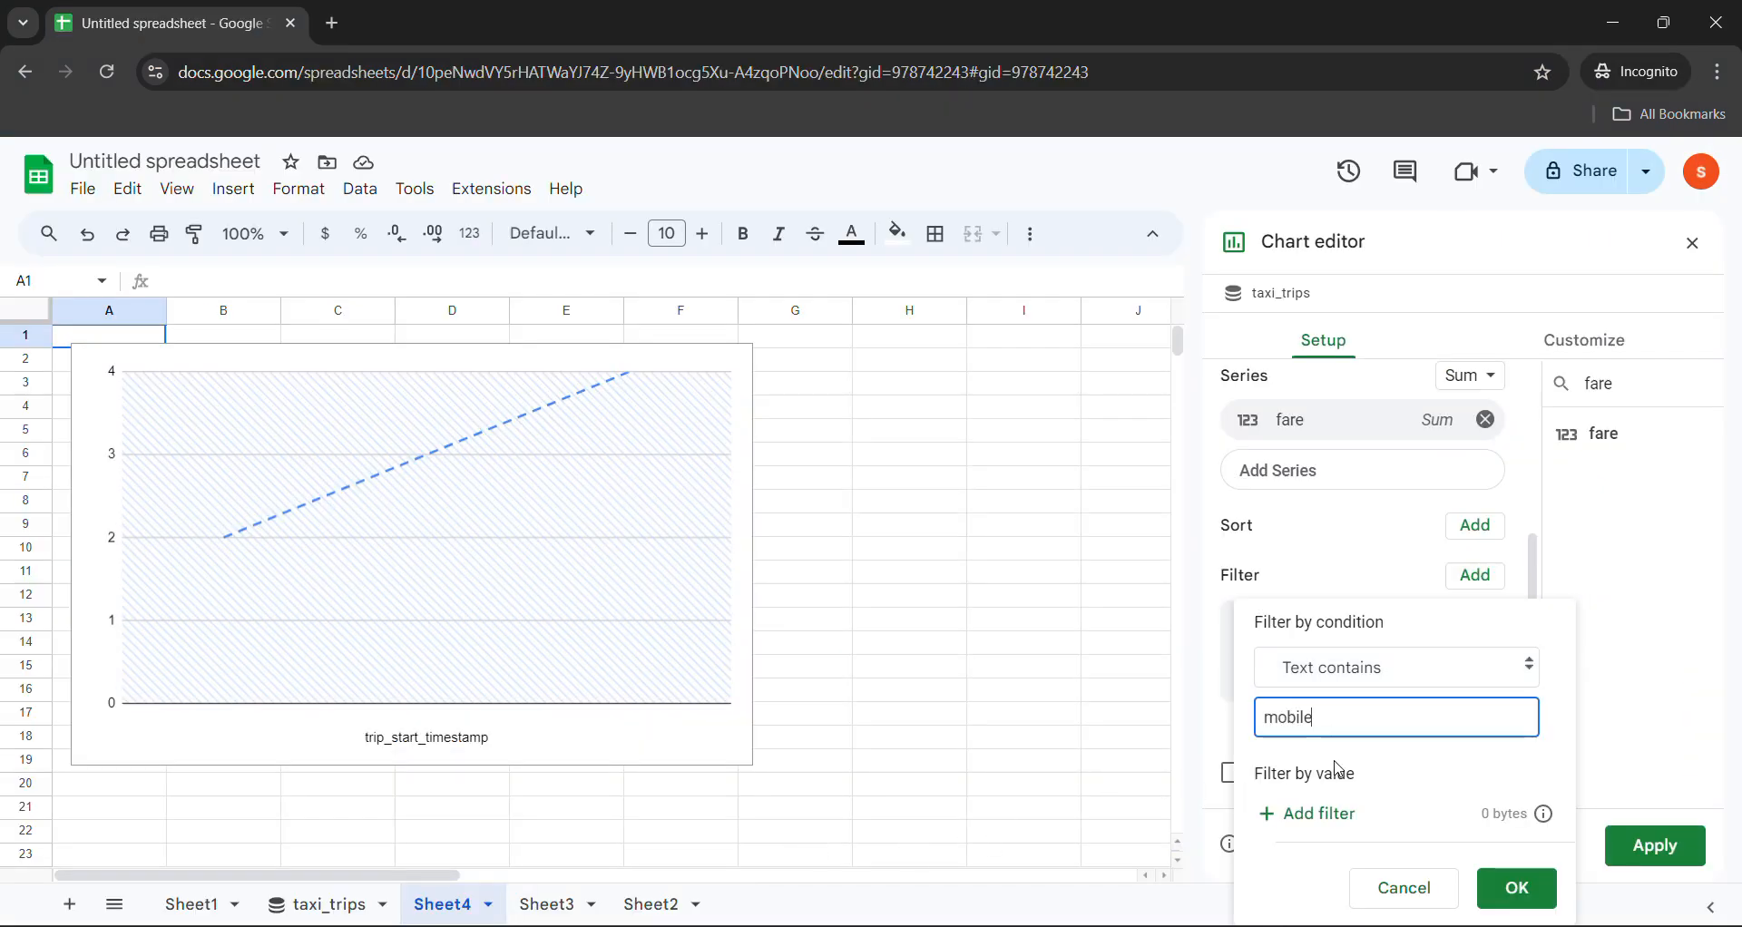
{"action": "left_click", "coordinate": [1508, 882]}
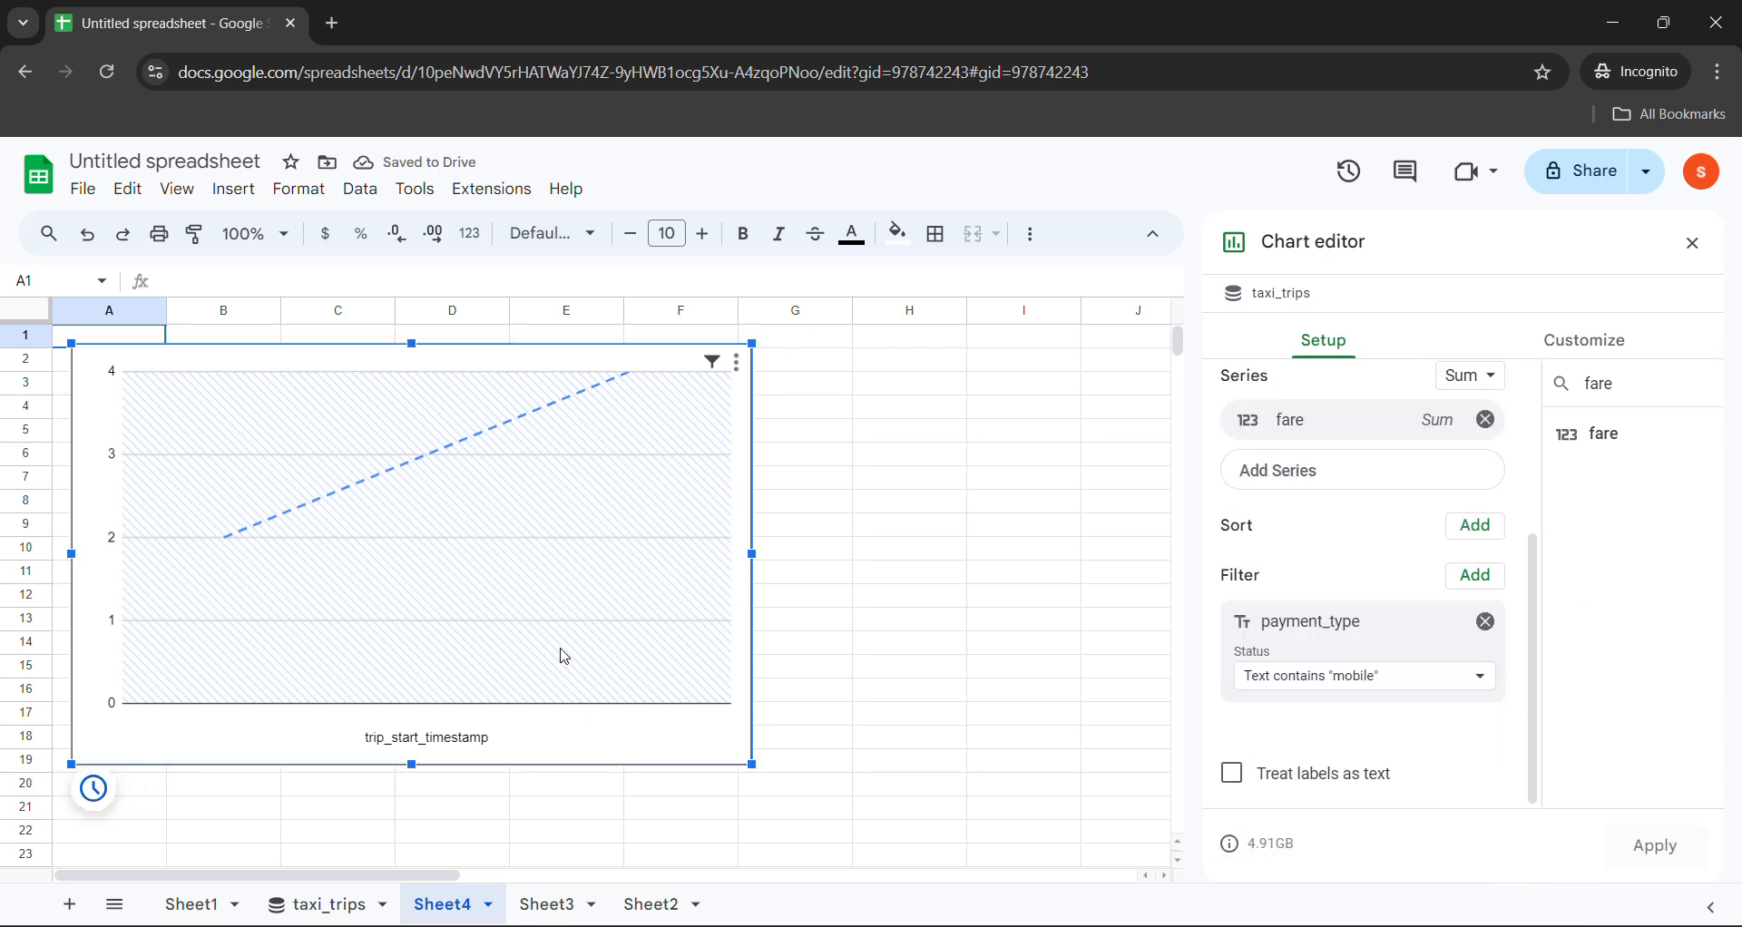
Return to the lab page and check the progress of the Use Charts objective.
{"action": "left_click", "coordinate": [738, 926]}
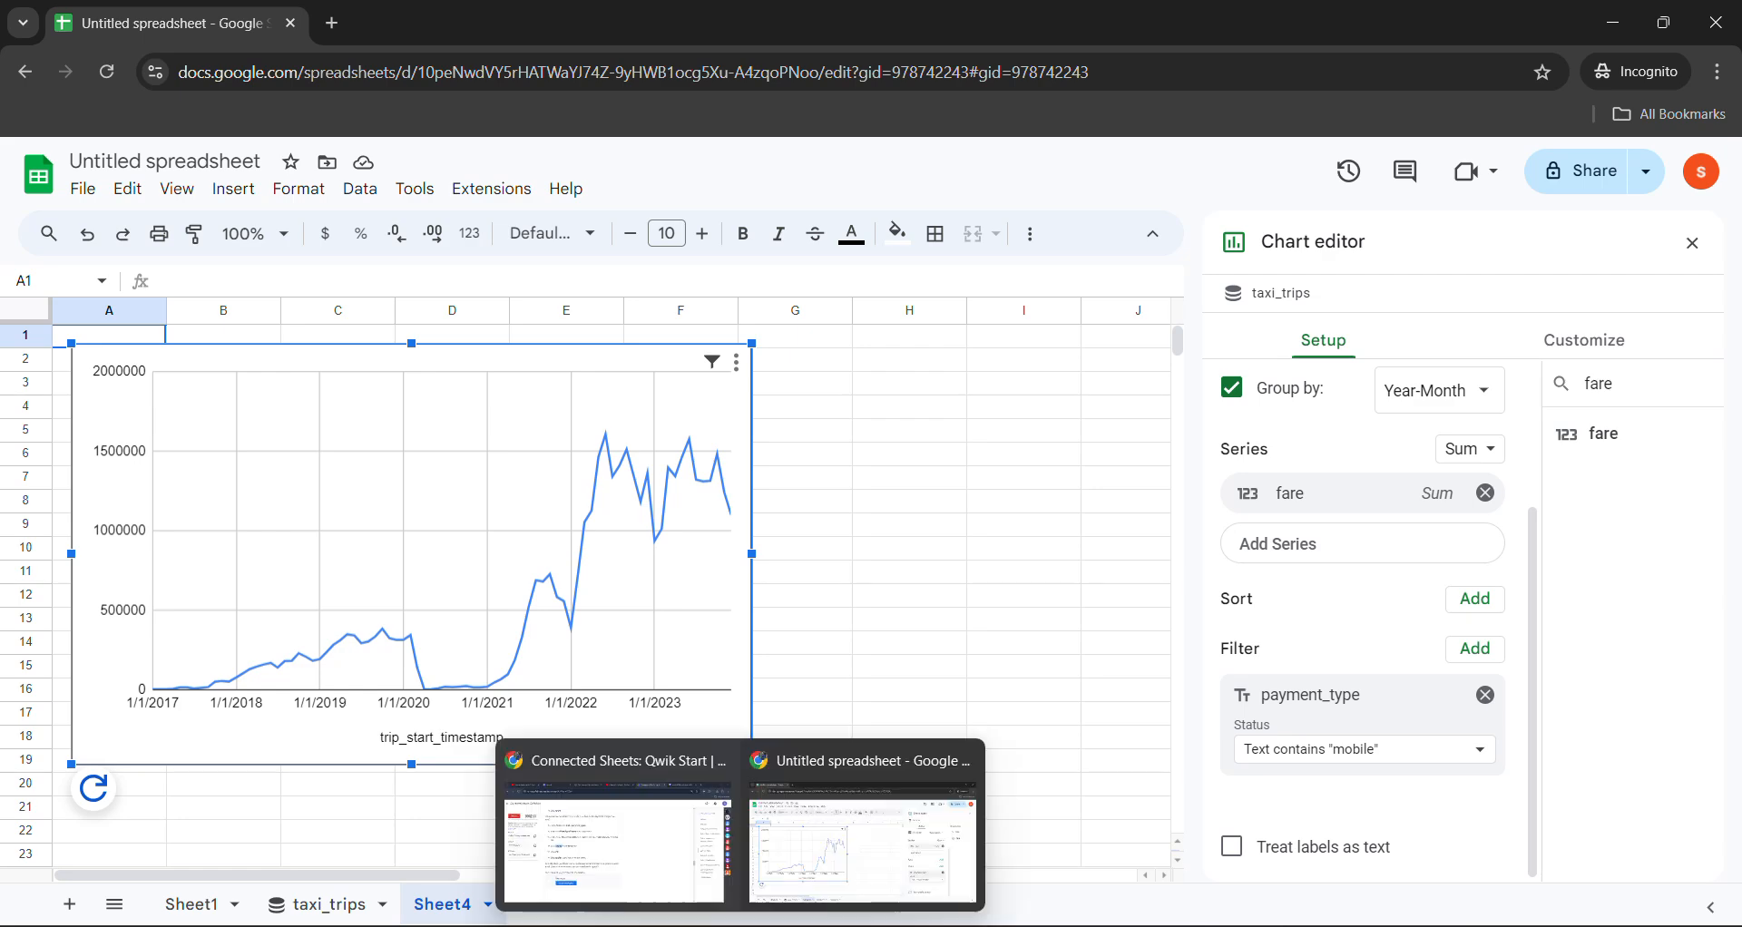
{"action": "left_click", "coordinate": [661, 869]}
{"action": "scroll", "coordinate": [509, 645], "scroll_direction": "down", "scroll_amount": 2}
{"action": "left_click", "coordinate": [505, 549]}
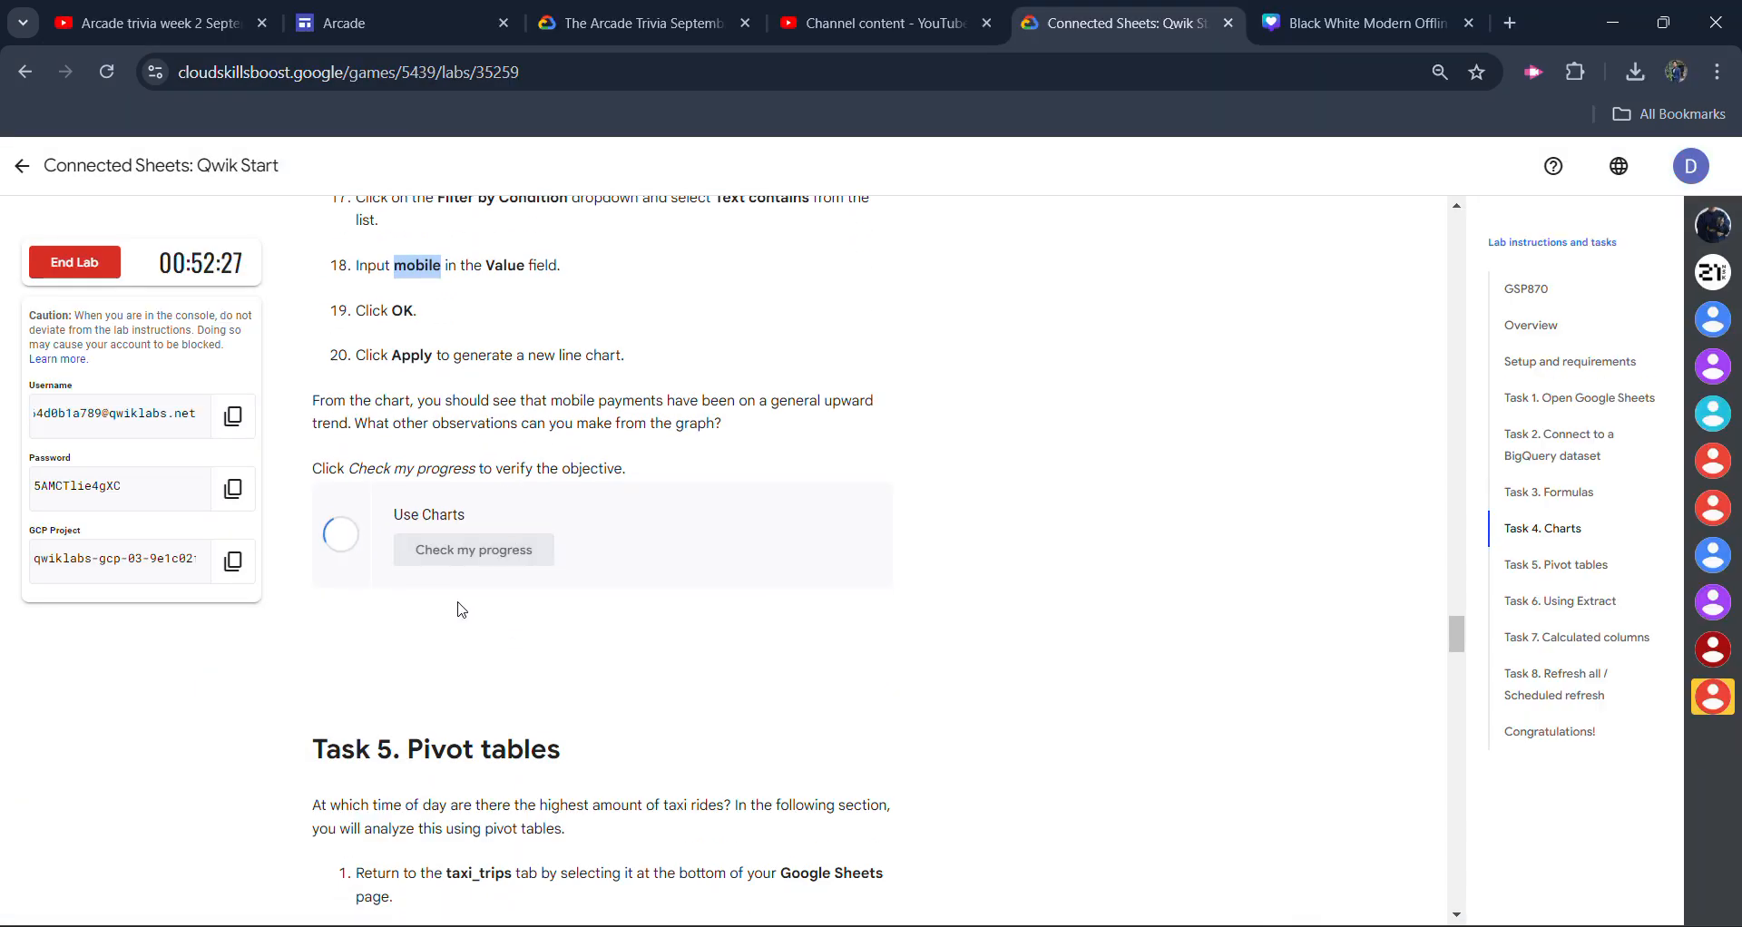
Read the Task 5 instructions in the lab and create a pivot table from the taxi_trips data in a new sheet.
{"action": "scroll", "coordinate": [426, 591], "scroll_direction": "down", "scroll_amount": 5}
{"action": "scroll", "coordinate": [426, 591], "scroll_direction": "down", "scroll_amount": 15}
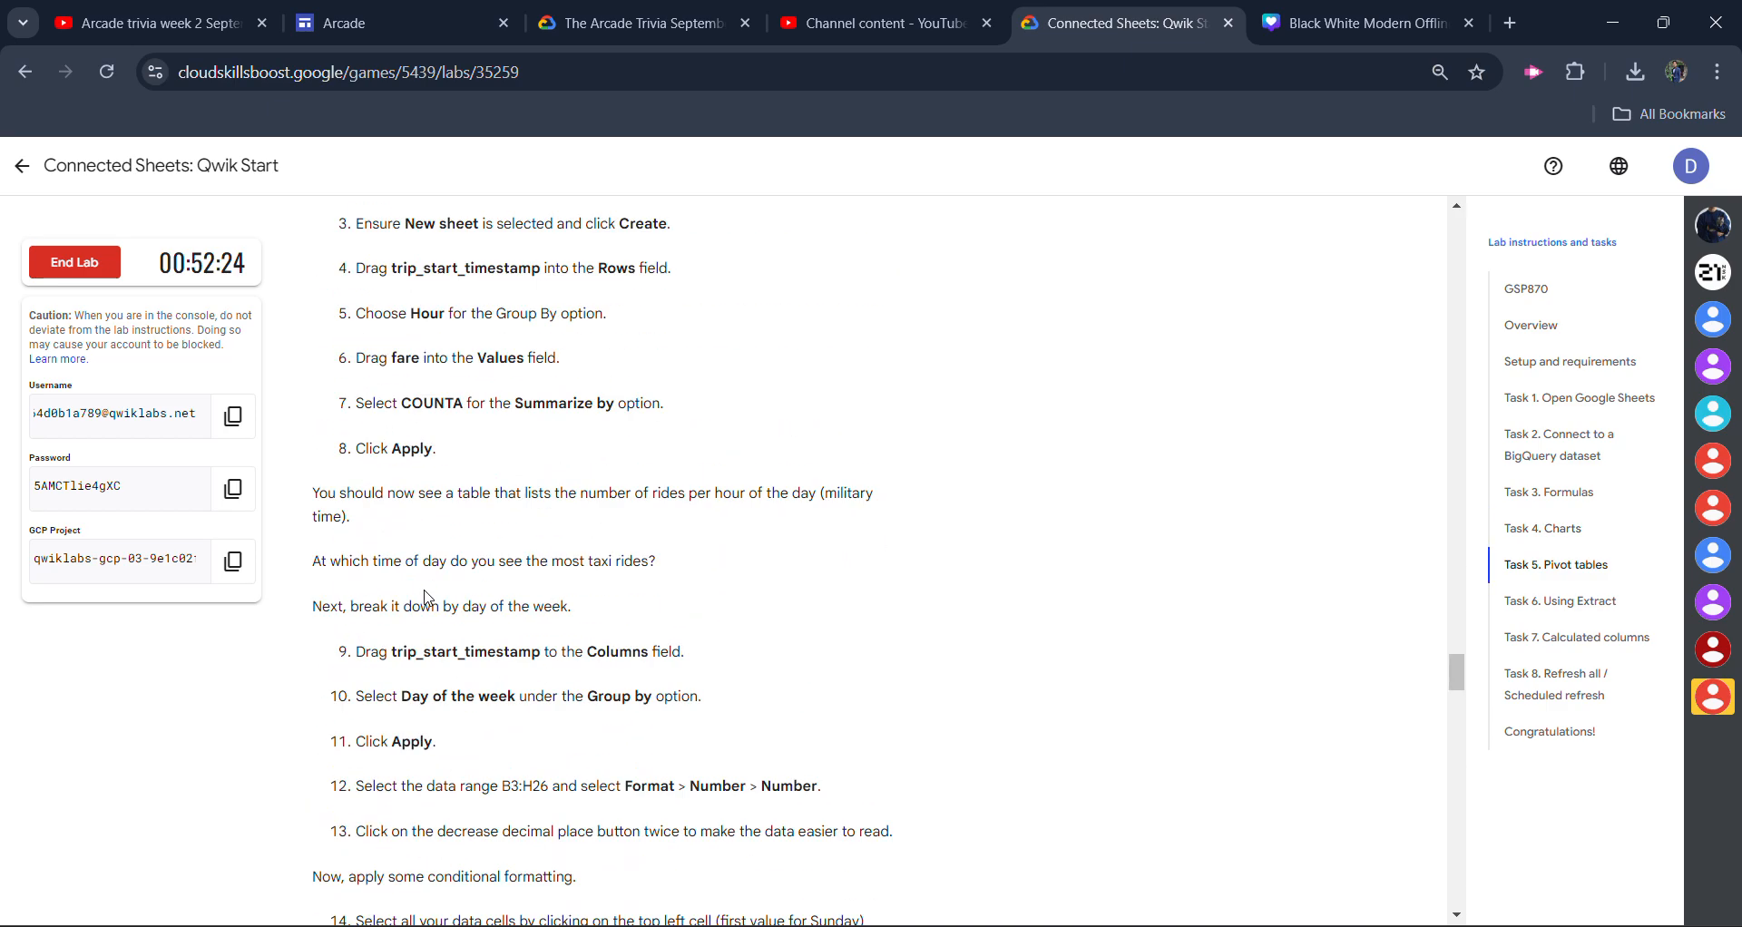
{"action": "scroll", "coordinate": [432, 599], "scroll_direction": "up", "scroll_amount": 15}
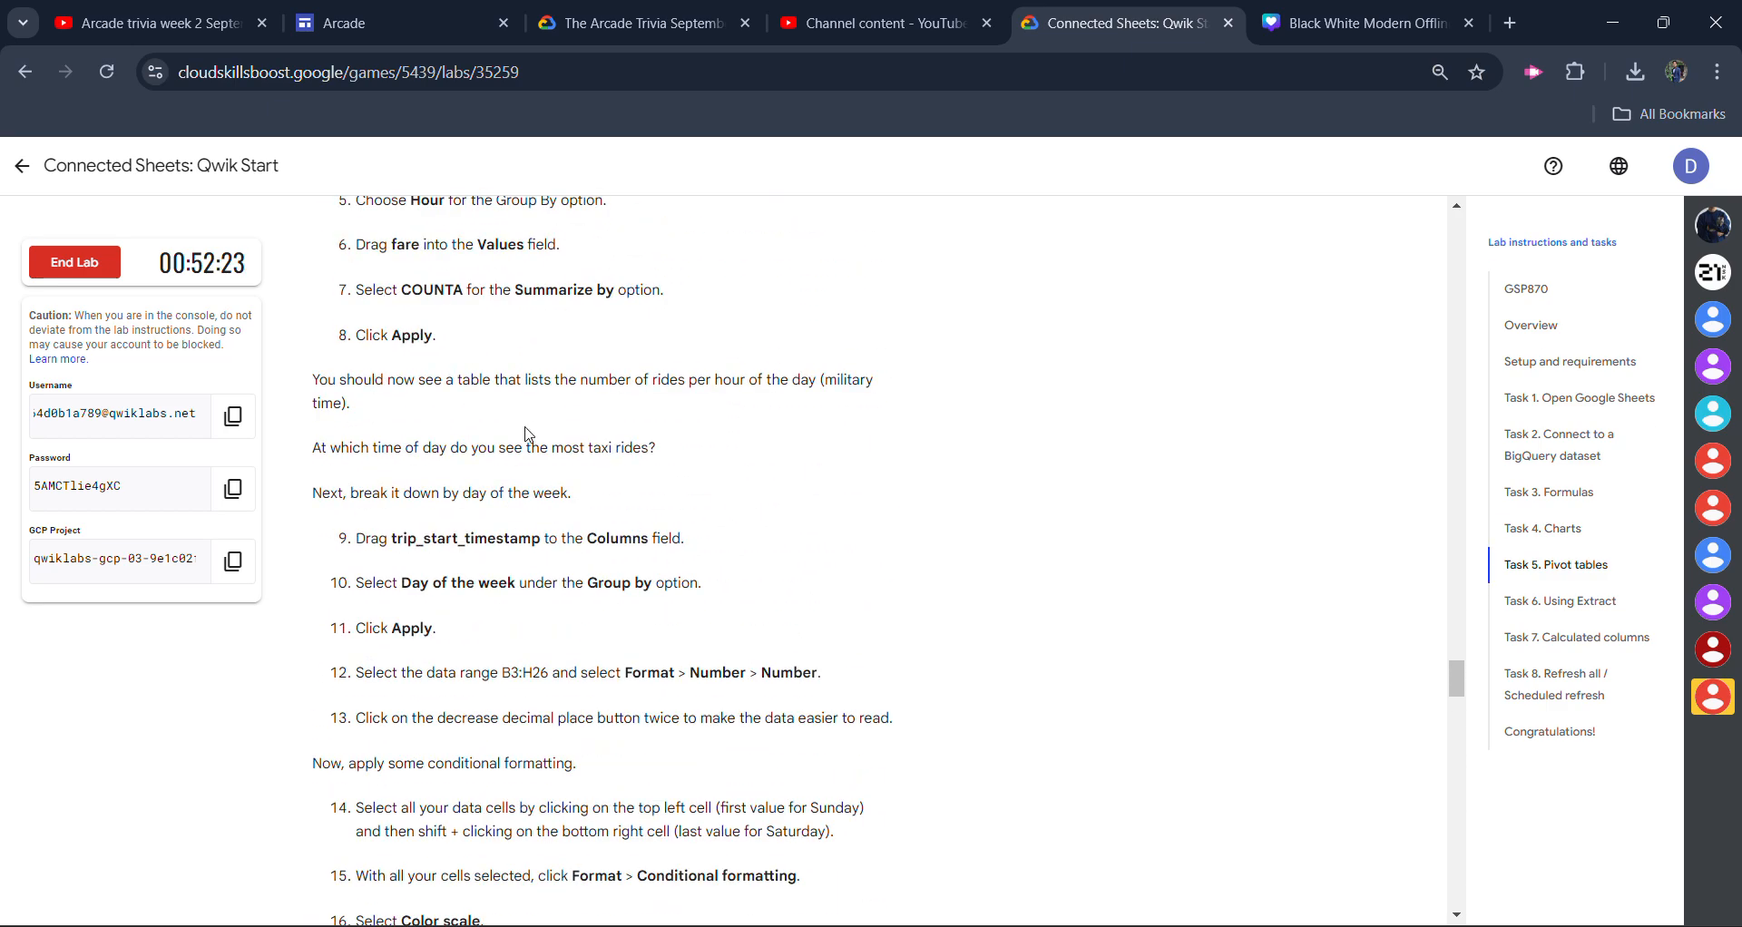
{"action": "scroll", "coordinate": [525, 467], "scroll_direction": "down", "scroll_amount": 2}
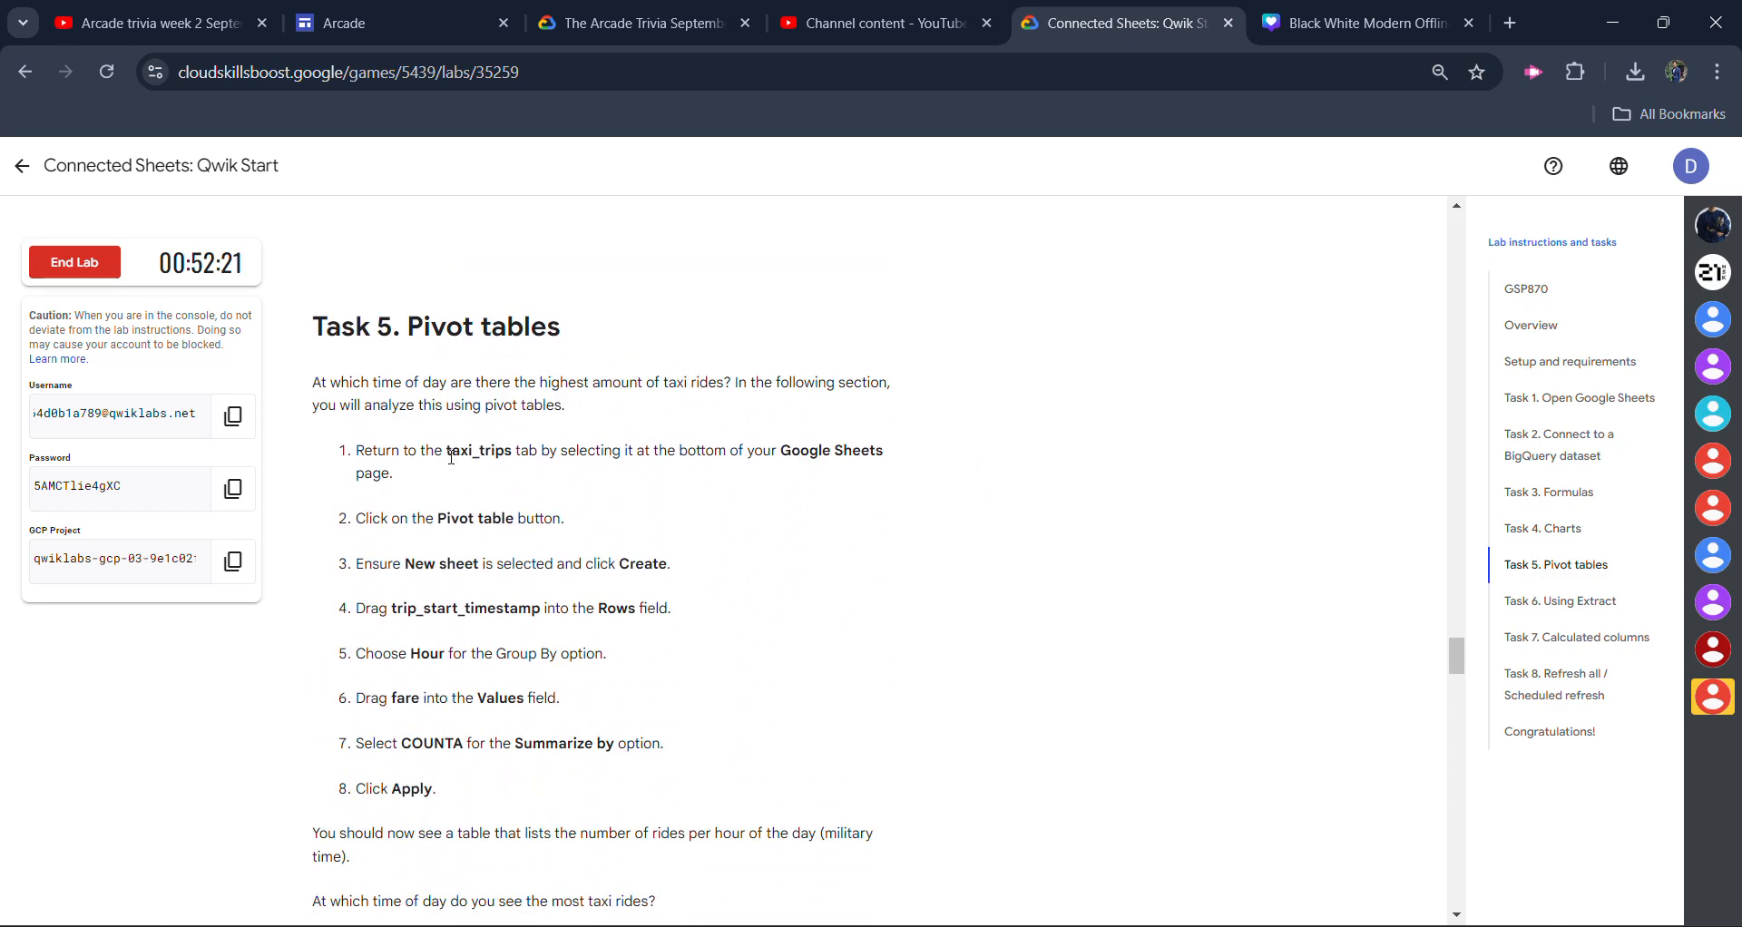
{"action": "left_click", "coordinate": [740, 925]}
{"action": "left_click", "coordinate": [862, 839]}
{"action": "left_click", "coordinate": [282, 908]}
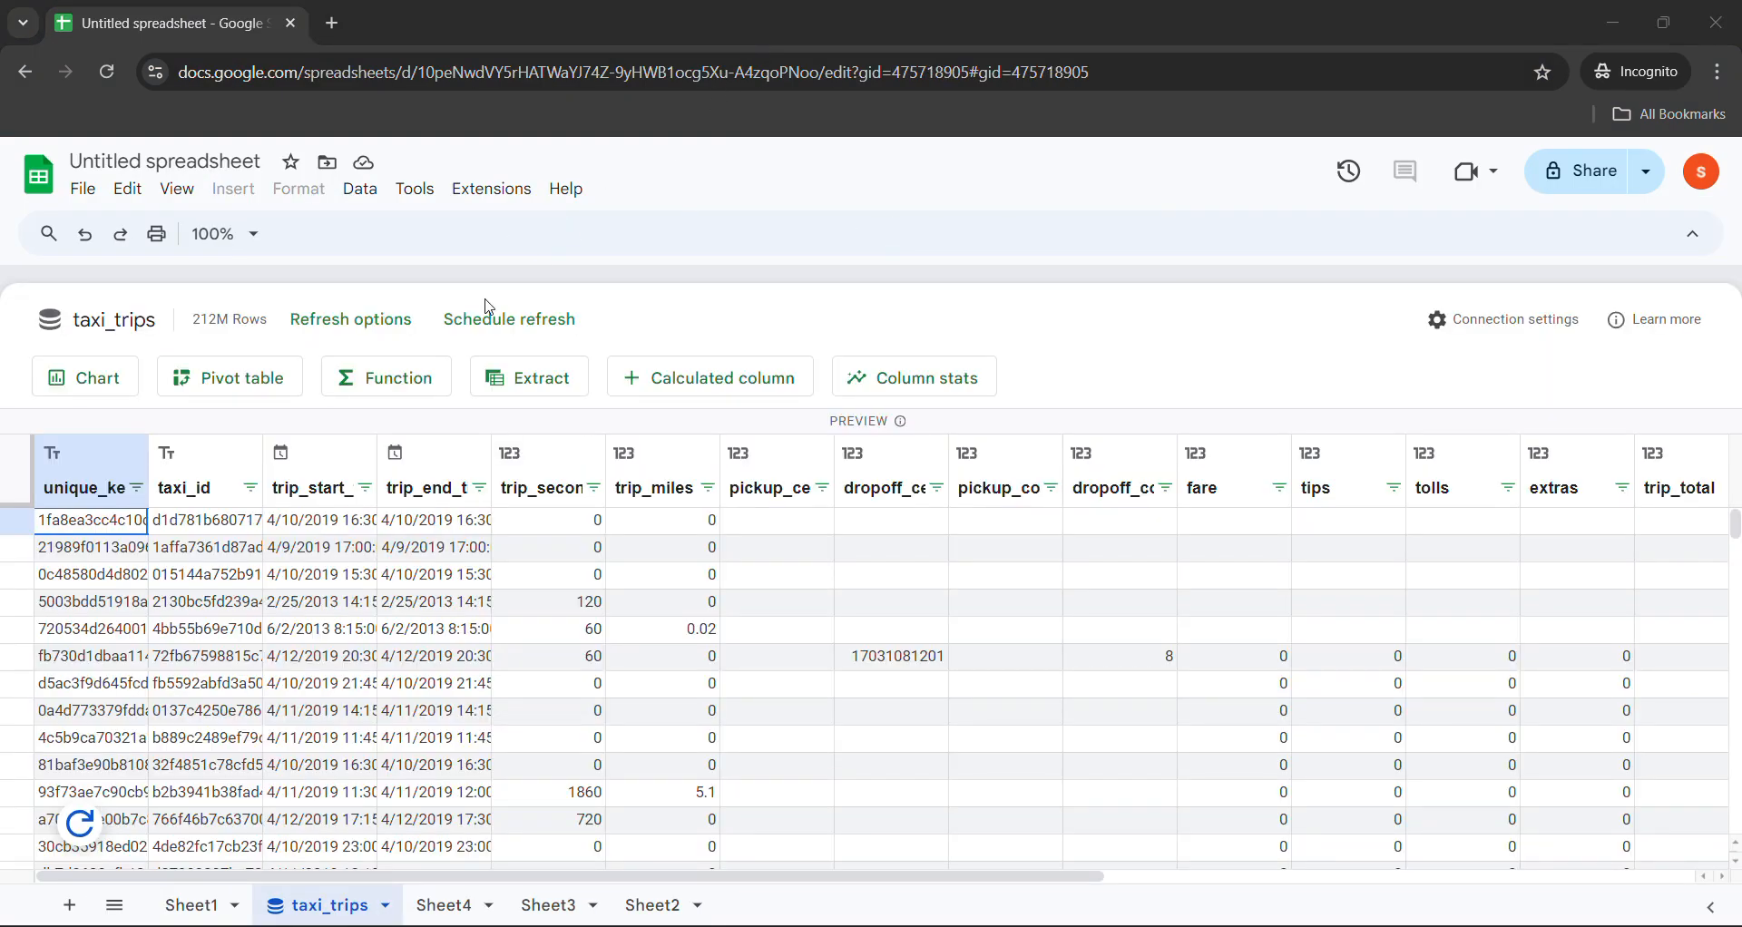
{"action": "left_click", "coordinate": [261, 395]}
{"action": "left_click", "coordinate": [985, 675]}
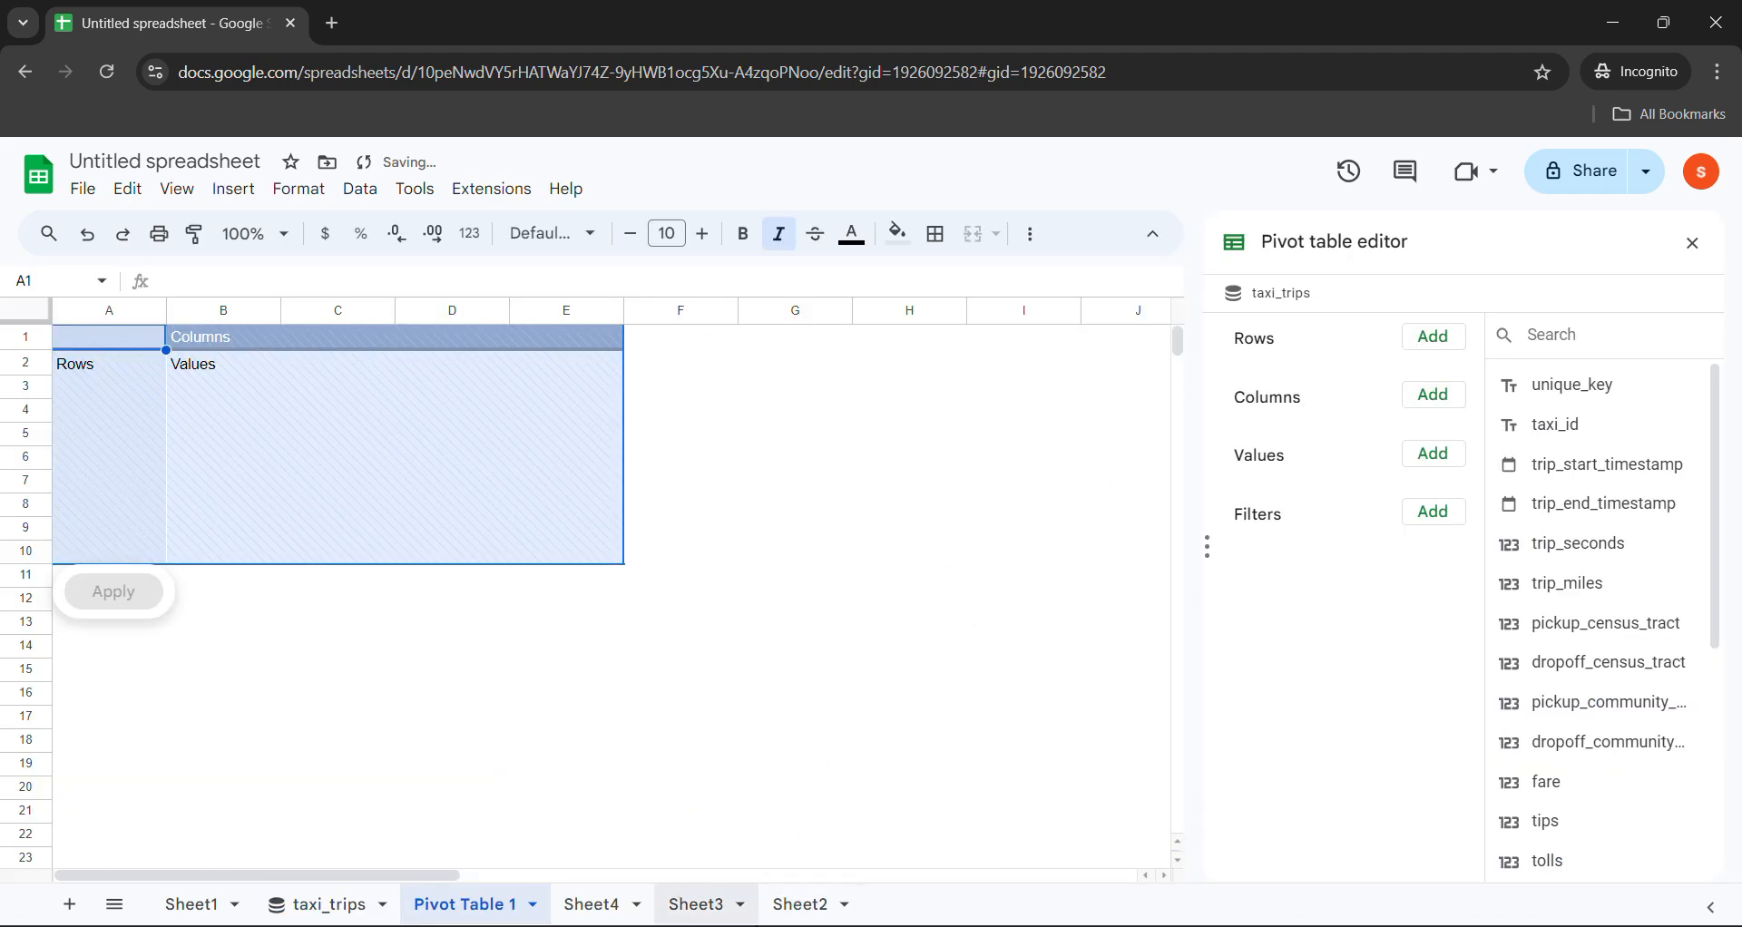
Copy trip_start_timestamp from the lab instructions, find that column for the pivot table, and add it to Rows.
{"action": "mouse_move", "coordinate": [633, 875]}
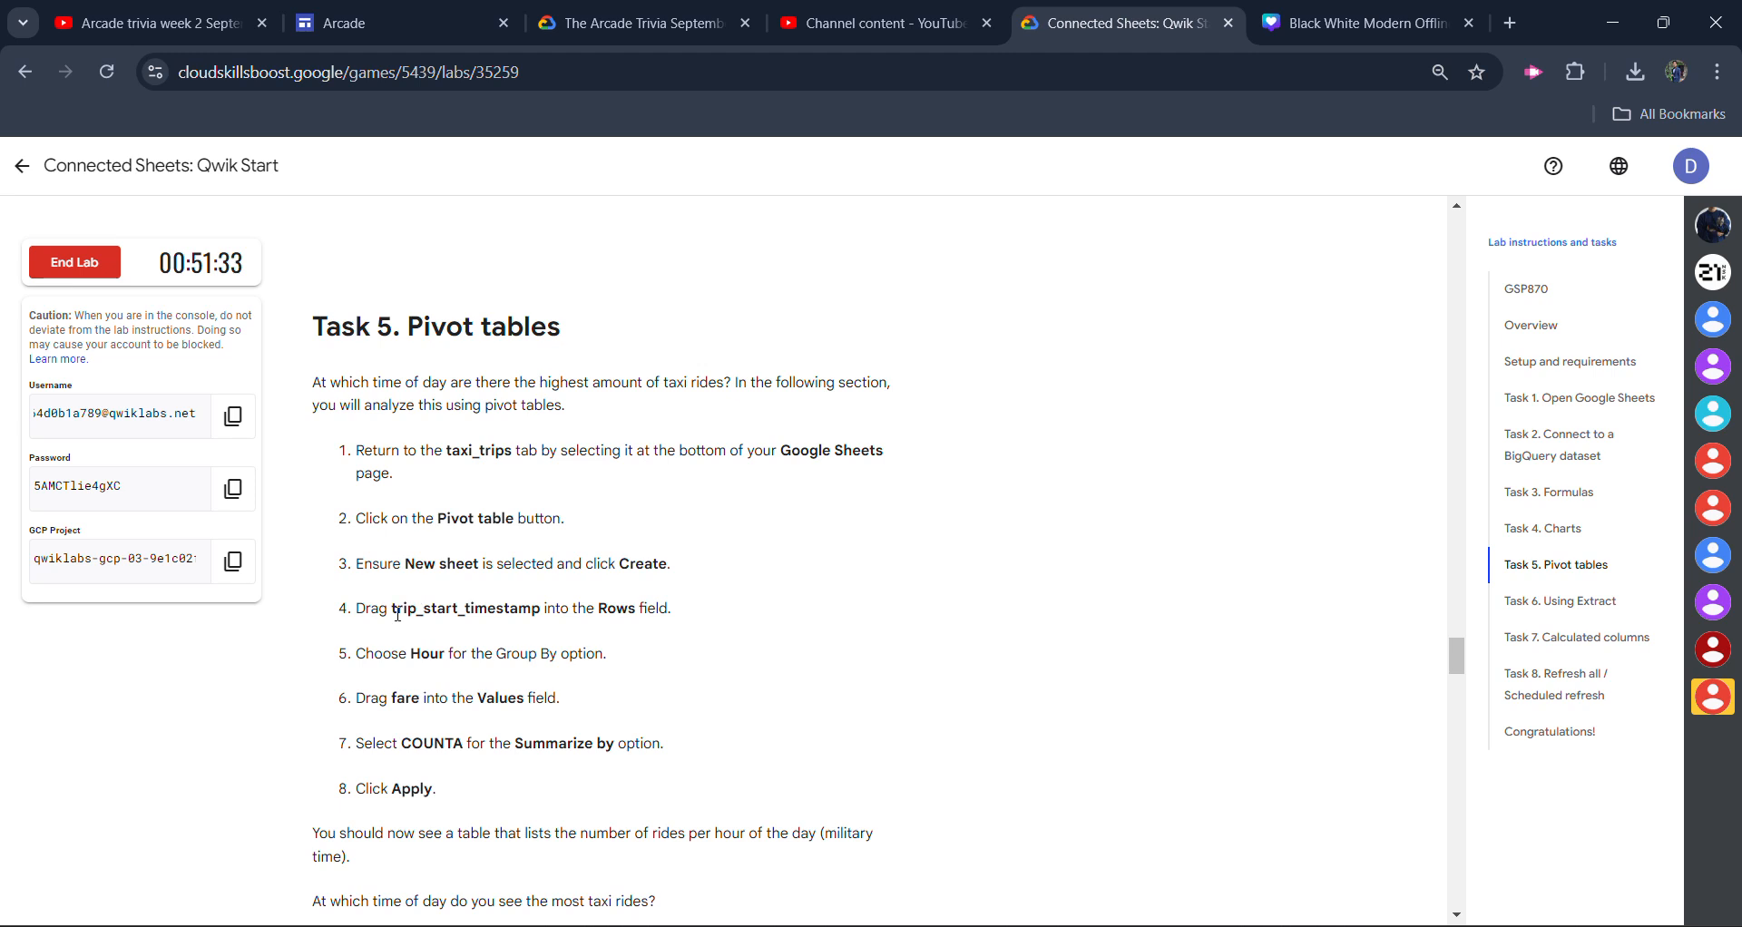
{"action": "left_click_drag", "start_coordinate": [395, 608], "coordinate": [544, 614]}
{"action": "key", "text": "ctrl+c"}
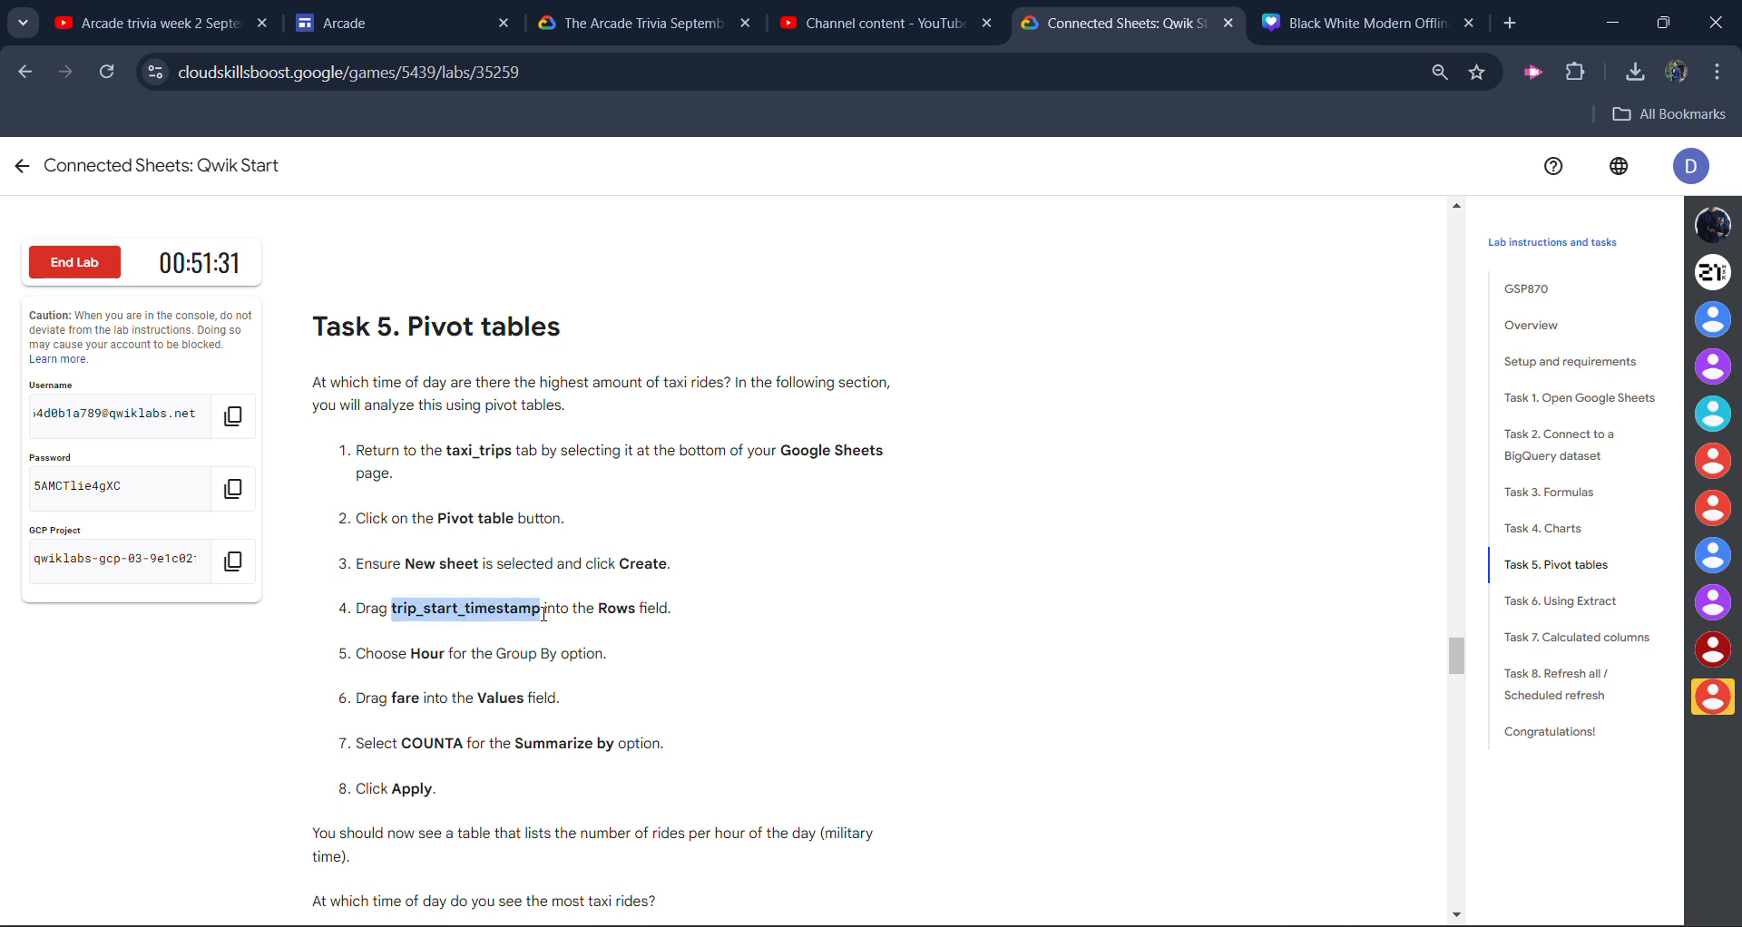
{"action": "mouse_move", "coordinate": [791, 925]}
{"action": "mouse_move", "coordinate": [952, 925]}
{"action": "left_click", "coordinate": [1035, 843]}
{"action": "key", "text": "ctrl+v"}
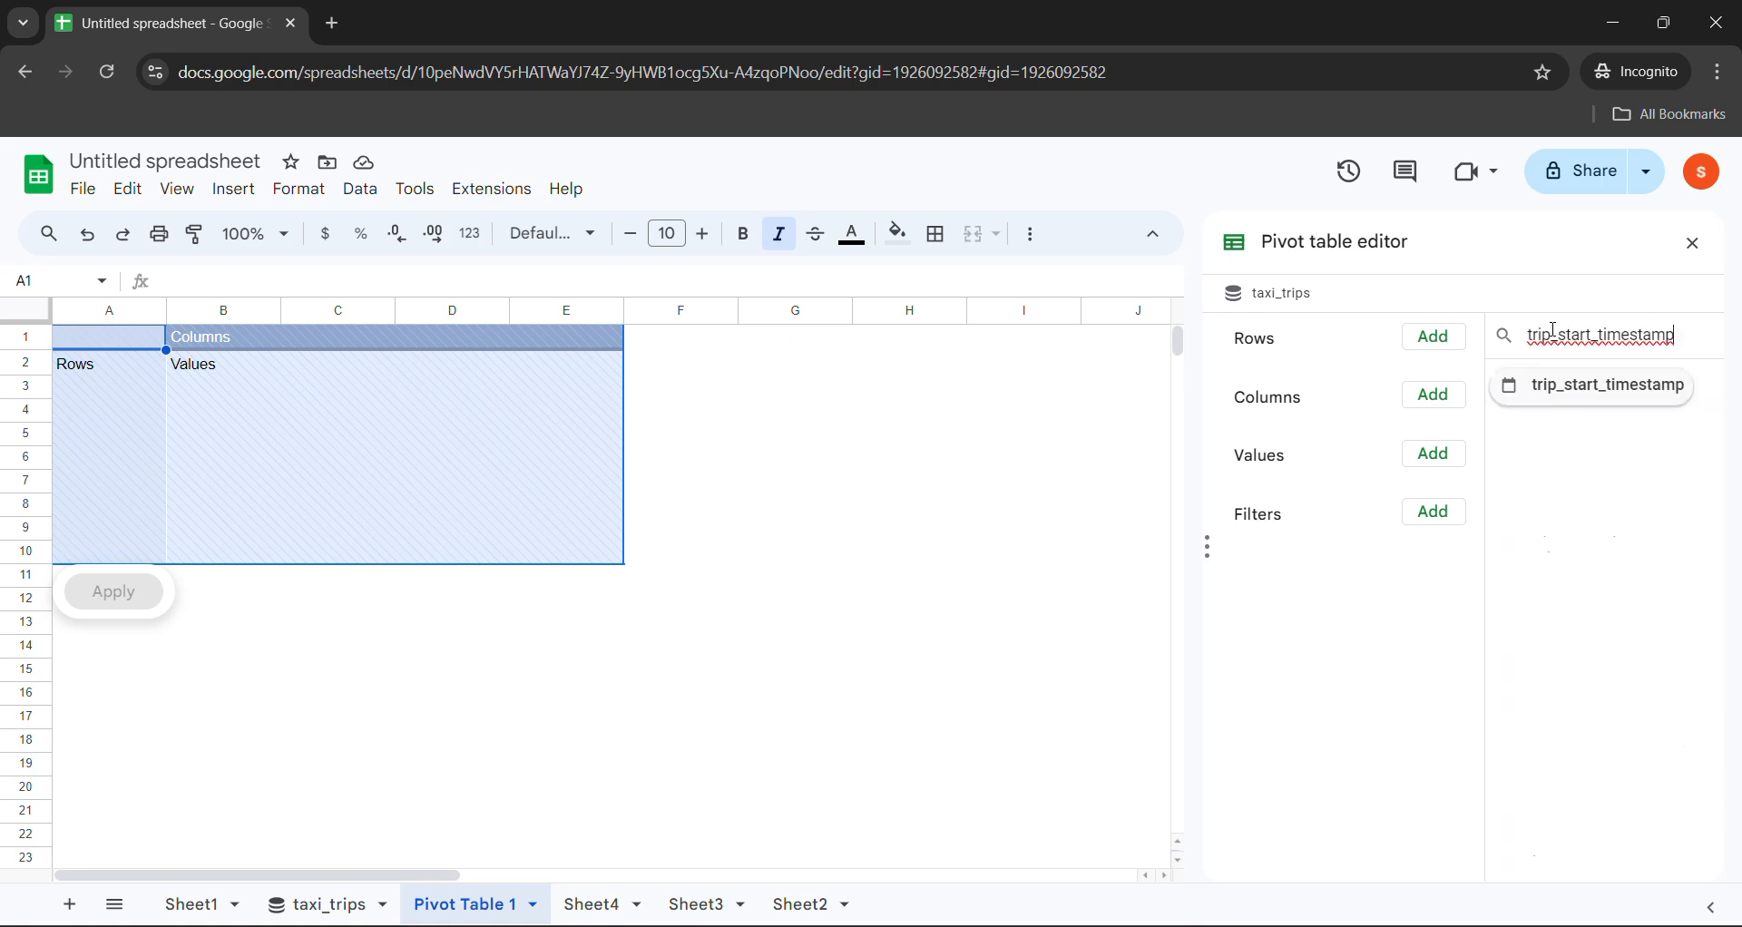
{"action": "left_click_drag", "start_coordinate": [1561, 386], "coordinate": [1290, 332]}
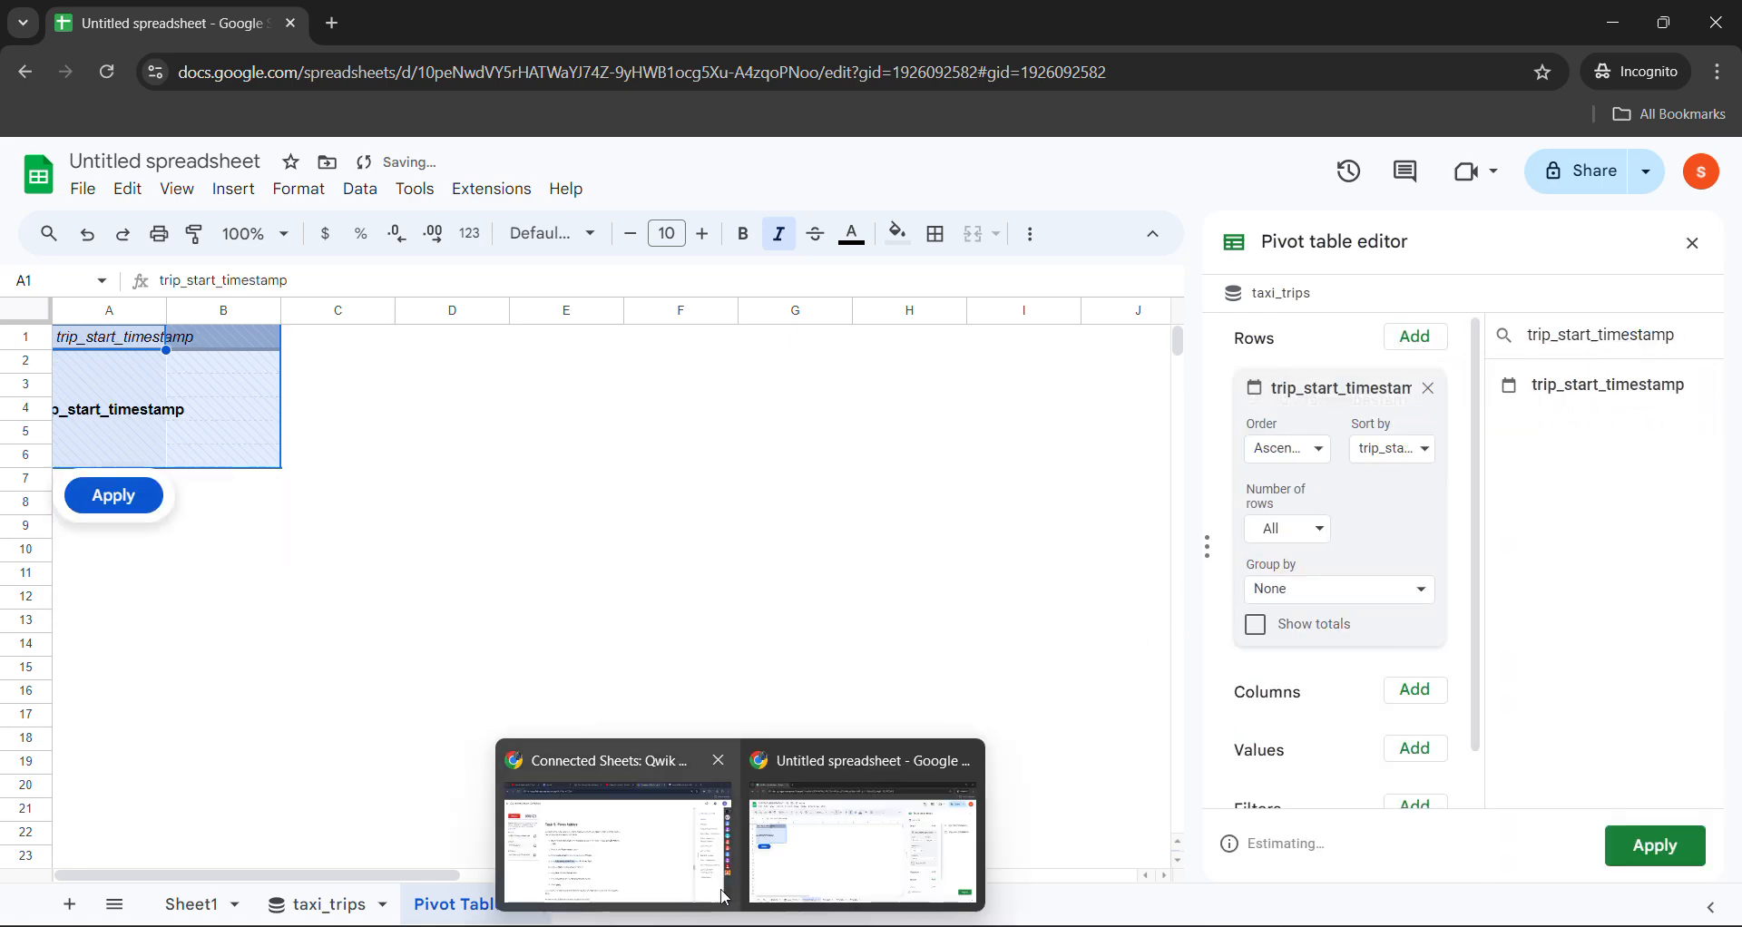
Check the grouping instruction in the lab and group the pivot table's trip_start_timestamp rows by Hour.
{"action": "left_click", "coordinate": [726, 898]}
{"action": "scroll", "coordinate": [440, 494], "scroll_direction": "down", "scroll_amount": 3}
{"action": "left_click_drag", "start_coordinate": [411, 426], "coordinate": [416, 473]}
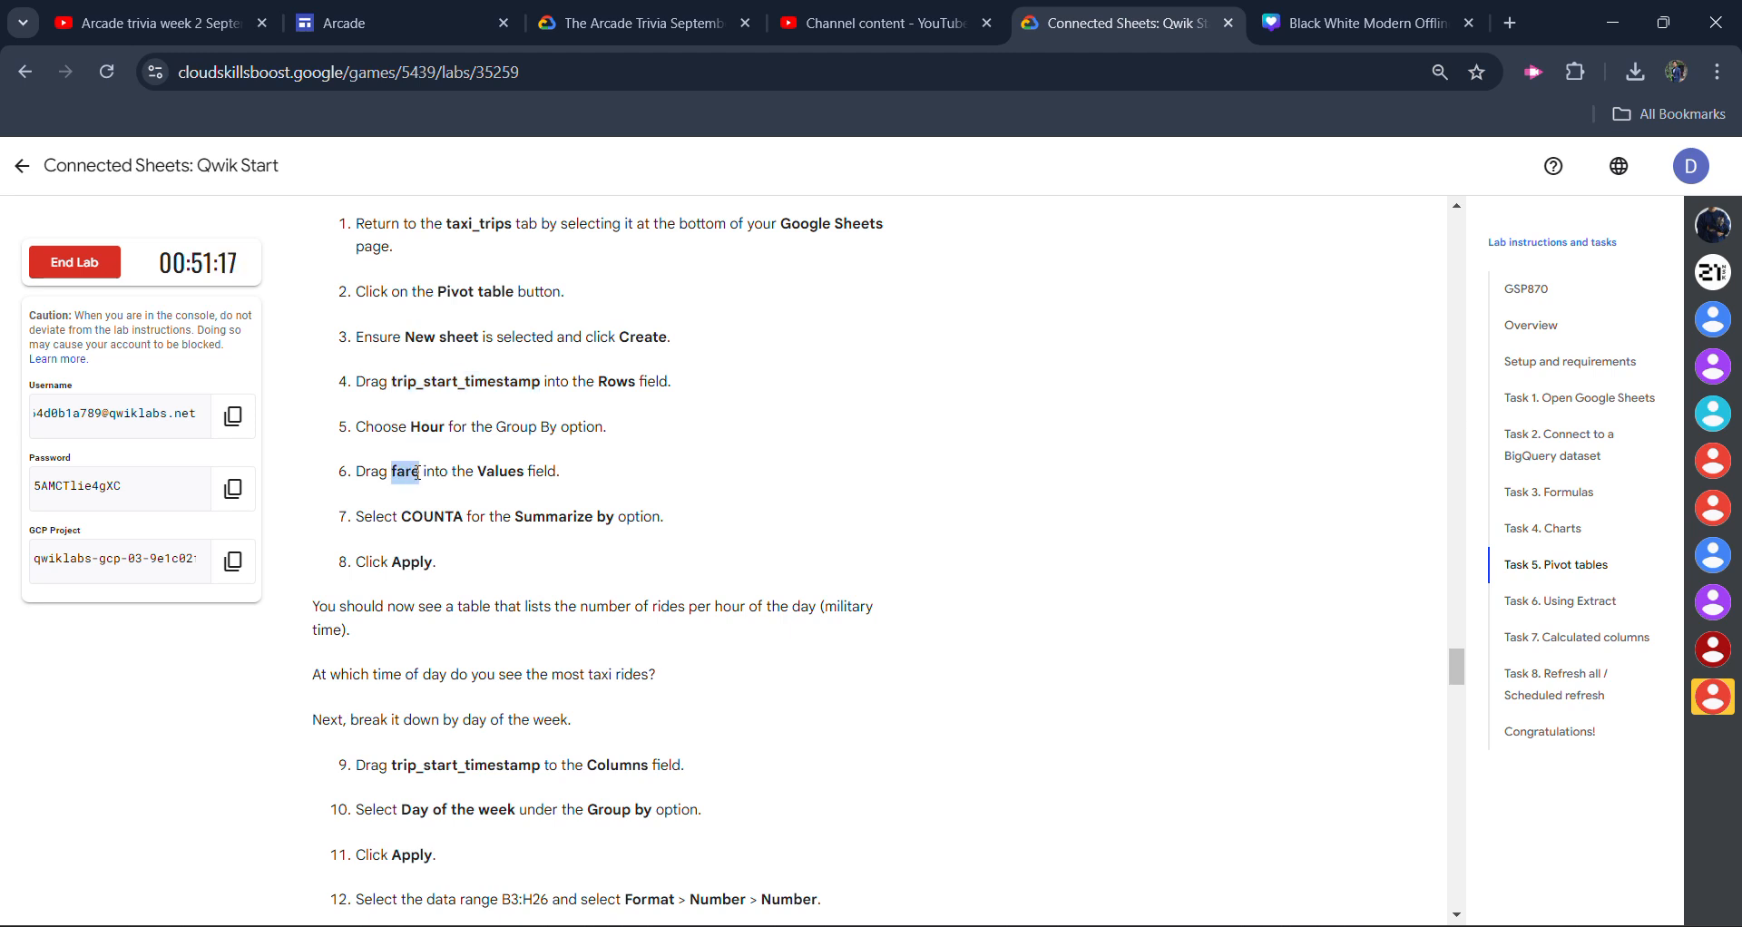
{"action": "left_click", "coordinate": [737, 925]}
{"action": "left_click", "coordinate": [855, 844]}
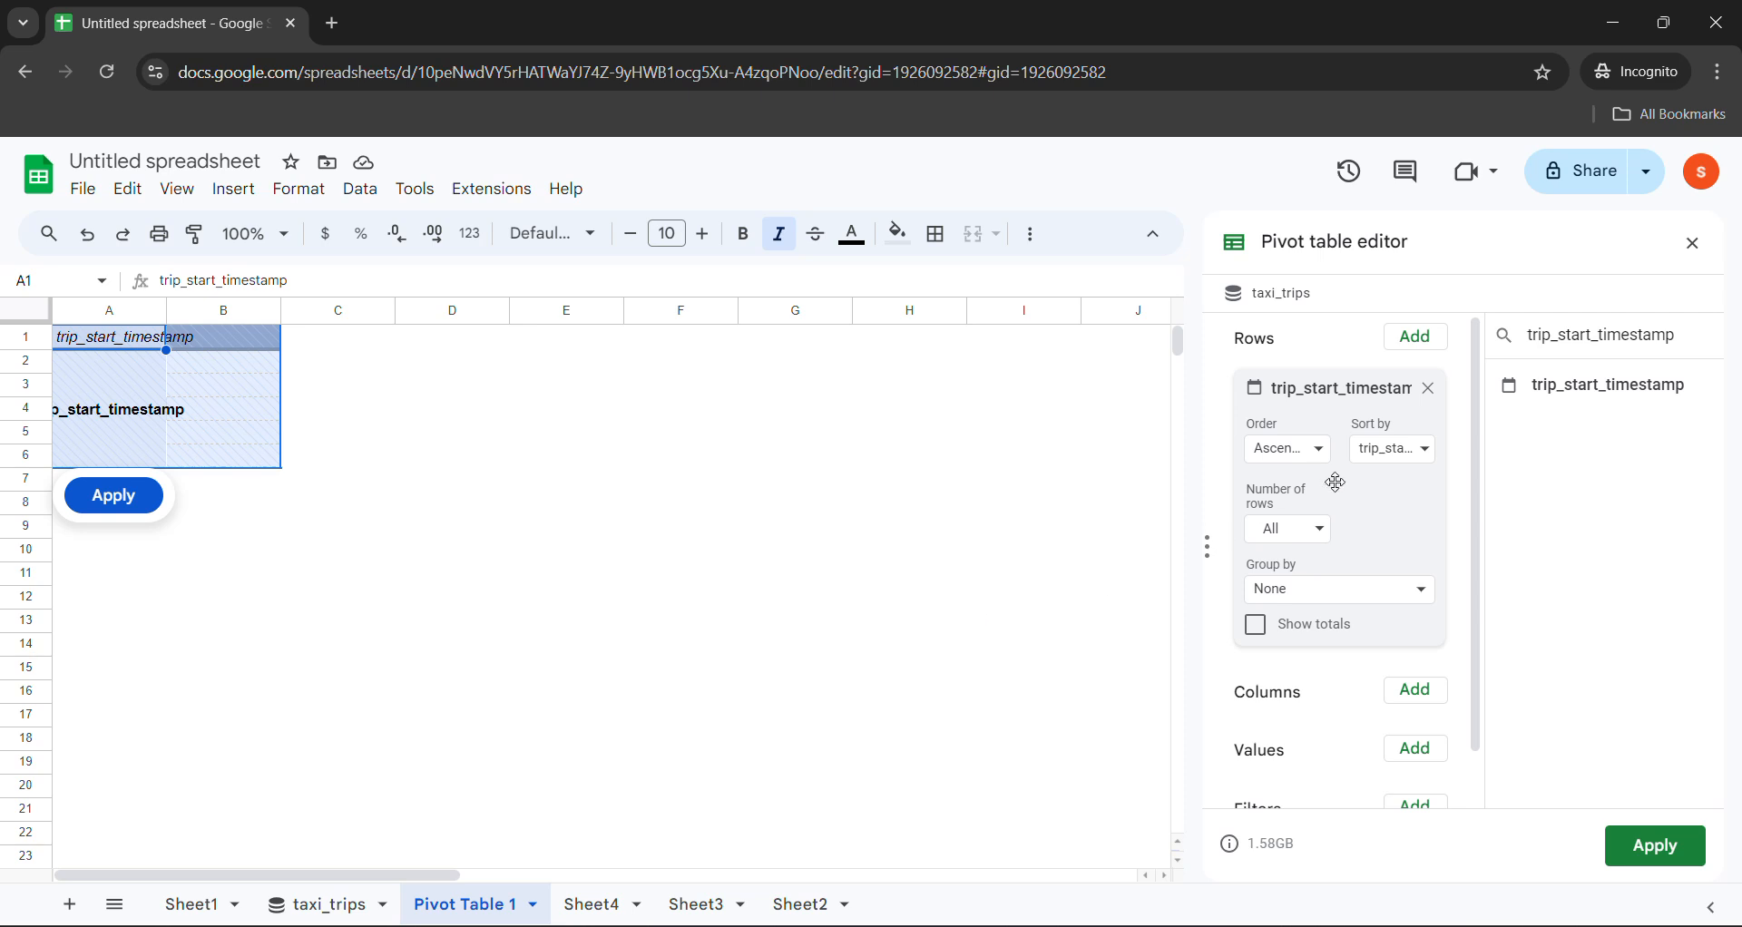
{"action": "left_click", "coordinate": [1303, 594]}
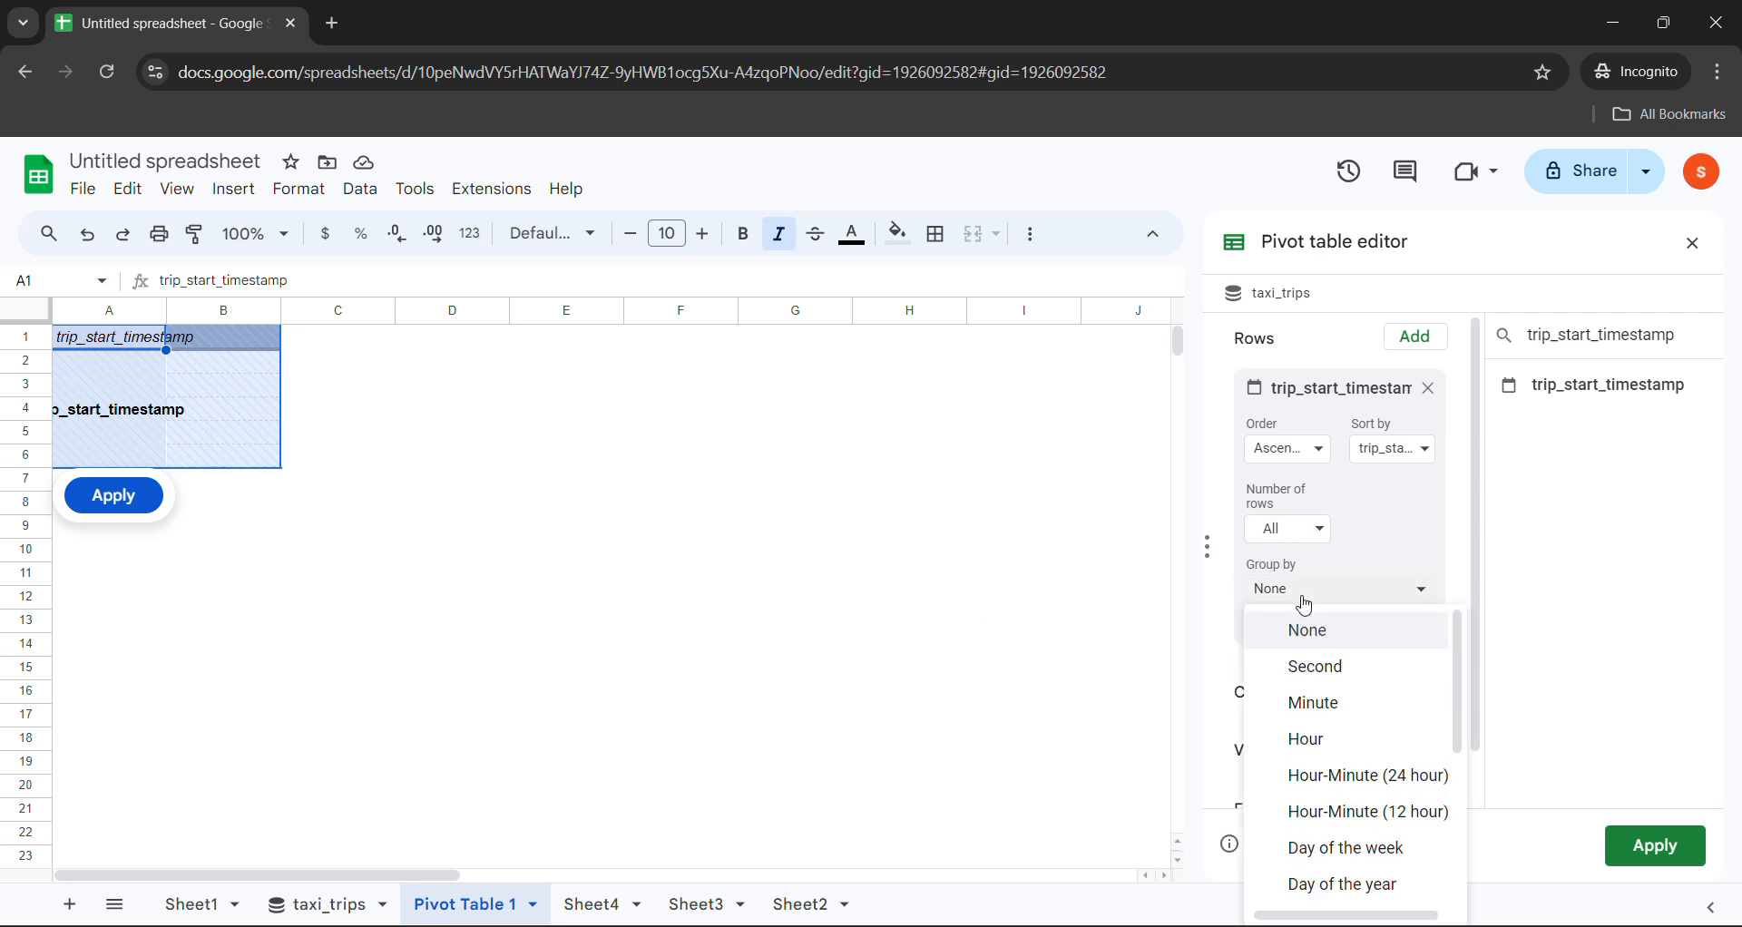
{"action": "left_click", "coordinate": [1317, 742]}
Search the pivot table's columns for fare, add it to Values, and summarize it by COUNTA.
{"action": "double_click", "coordinate": [1623, 338]}
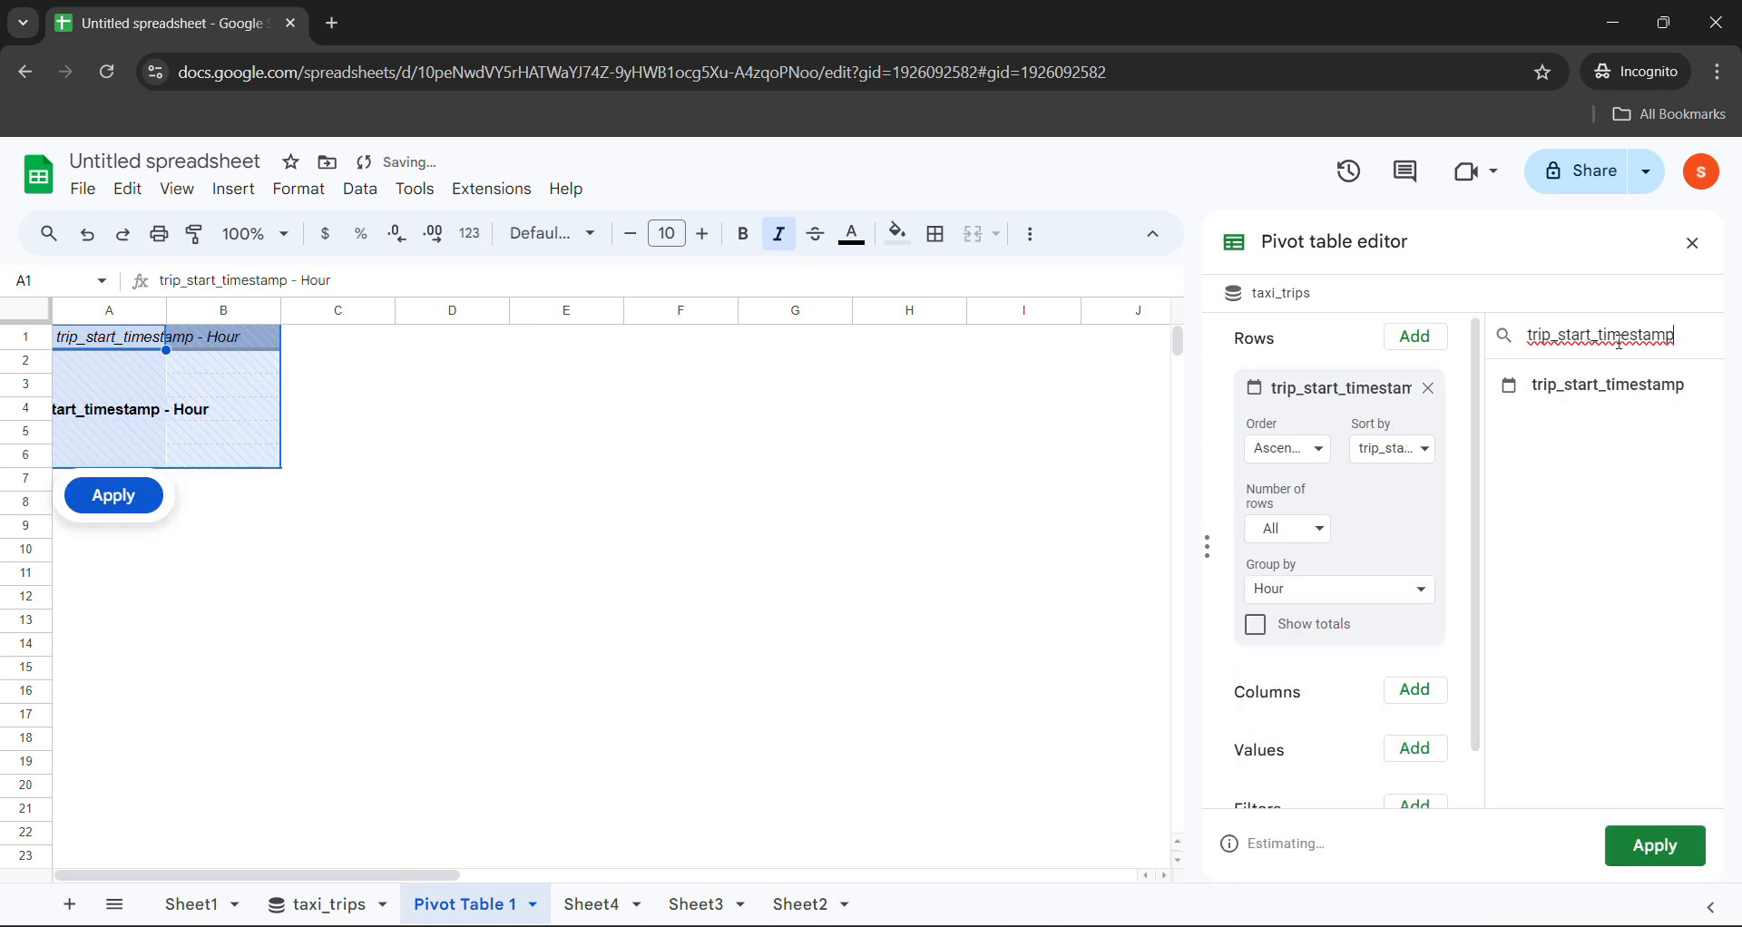
{"action": "type", "text": "fare"}
{"action": "left_click_drag", "start_coordinate": [1540, 400], "coordinate": [1306, 767]}
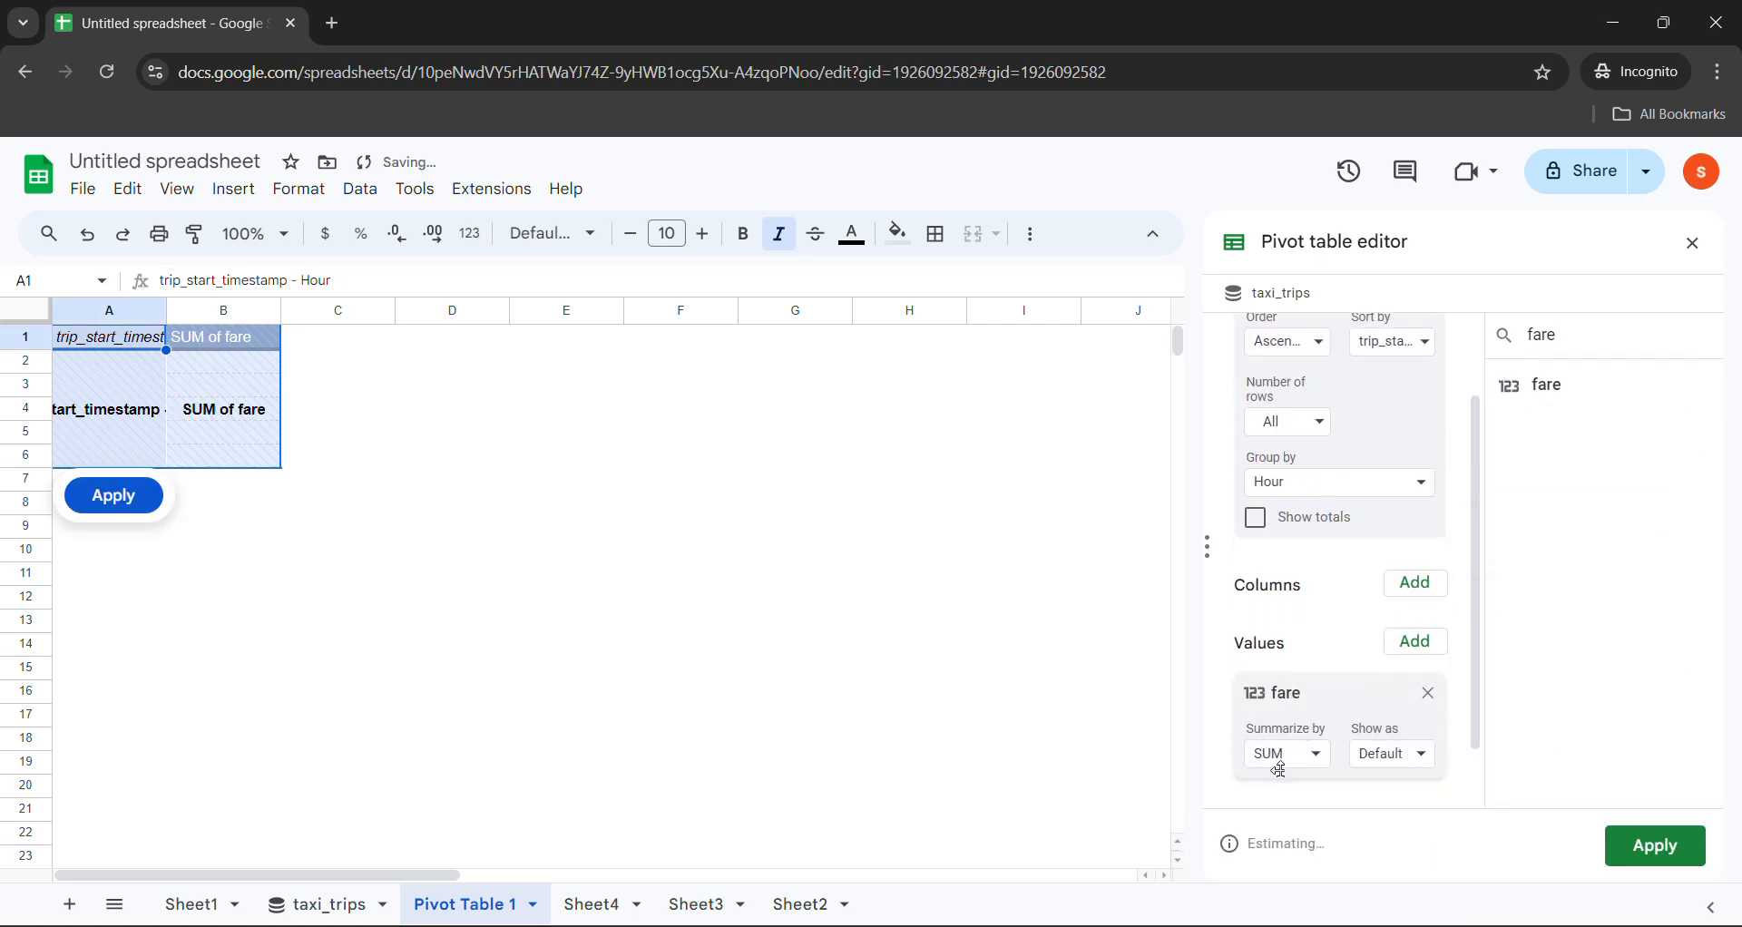
{"action": "left_click", "coordinate": [1301, 757]}
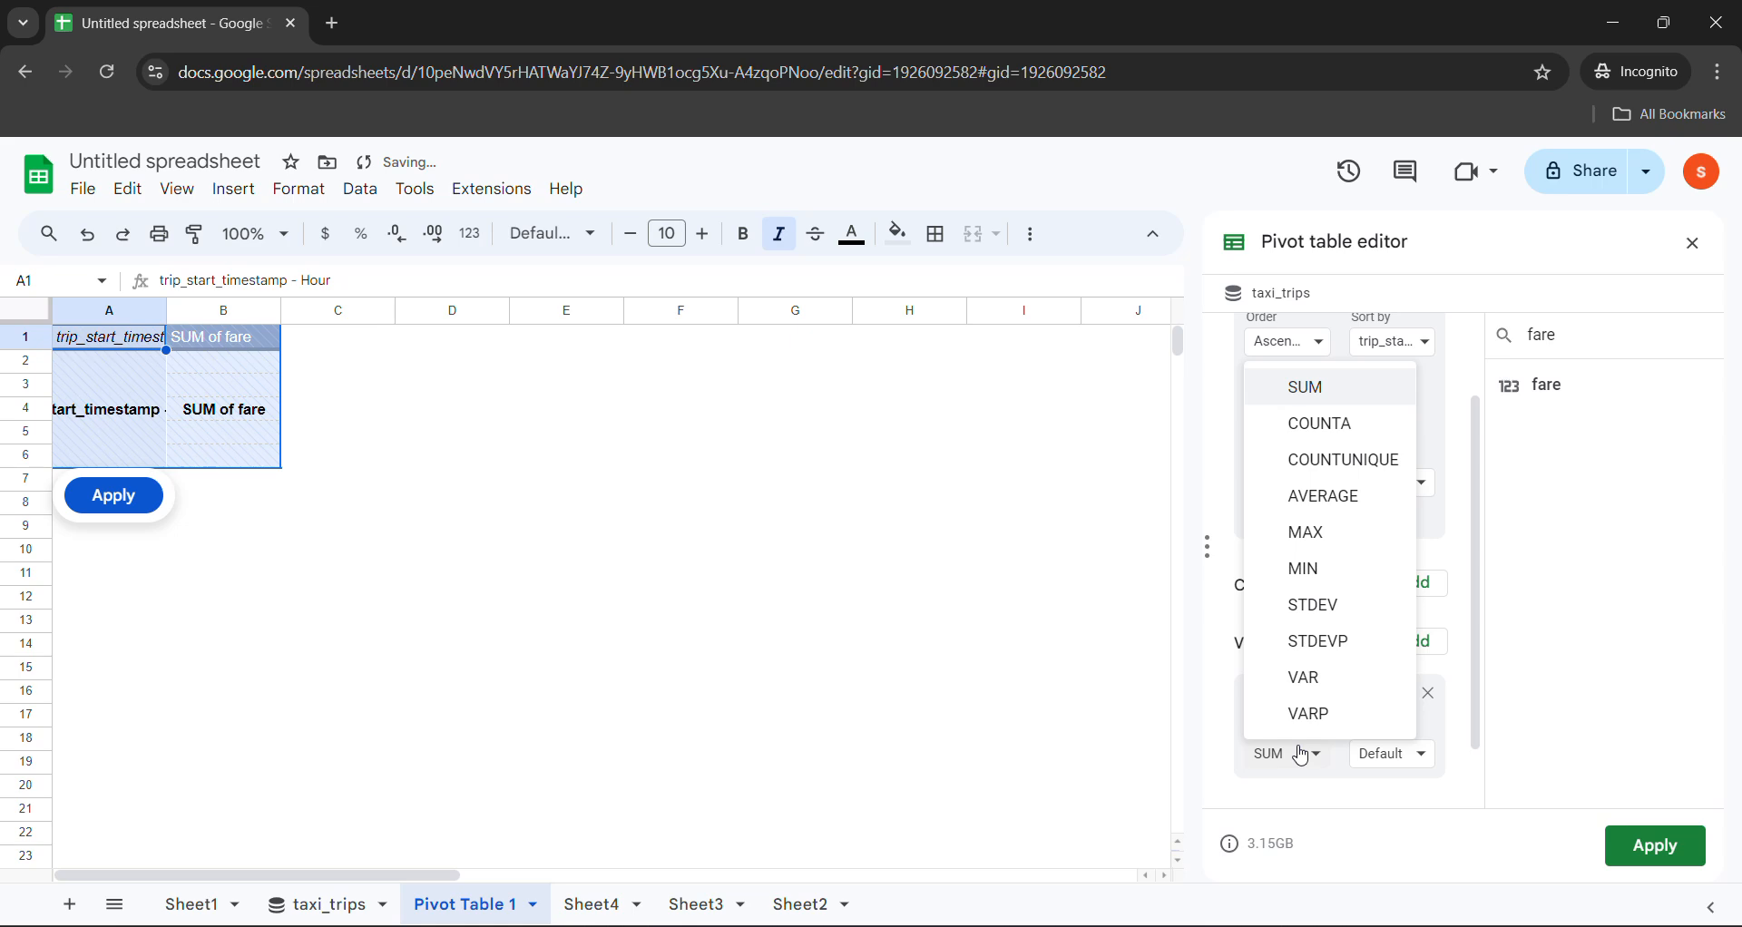
{"action": "left_click", "coordinate": [1320, 424]}
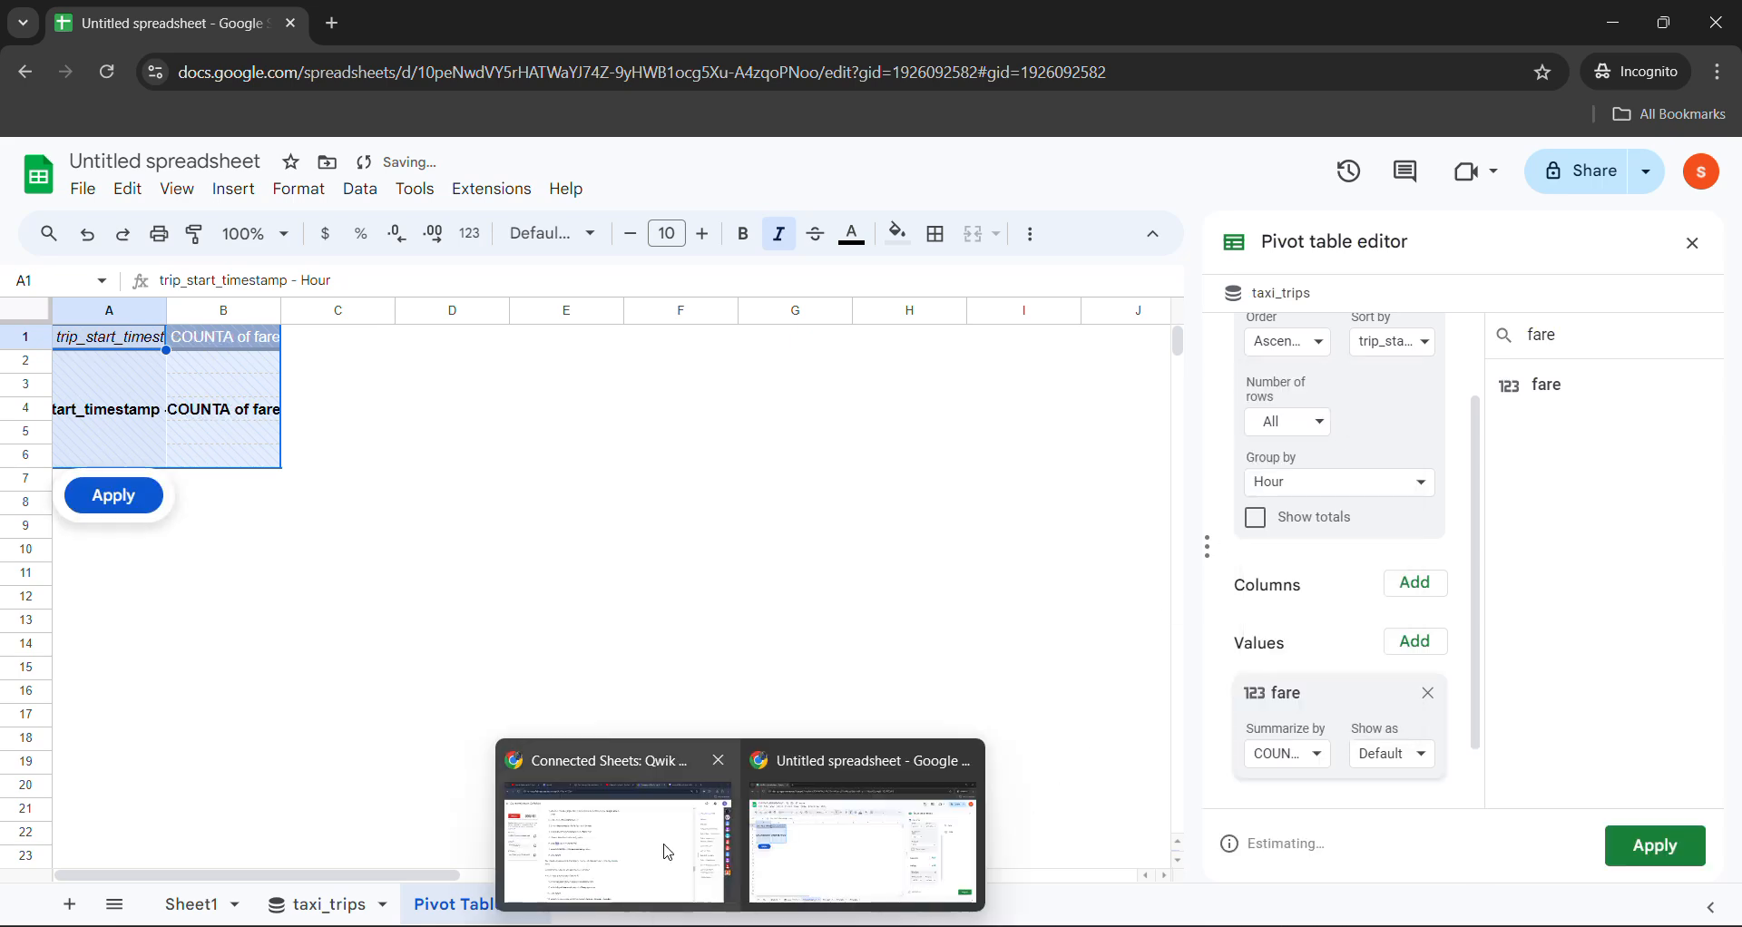
Review the lab's next pivot table instructions and copy the column name trip_start_timestamp from the Columns instruction.
{"action": "left_click", "coordinate": [669, 852]}
{"action": "scroll", "coordinate": [428, 284], "scroll_direction": "down", "scroll_amount": 2}
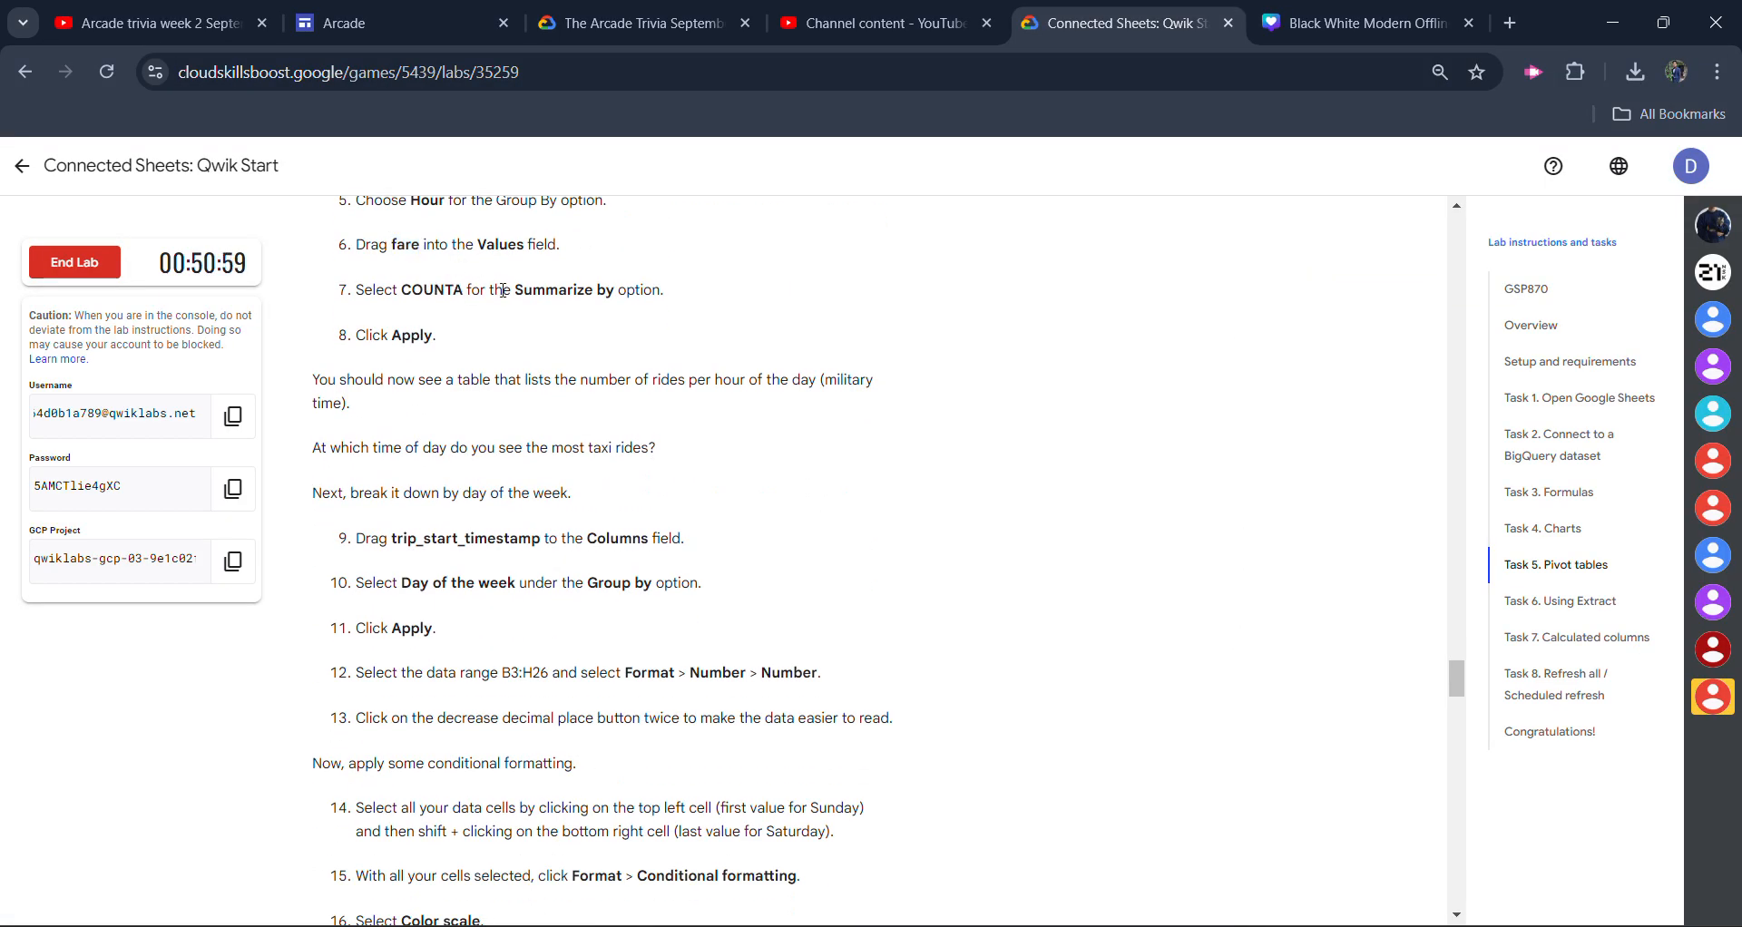
{"action": "left_click_drag", "start_coordinate": [523, 290], "coordinate": [607, 291]}
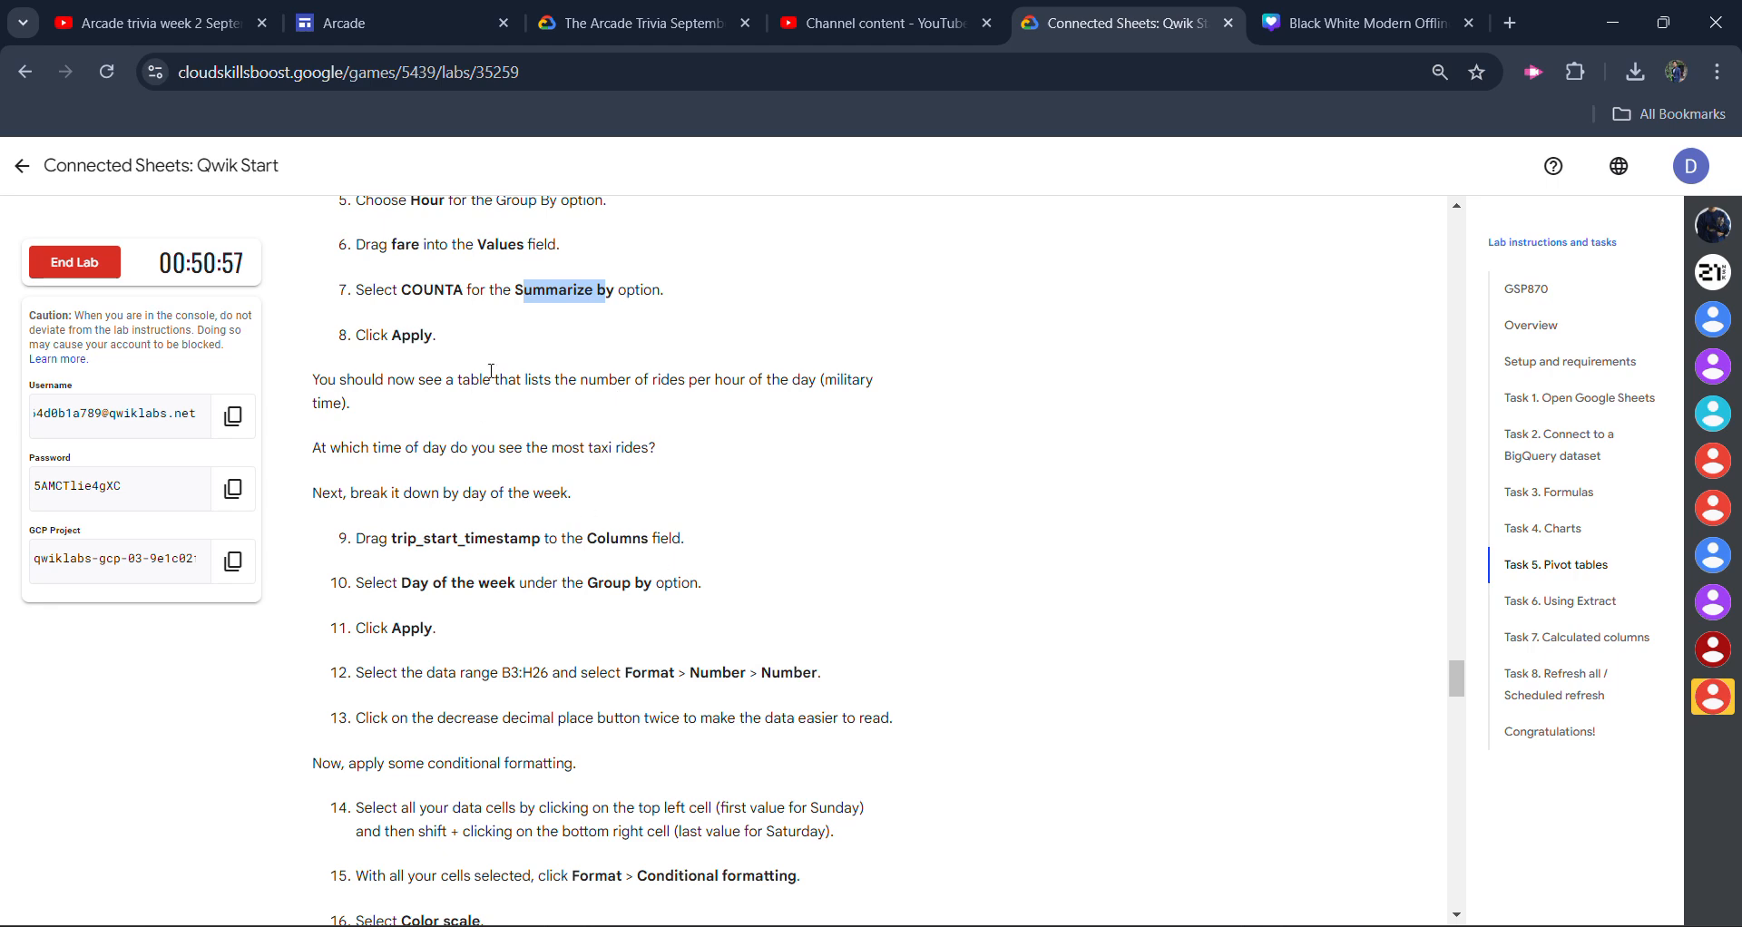
{"action": "left_click_drag", "start_coordinate": [395, 360], "coordinate": [397, 372]}
{"action": "scroll", "coordinate": [443, 430], "scroll_direction": "down", "scroll_amount": 2}
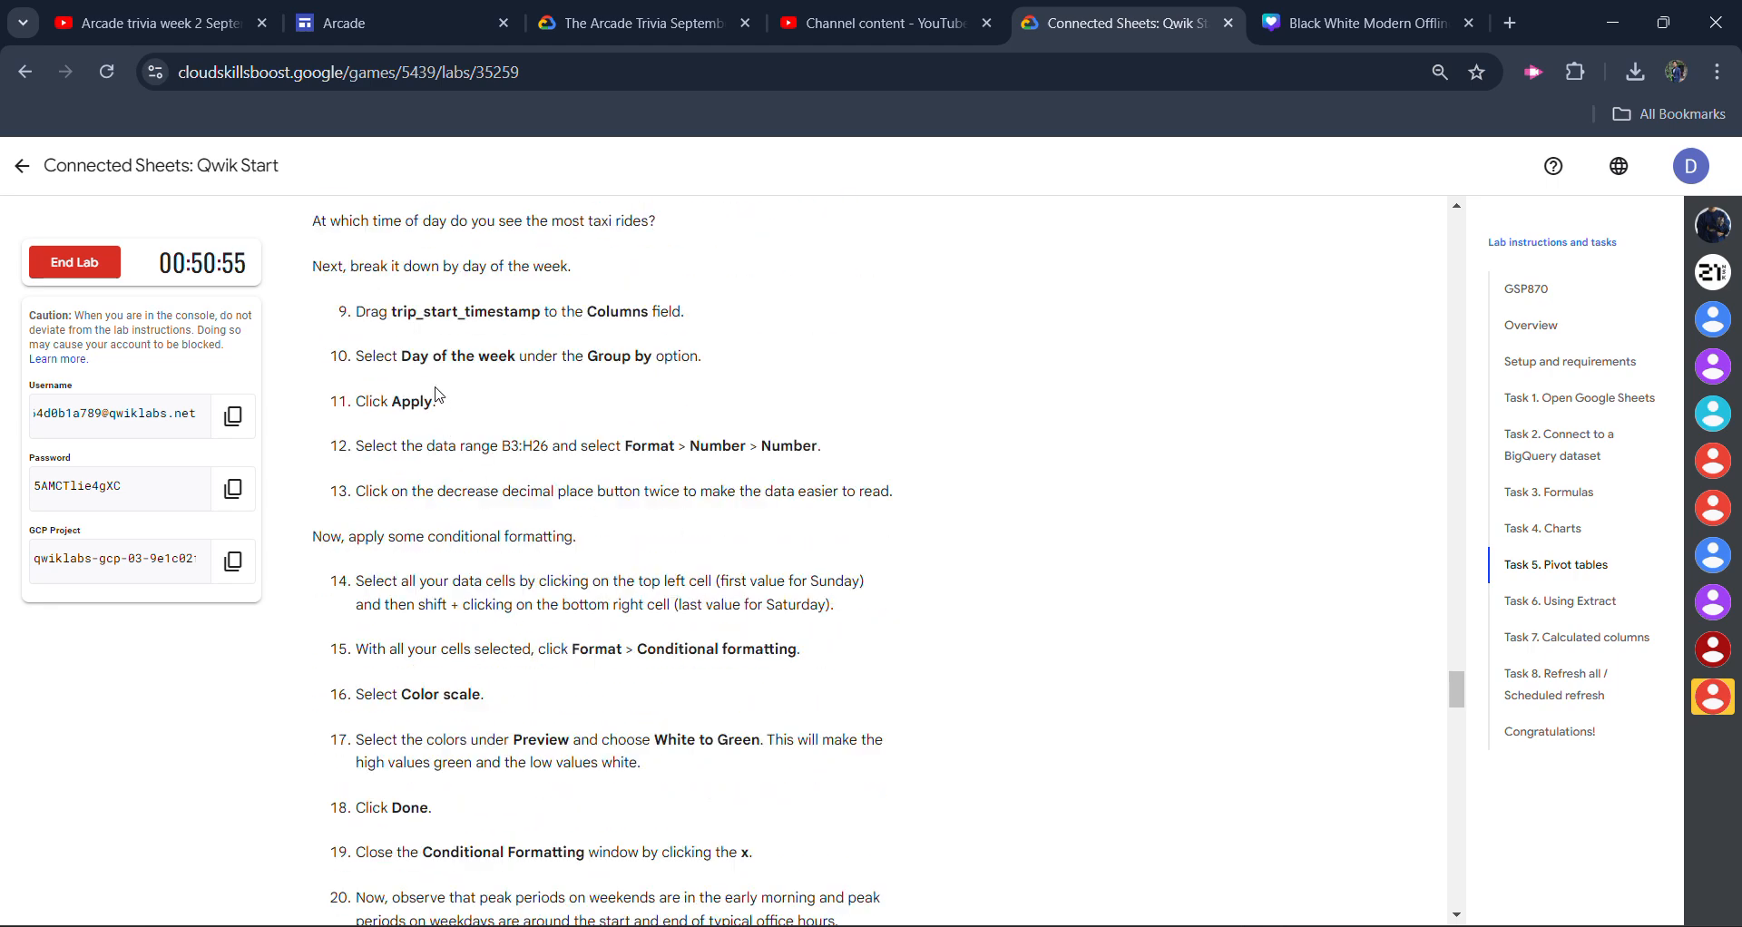
{"action": "left_click_drag", "start_coordinate": [391, 315], "coordinate": [545, 316]}
{"action": "key", "text": "ctrl+c"}
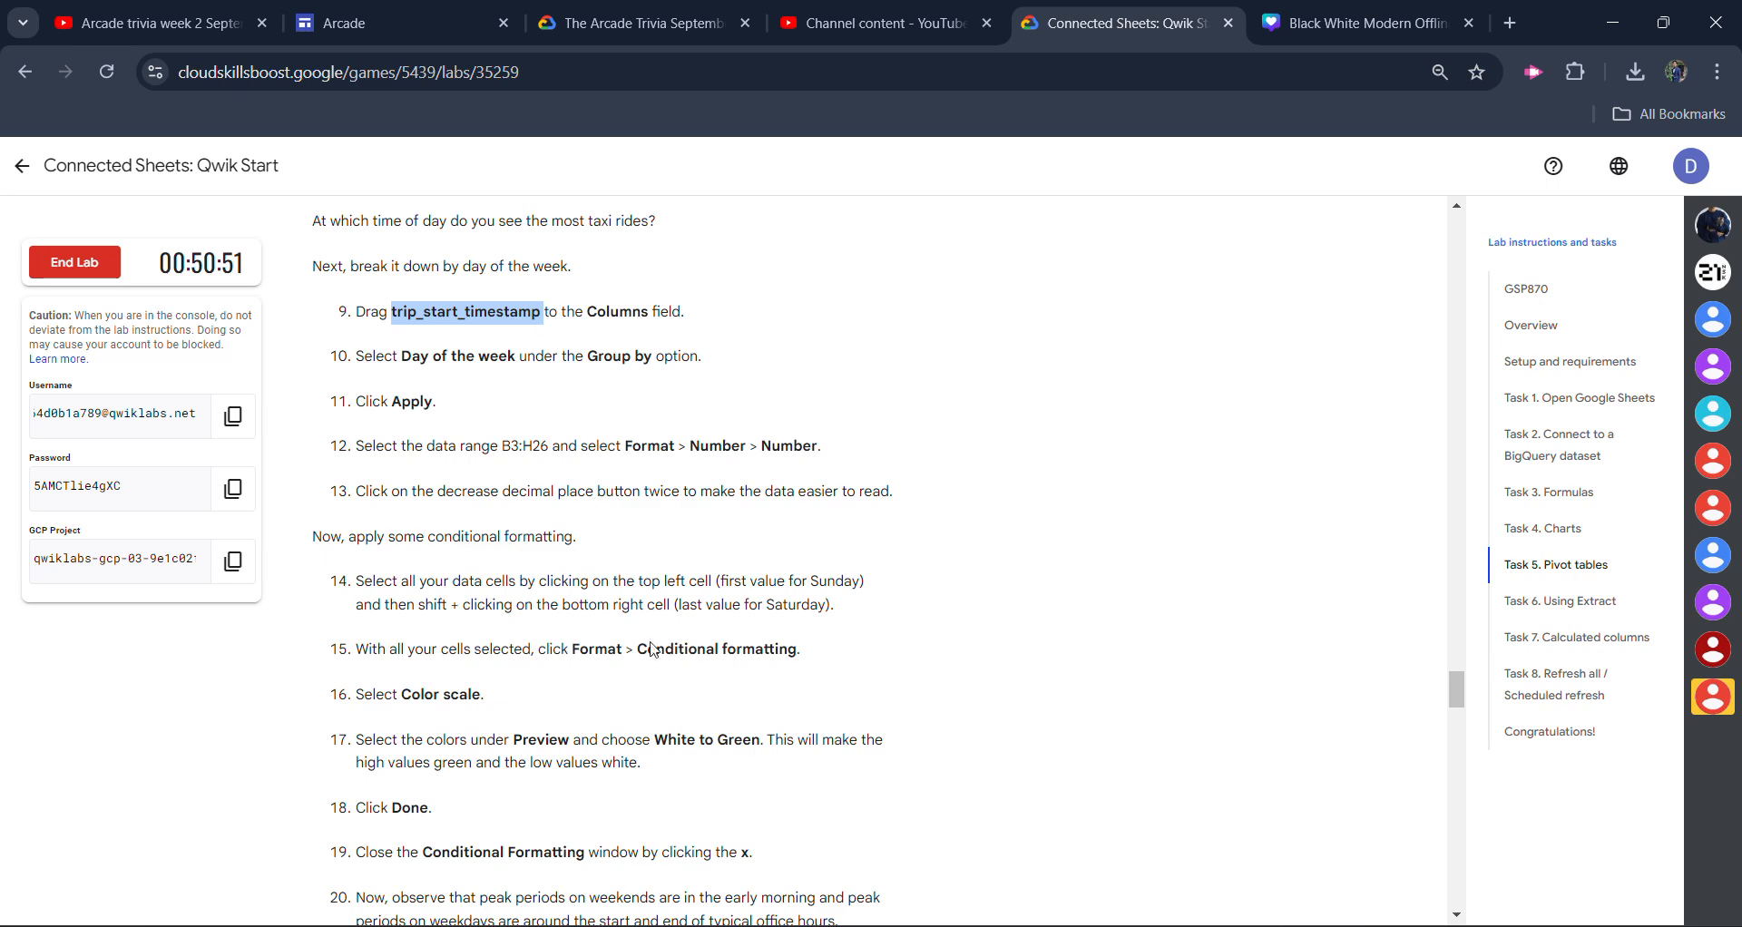
Search the pivot table's available columns for trip_start_timestamp and add it to Columns.
{"action": "mouse_move", "coordinate": [713, 898]}
{"action": "left_click", "coordinate": [797, 860]}
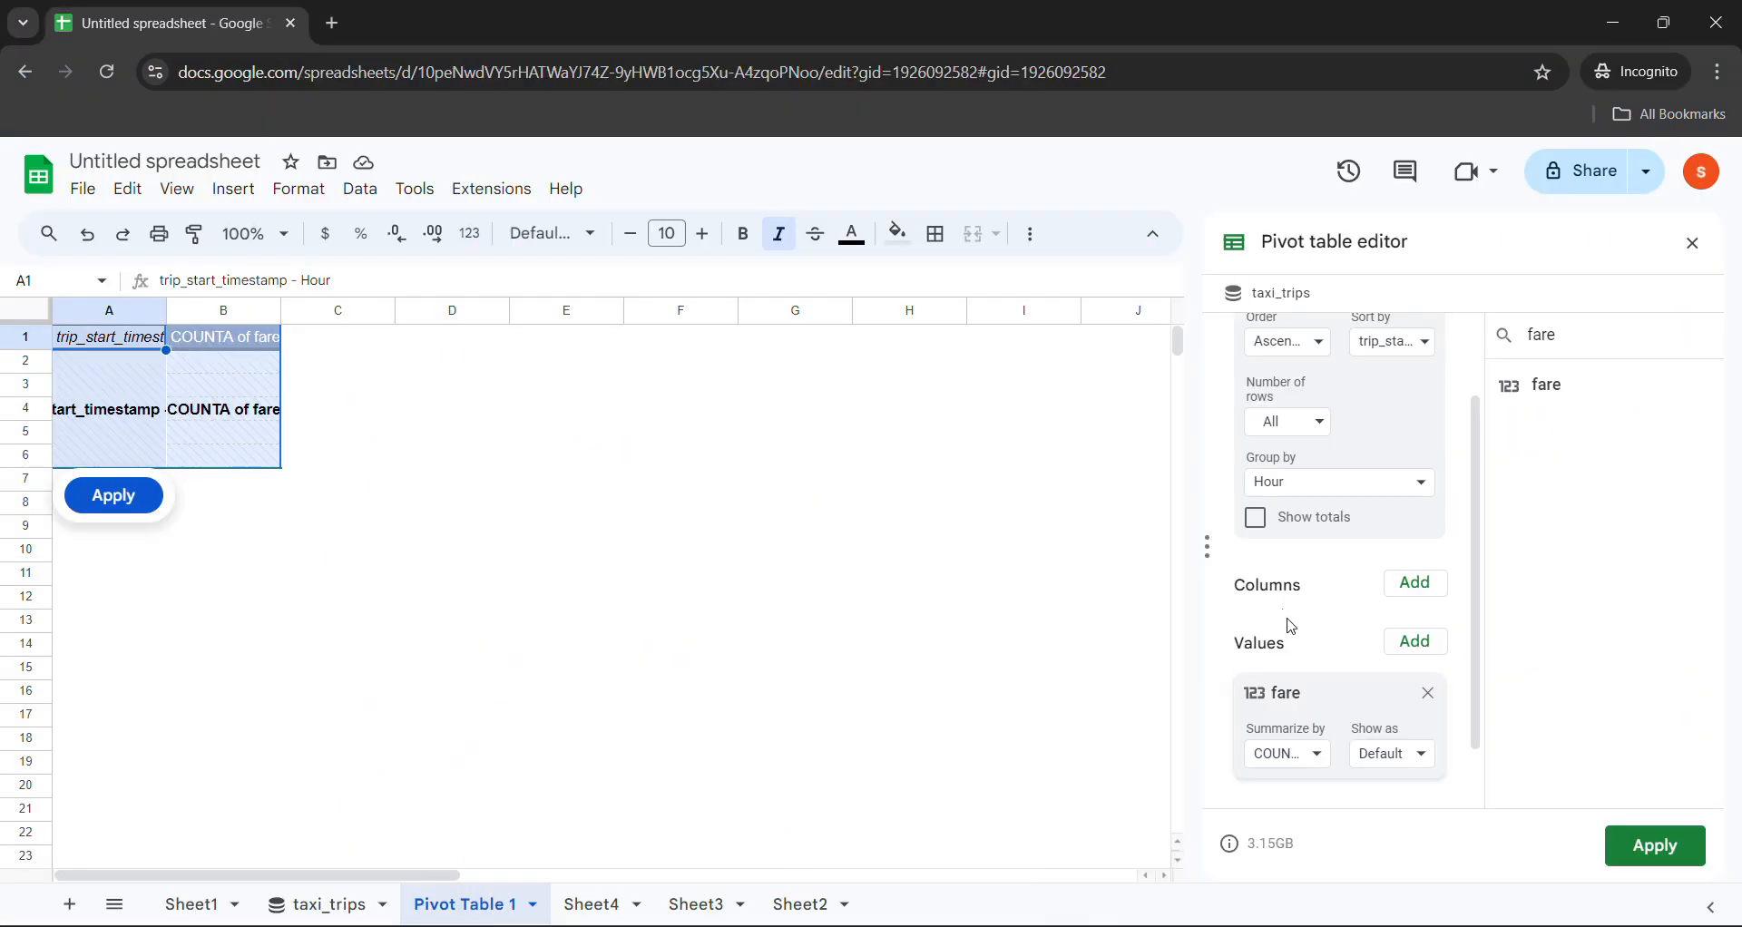
{"action": "scroll", "coordinate": [1332, 681], "scroll_direction": "down", "scroll_amount": 1}
{"action": "scroll", "coordinate": [1332, 681], "scroll_direction": "up", "scroll_amount": 2}
{"action": "double_click", "coordinate": [1570, 348]}
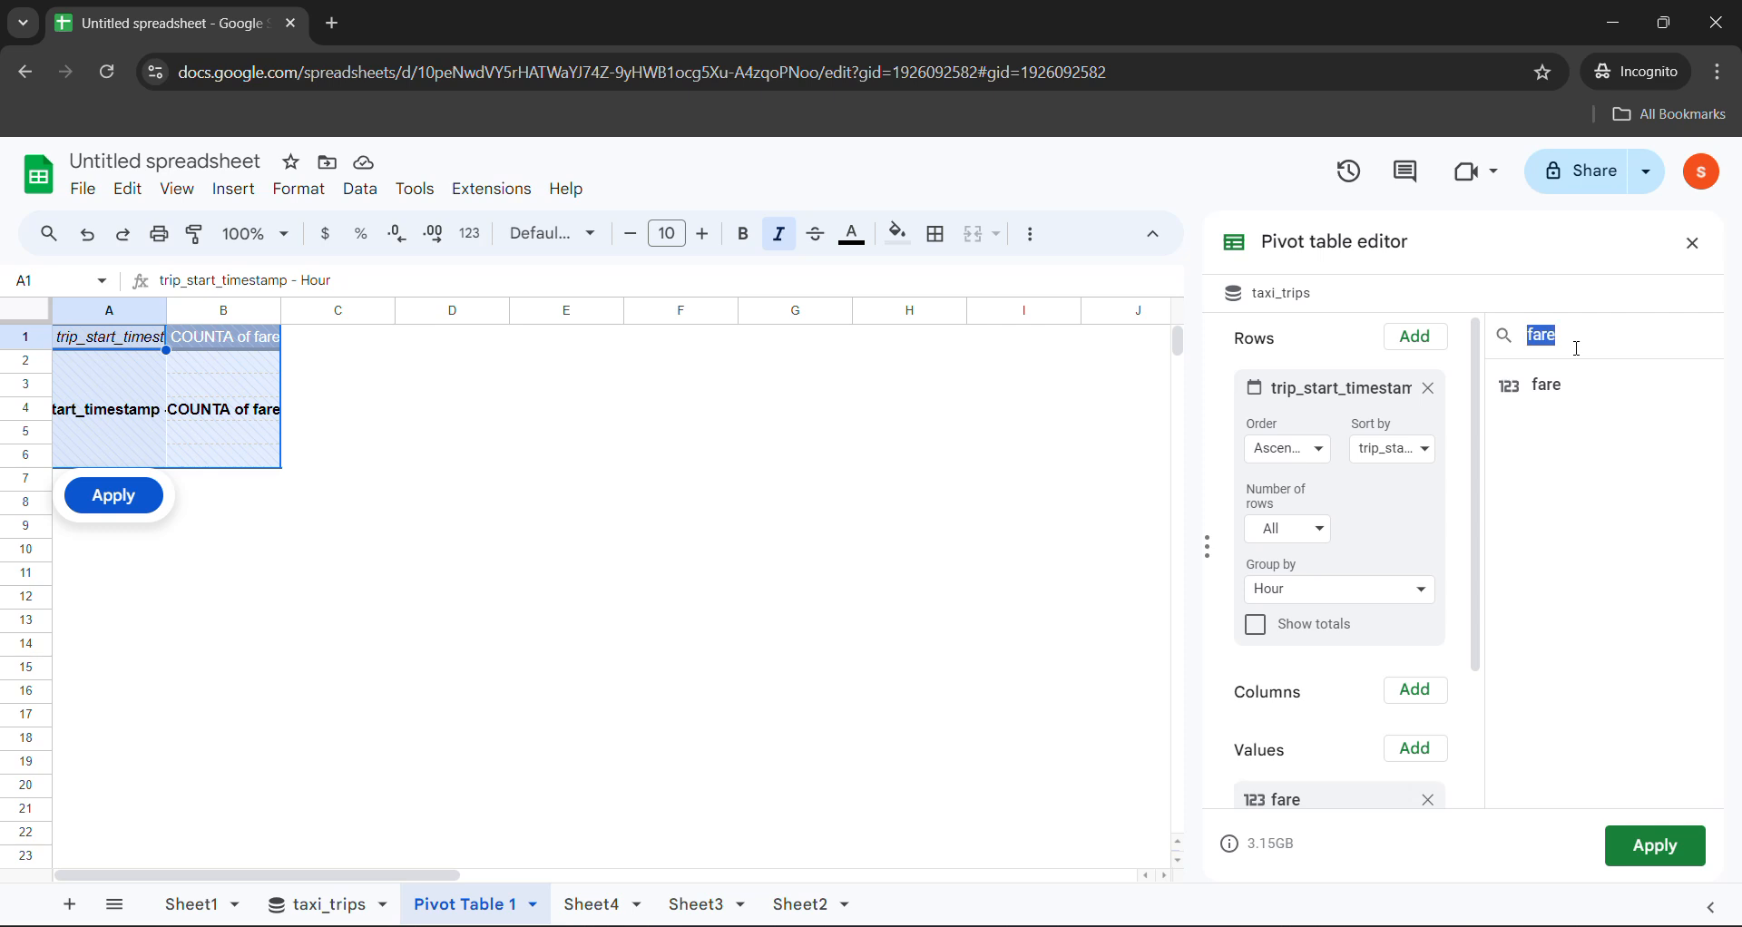
{"action": "key", "text": "BackSpace"}
{"action": "key", "text": "ctrl+v"}
{"action": "left_click_drag", "start_coordinate": [1570, 388], "coordinate": [1316, 726]}
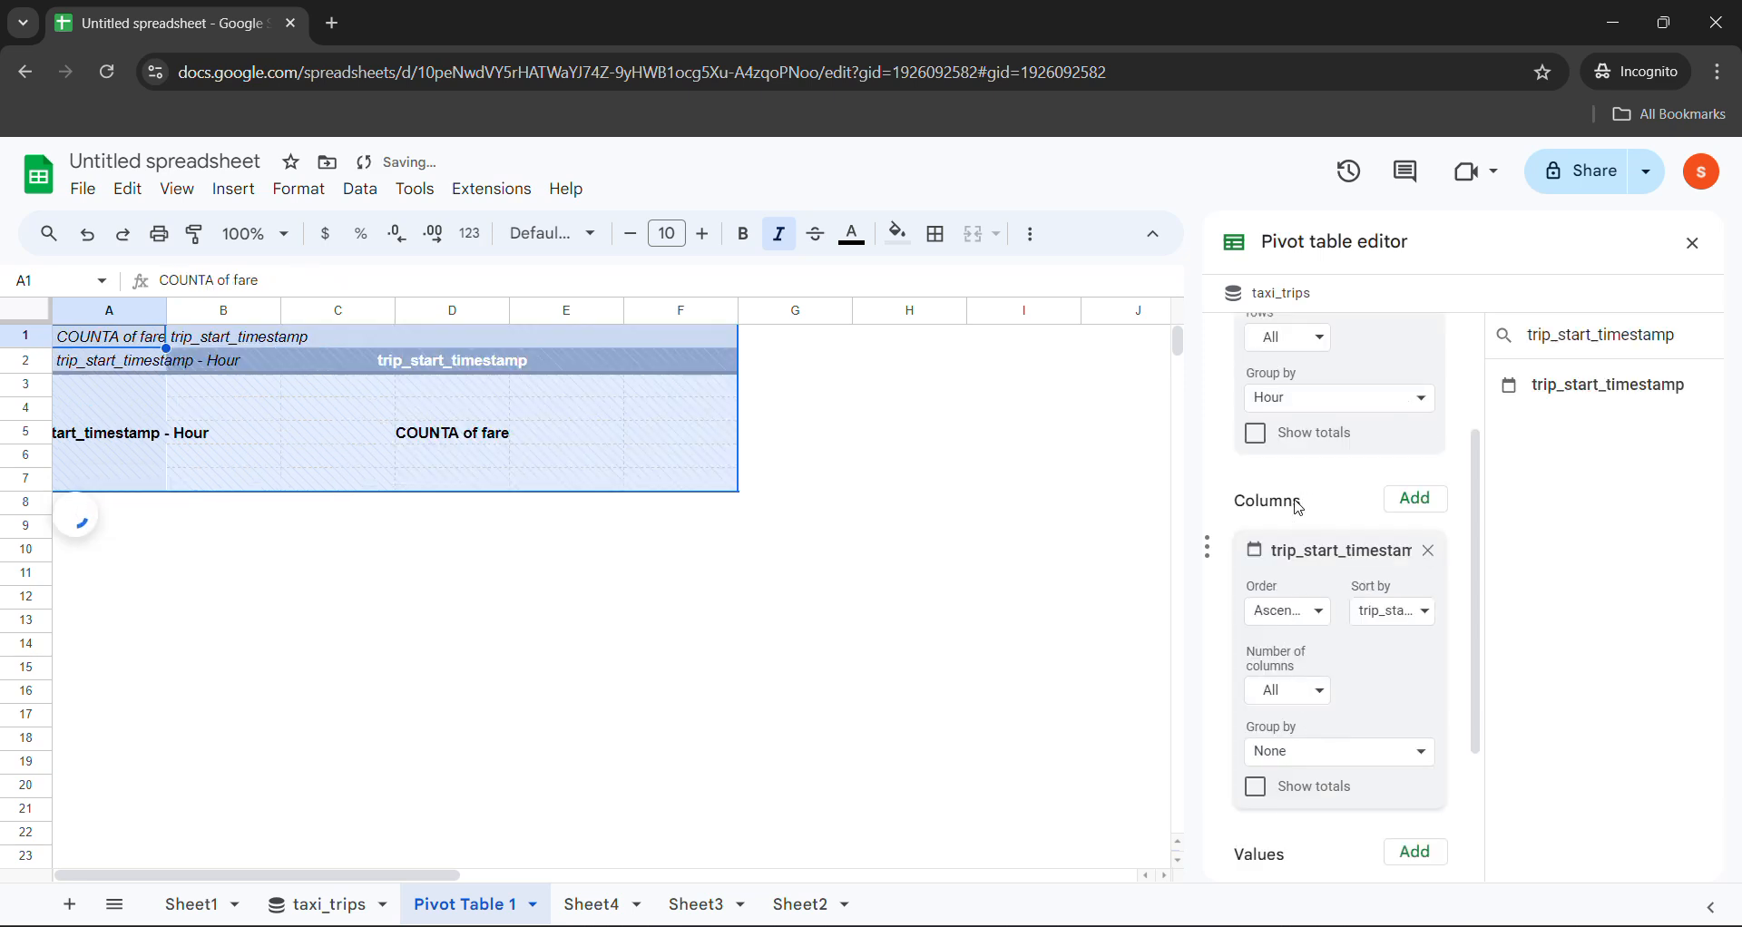
{"action": "scroll", "coordinate": [1300, 506], "scroll_direction": "up", "scroll_amount": 2}
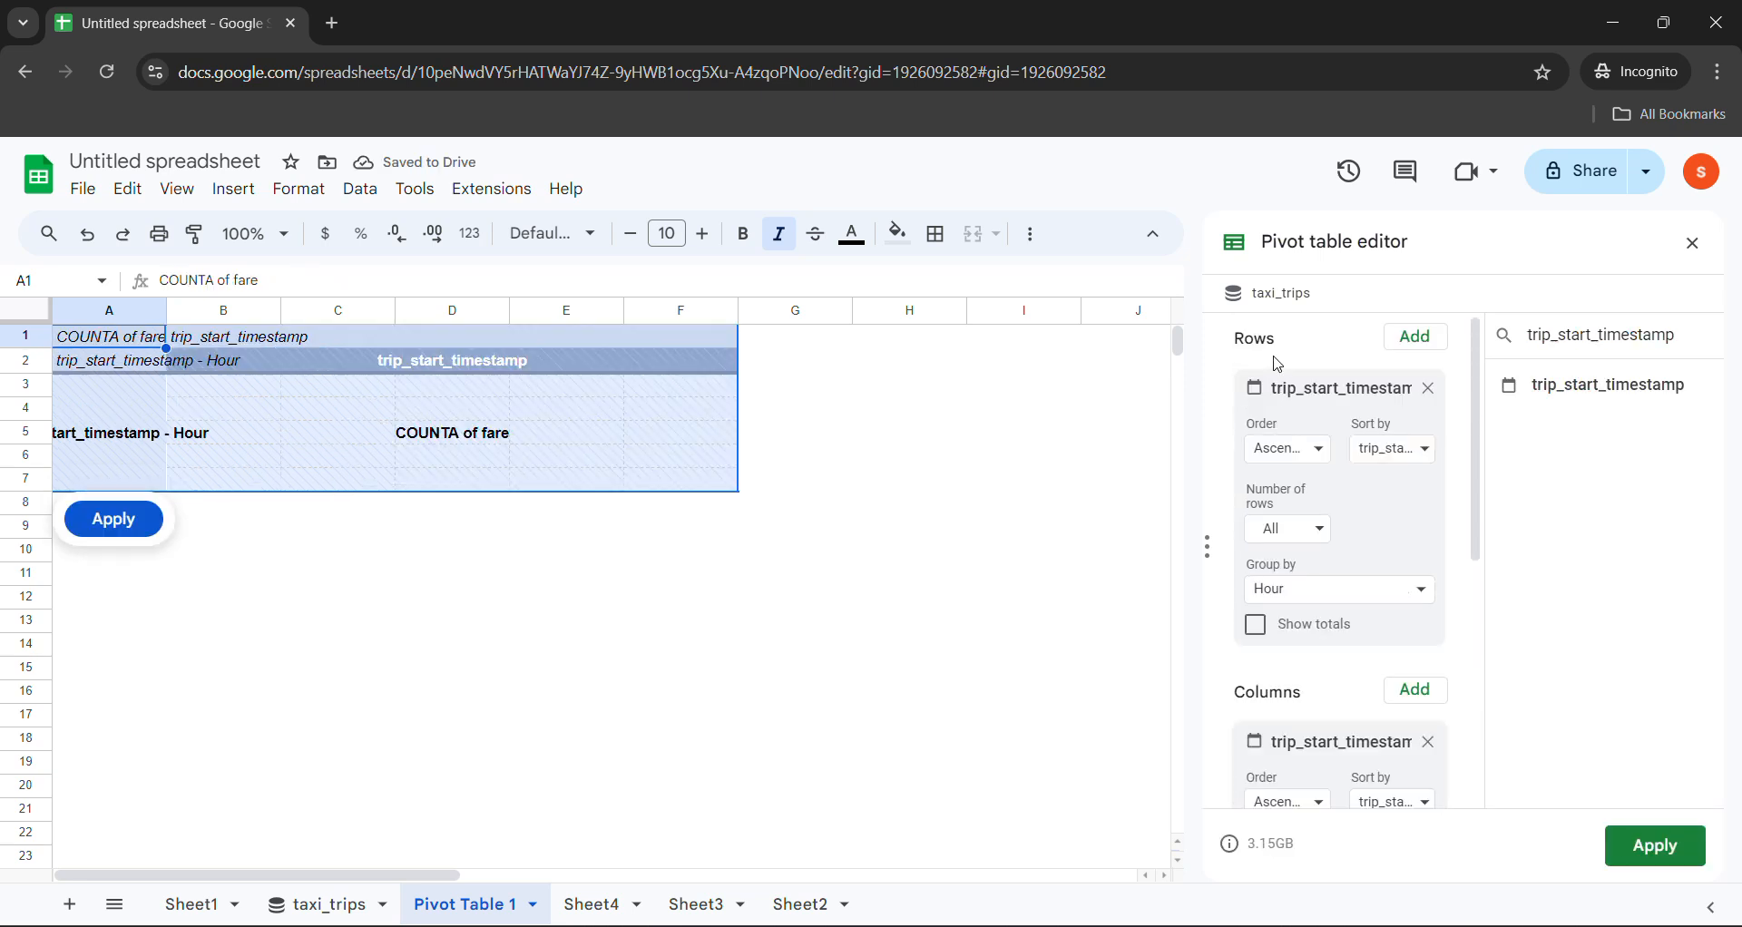
Check the column grouping instruction in the lab and group the trip_start_timestamp columns by Day of the week.
{"action": "mouse_move", "coordinate": [740, 924]}
{"action": "left_click", "coordinate": [635, 817]}
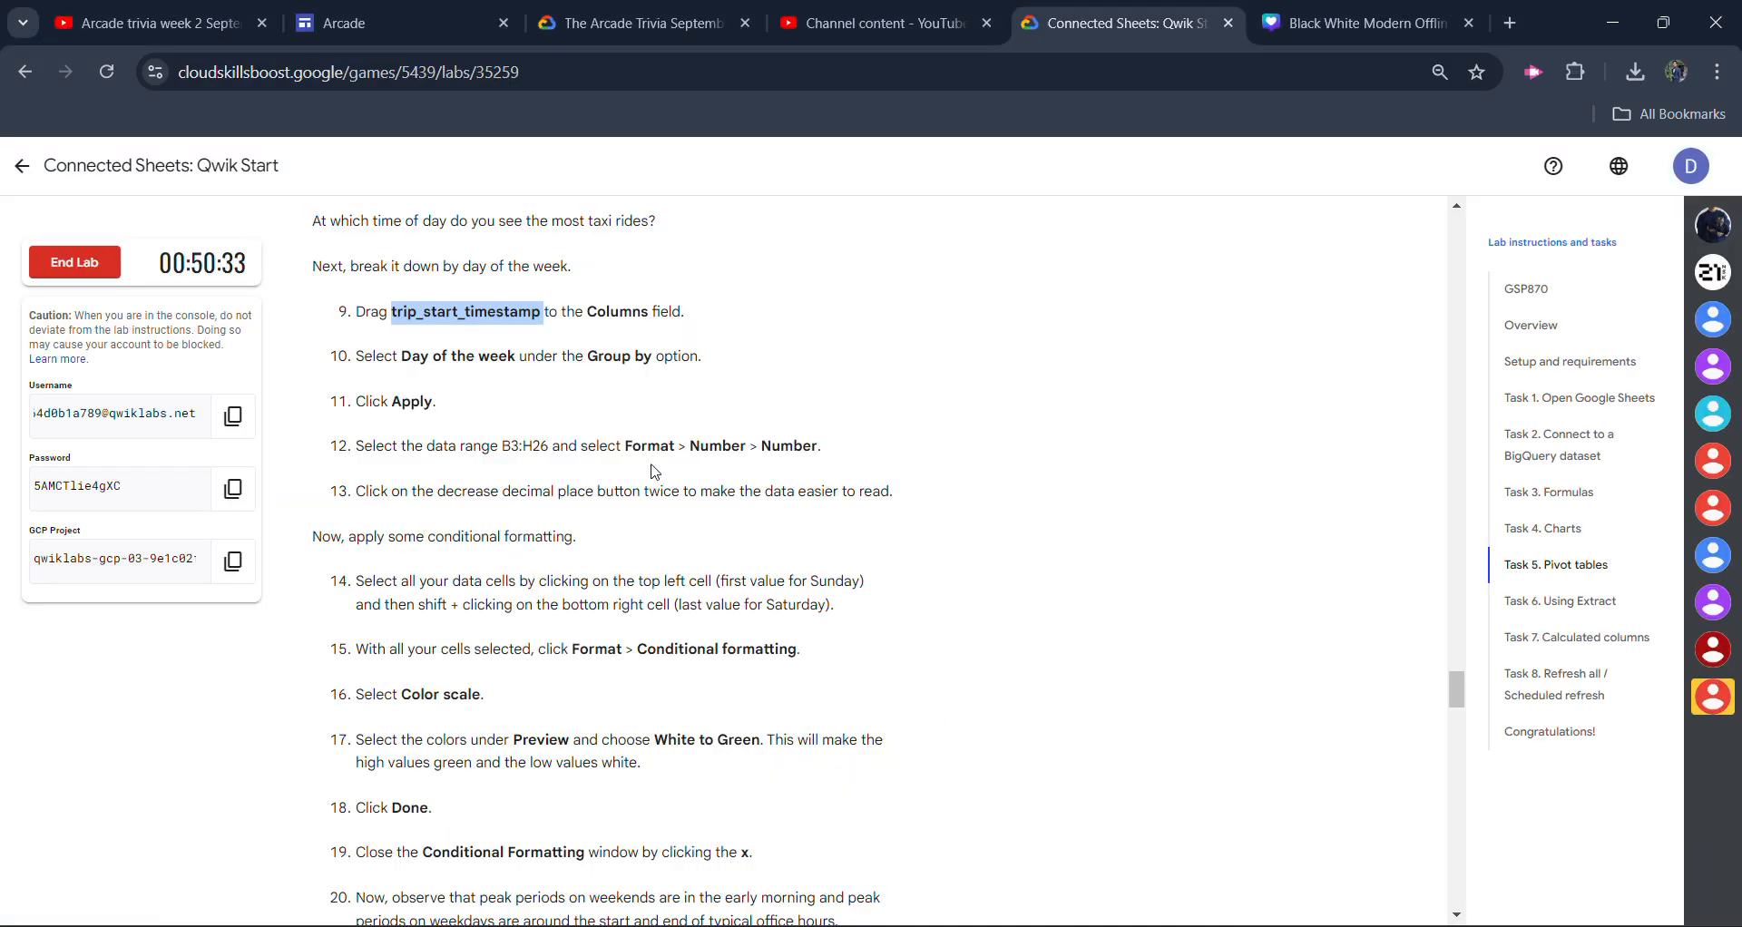
{"action": "left_click_drag", "start_coordinate": [402, 356], "coordinate": [499, 359]}
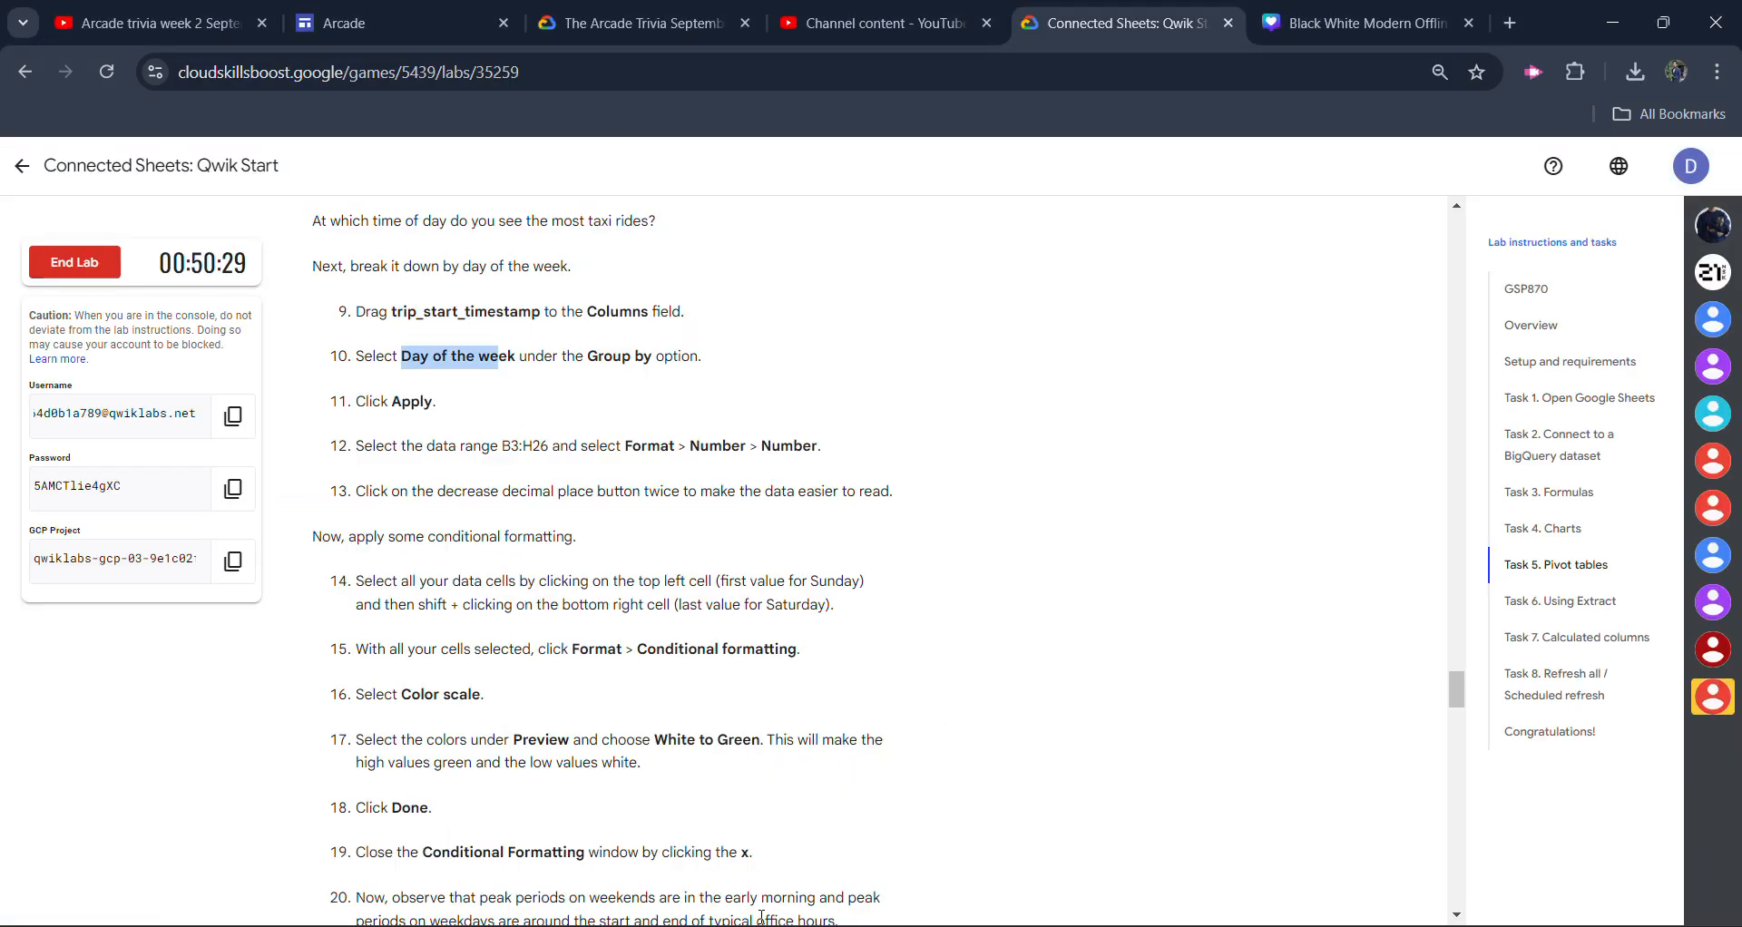
{"action": "mouse_move", "coordinate": [757, 923]}
{"action": "left_click", "coordinate": [853, 835]}
{"action": "scroll", "coordinate": [1402, 754], "scroll_direction": "down", "scroll_amount": 3}
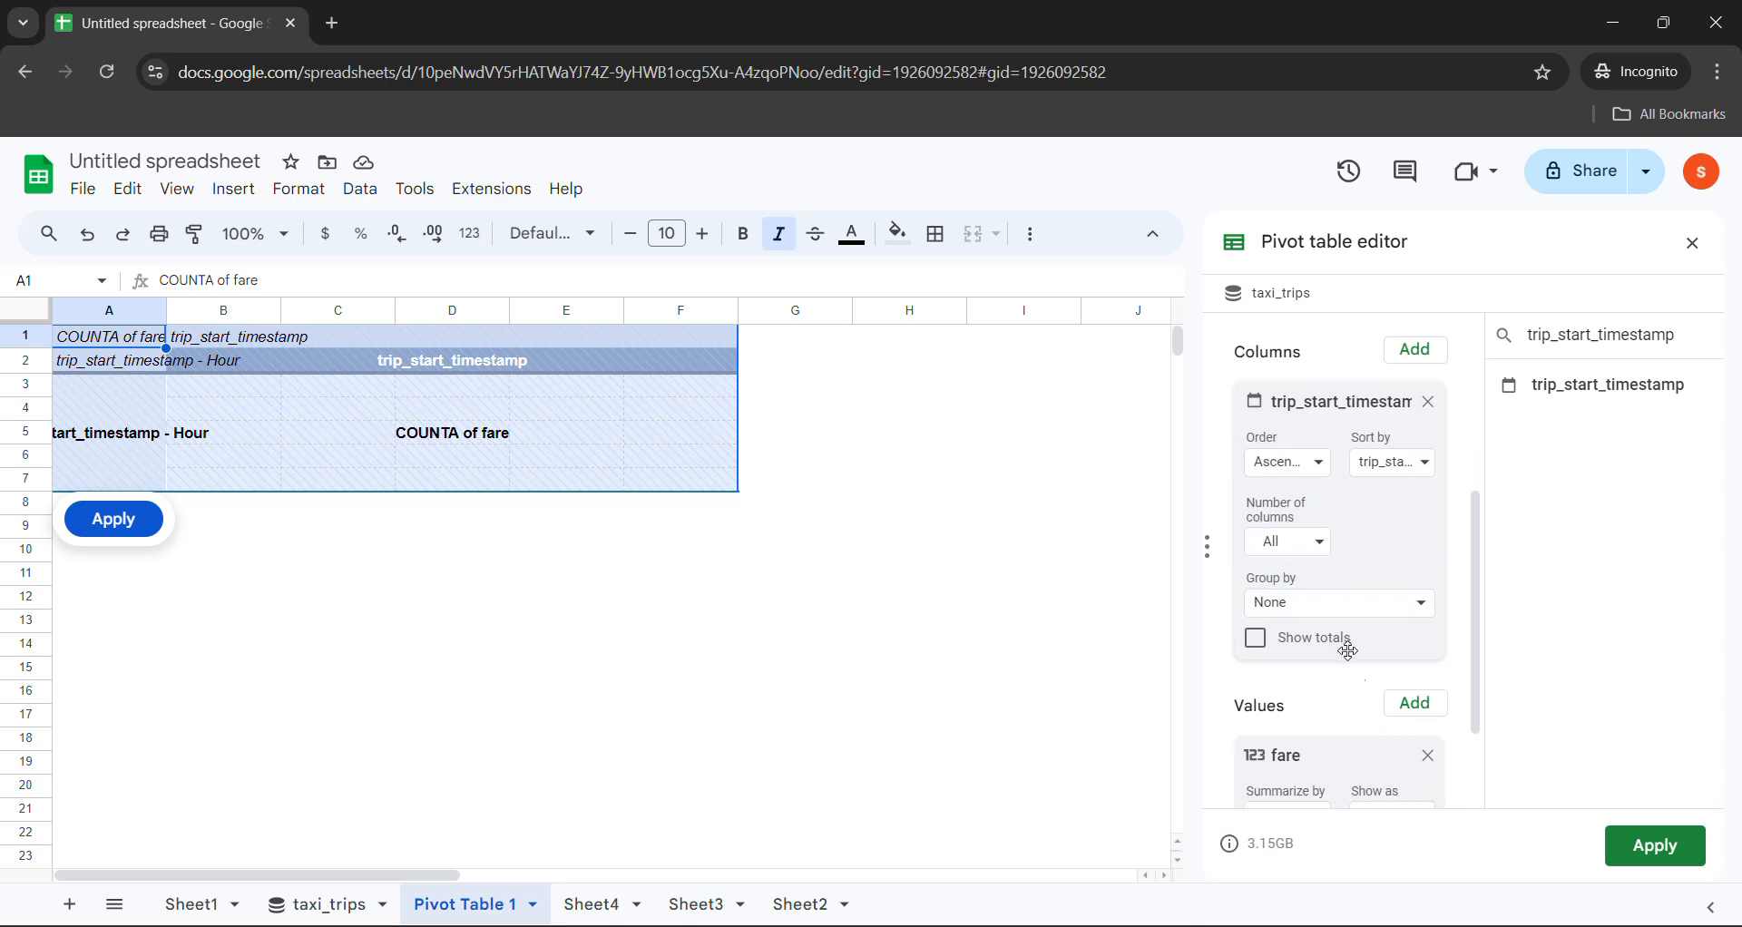
{"action": "left_click", "coordinate": [1266, 603]}
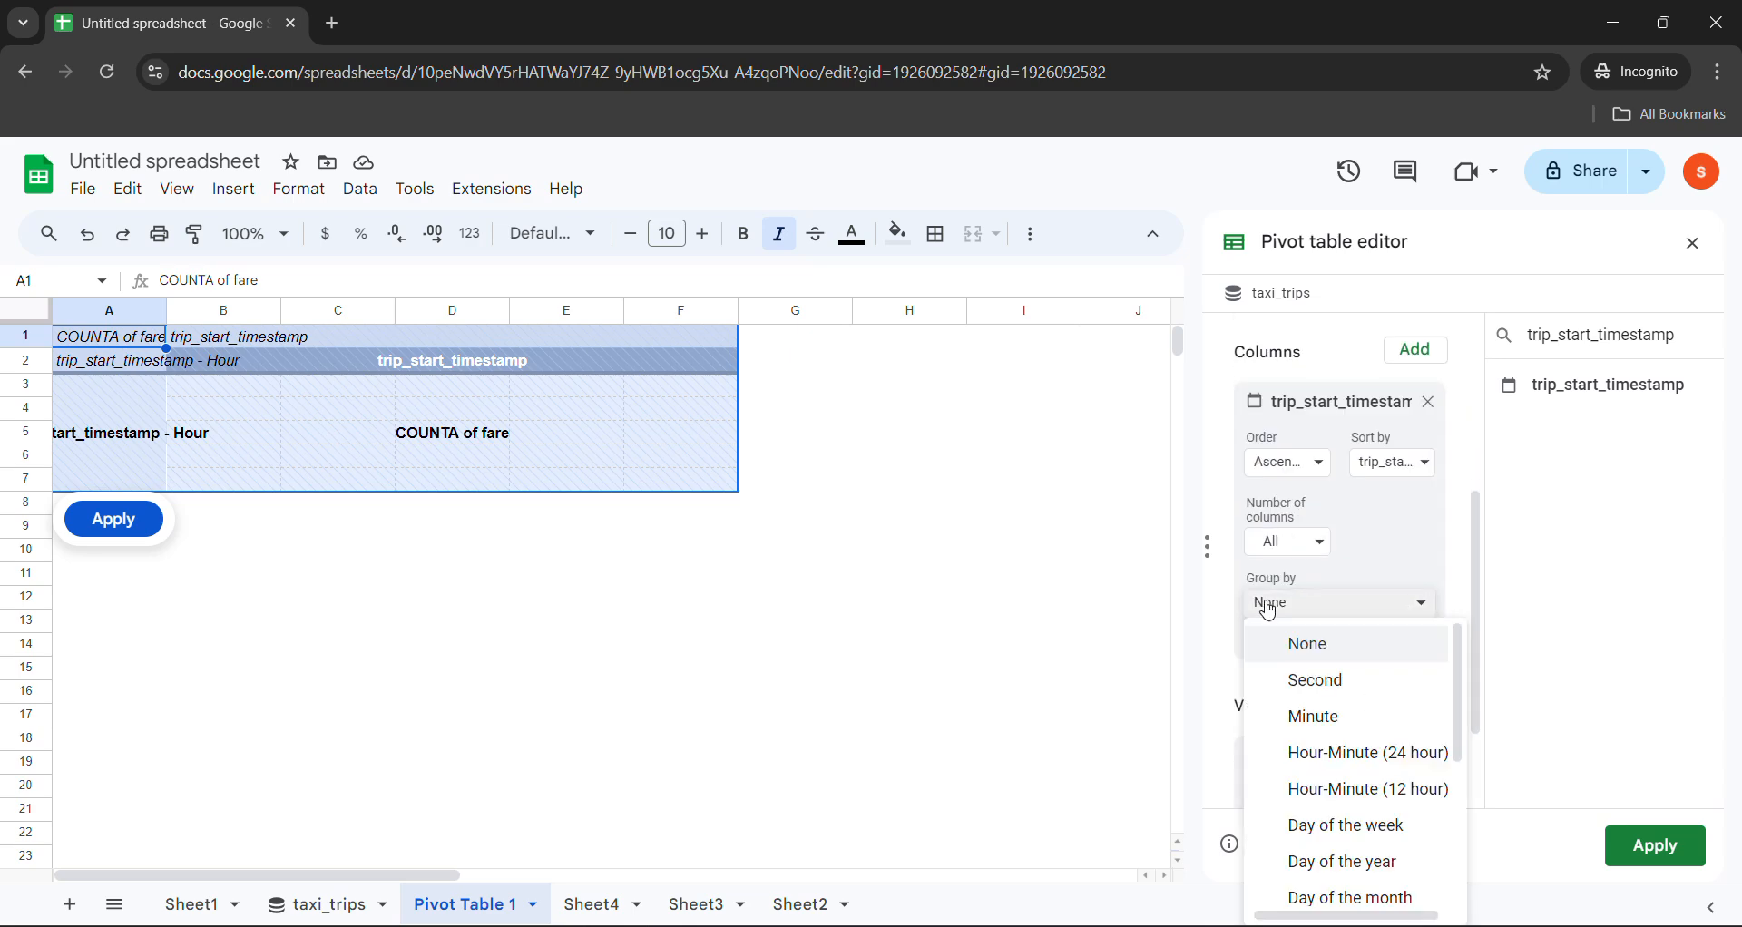
{"action": "left_click", "coordinate": [1306, 827]}
Check the lab for the data range to format, review the pivot table settings and apply the pivot table.
{"action": "mouse_move", "coordinate": [744, 921]}
{"action": "left_click", "coordinate": [635, 835]}
{"action": "scroll", "coordinate": [425, 257], "scroll_direction": "down", "scroll_amount": 2}
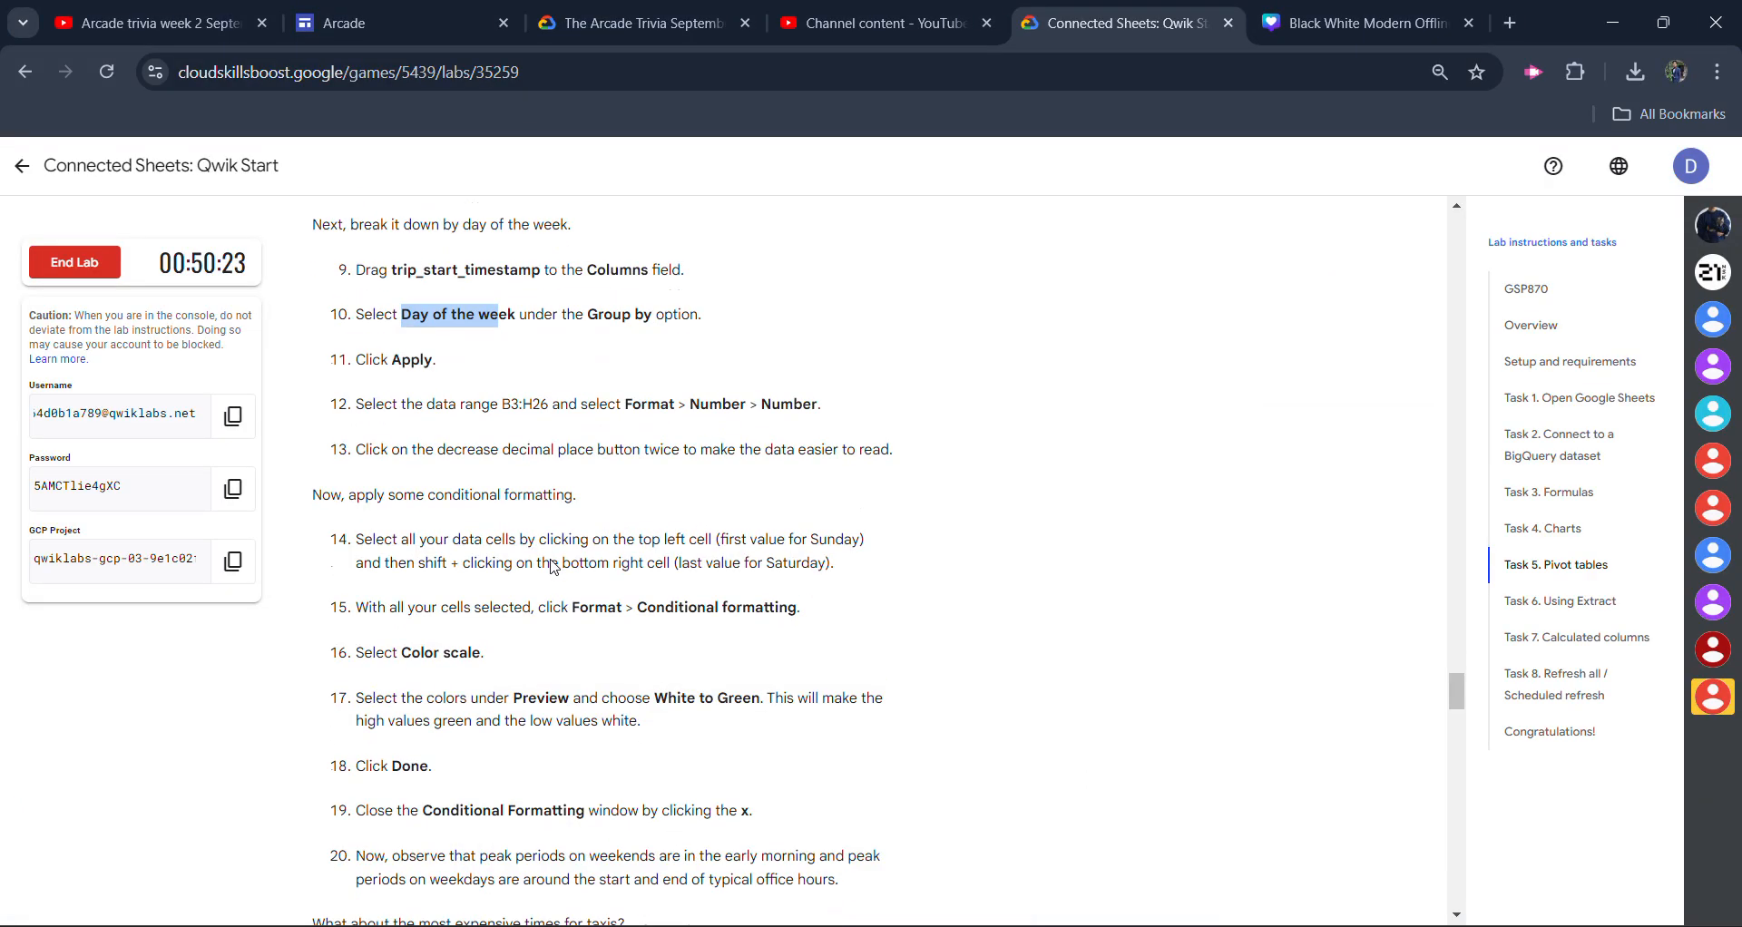
{"action": "scroll", "coordinate": [425, 257], "scroll_direction": "up", "scroll_amount": 1}
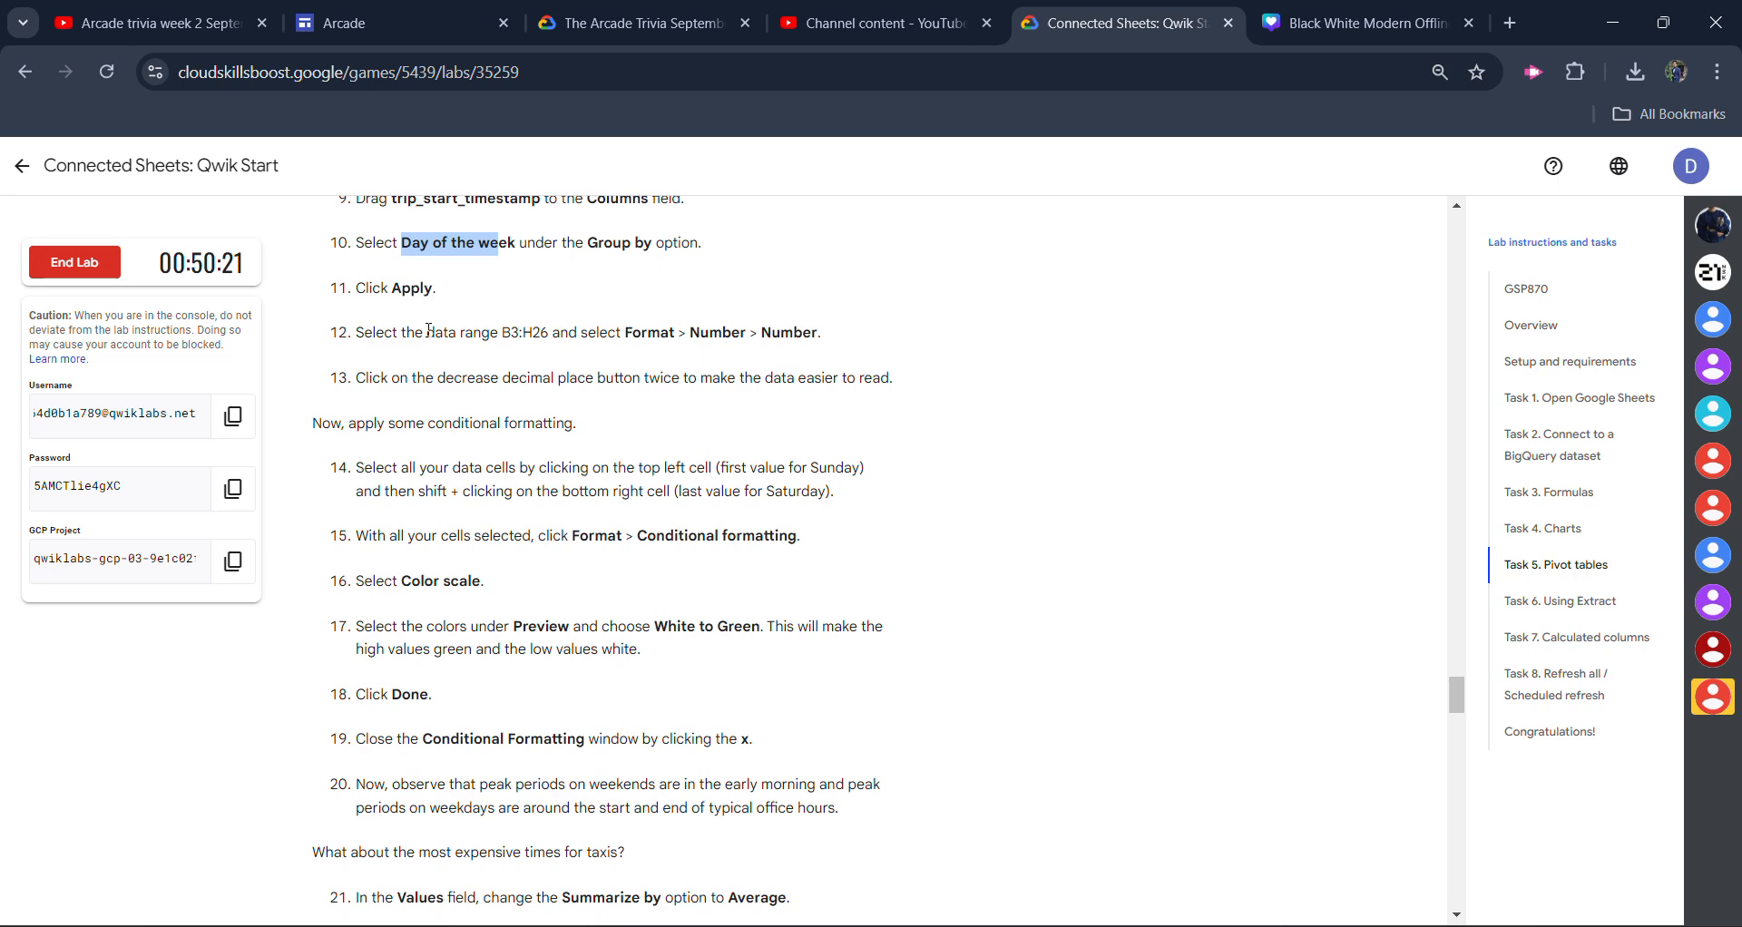
{"action": "left_click_drag", "start_coordinate": [502, 332], "coordinate": [545, 332]}
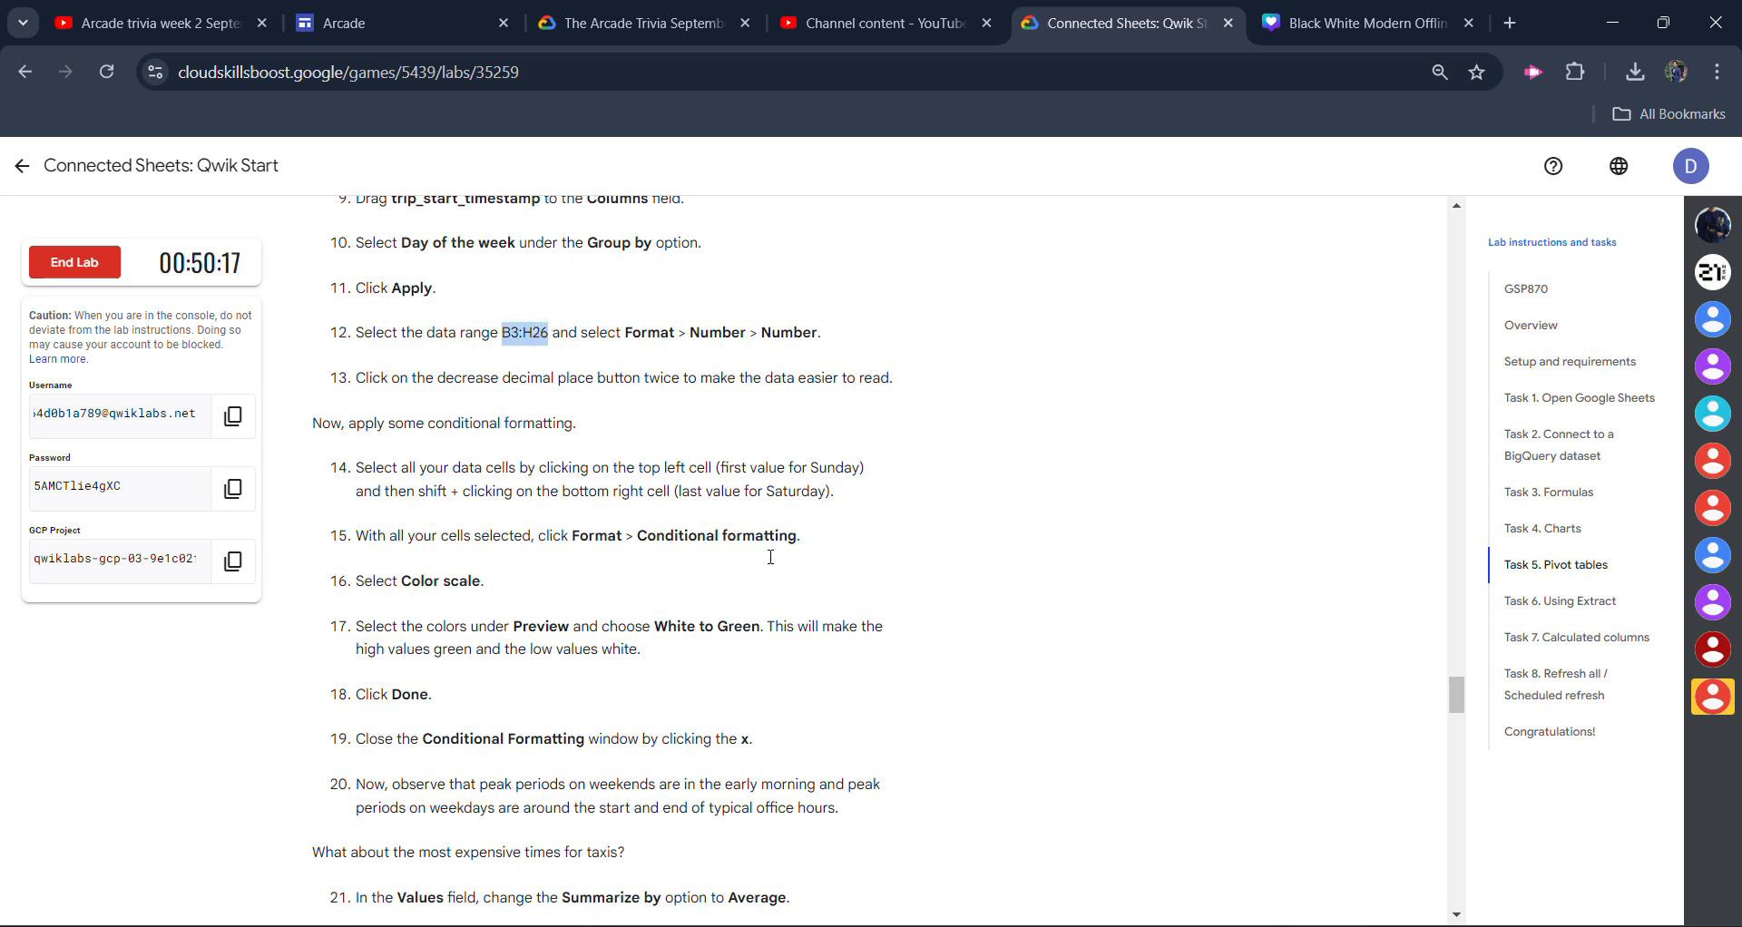
{"action": "mouse_move", "coordinate": [816, 924]}
{"action": "left_click", "coordinate": [1007, 803]}
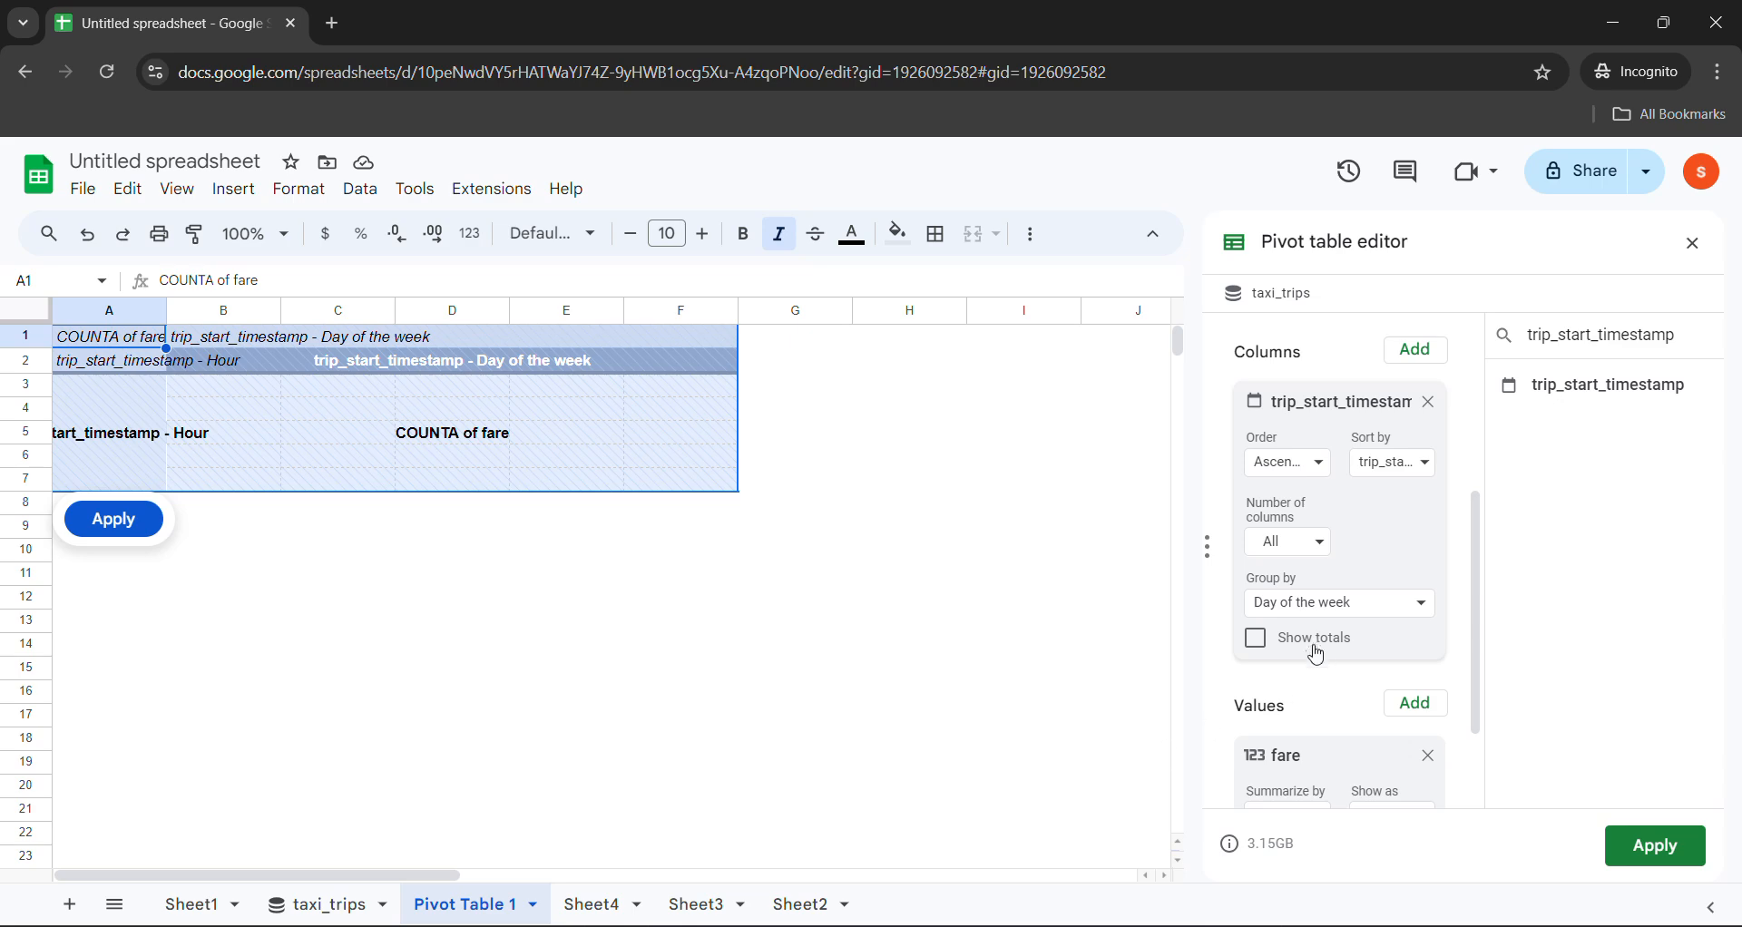
{"action": "scroll", "coordinate": [1306, 660], "scroll_direction": "down", "scroll_amount": 2}
{"action": "scroll", "coordinate": [1307, 660], "scroll_direction": "up", "scroll_amount": 5}
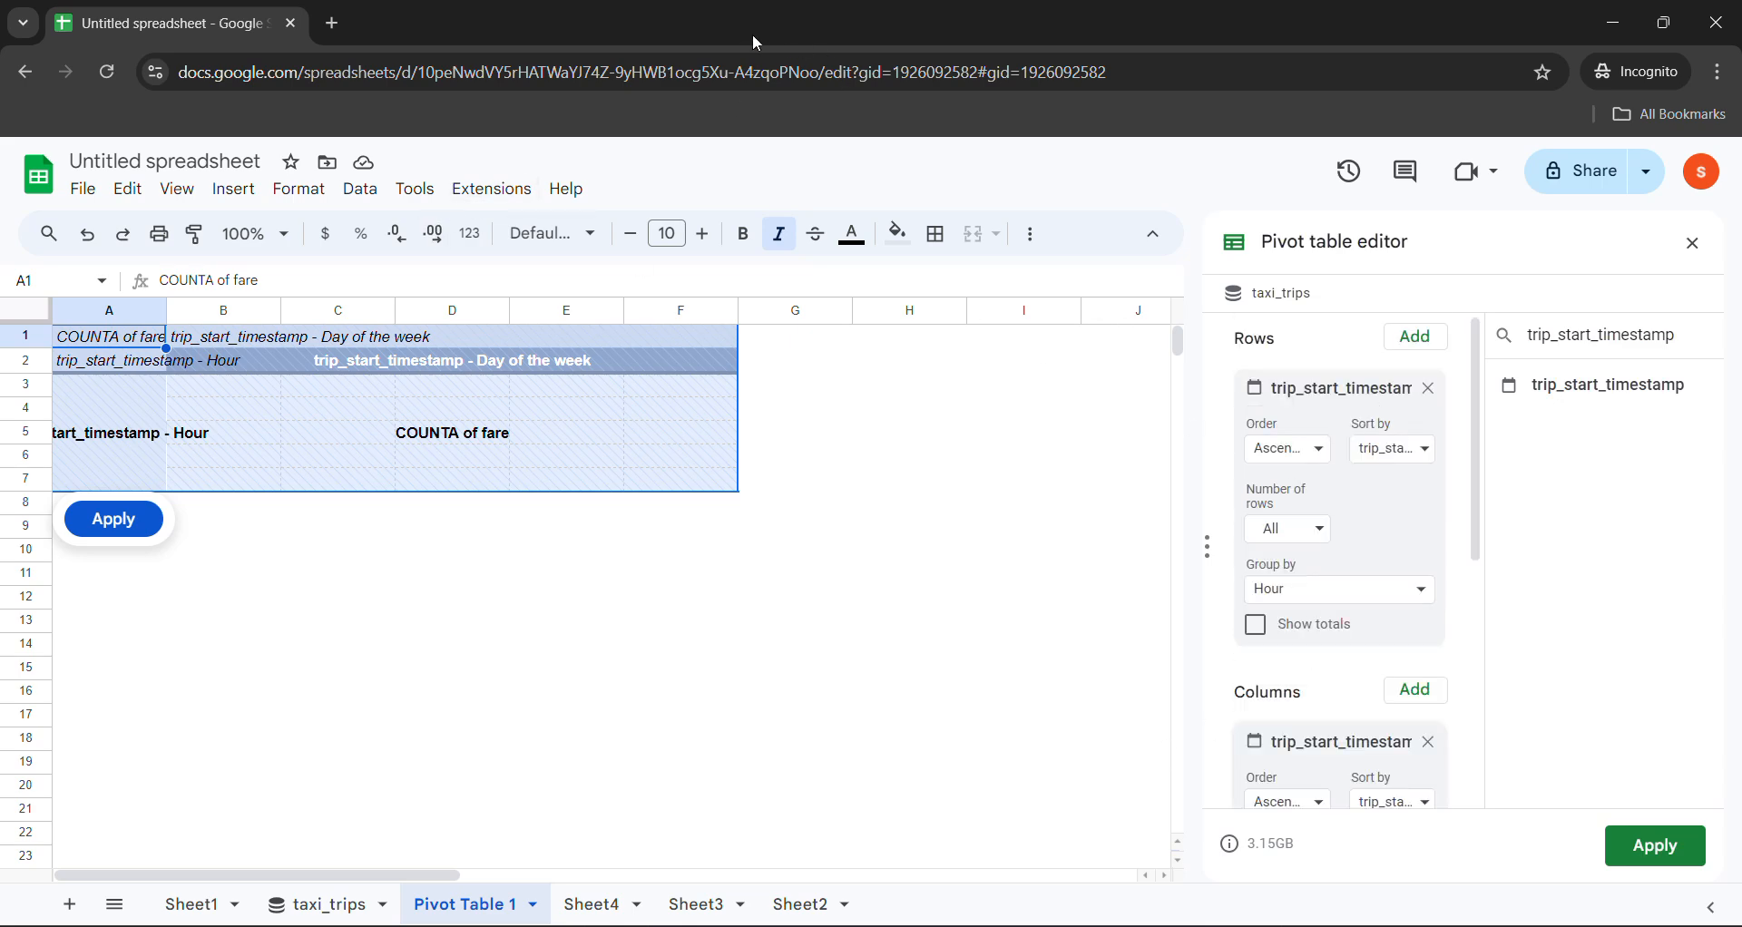
{"action": "left_click", "coordinate": [1656, 846]}
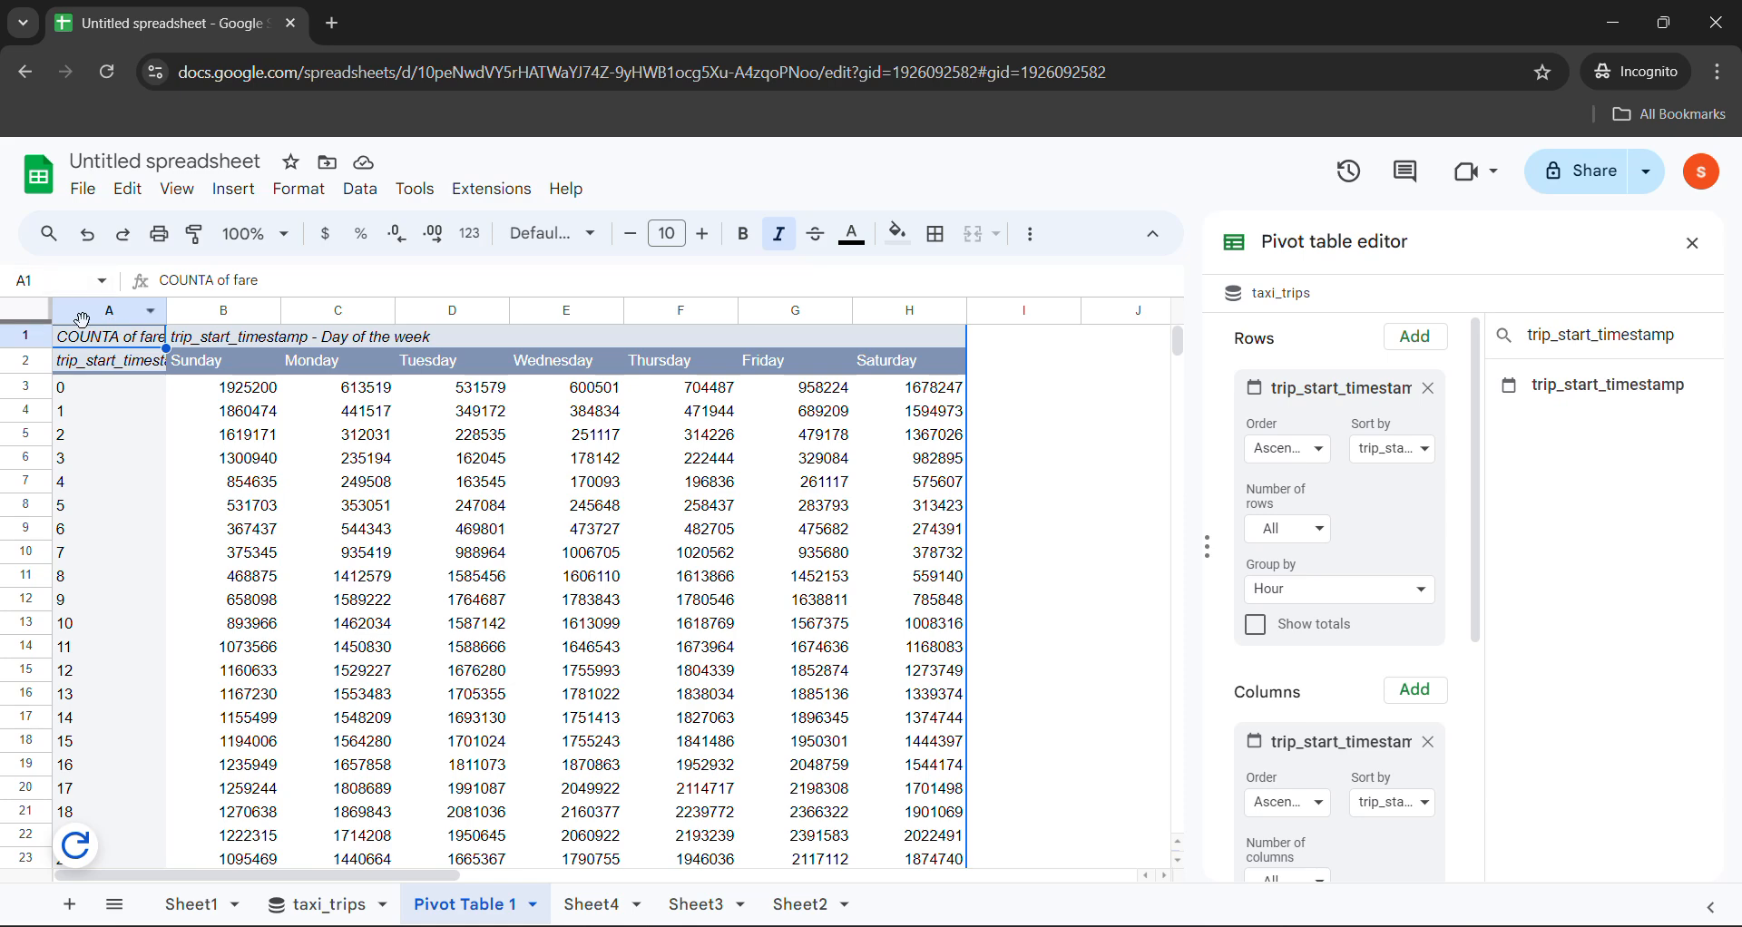
Select the range B3:H26 in the pivot table and apply the Number format.
{"action": "left_click", "coordinate": [35, 283]}
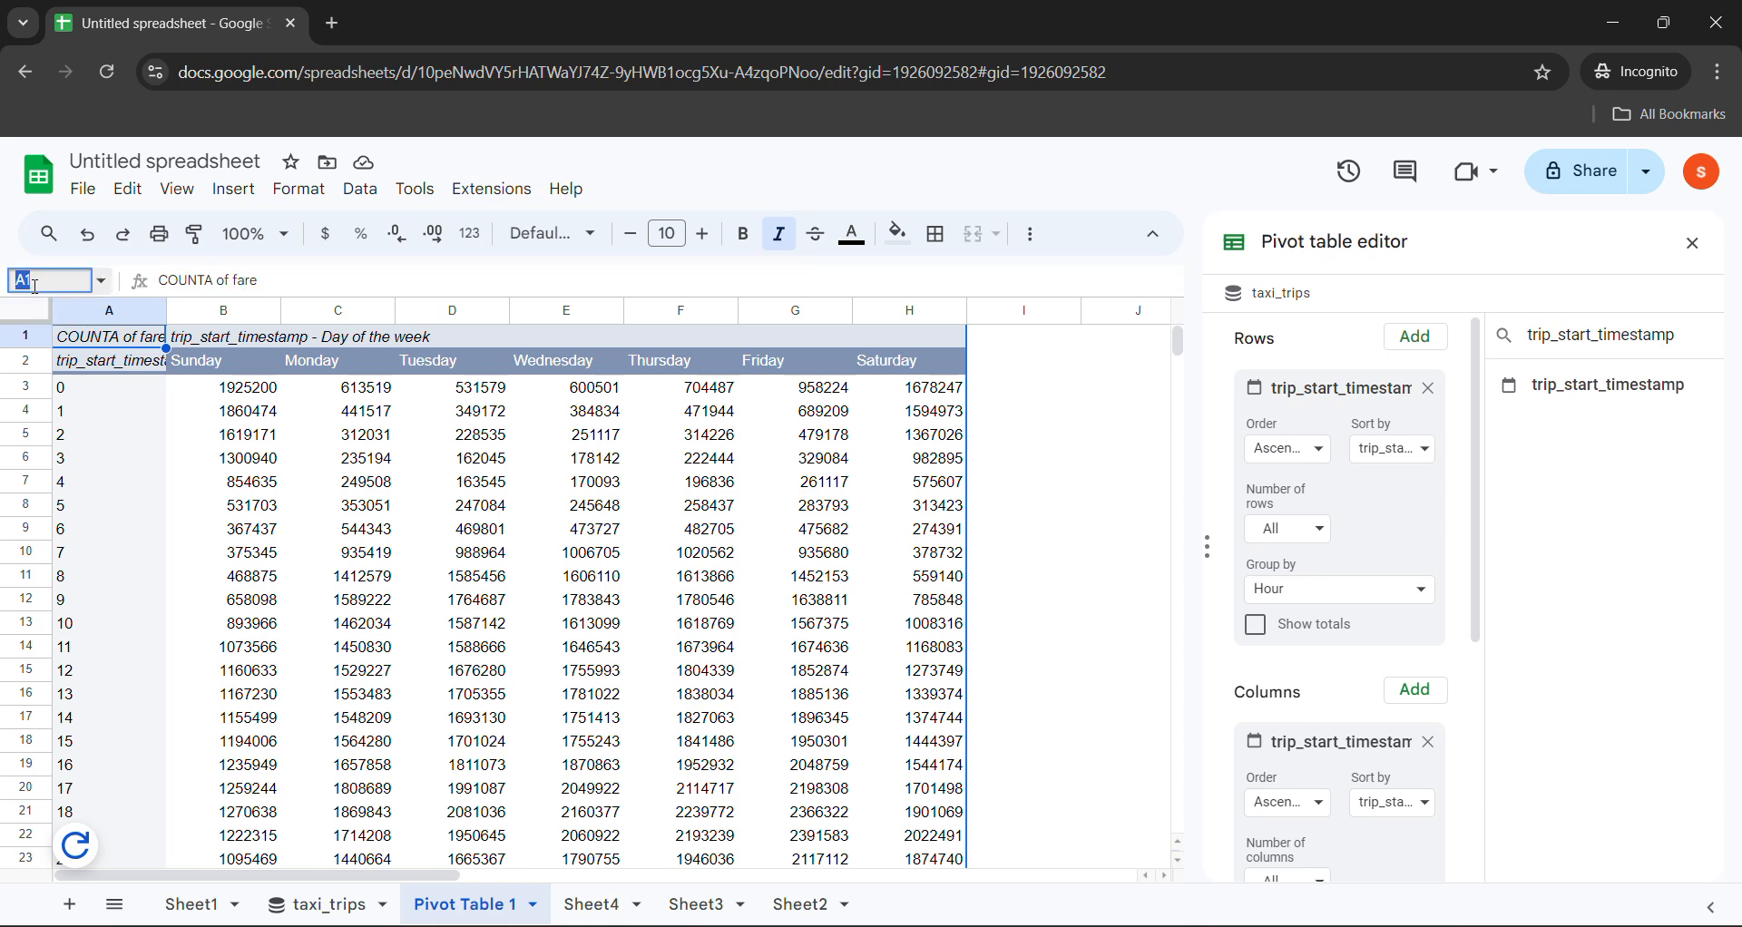
{"action": "type", "text": "B3:H26"}
{"action": "key", "text": "Return"}
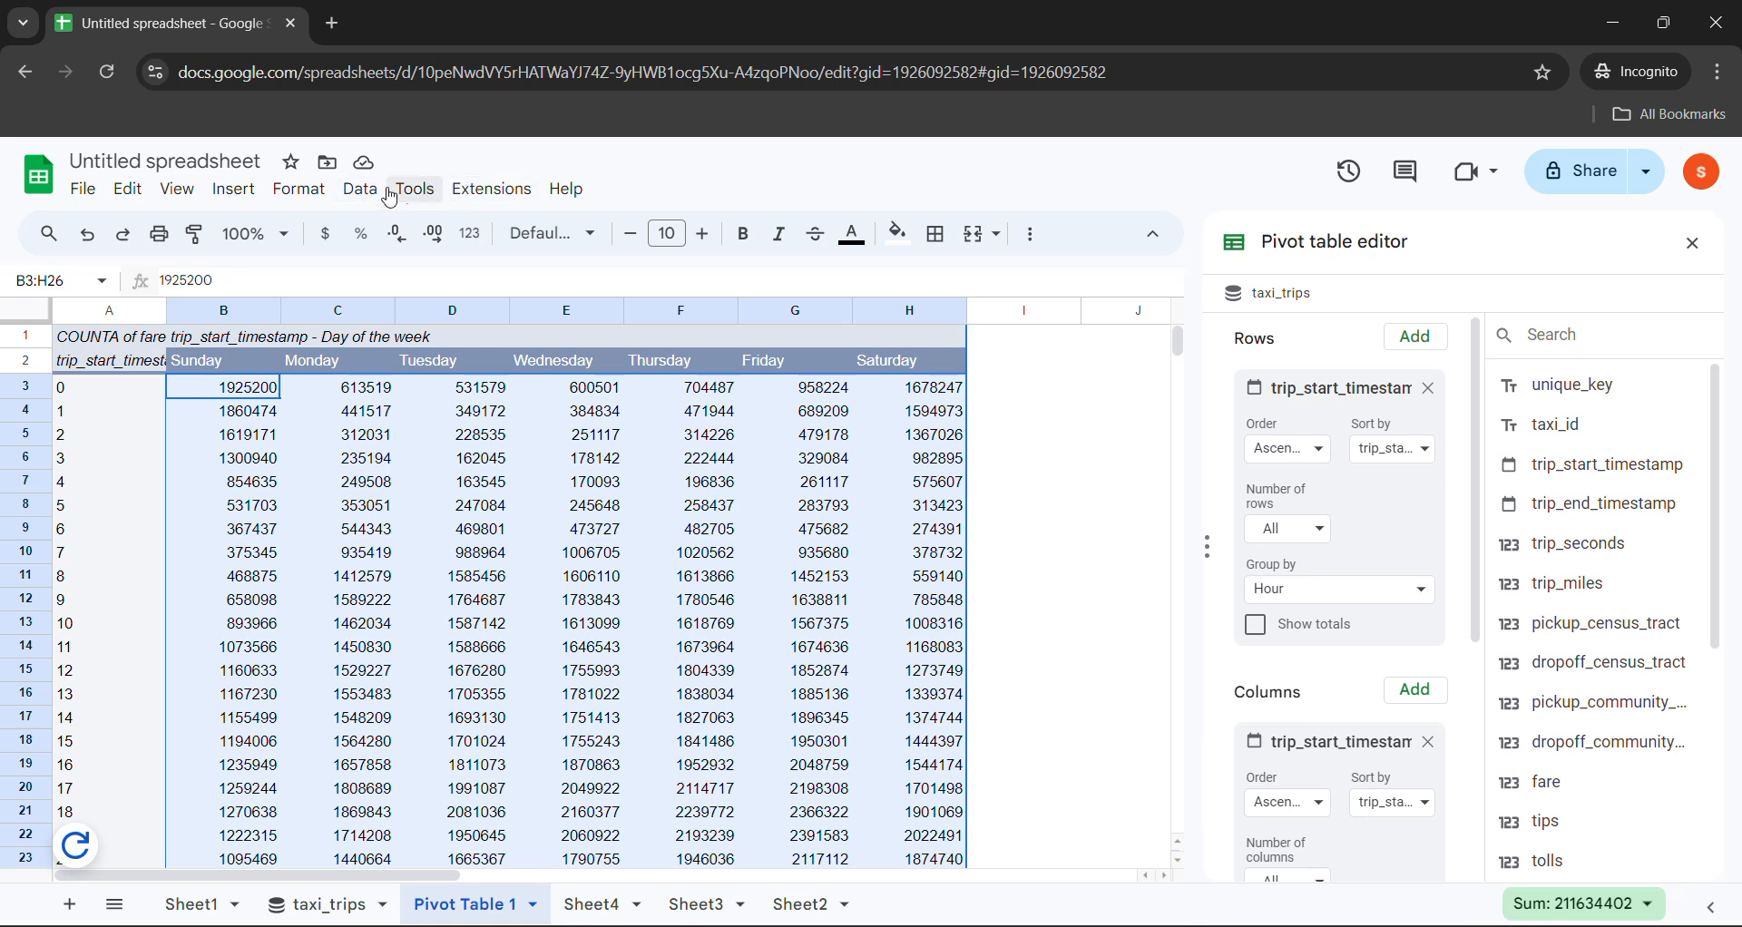
{"action": "left_click", "coordinate": [324, 196]}
{"action": "mouse_move", "coordinate": [327, 283]}
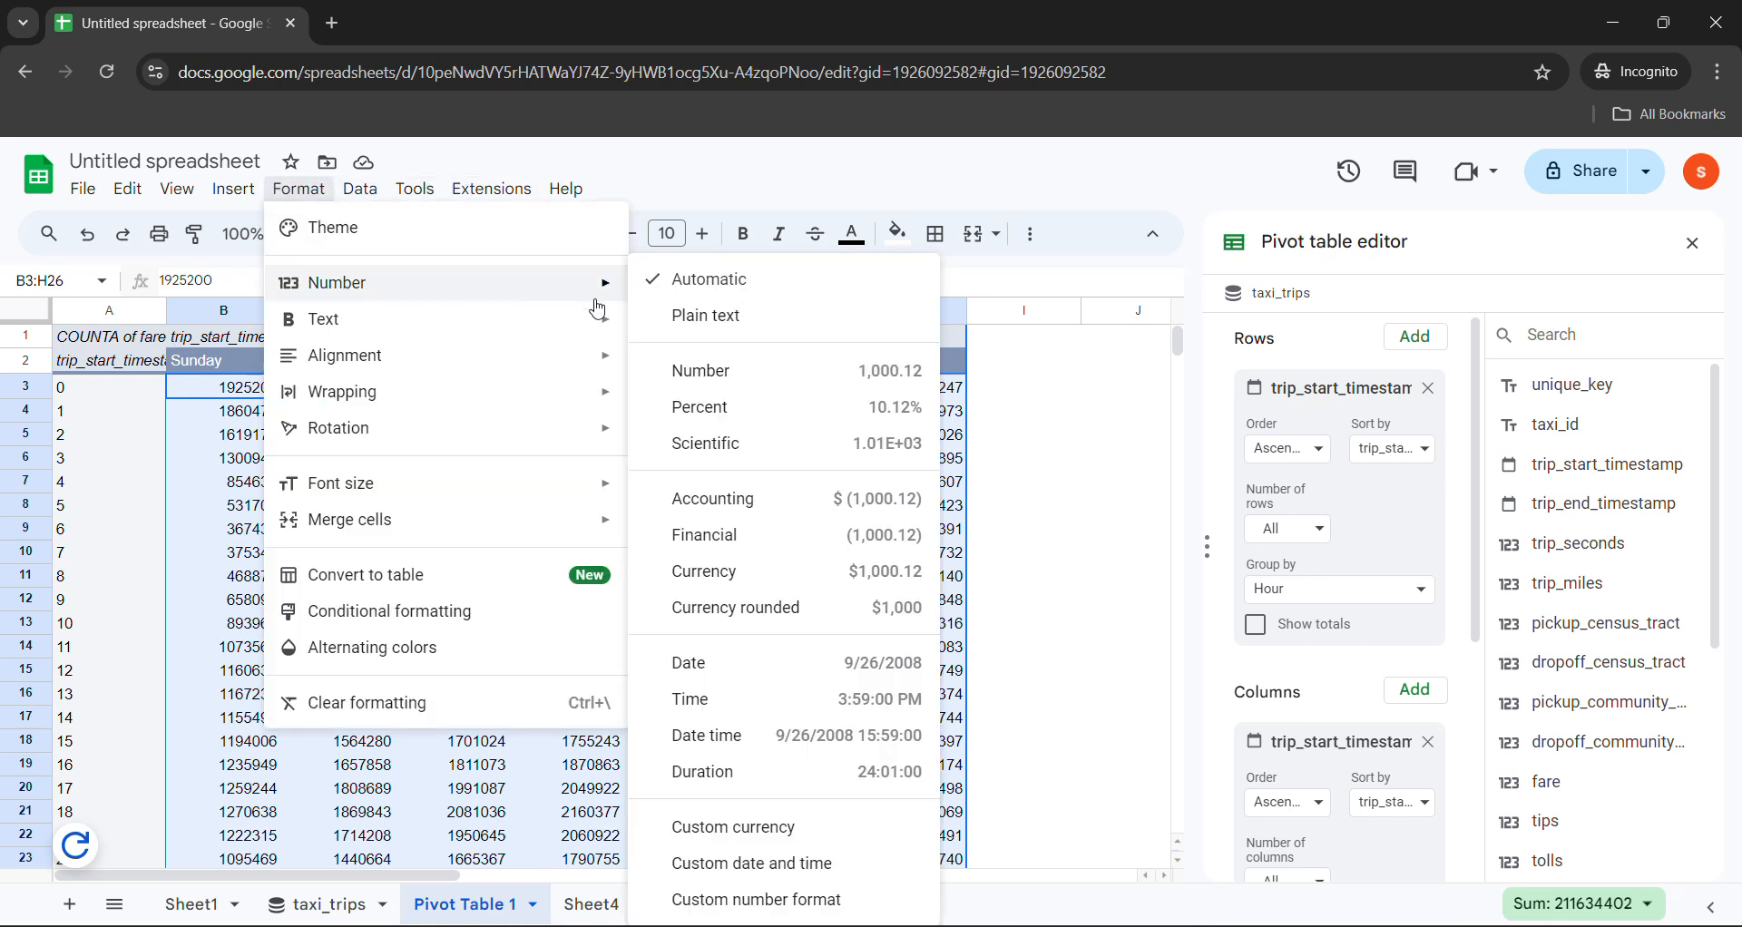
{"action": "left_click", "coordinate": [717, 369]}
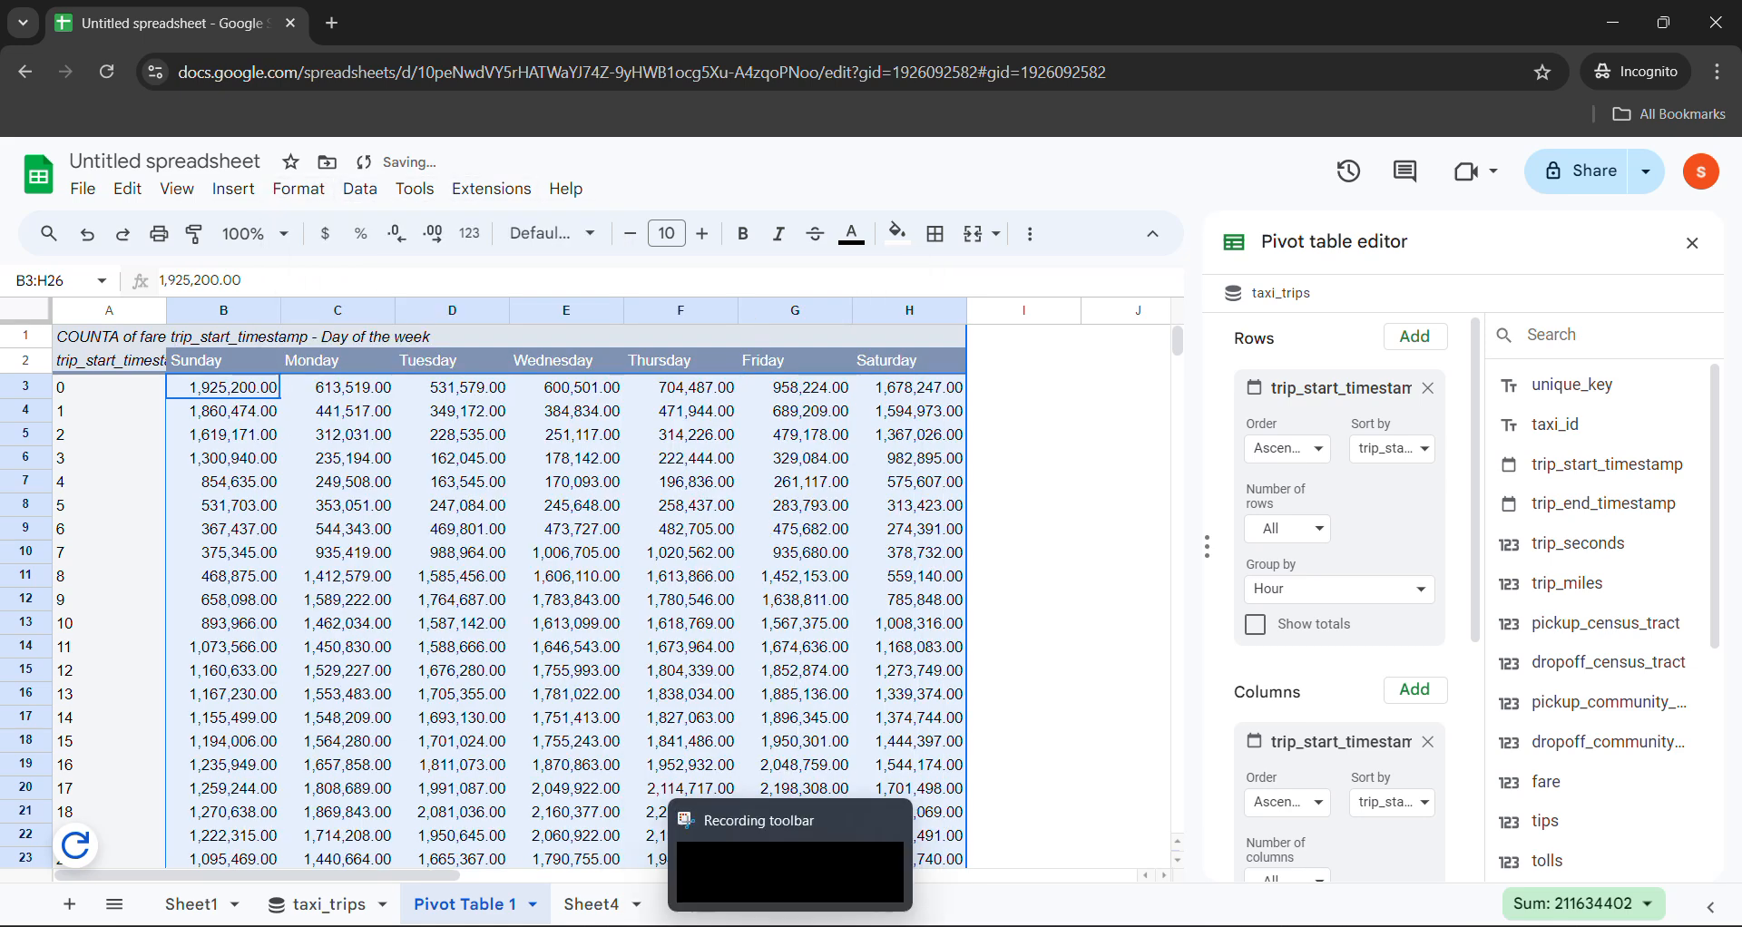
Check the lab's conditional formatting instructions and start a color scale rule on B3:H26 in the pivot table.
{"action": "mouse_move", "coordinate": [737, 926]}
{"action": "left_click", "coordinate": [669, 862]}
{"action": "scroll", "coordinate": [540, 412], "scroll_direction": "down", "scroll_amount": 1}
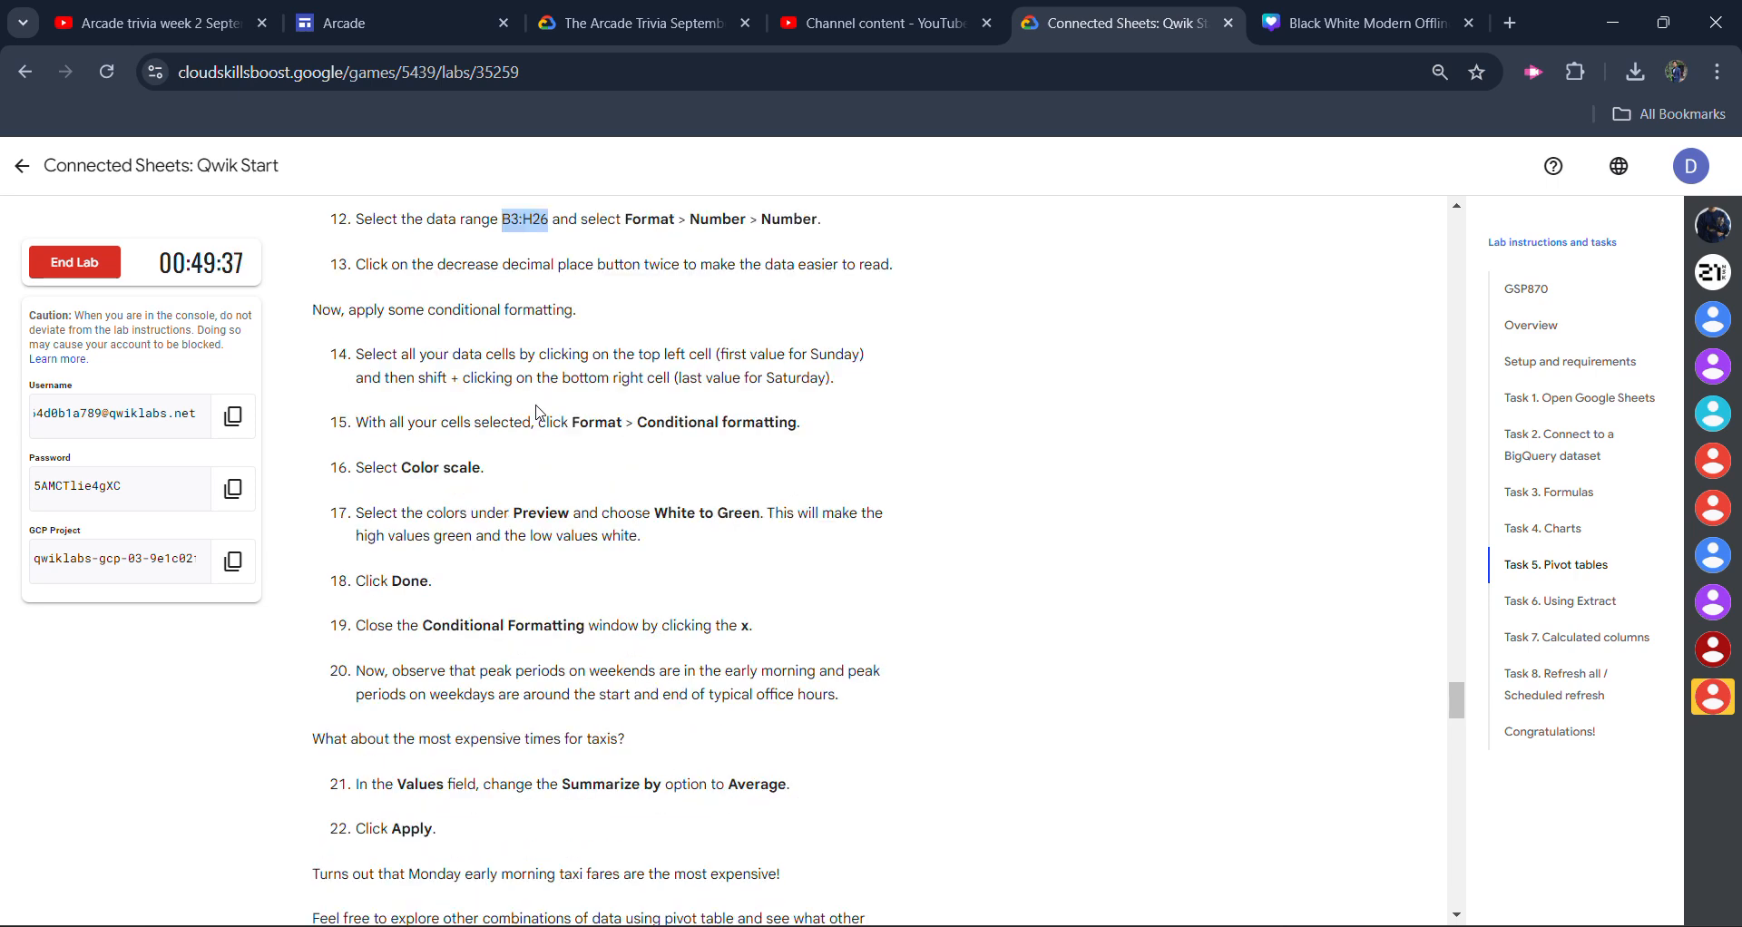
{"action": "left_click_drag", "start_coordinate": [648, 423], "coordinate": [800, 423]}
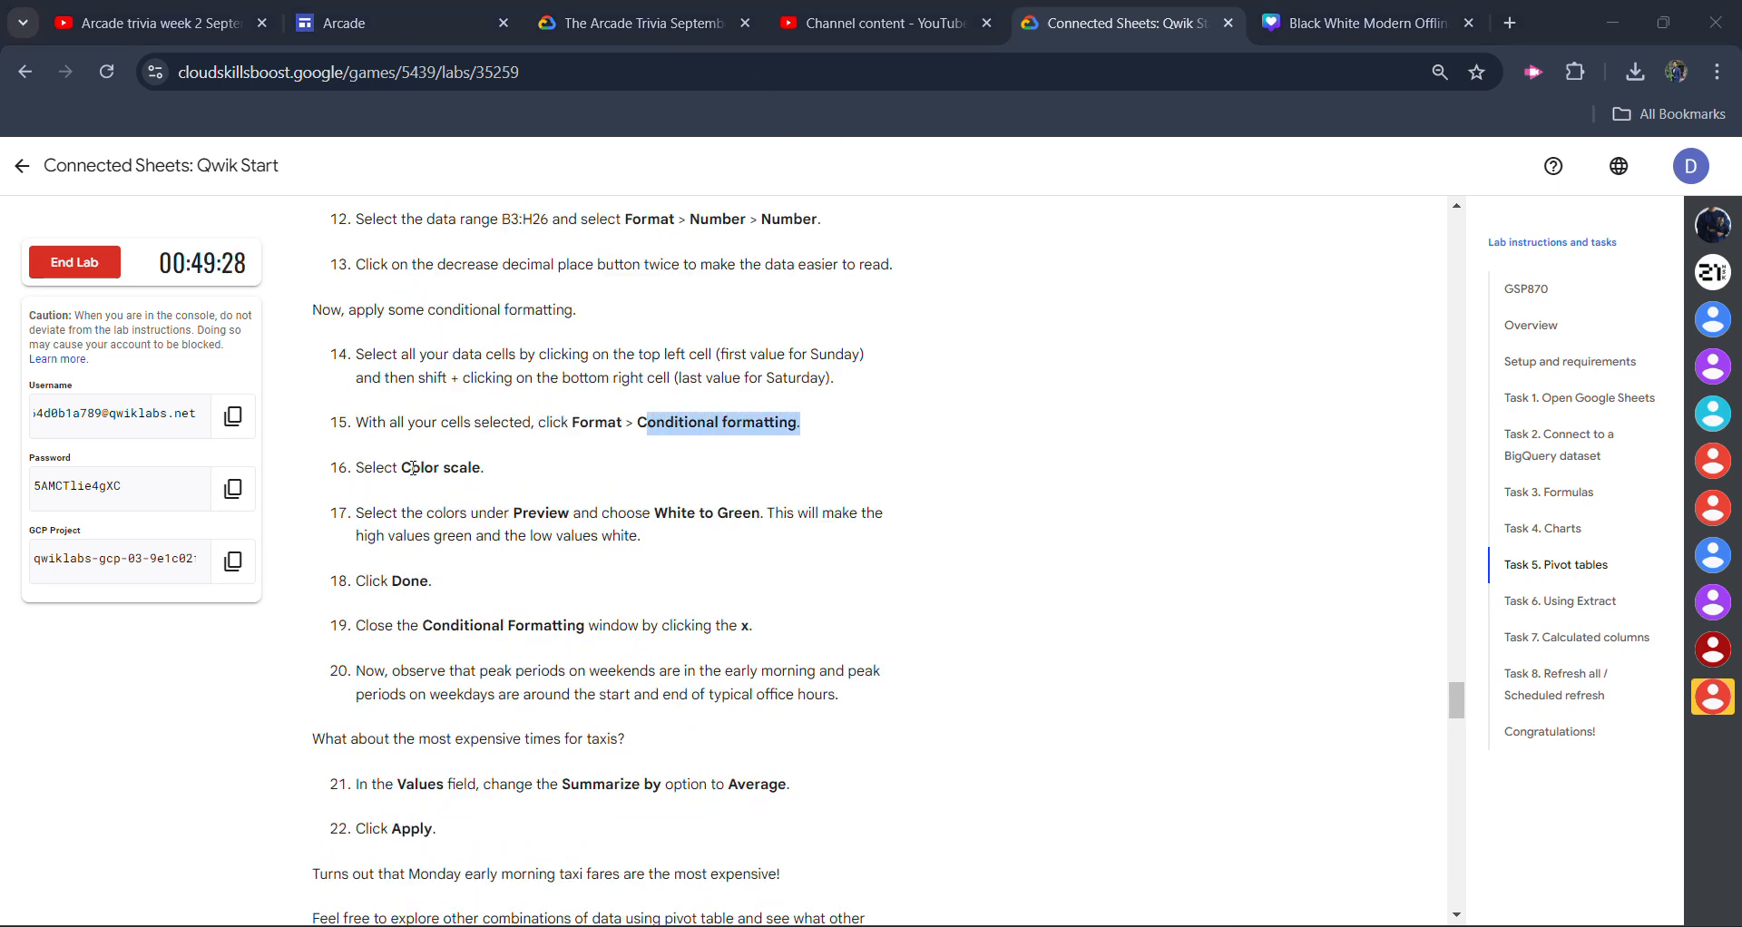
{"action": "left_click_drag", "start_coordinate": [413, 466], "coordinate": [484, 468]}
{"action": "key", "text": "alt+Tab"}
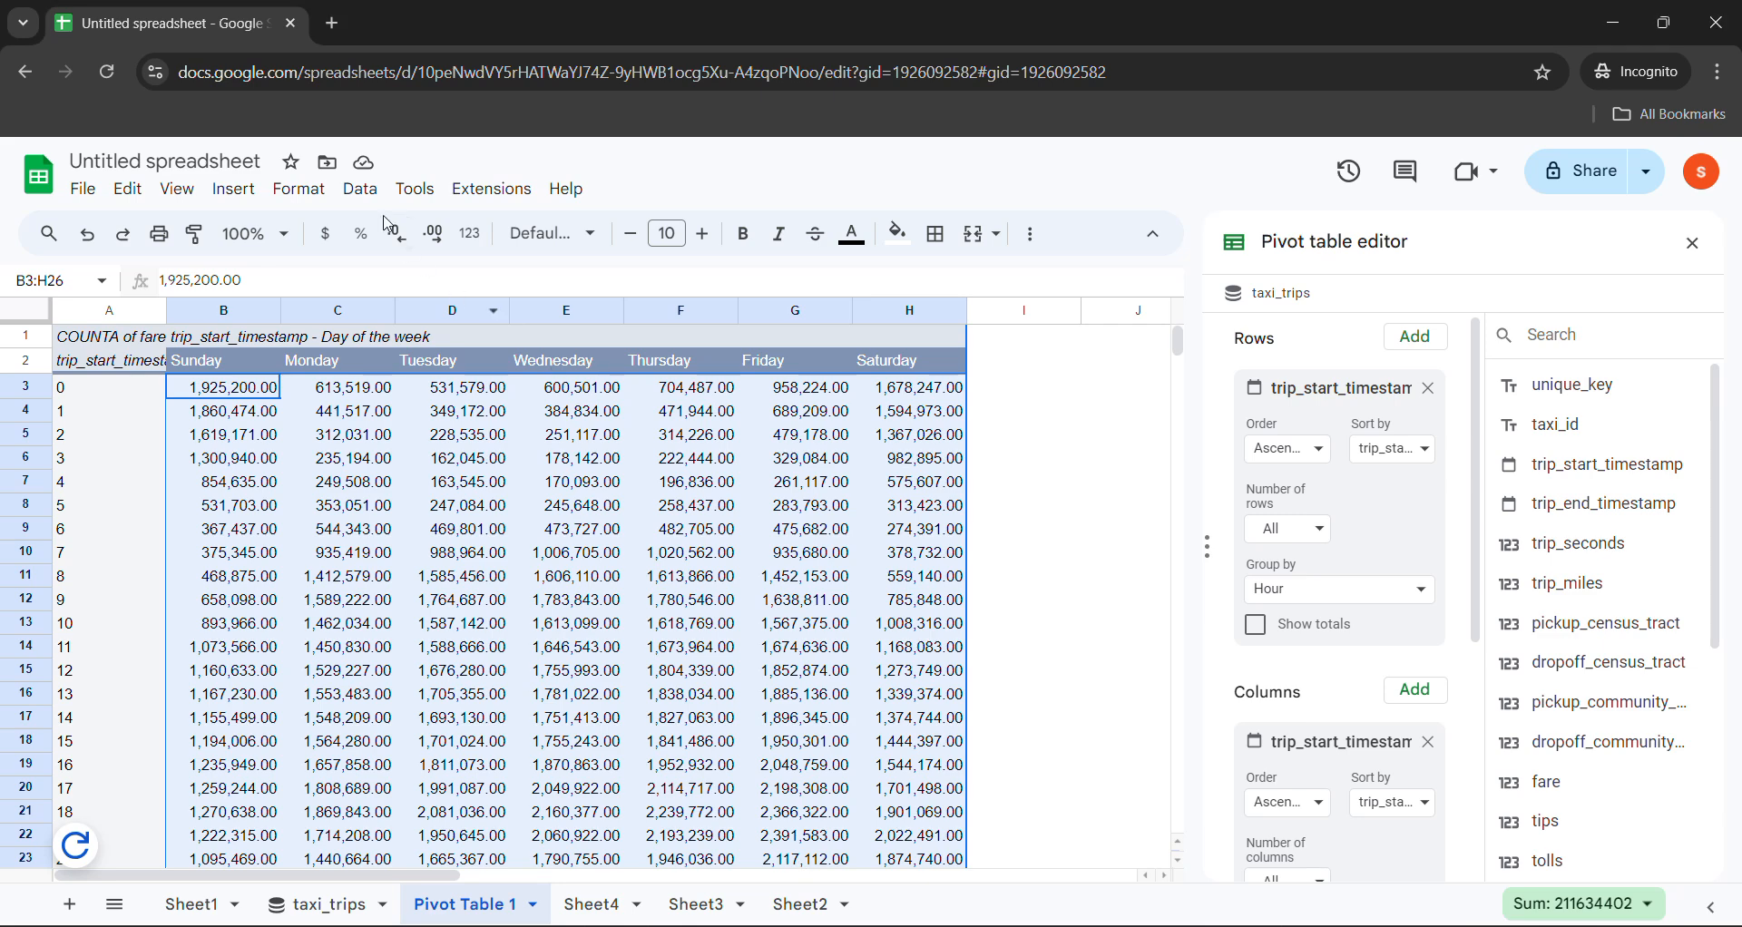
{"action": "left_click", "coordinate": [299, 189]}
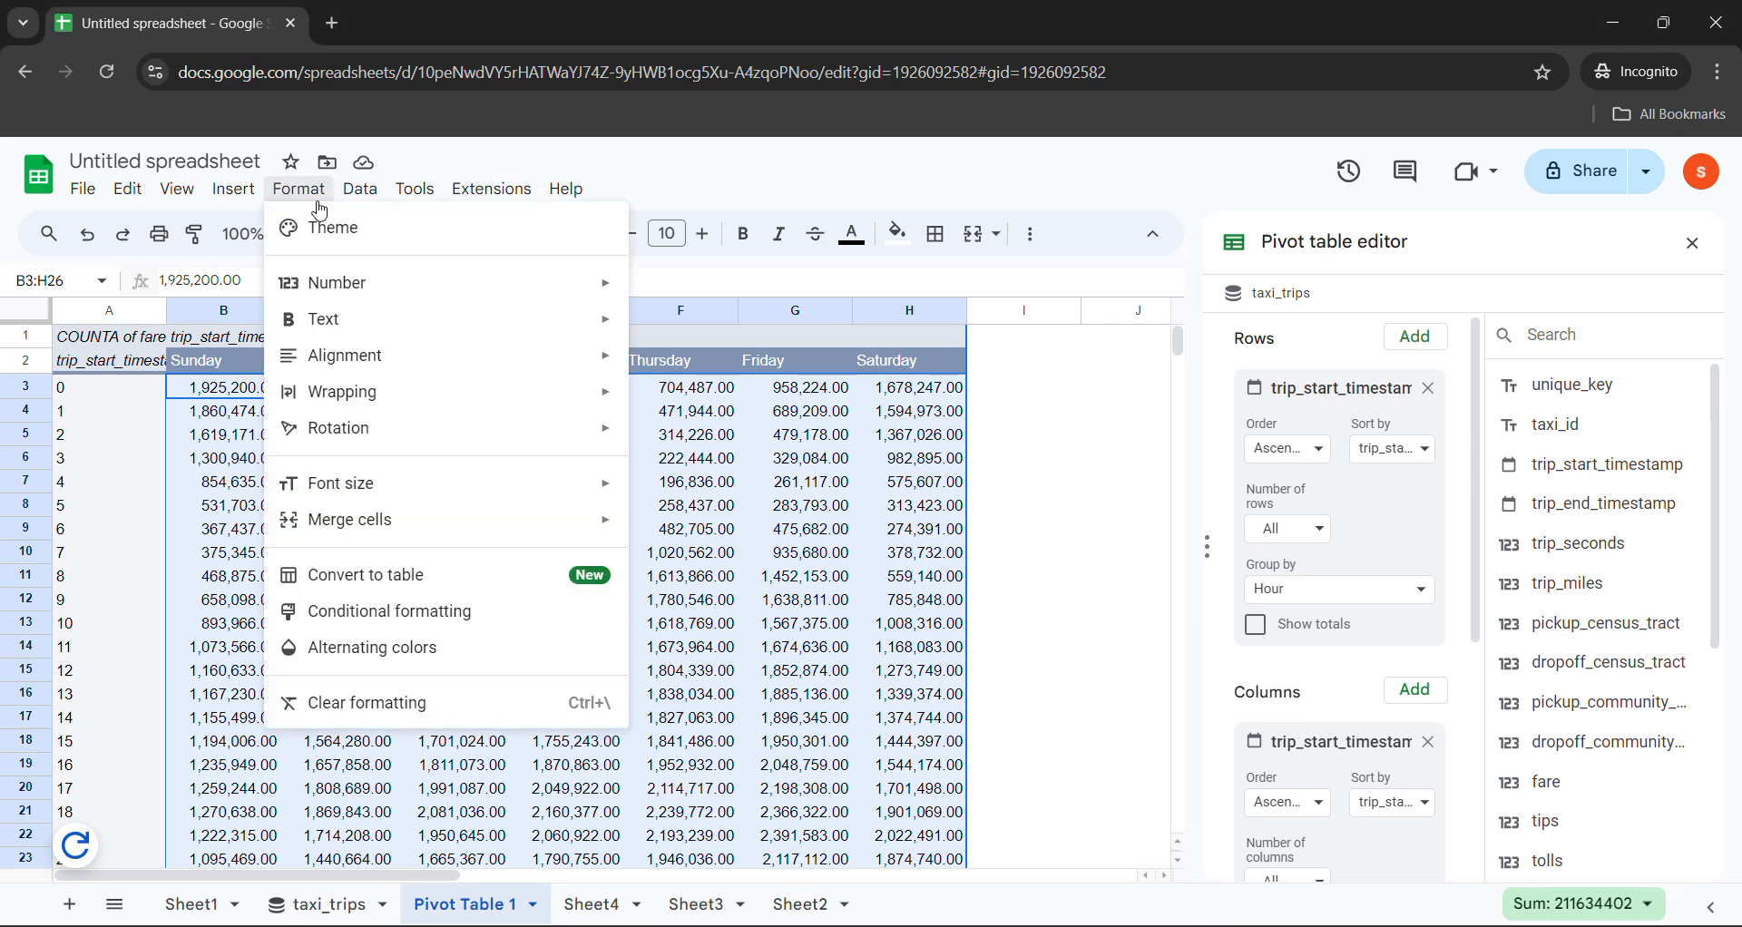
{"action": "left_click", "coordinate": [388, 611]}
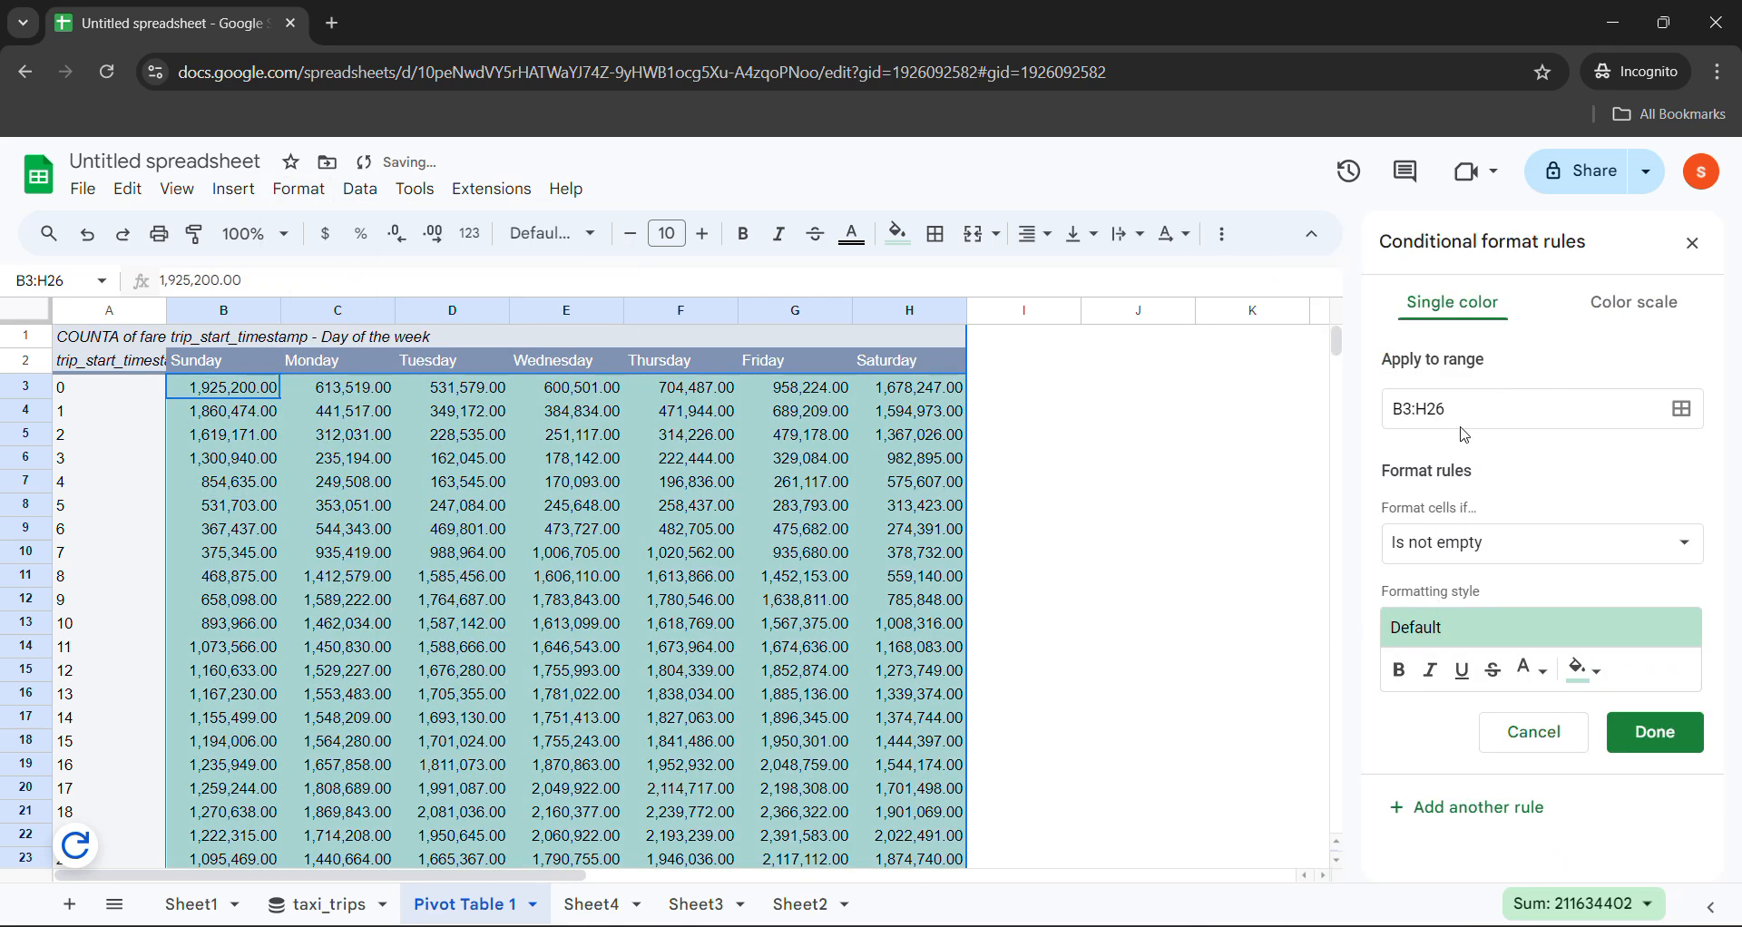
{"action": "left_click", "coordinate": [1613, 301]}
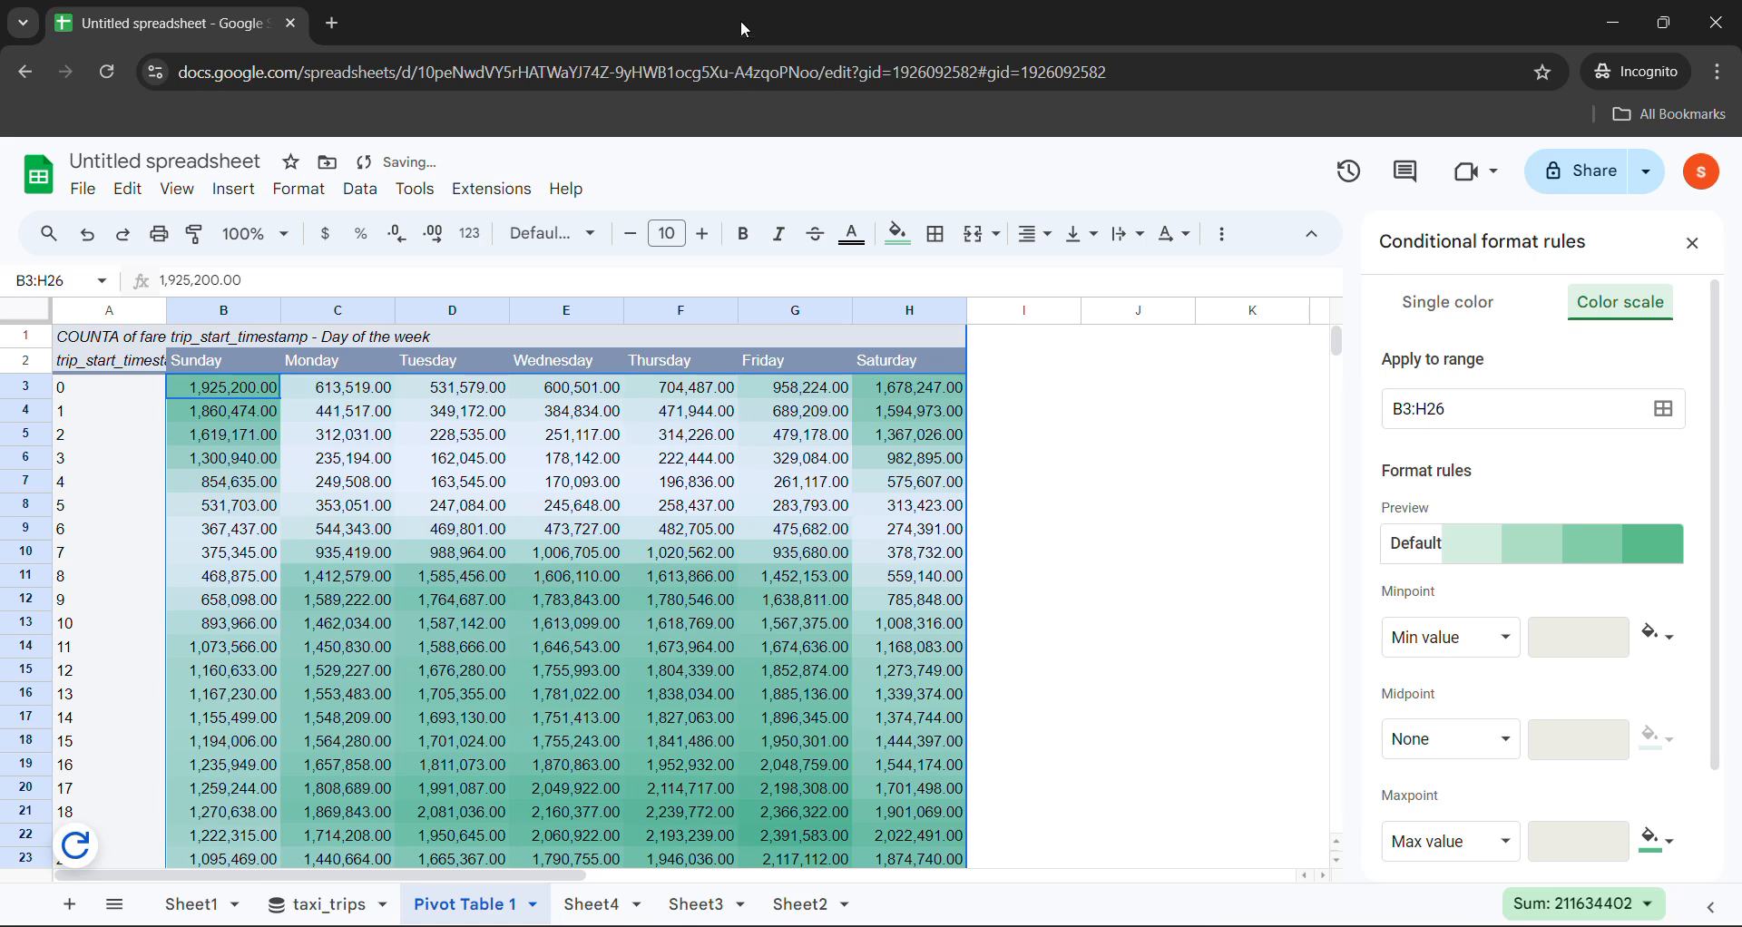
Set the rule's color scale to run from green at the minimum to white at the maximum and save it.
{"action": "left_click", "coordinate": [1525, 570]}
{"action": "left_click", "coordinate": [1449, 676]}
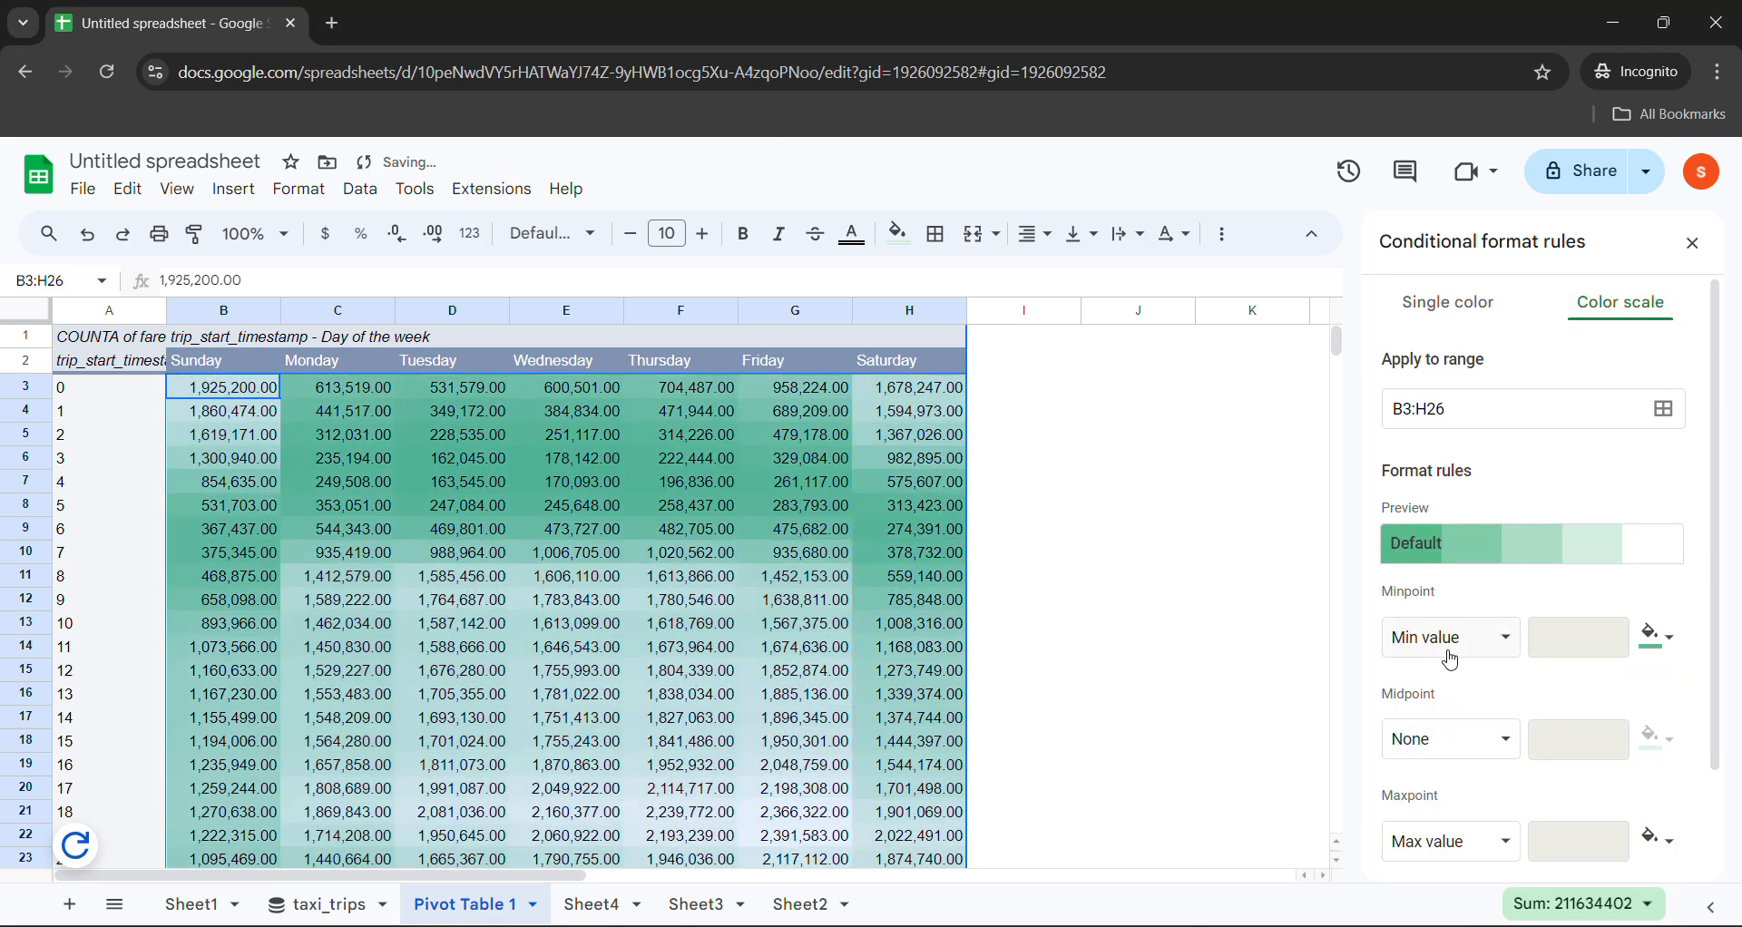
{"action": "scroll", "coordinate": [1553, 835], "scroll_direction": "down", "scroll_amount": 2}
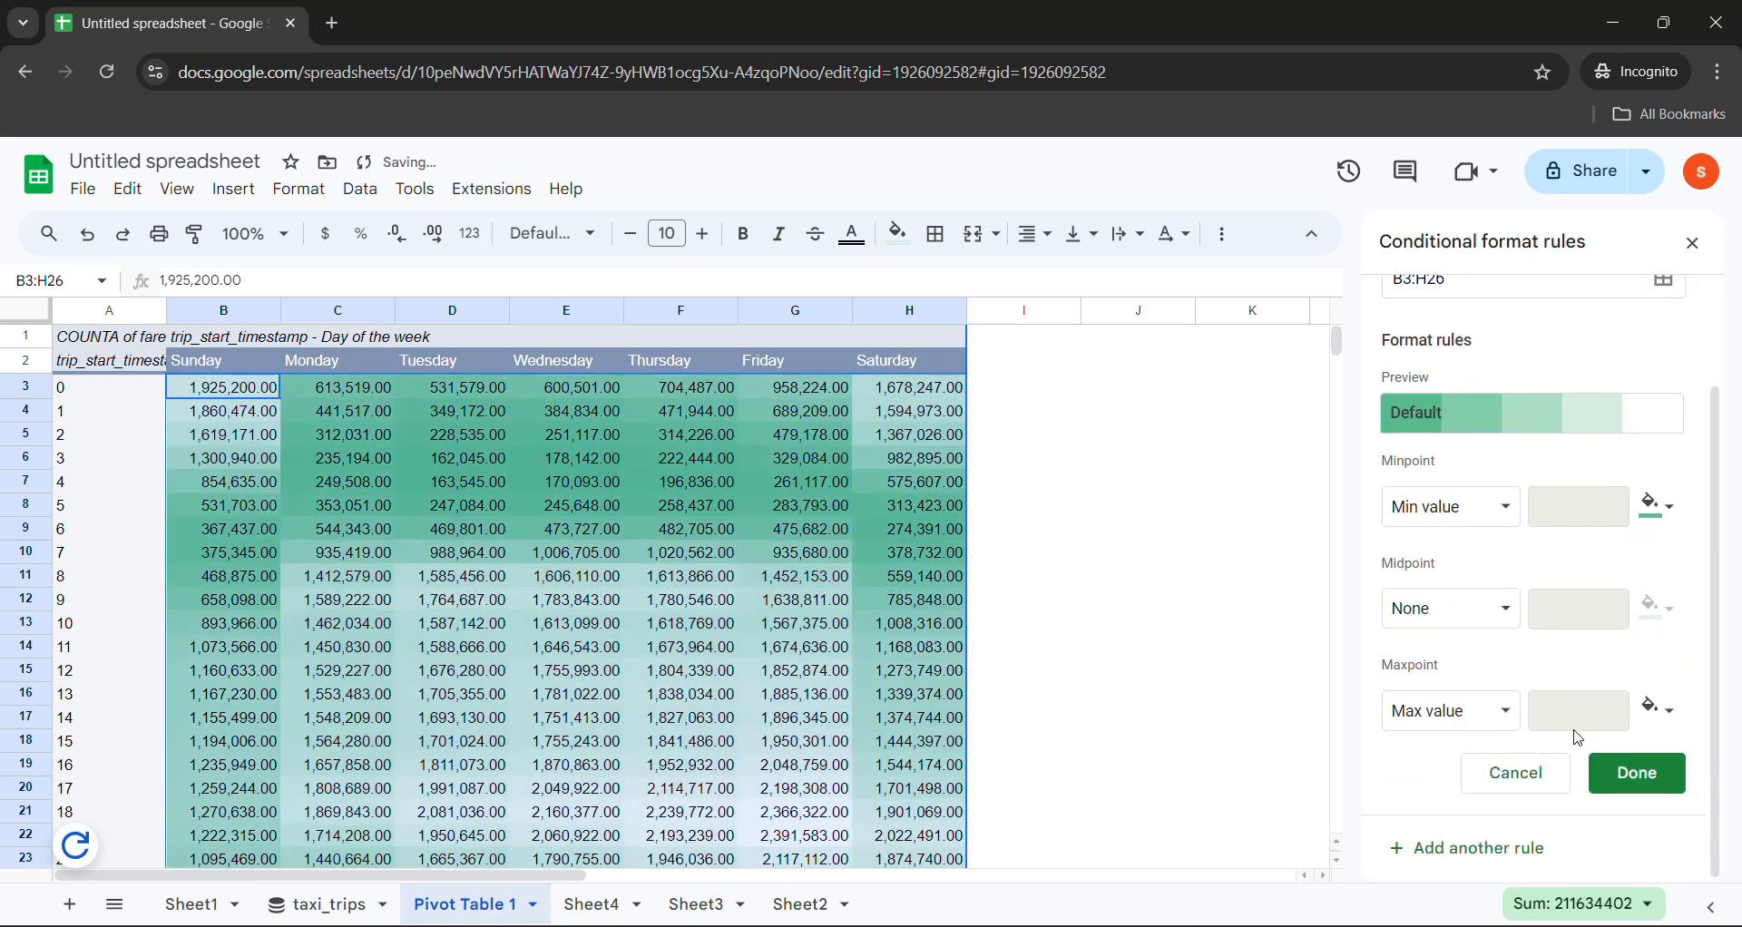
{"action": "left_click", "coordinate": [1632, 785]}
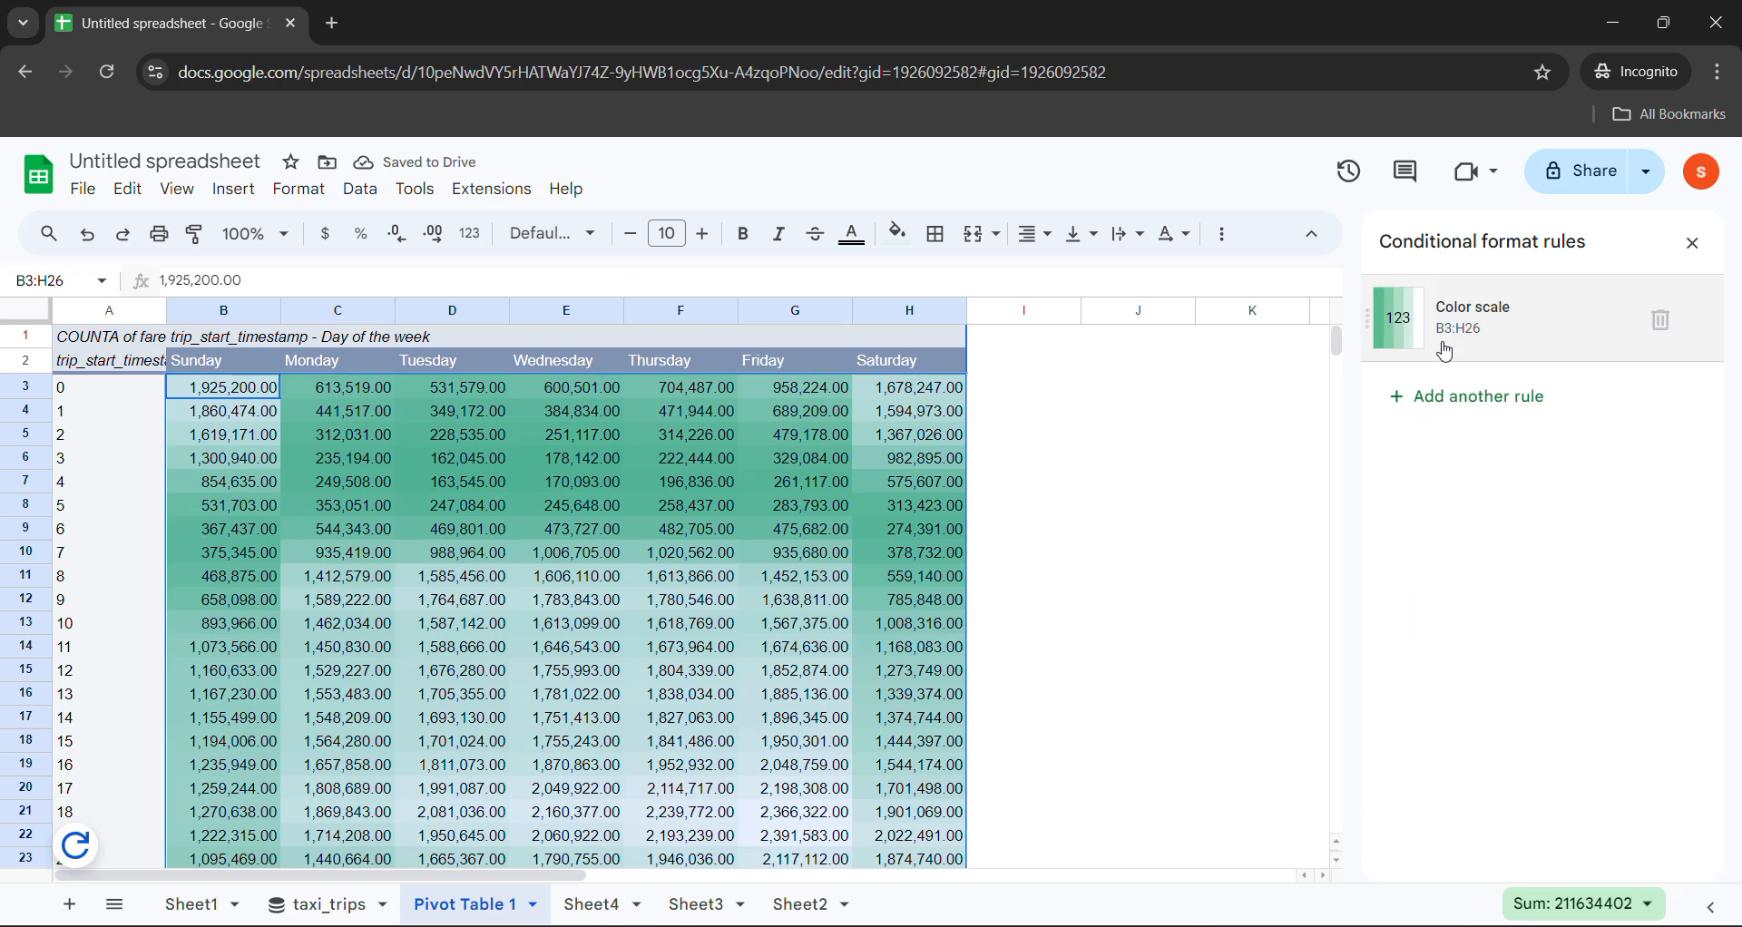
Reopen the B3:H26 conditional format rule, switch it to Single color, and return to the pivot table's settings.
{"action": "left_click", "coordinate": [1521, 339]}
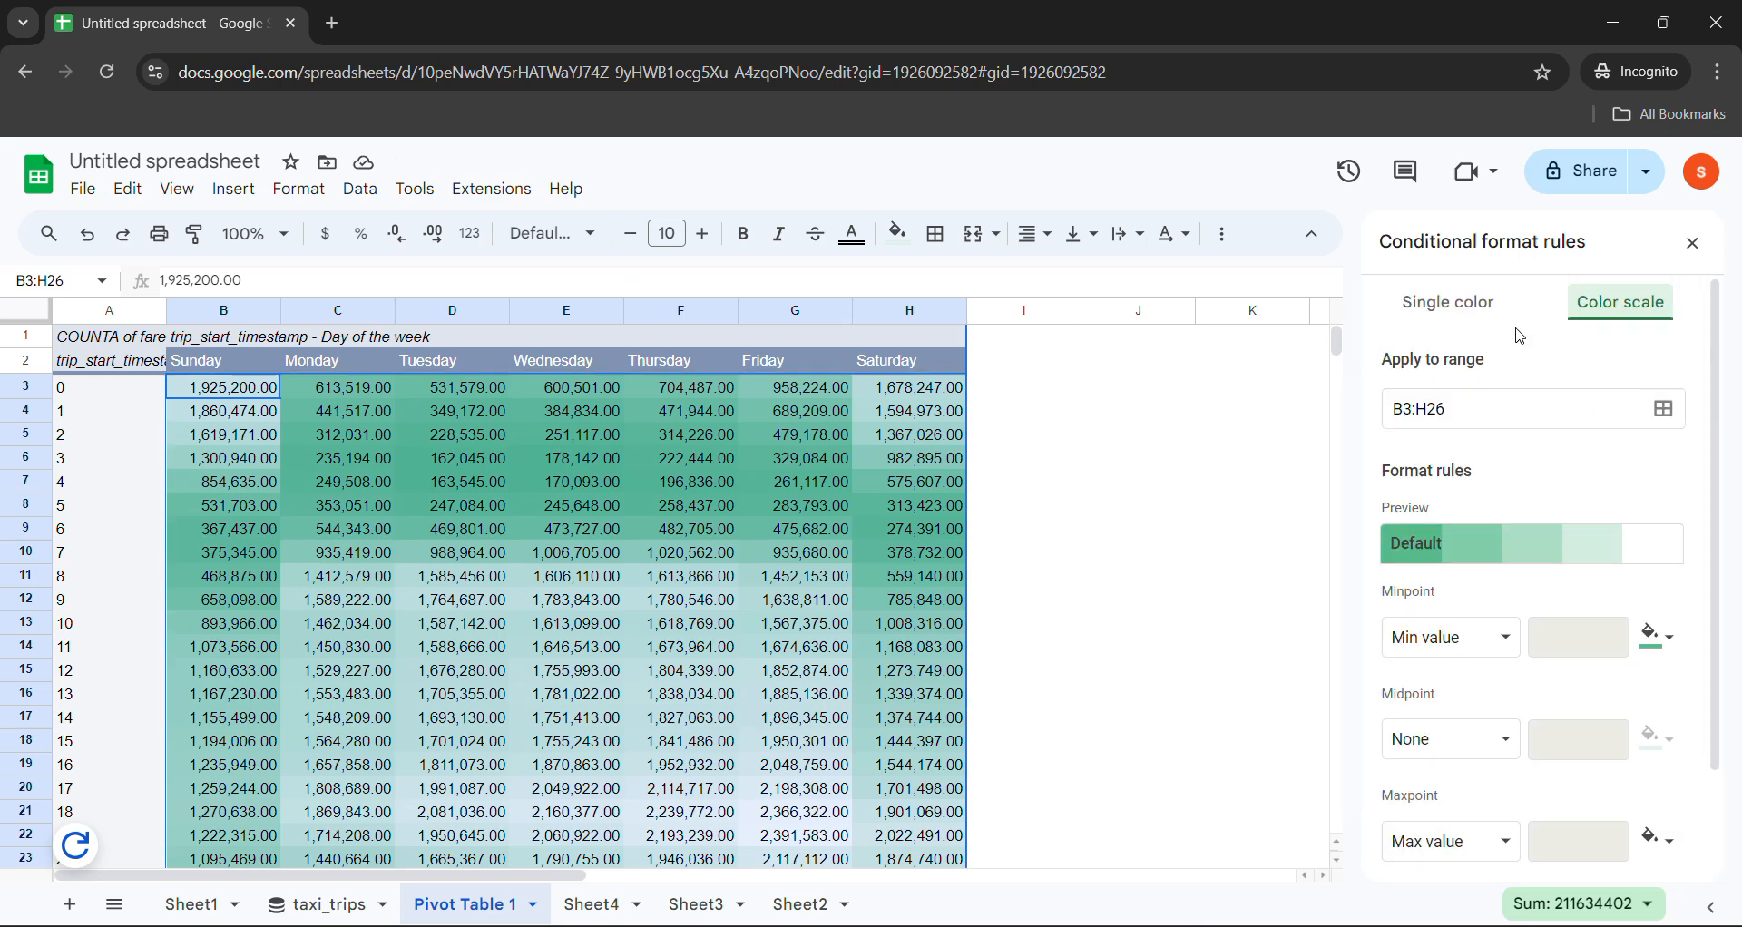
{"action": "left_click", "coordinate": [1451, 302]}
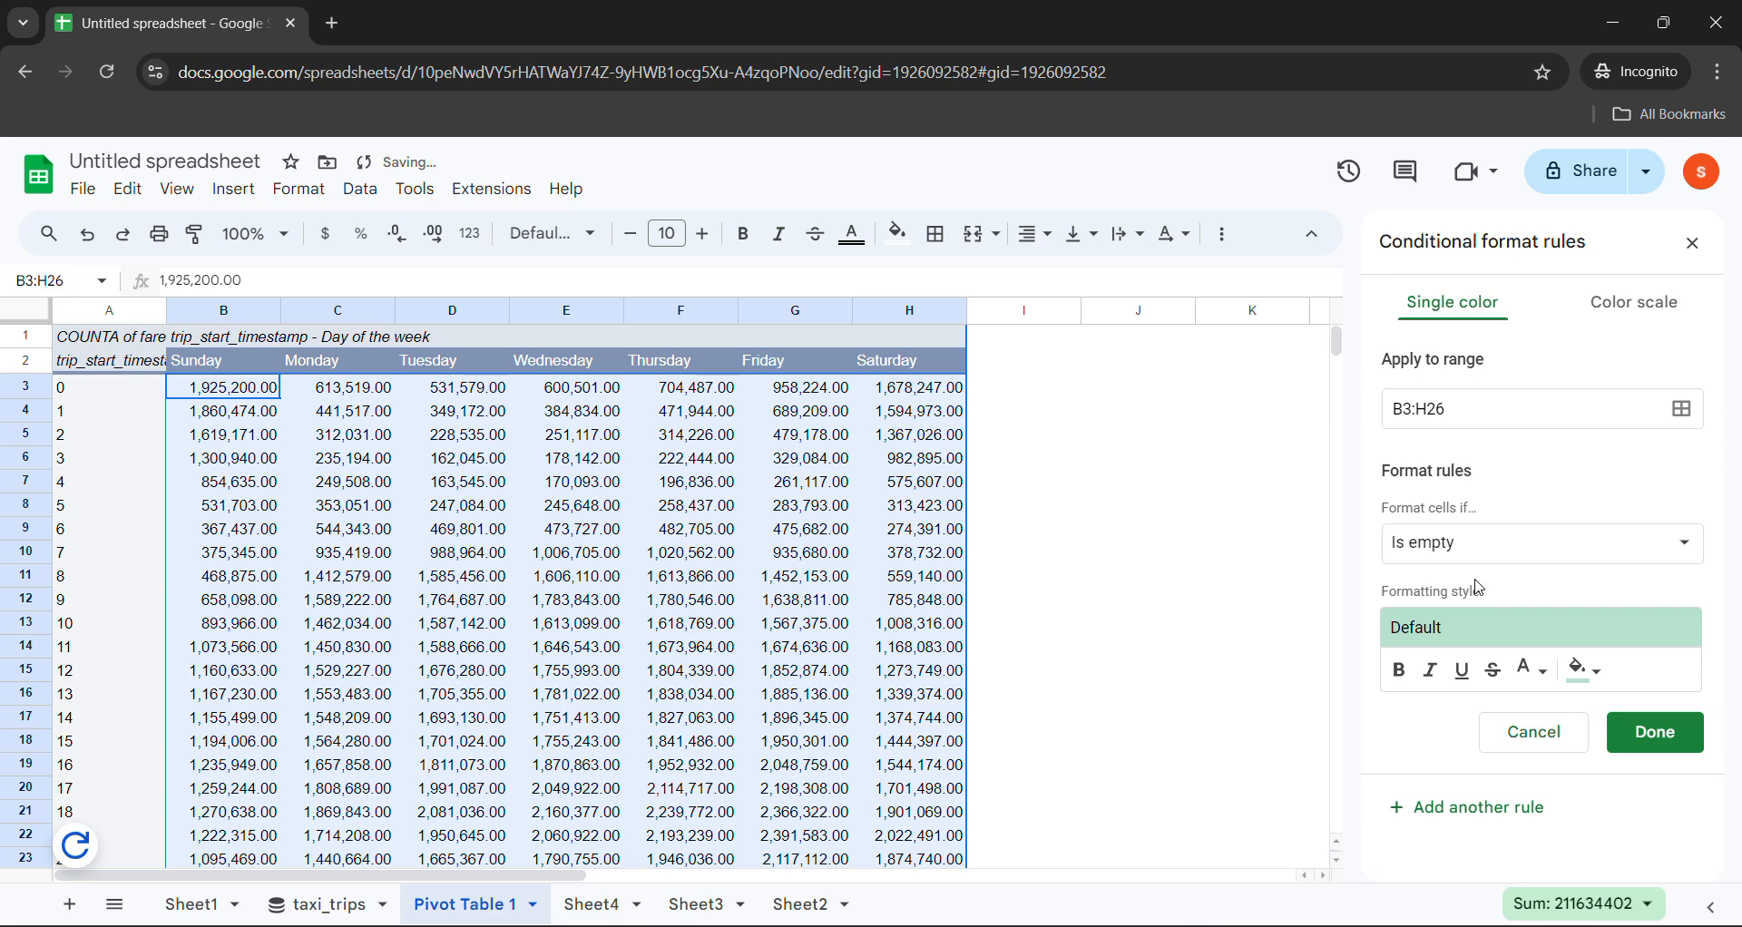
{"action": "left_click", "coordinate": [1692, 243]}
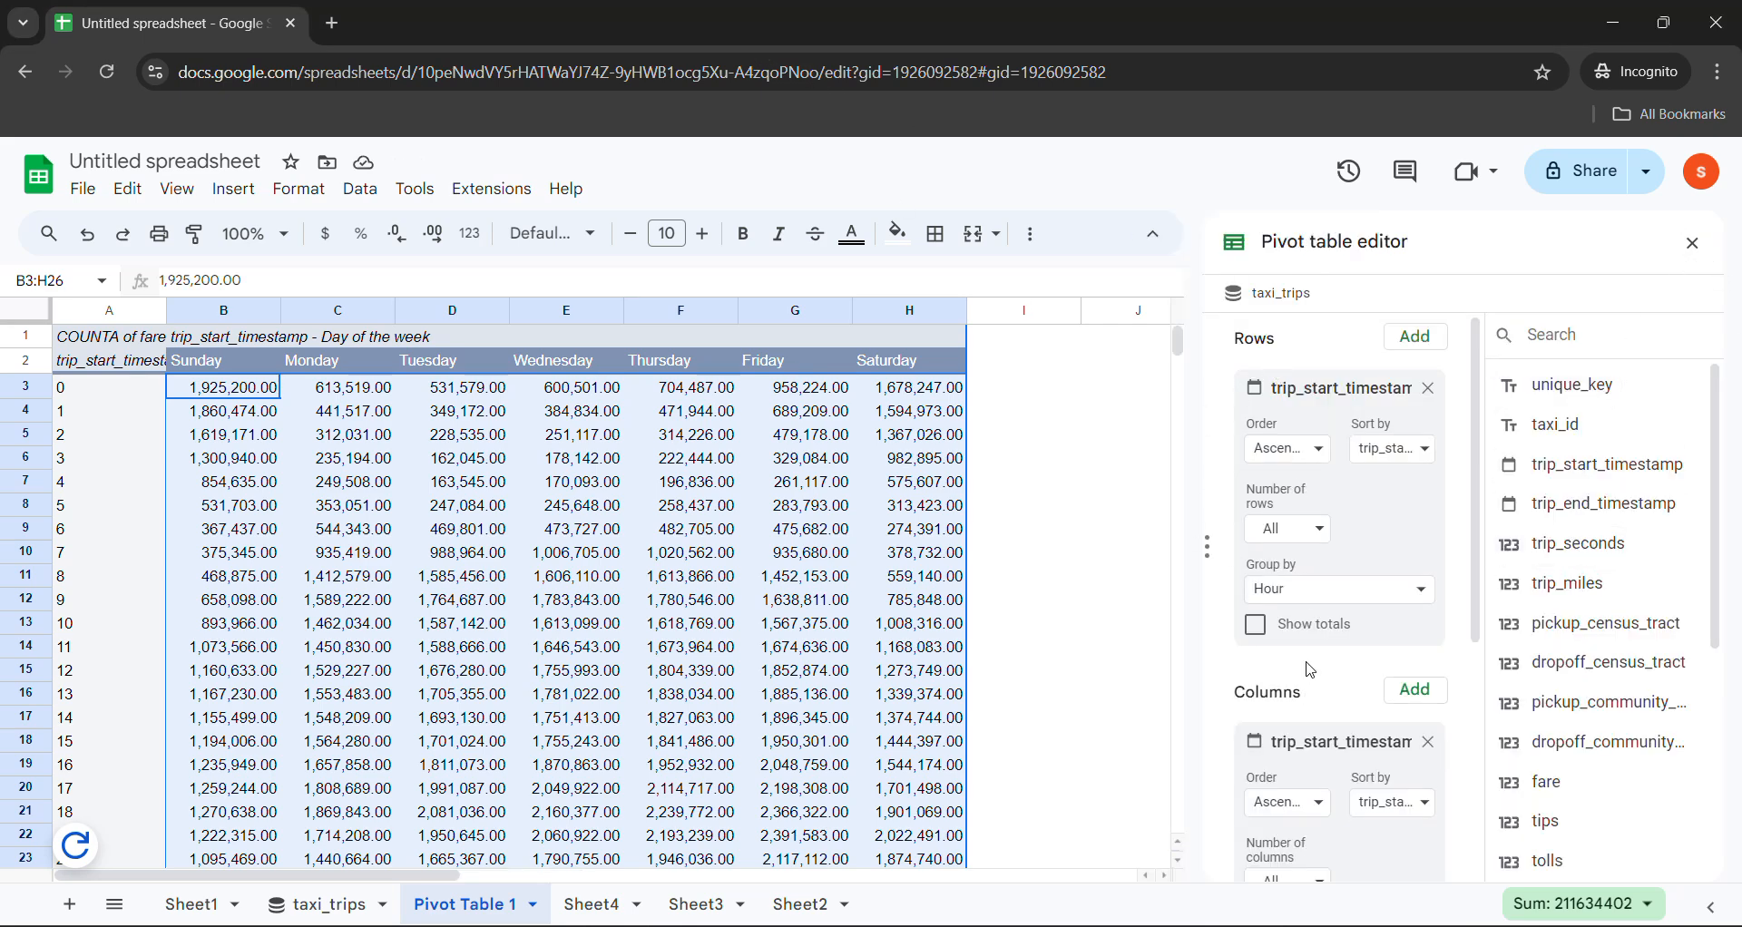
{"action": "scroll", "coordinate": [1307, 665], "scroll_direction": "down", "scroll_amount": 5}
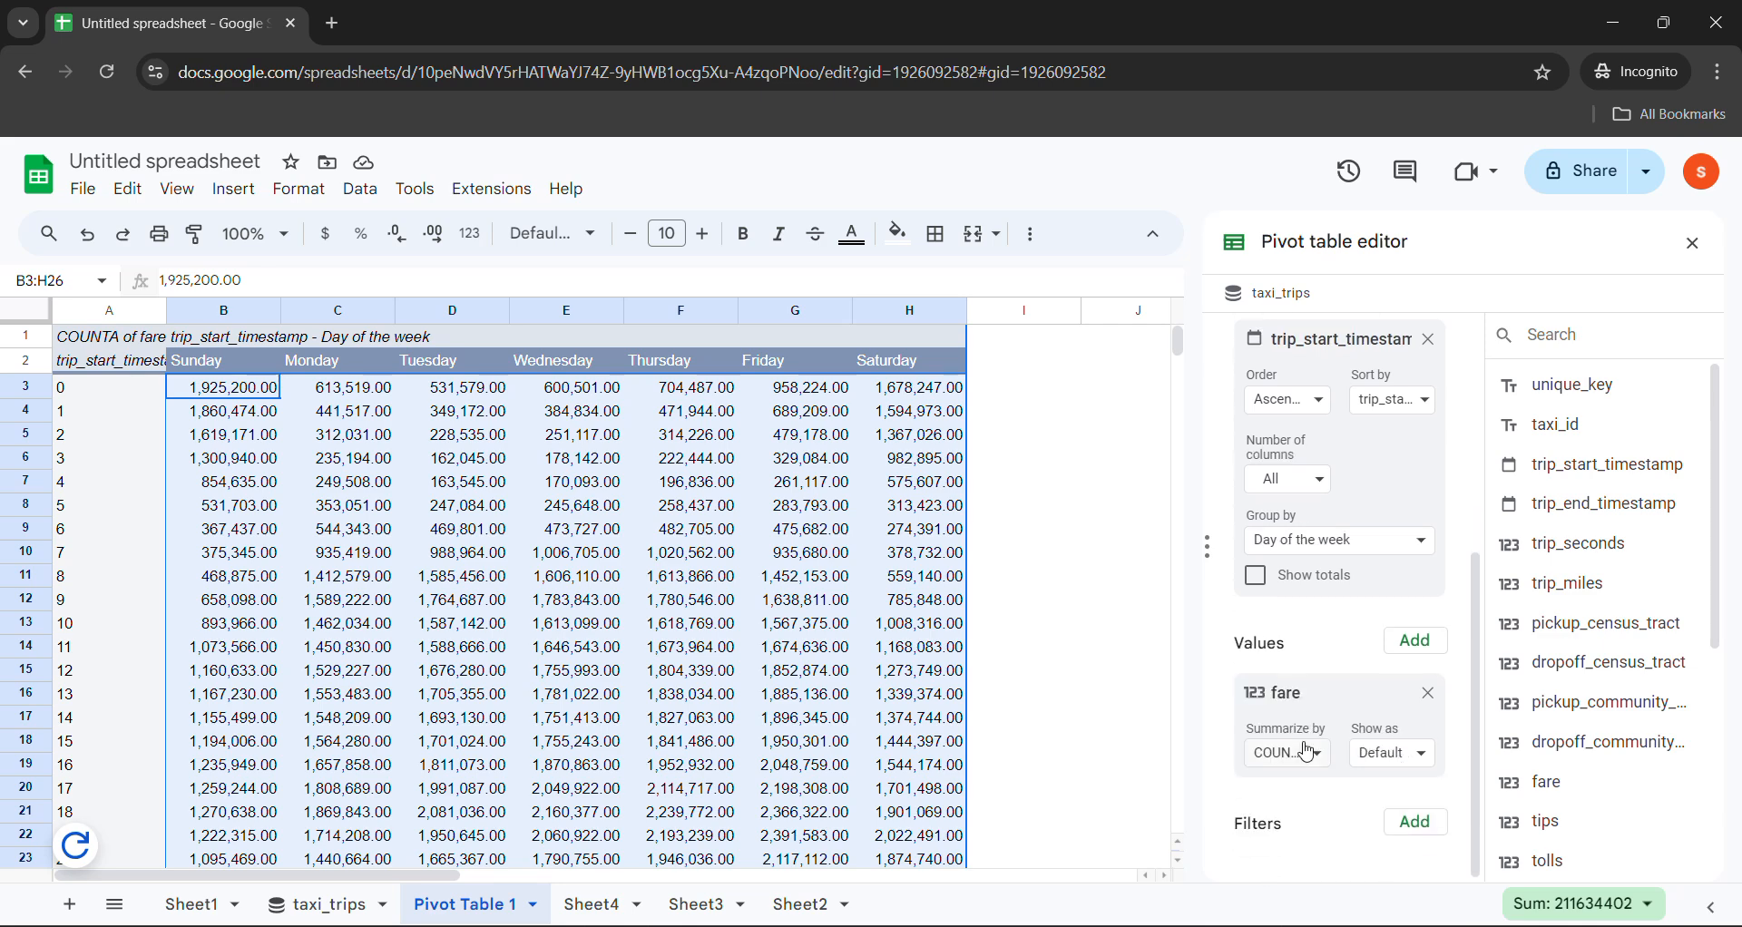
Summarize the pivot table's fare values by AVERAGE and apply the change.
{"action": "left_click", "coordinate": [1318, 755]}
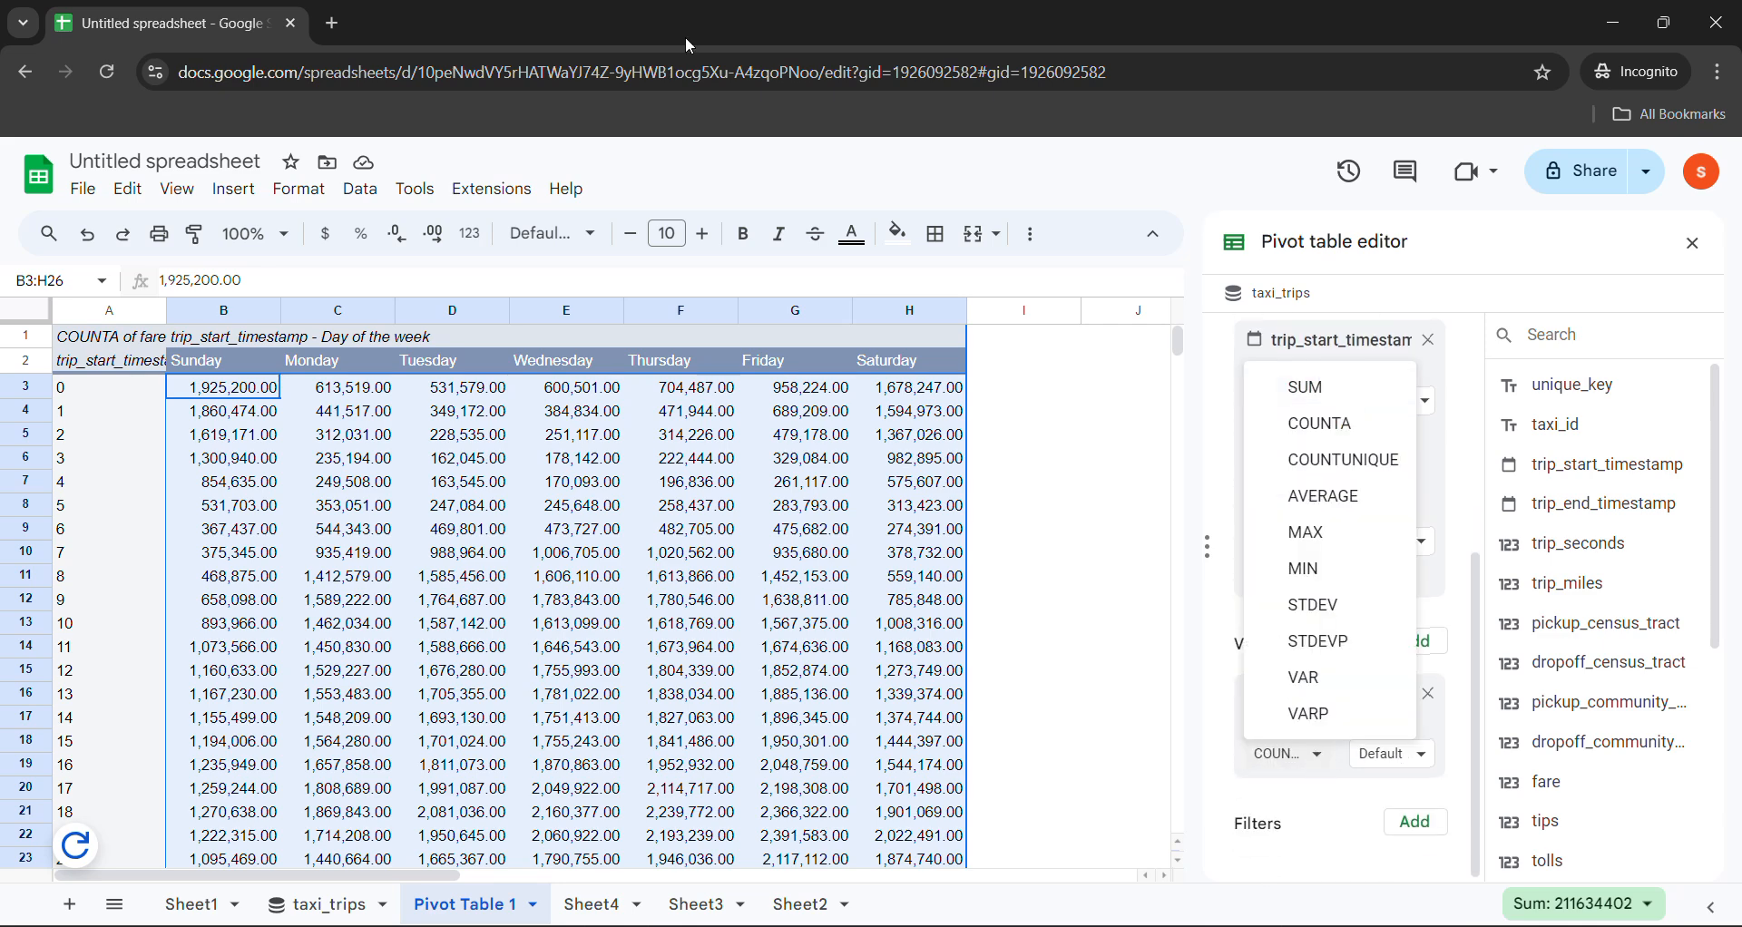
{"action": "left_click", "coordinate": [731, 40]}
{"action": "left_click", "coordinate": [1309, 770]}
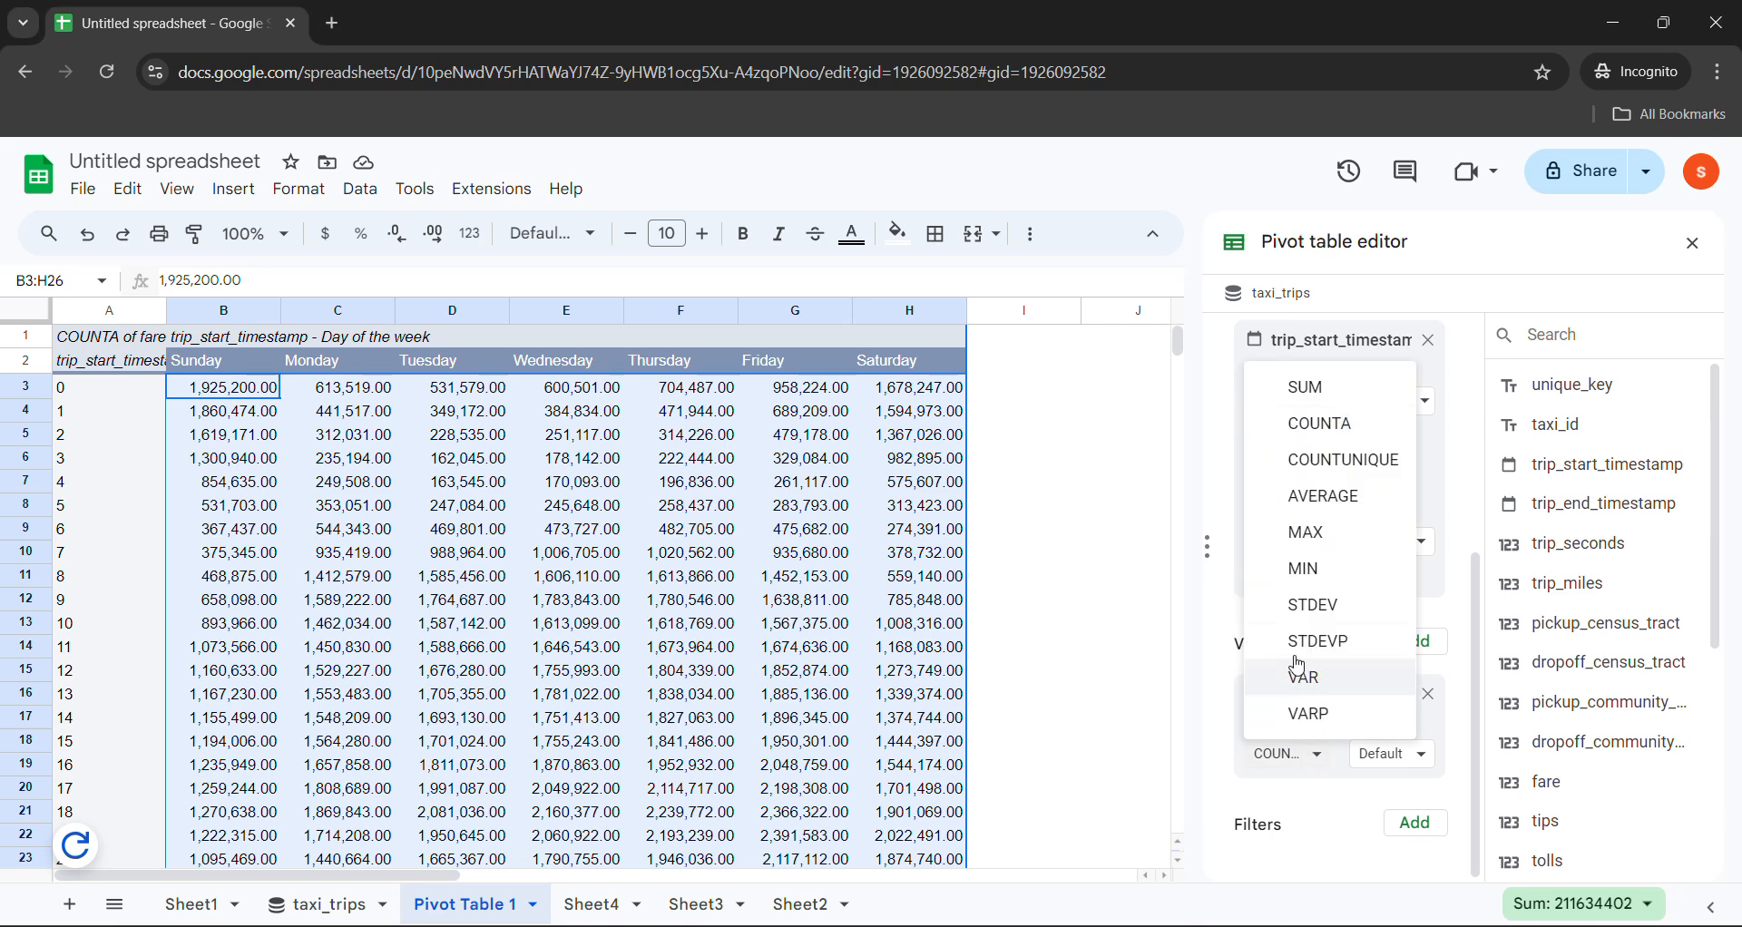
{"action": "left_click", "coordinate": [1290, 495]}
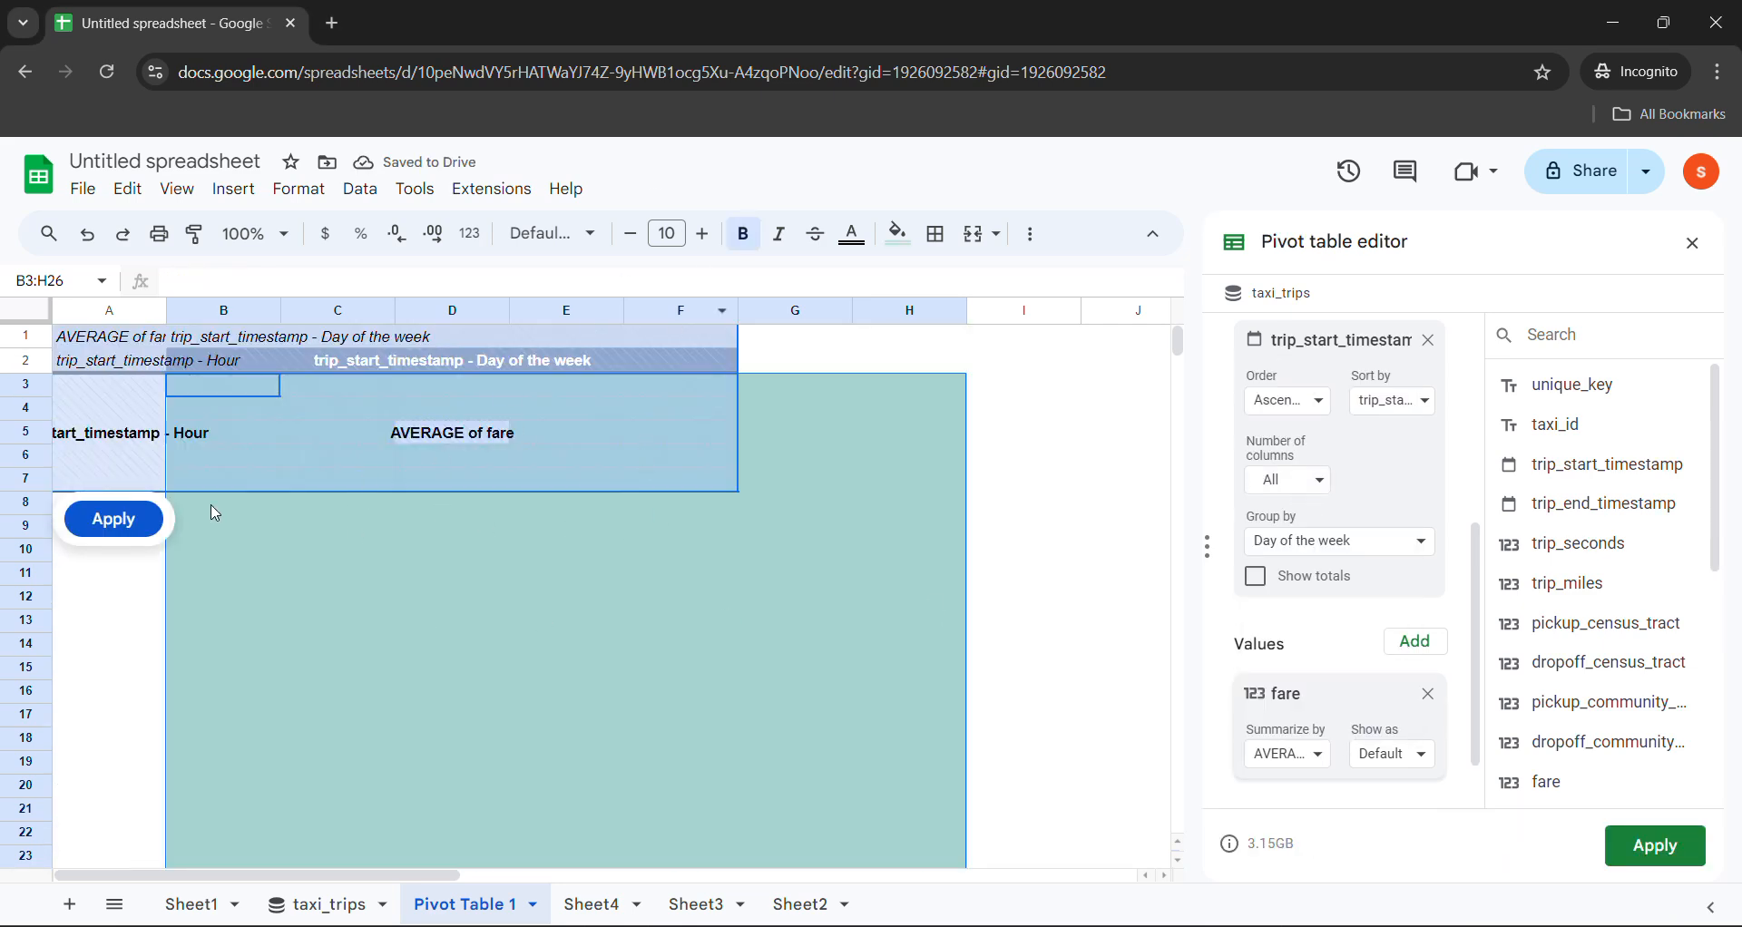
{"action": "left_click", "coordinate": [113, 519]}
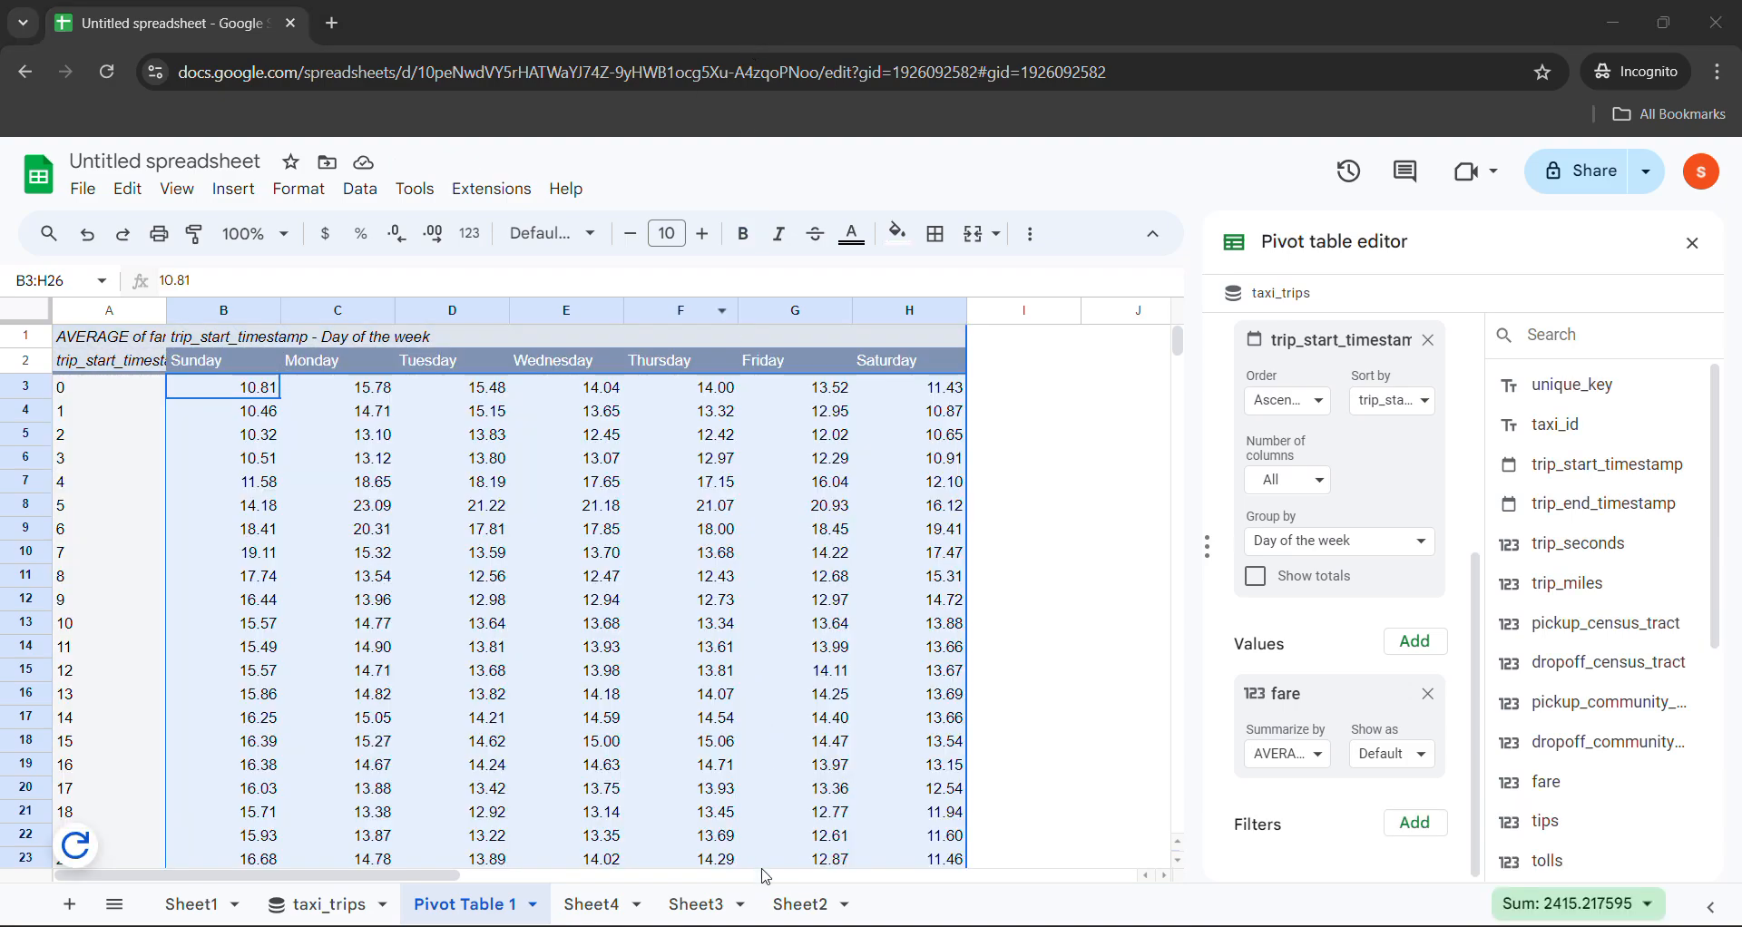
Switch to the Connected Sheets lab page and check progress for the Use Pivot tables objective.
{"action": "mouse_move", "coordinate": [764, 923]}
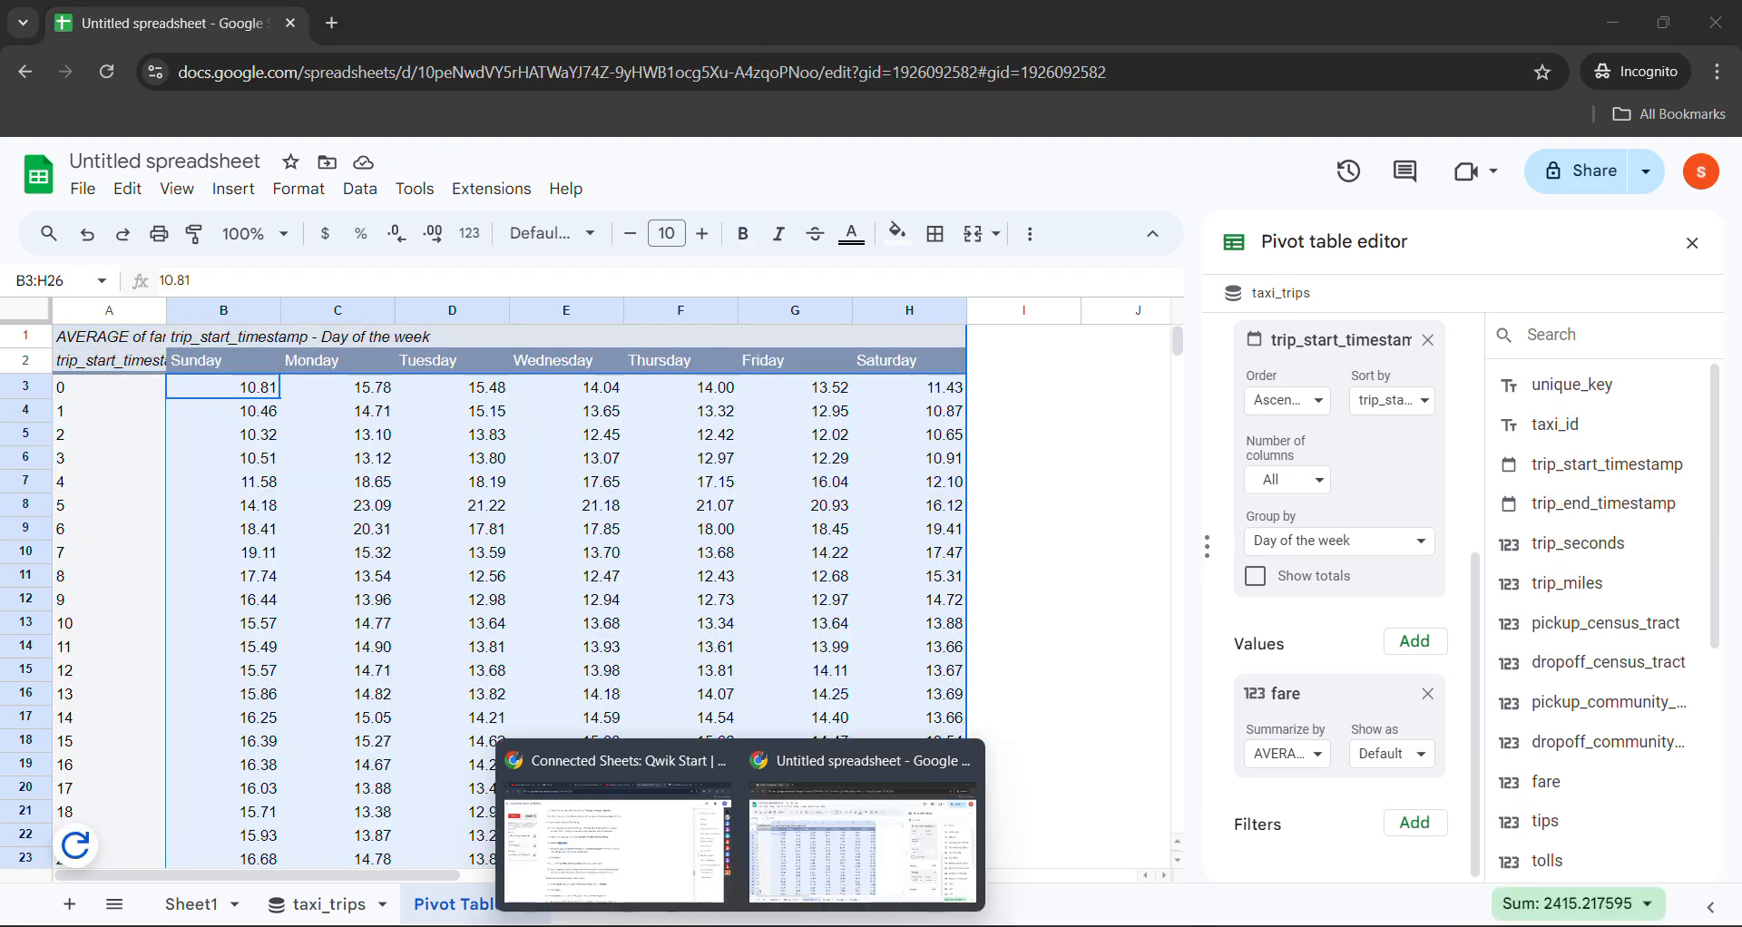
{"action": "left_click", "coordinate": [599, 817]}
{"action": "scroll", "coordinate": [420, 591], "scroll_direction": "down", "scroll_amount": 6}
{"action": "left_click", "coordinate": [486, 396]}
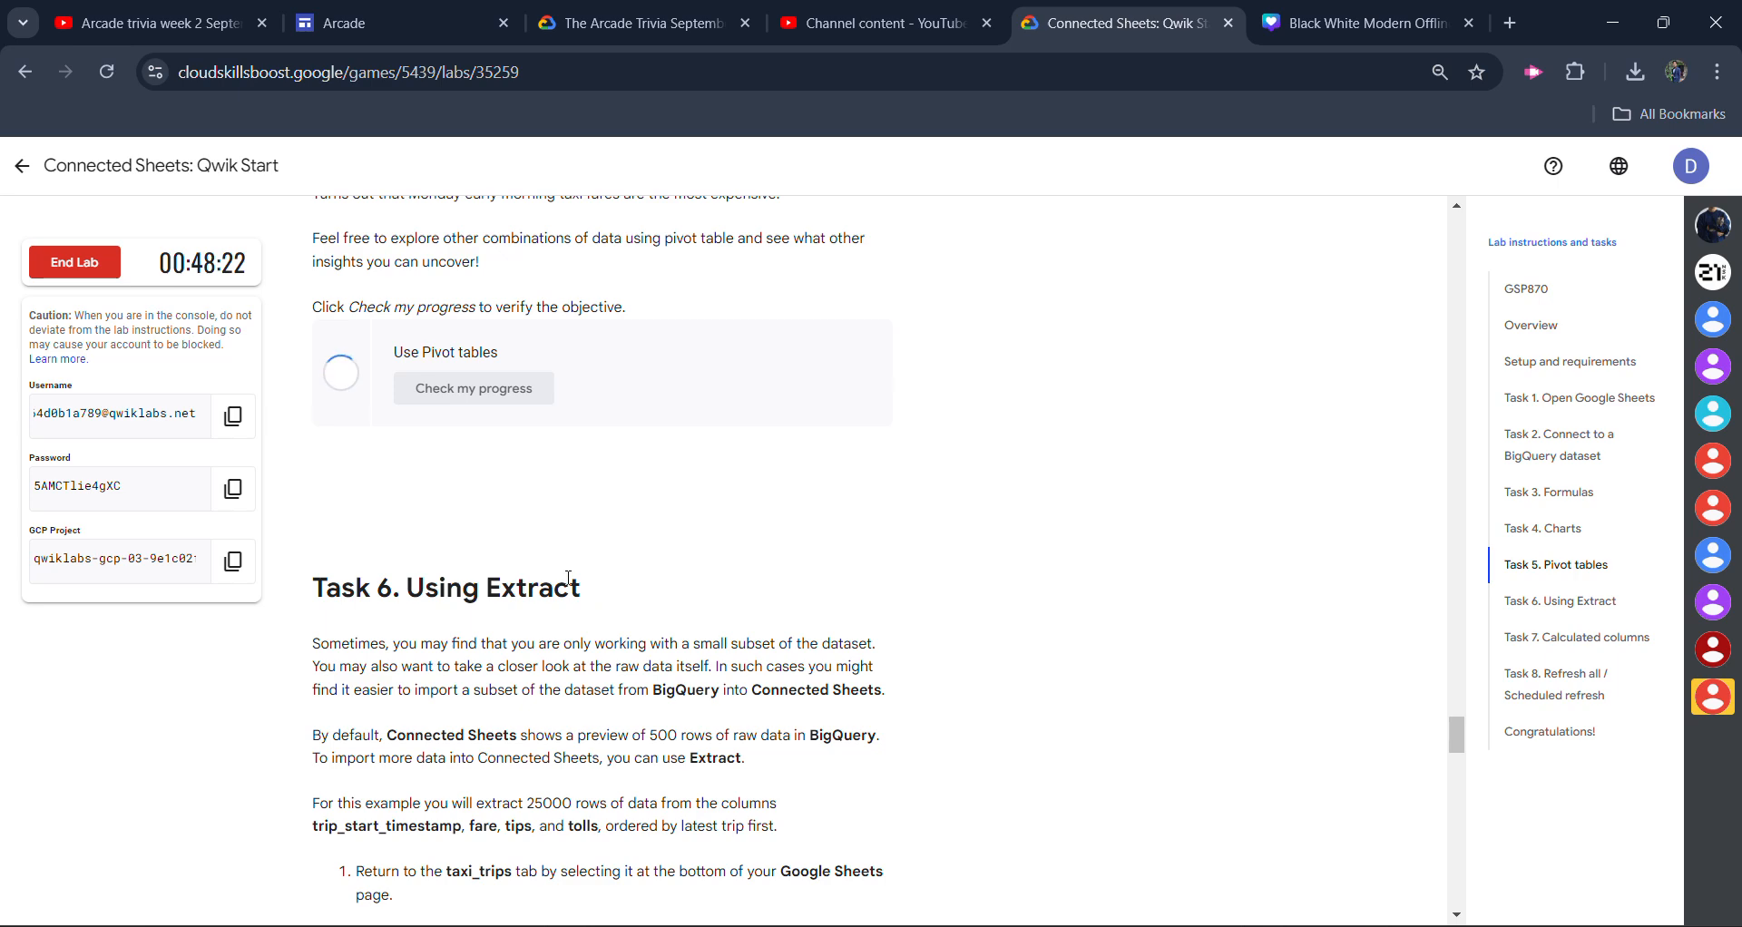
Read the lab's Task 6 instructions on using Extract.
{"action": "scroll", "coordinate": [568, 574], "scroll_direction": "down", "scroll_amount": 6}
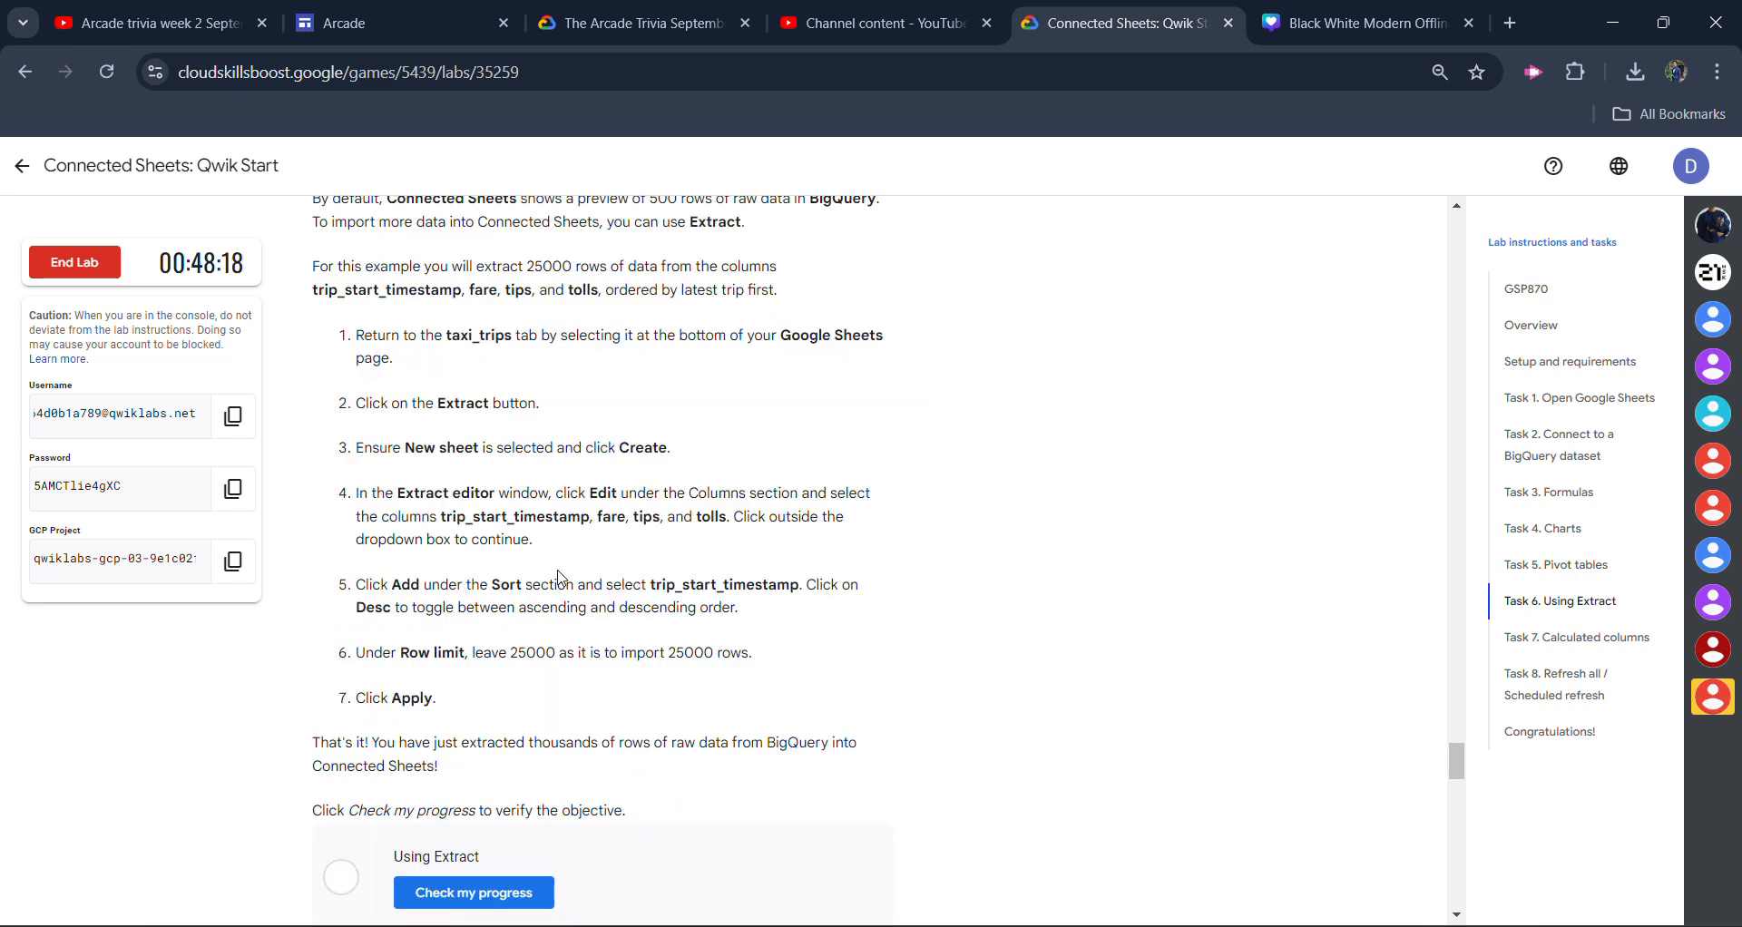
{"action": "scroll", "coordinate": [514, 569], "scroll_direction": "down", "scroll_amount": 6}
{"action": "scroll", "coordinate": [512, 567], "scroll_direction": "up", "scroll_amount": 11}
{"action": "scroll", "coordinate": [513, 567], "scroll_direction": "up", "scroll_amount": 1}
{"action": "scroll", "coordinate": [513, 567], "scroll_direction": "down", "scroll_amount": 3}
{"action": "left_click_drag", "start_coordinate": [478, 398], "coordinate": [626, 401]}
{"action": "left_click", "coordinate": [626, 401]}
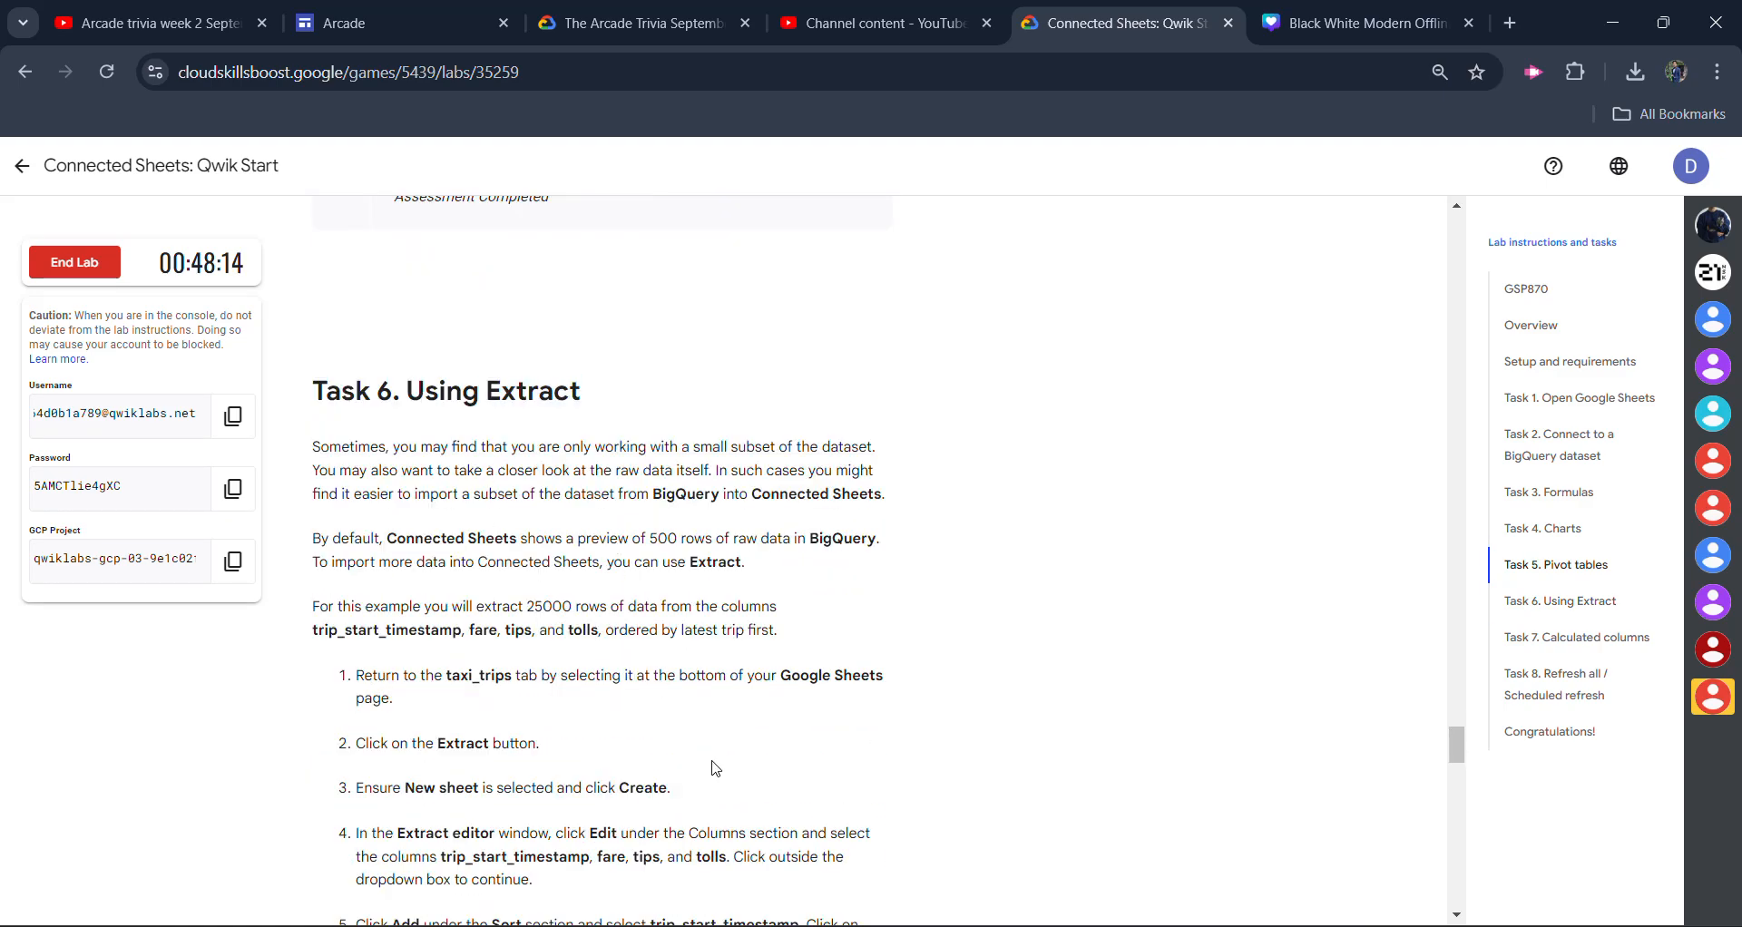
Return to the Google Sheets spreadsheet and create an extract of taxi_trips in a new sheet.
{"action": "left_click", "coordinate": [935, 767]}
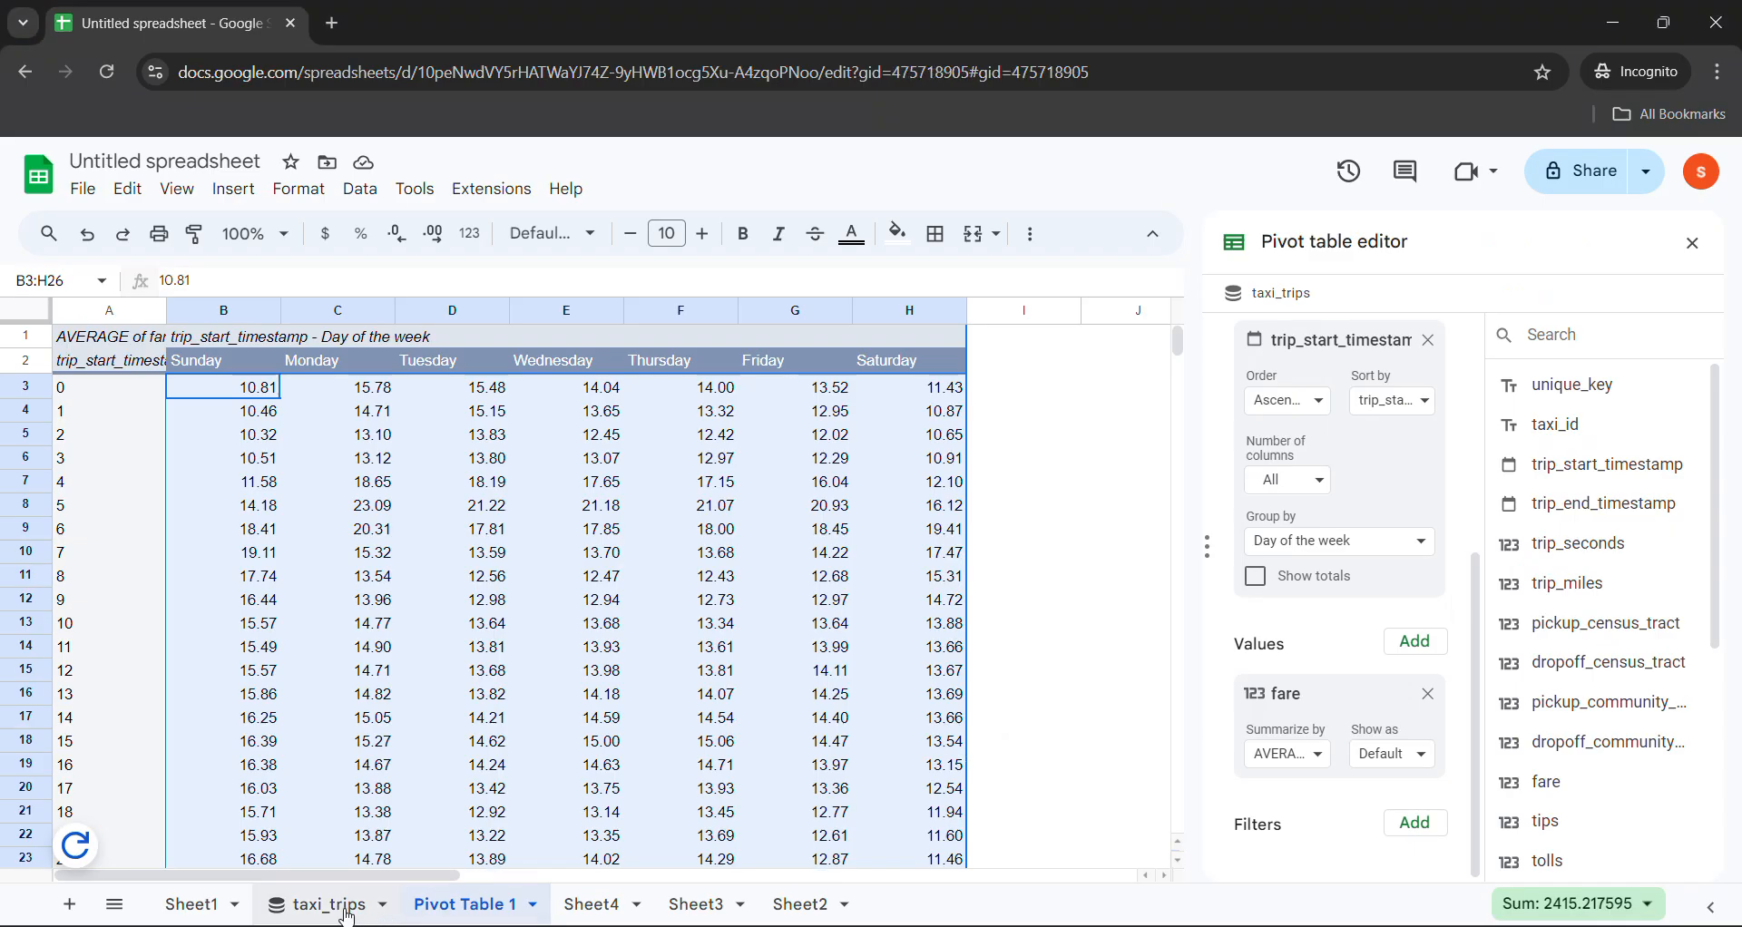
{"action": "left_click", "coordinate": [348, 908]}
{"action": "left_click", "coordinate": [515, 385]}
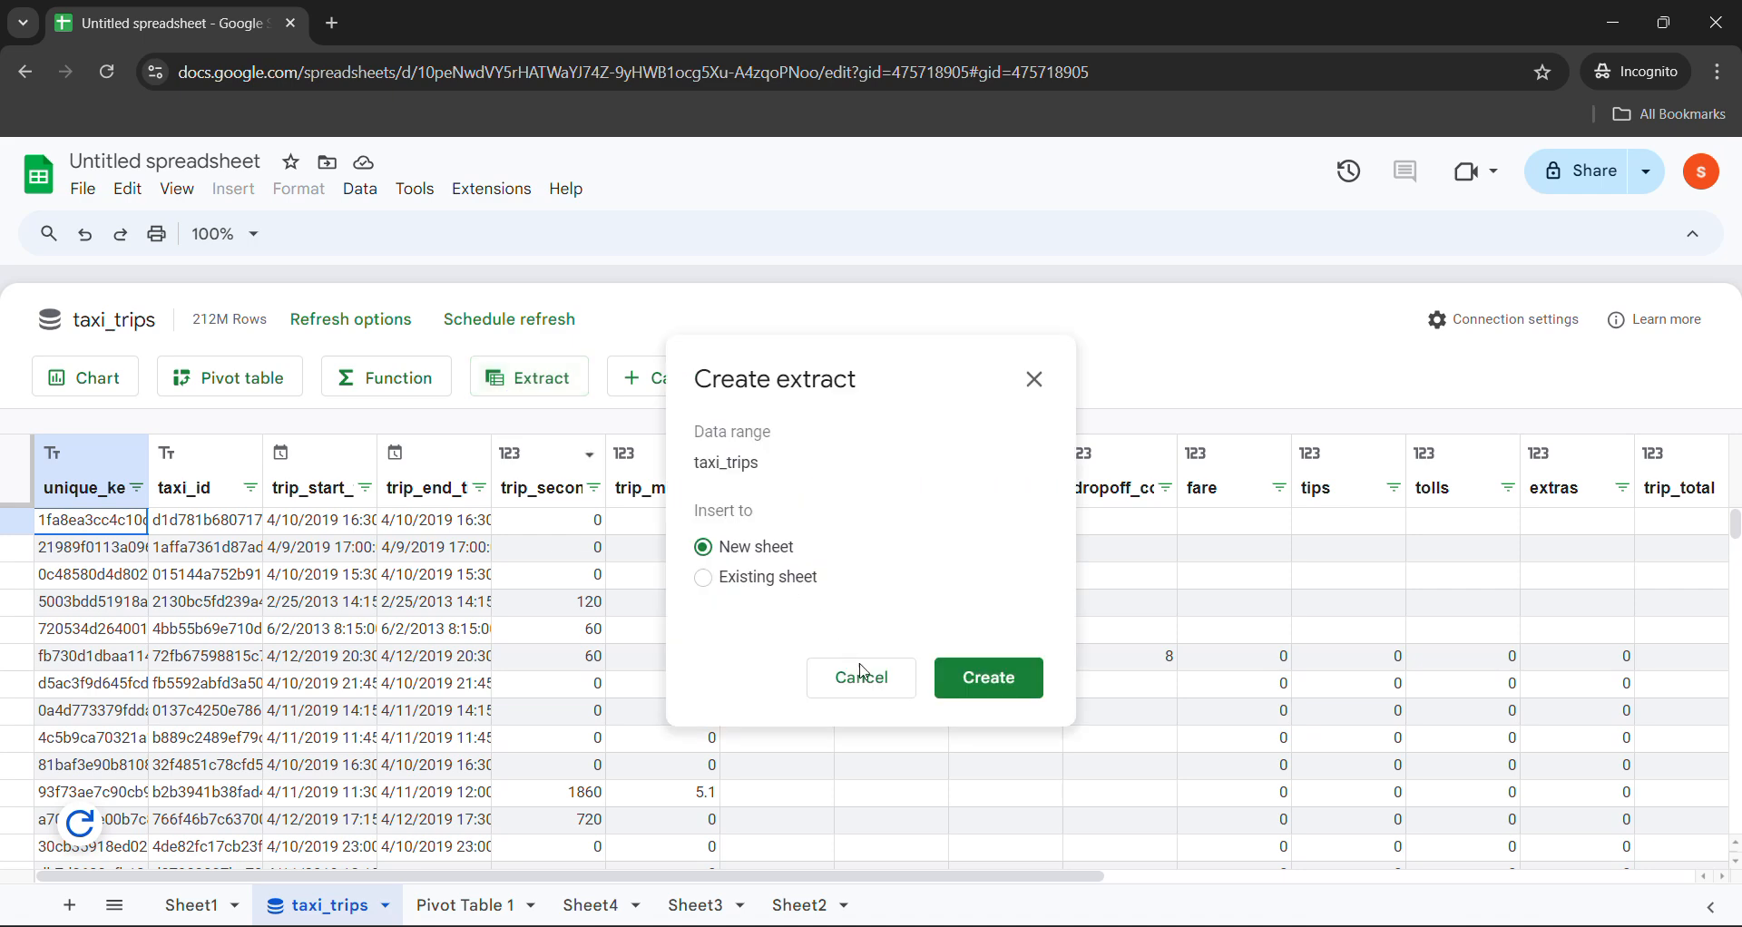
{"action": "left_click", "coordinate": [989, 678]}
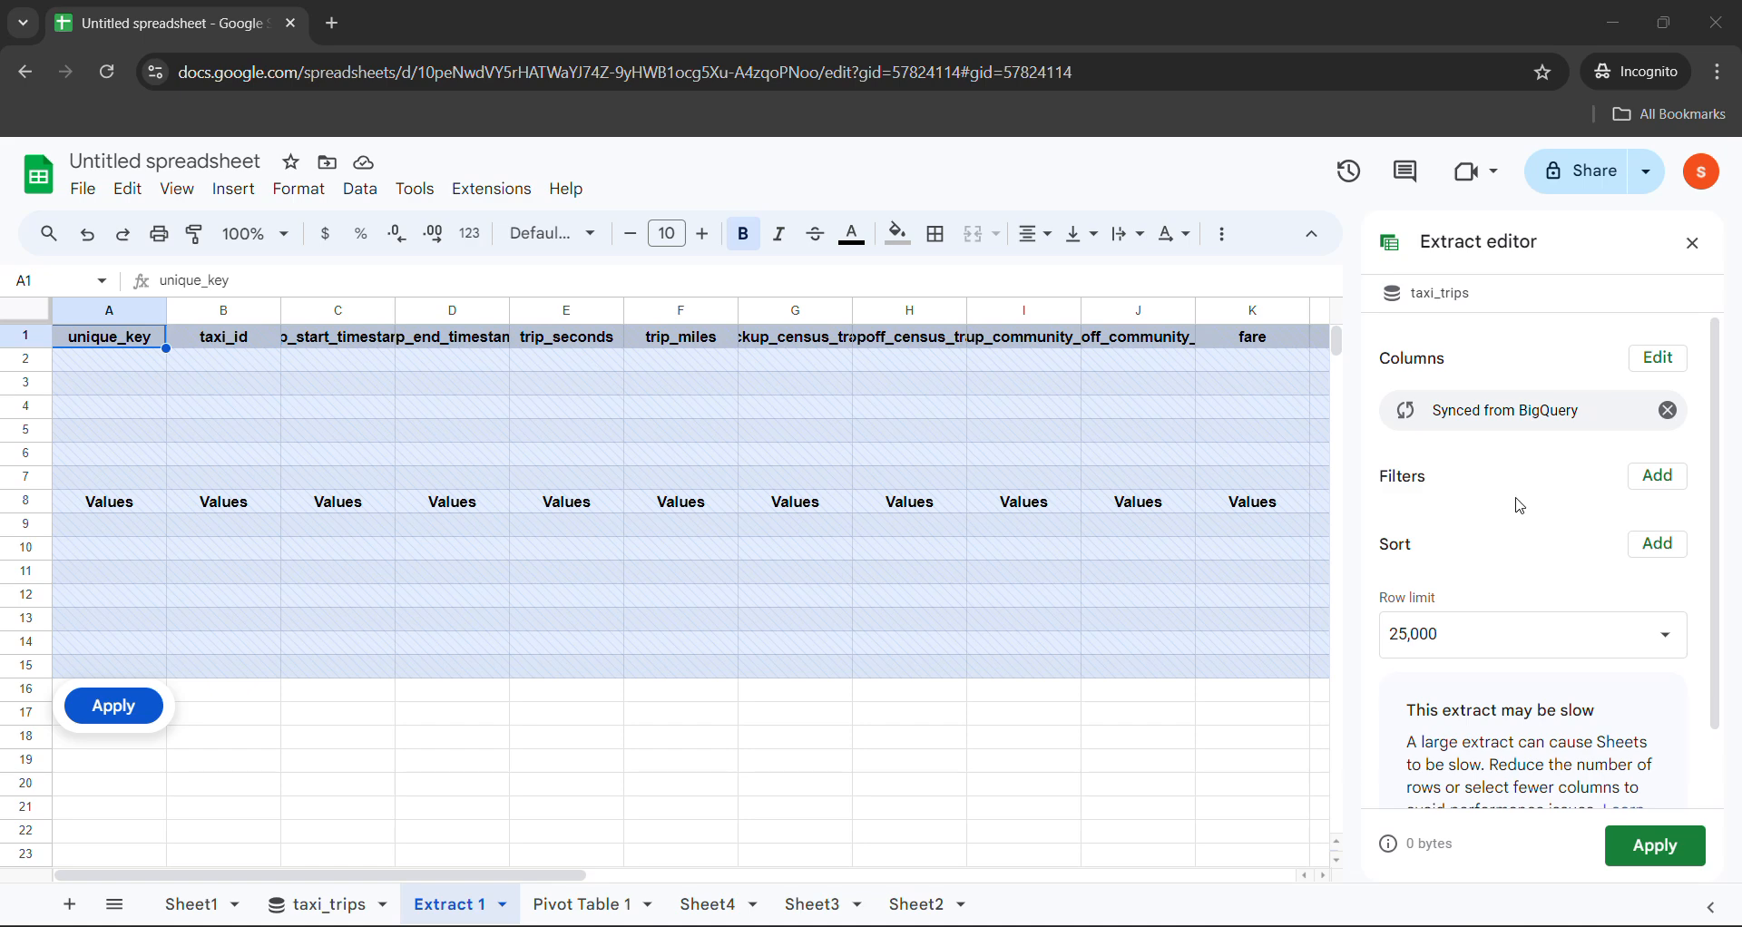
{"action": "left_click", "coordinate": [1657, 476]}
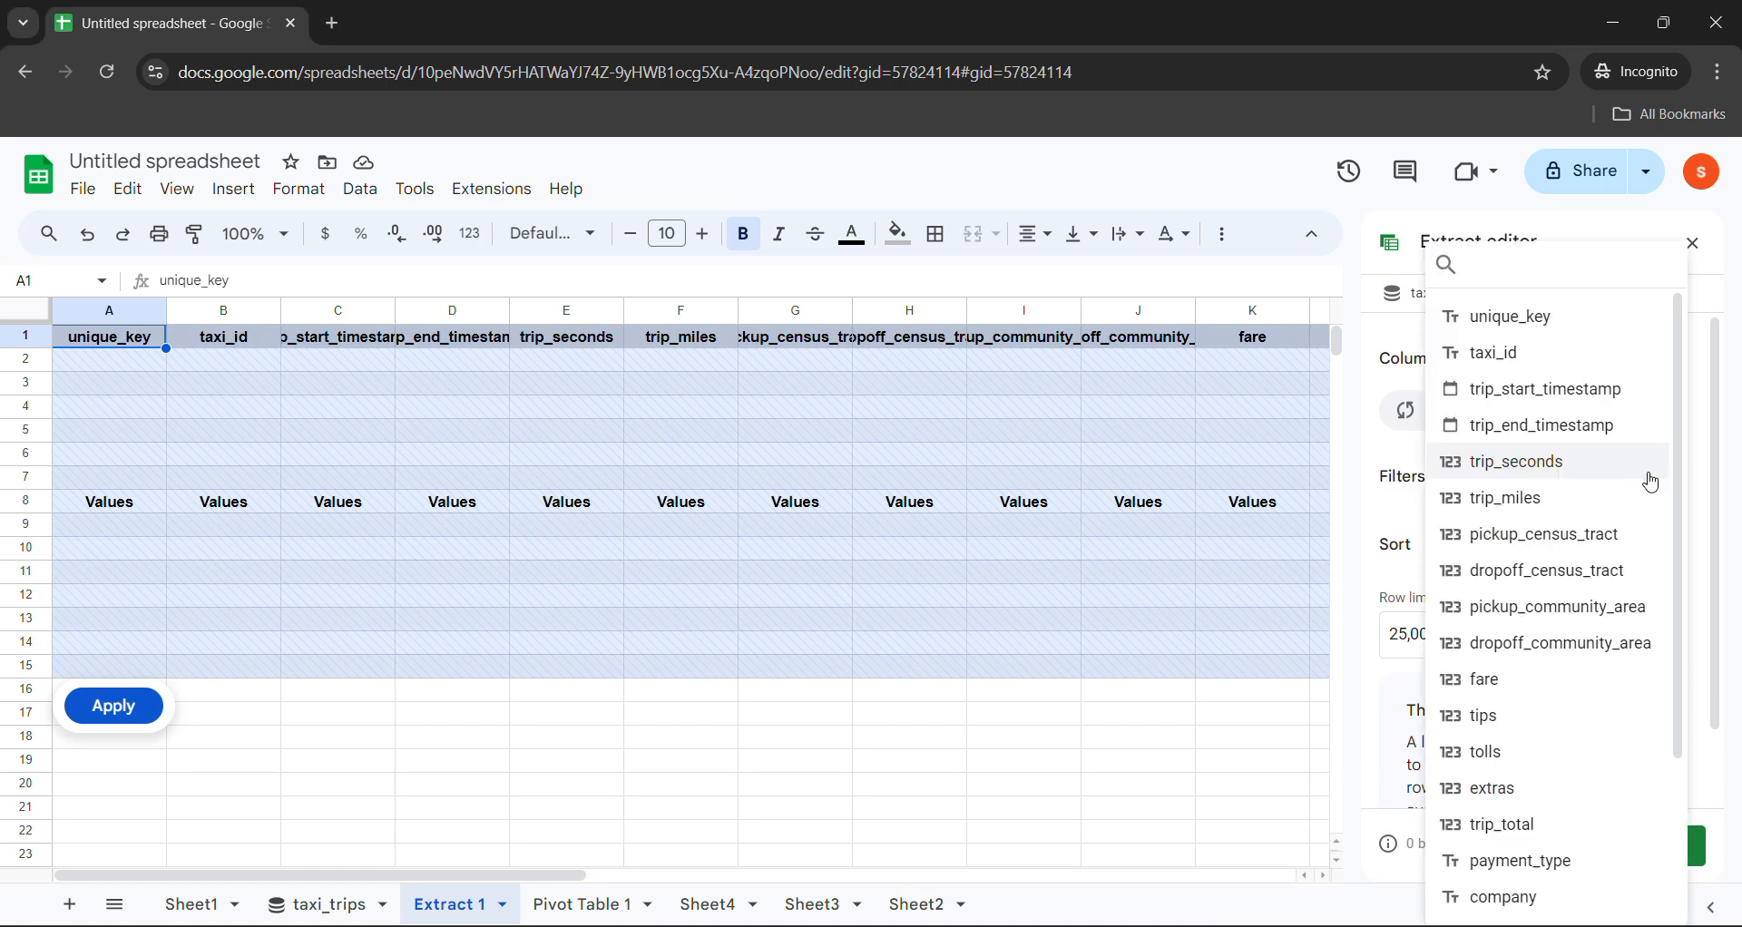
{"action": "left_click", "coordinate": [1507, 391]}
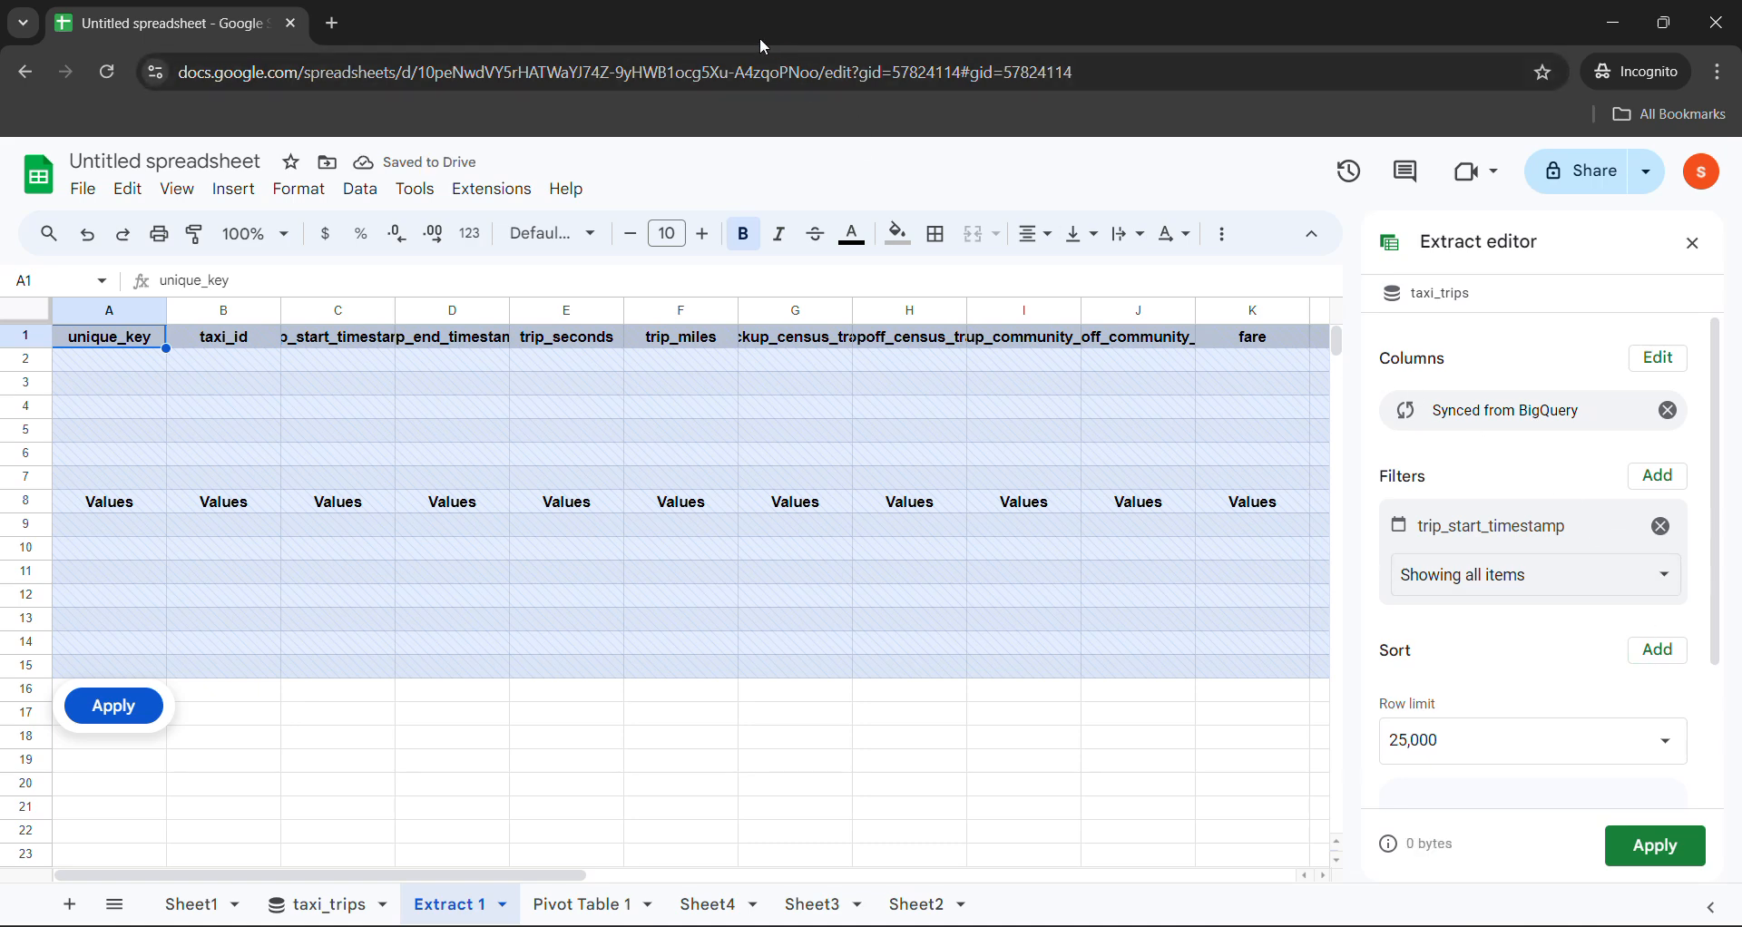
{"action": "left_click", "coordinate": [1666, 529]}
Limit the extract's columns to trip_start_timestamp, fare, tips and tolls.
{"action": "left_click", "coordinate": [1656, 359]}
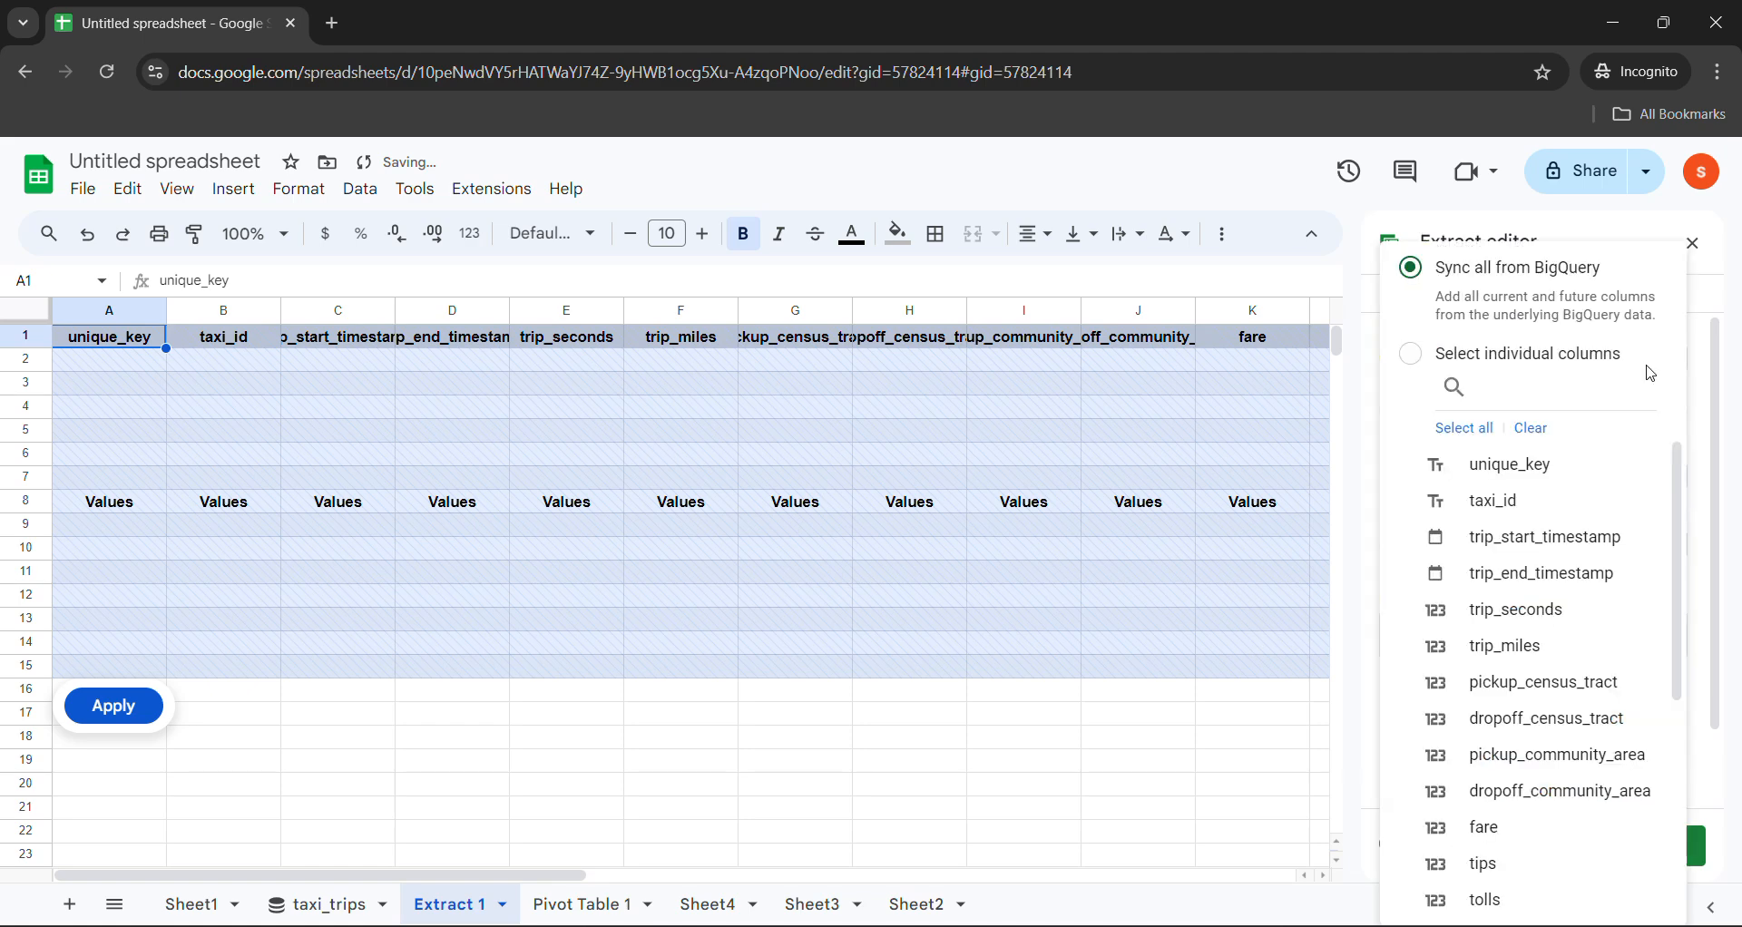
{"action": "left_click", "coordinate": [1520, 548]}
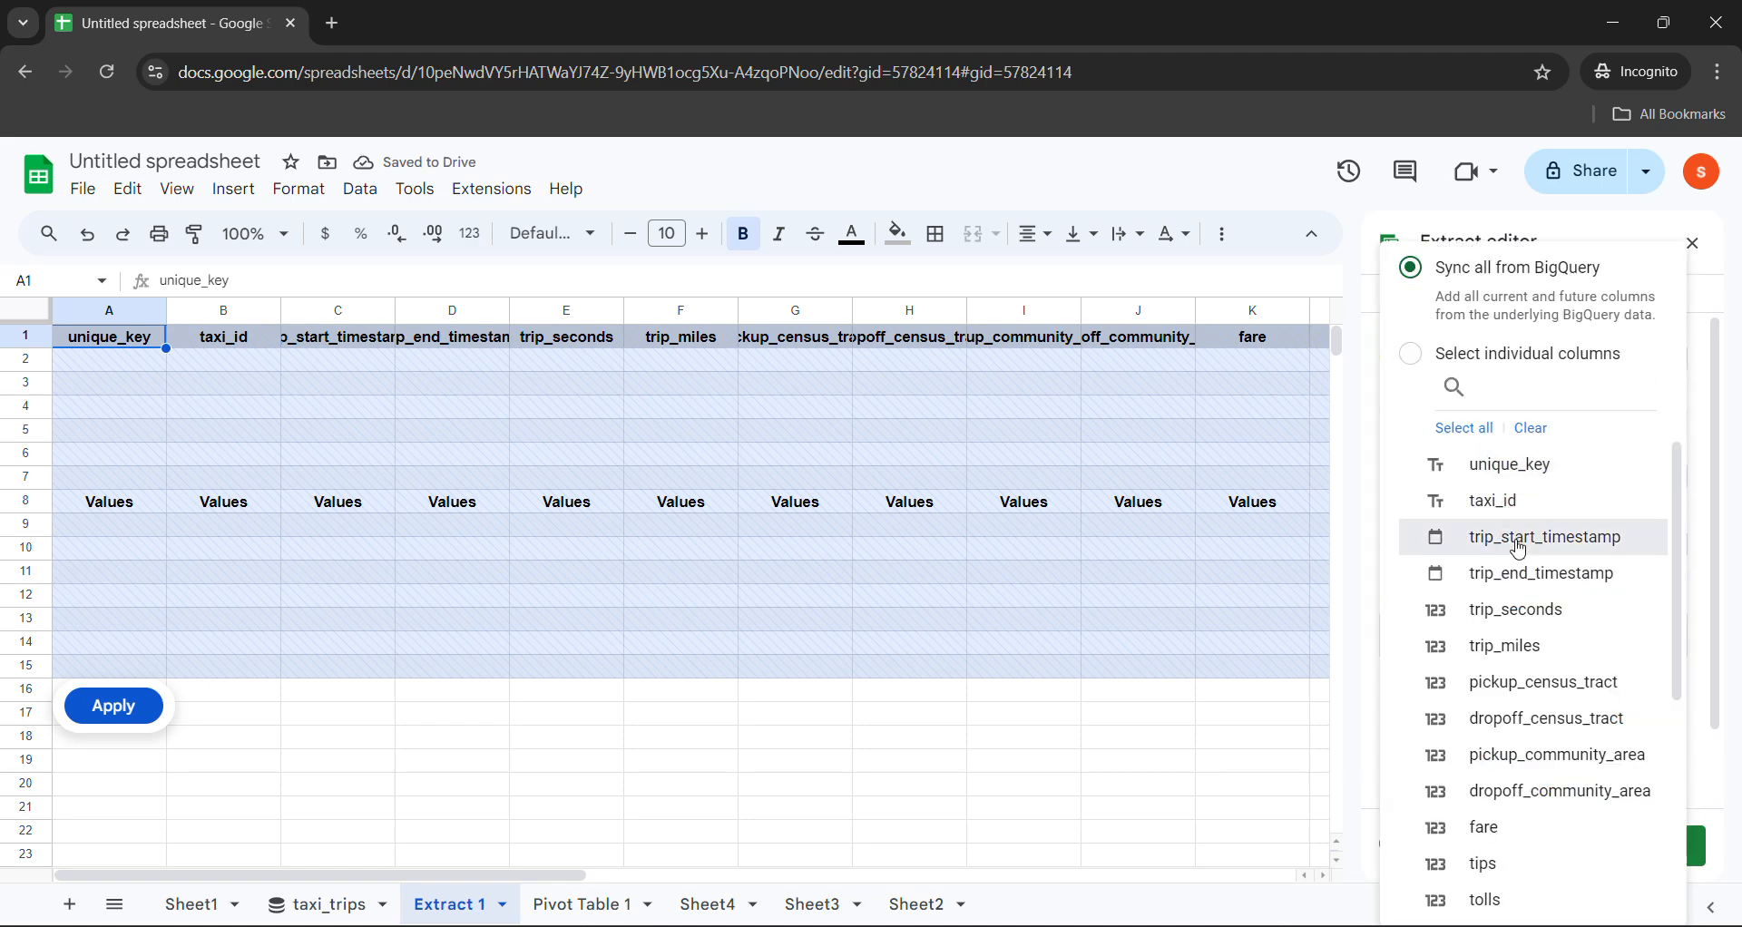
{"action": "left_click", "coordinate": [1533, 828]}
{"action": "left_click", "coordinate": [1533, 860]}
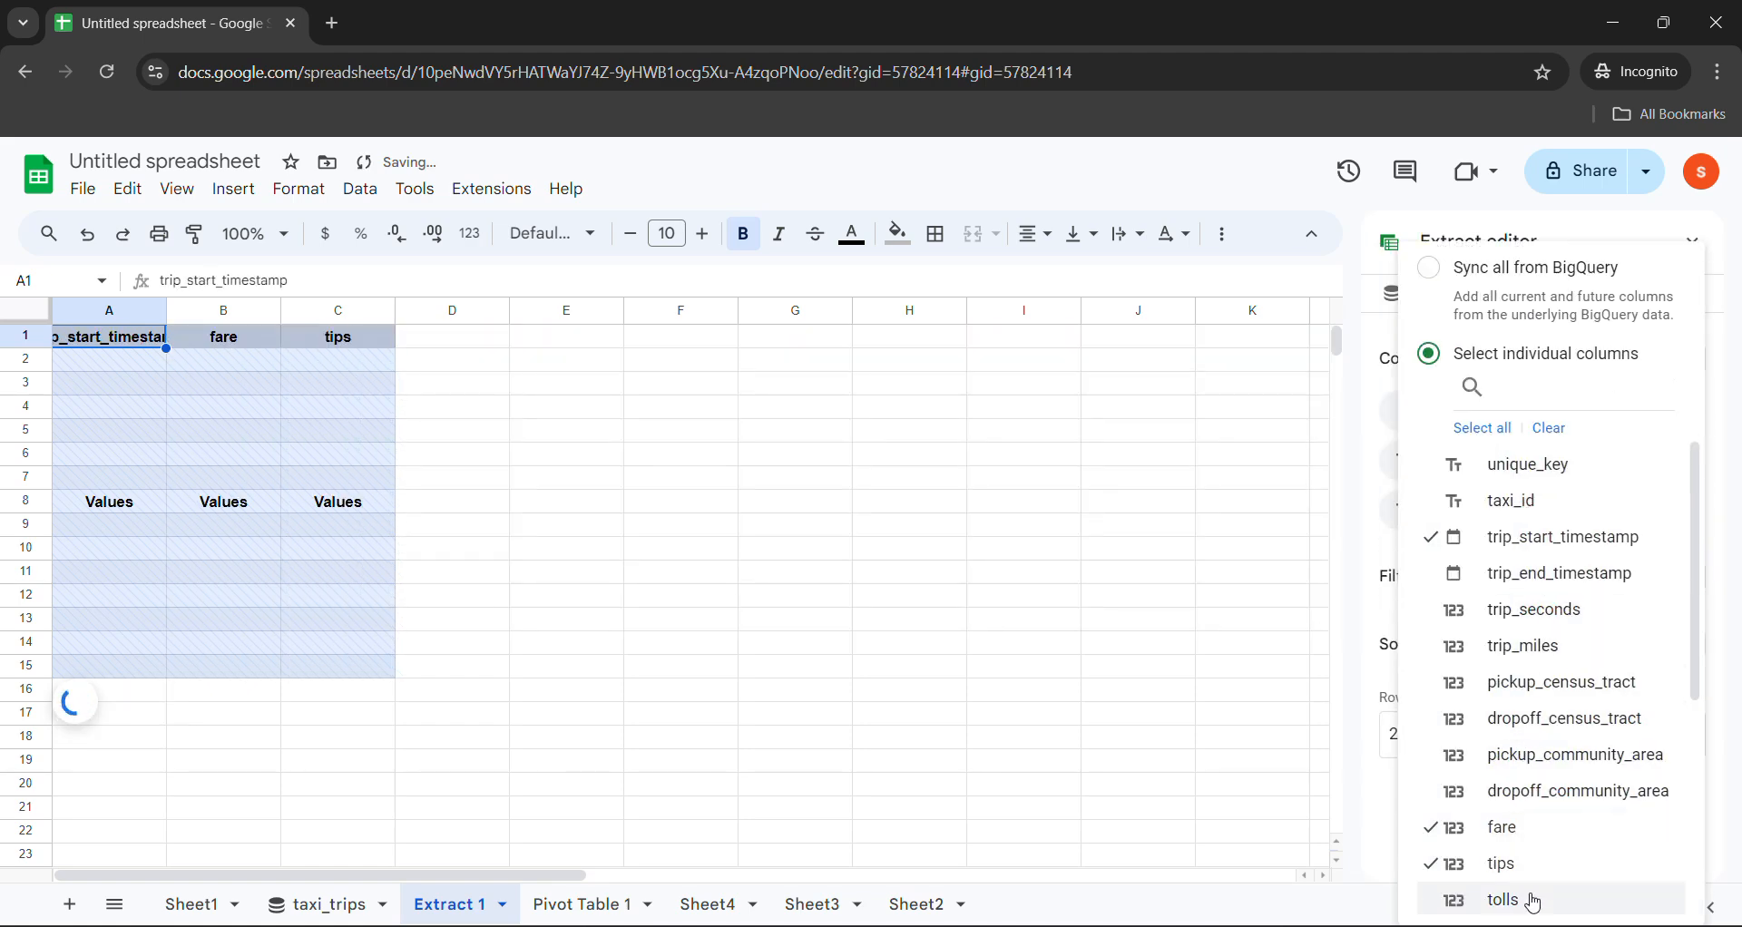
{"action": "left_click", "coordinate": [1503, 896]}
{"action": "scroll", "coordinate": [1500, 720], "scroll_direction": "down", "scroll_amount": 4}
{"action": "left_click", "coordinate": [813, 342]}
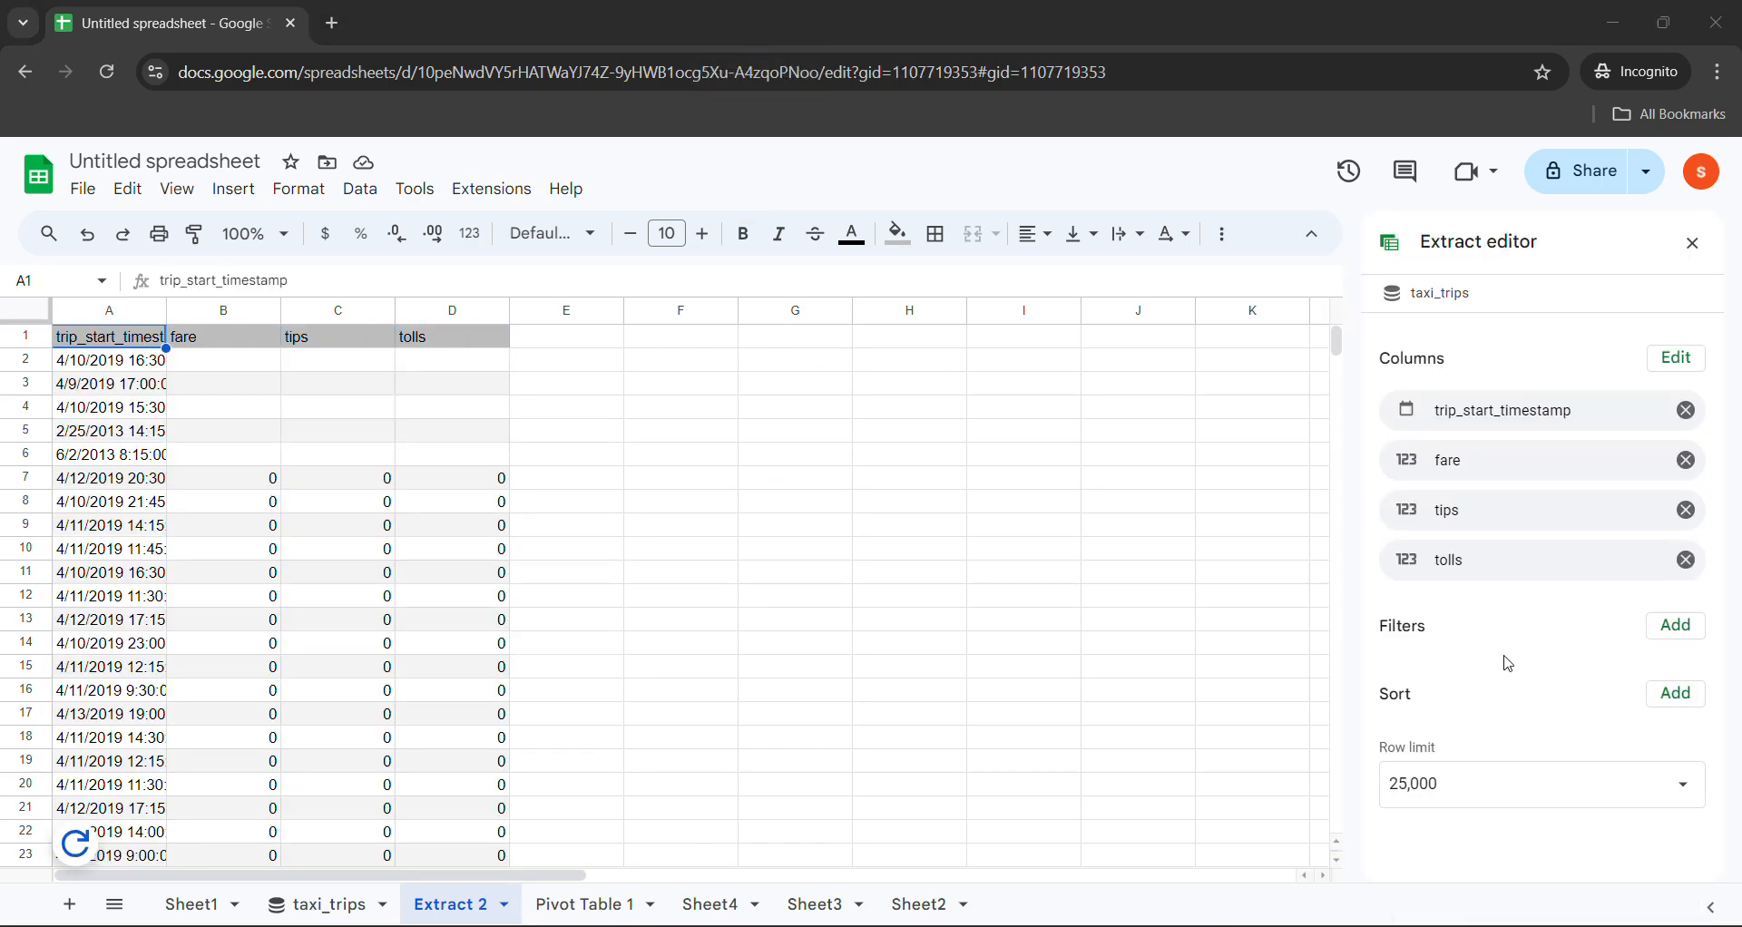
Sort the extract by trip_start_timestamp in descending order.
{"action": "left_click", "coordinate": [1676, 697]}
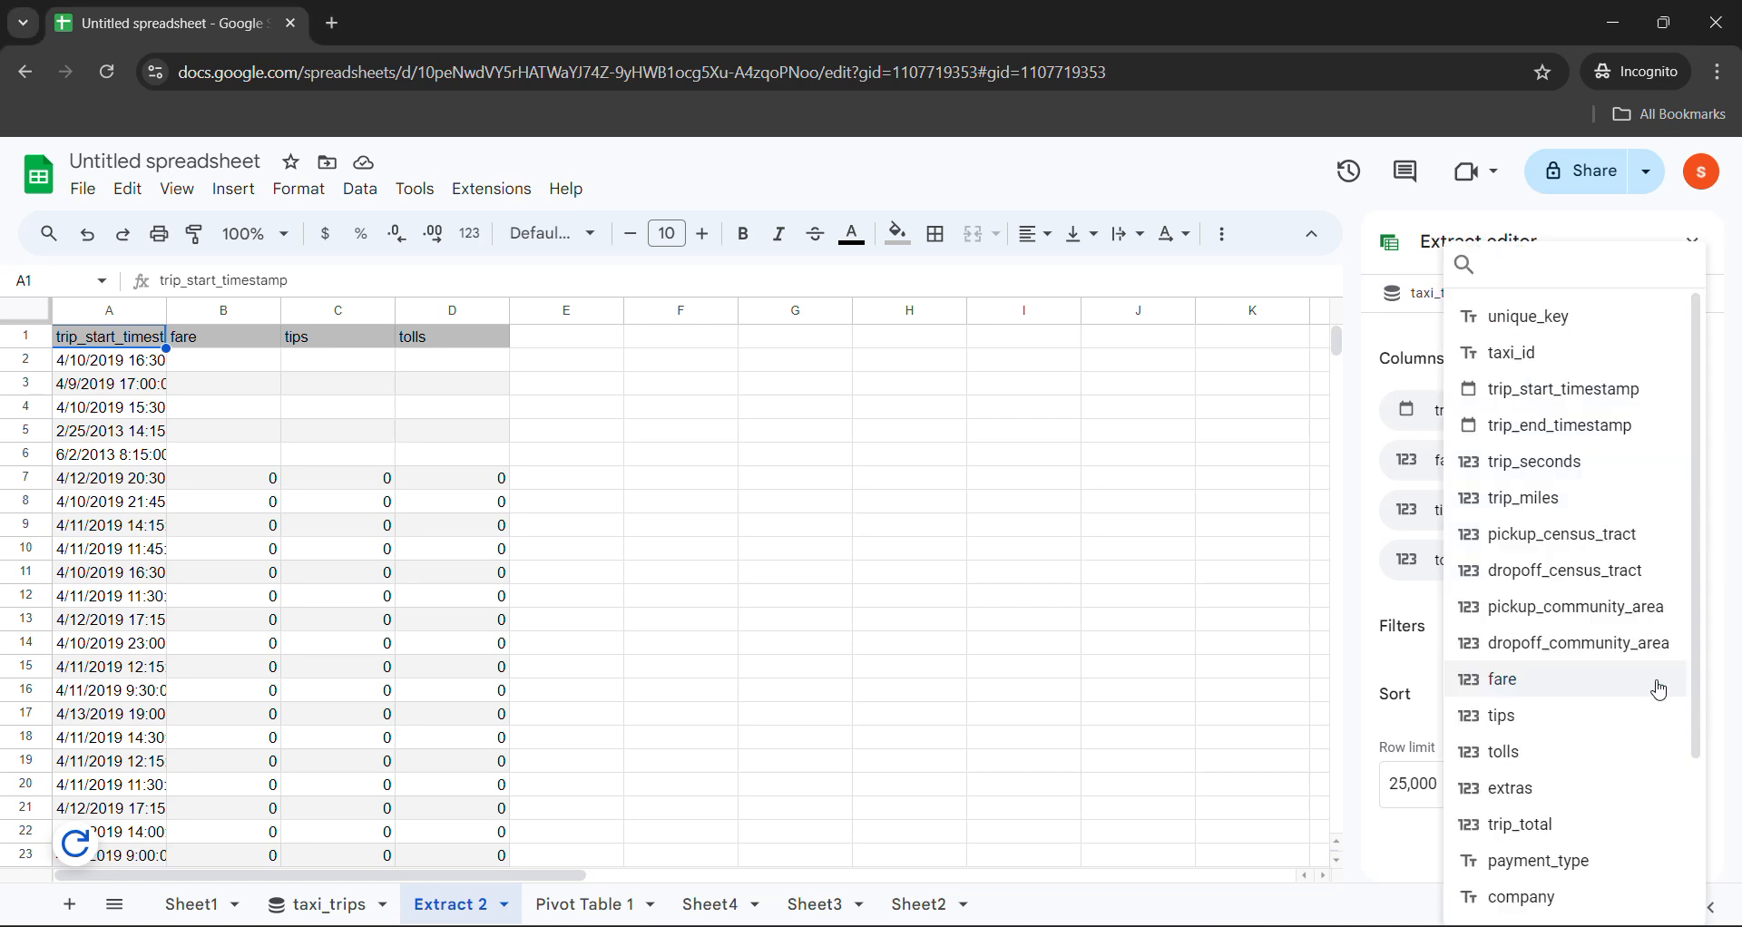
{"action": "left_click", "coordinate": [1594, 389]}
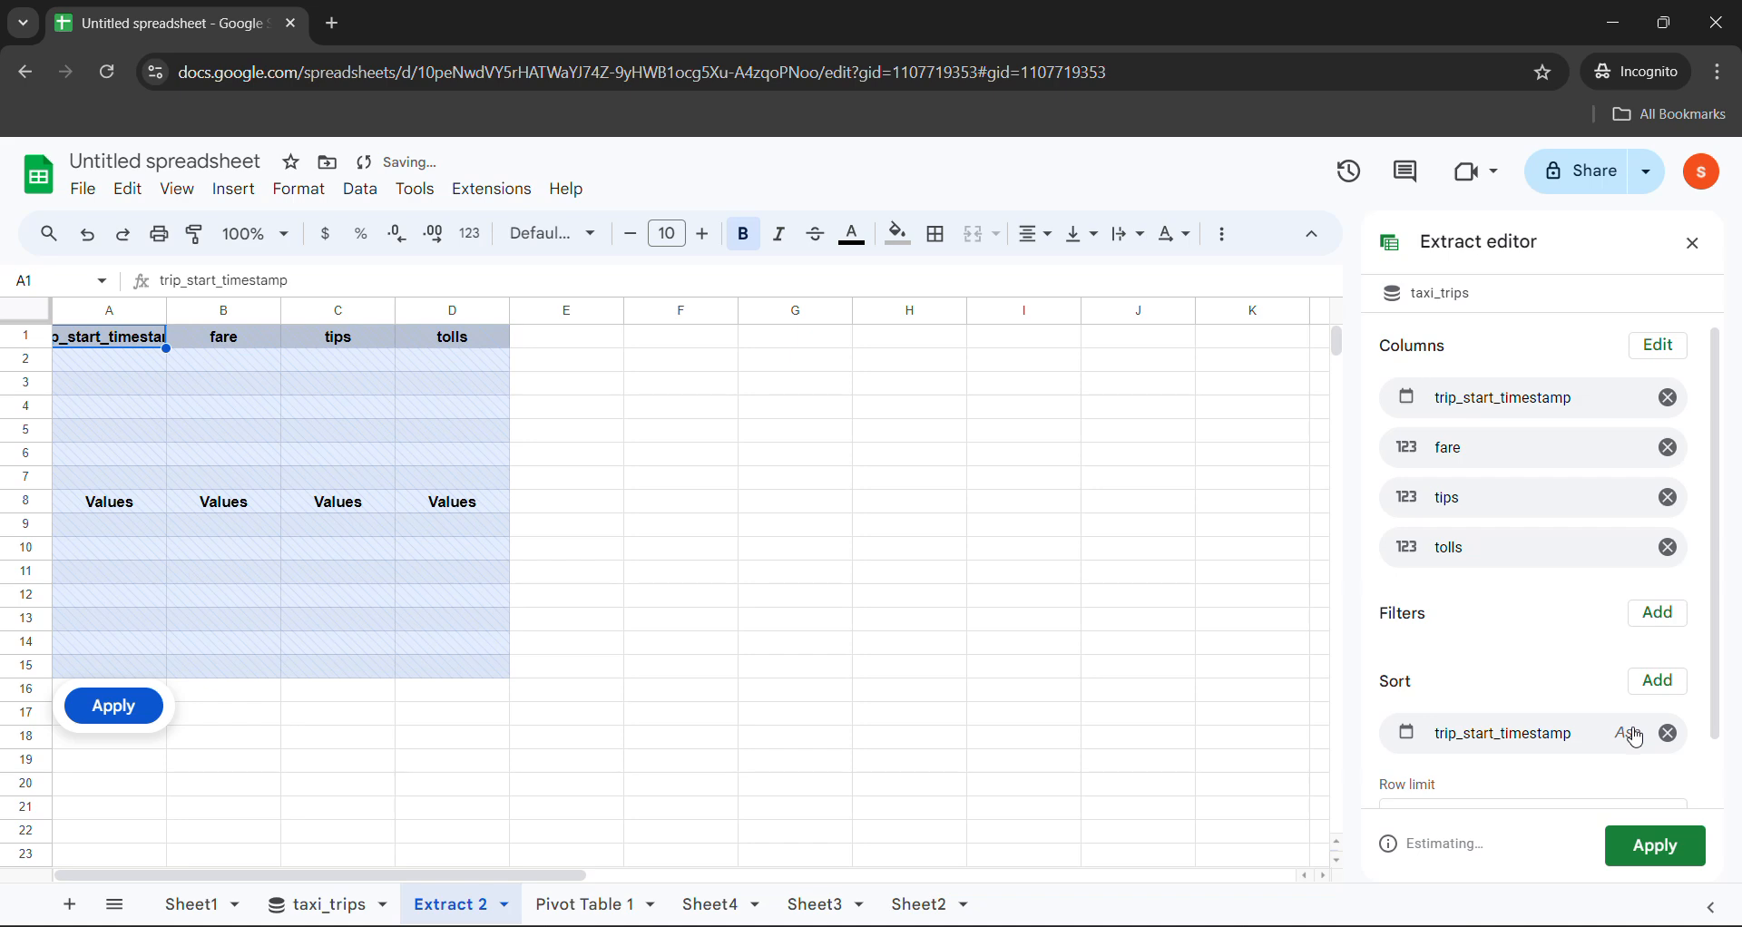
{"action": "scroll", "coordinate": [1588, 737], "scroll_direction": "down", "scroll_amount": 1}
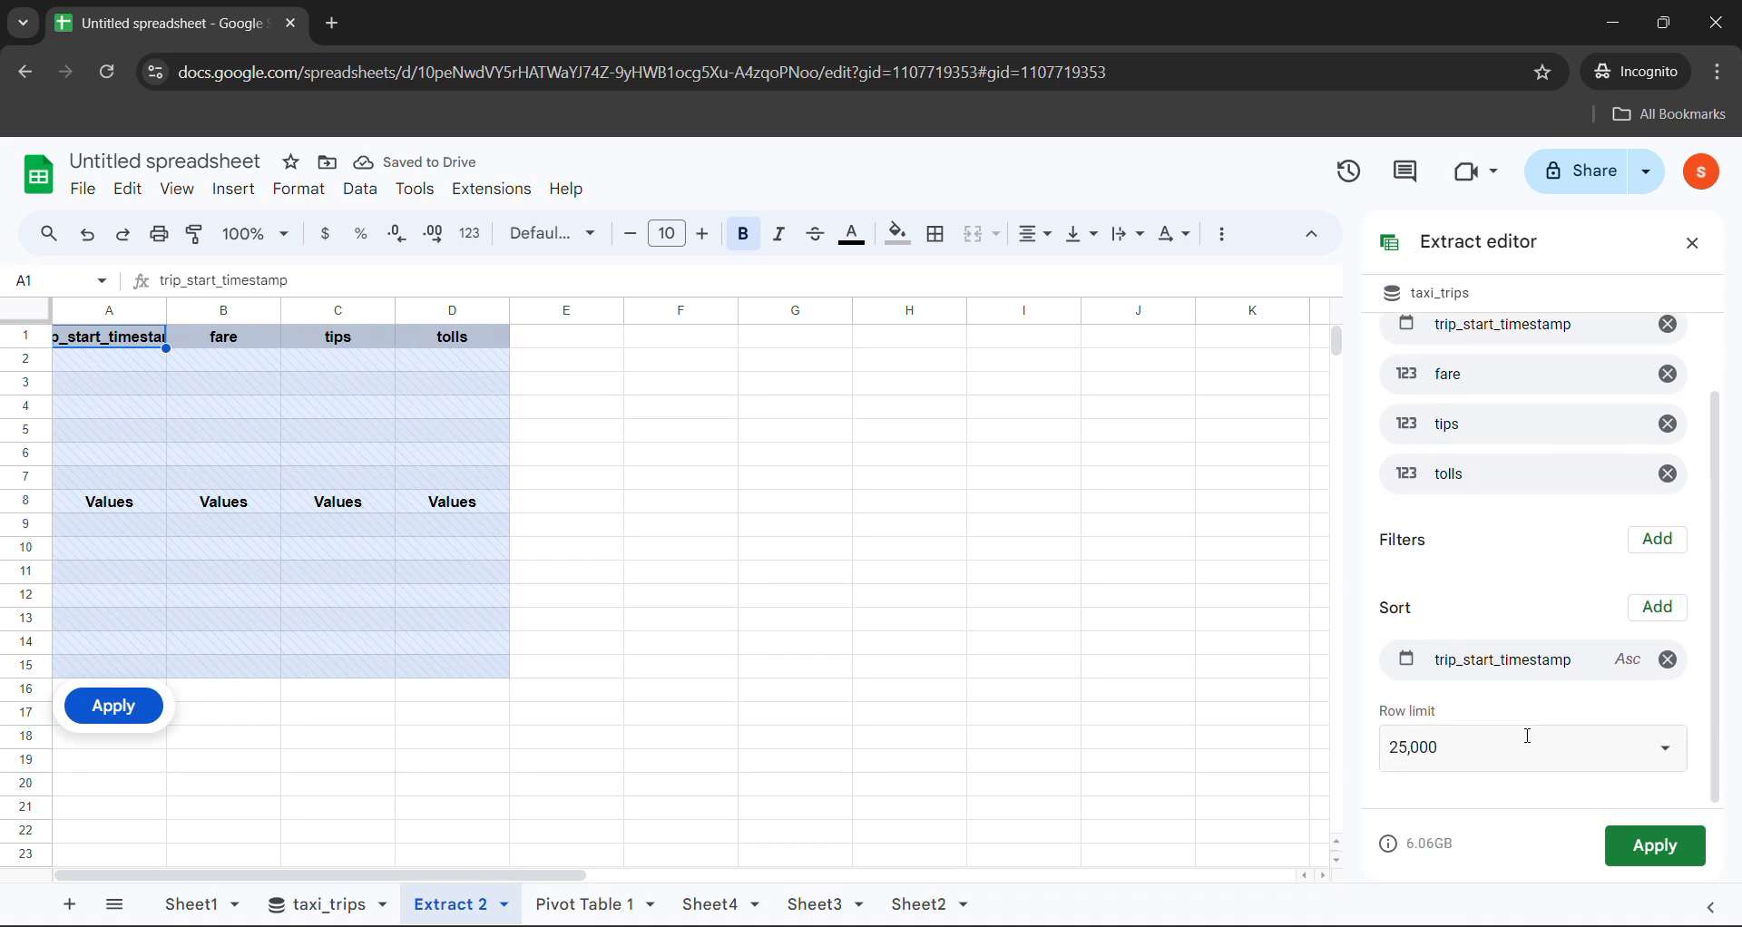
{"action": "left_click", "coordinate": [1629, 660]}
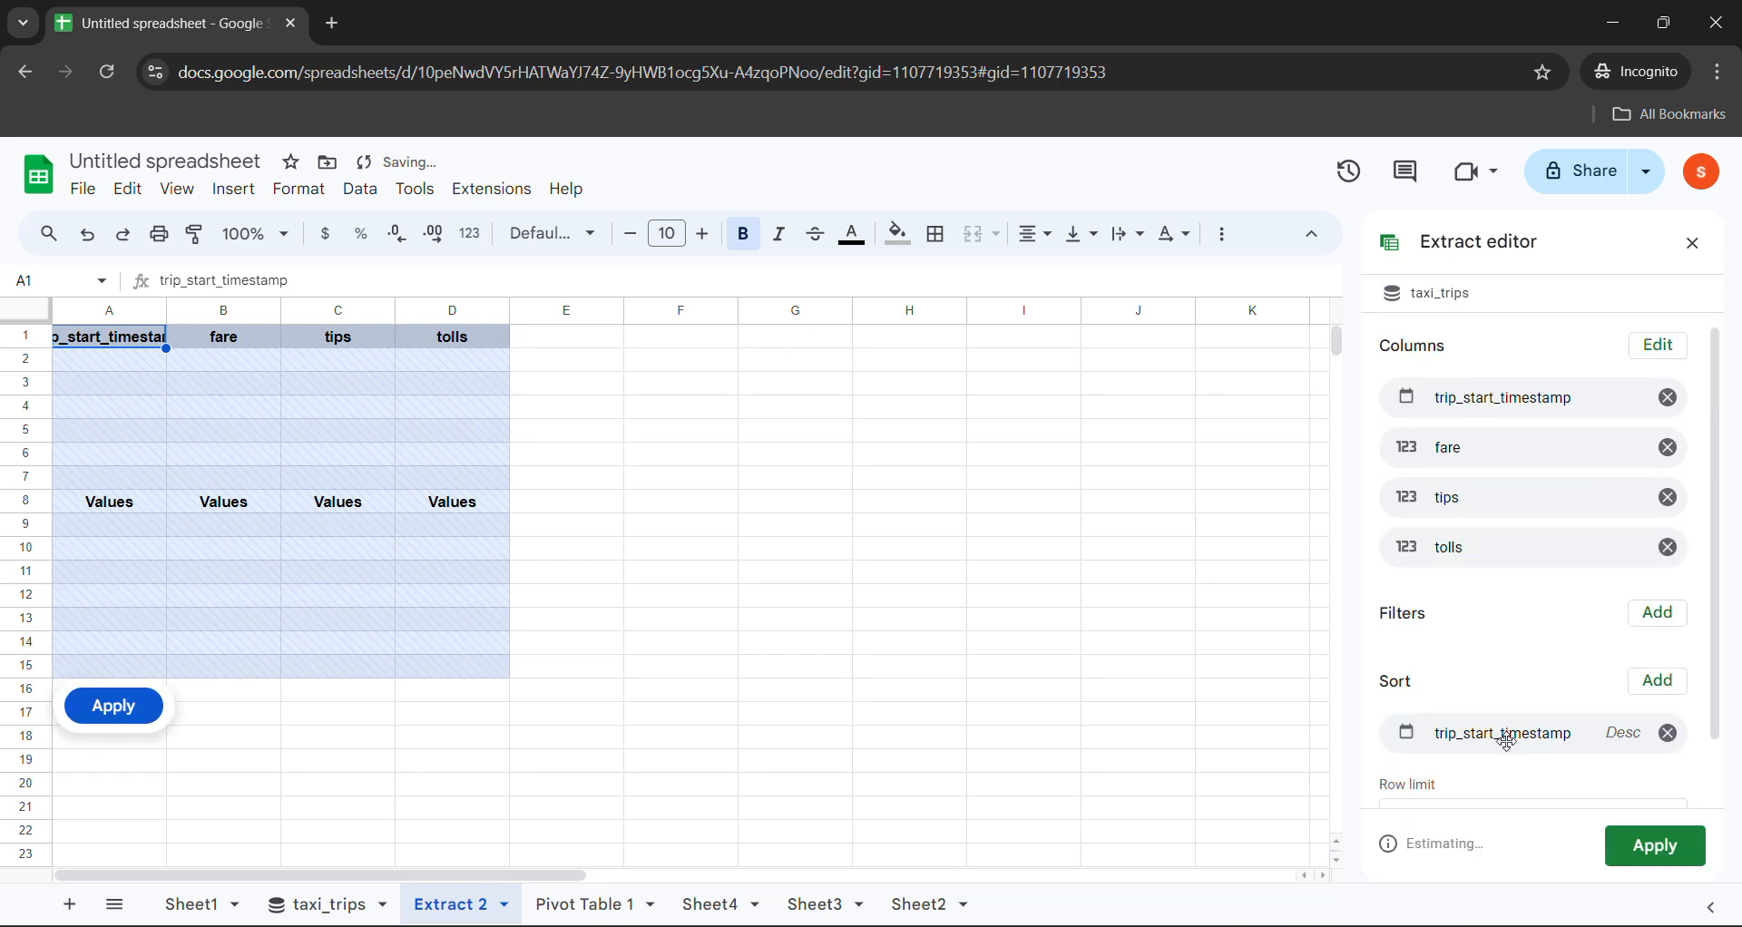
{"action": "scroll", "coordinate": [1524, 749], "scroll_direction": "down", "scroll_amount": 1}
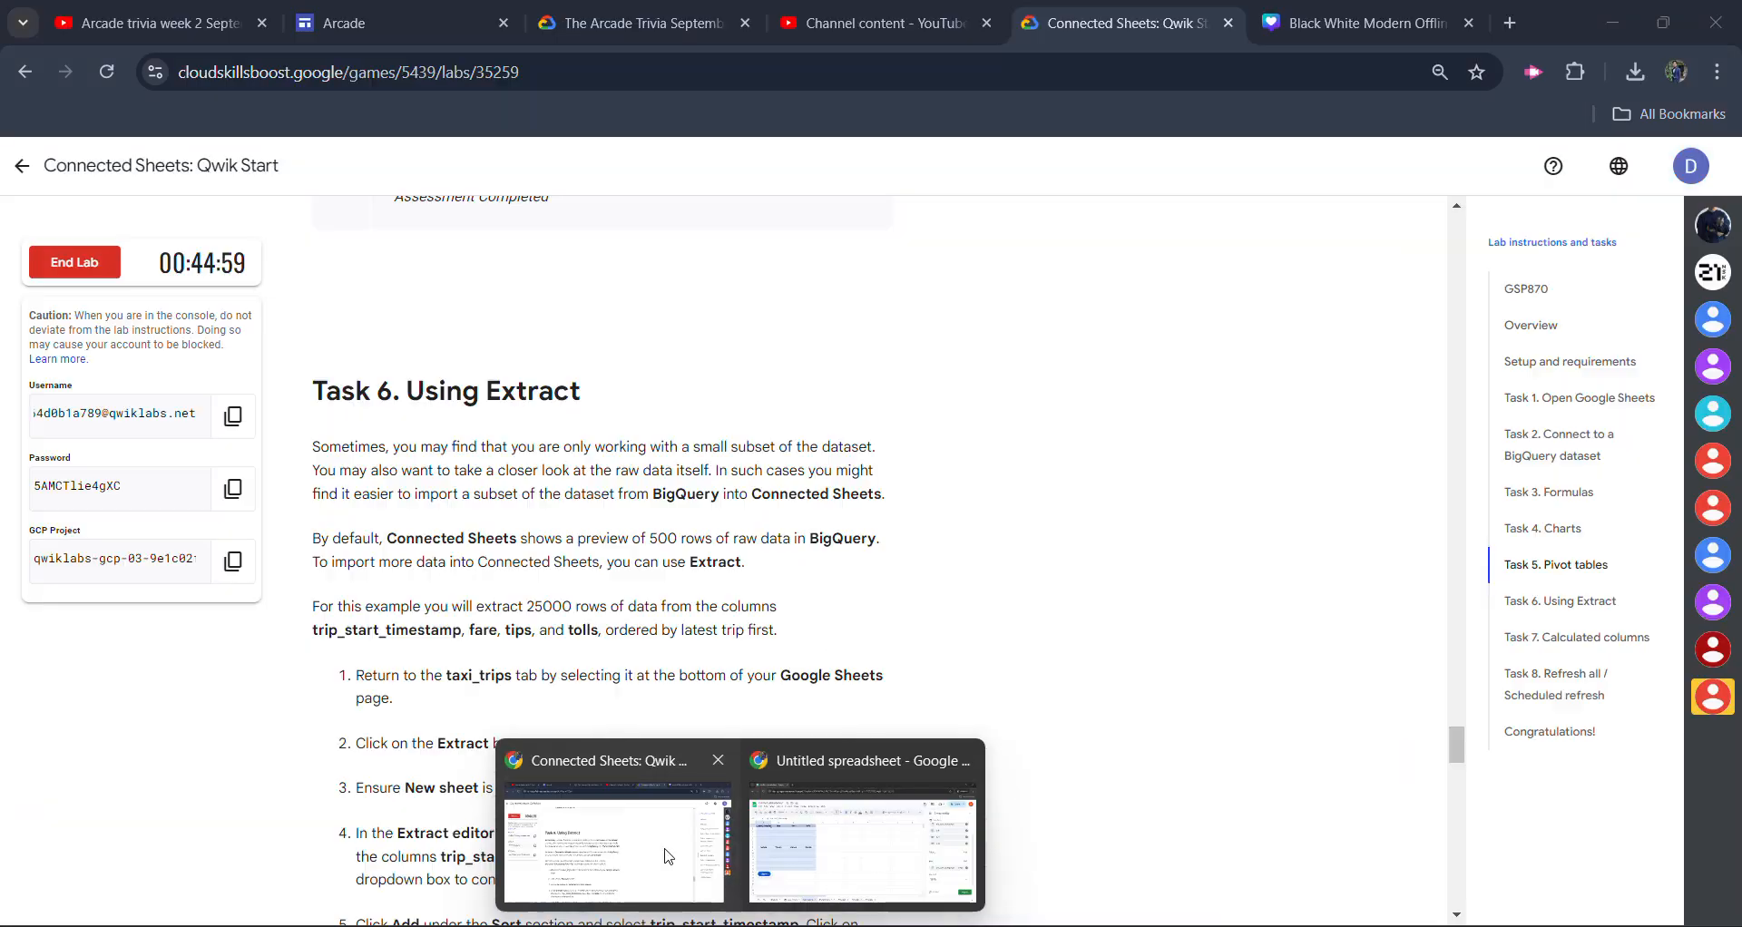
Compare the lab's Task 6 extract instructions with the columns, sort and row limit set in the spreadsheet.
{"action": "left_click", "coordinate": [653, 826]}
{"action": "scroll", "coordinate": [610, 561], "scroll_direction": "down", "scroll_amount": 5}
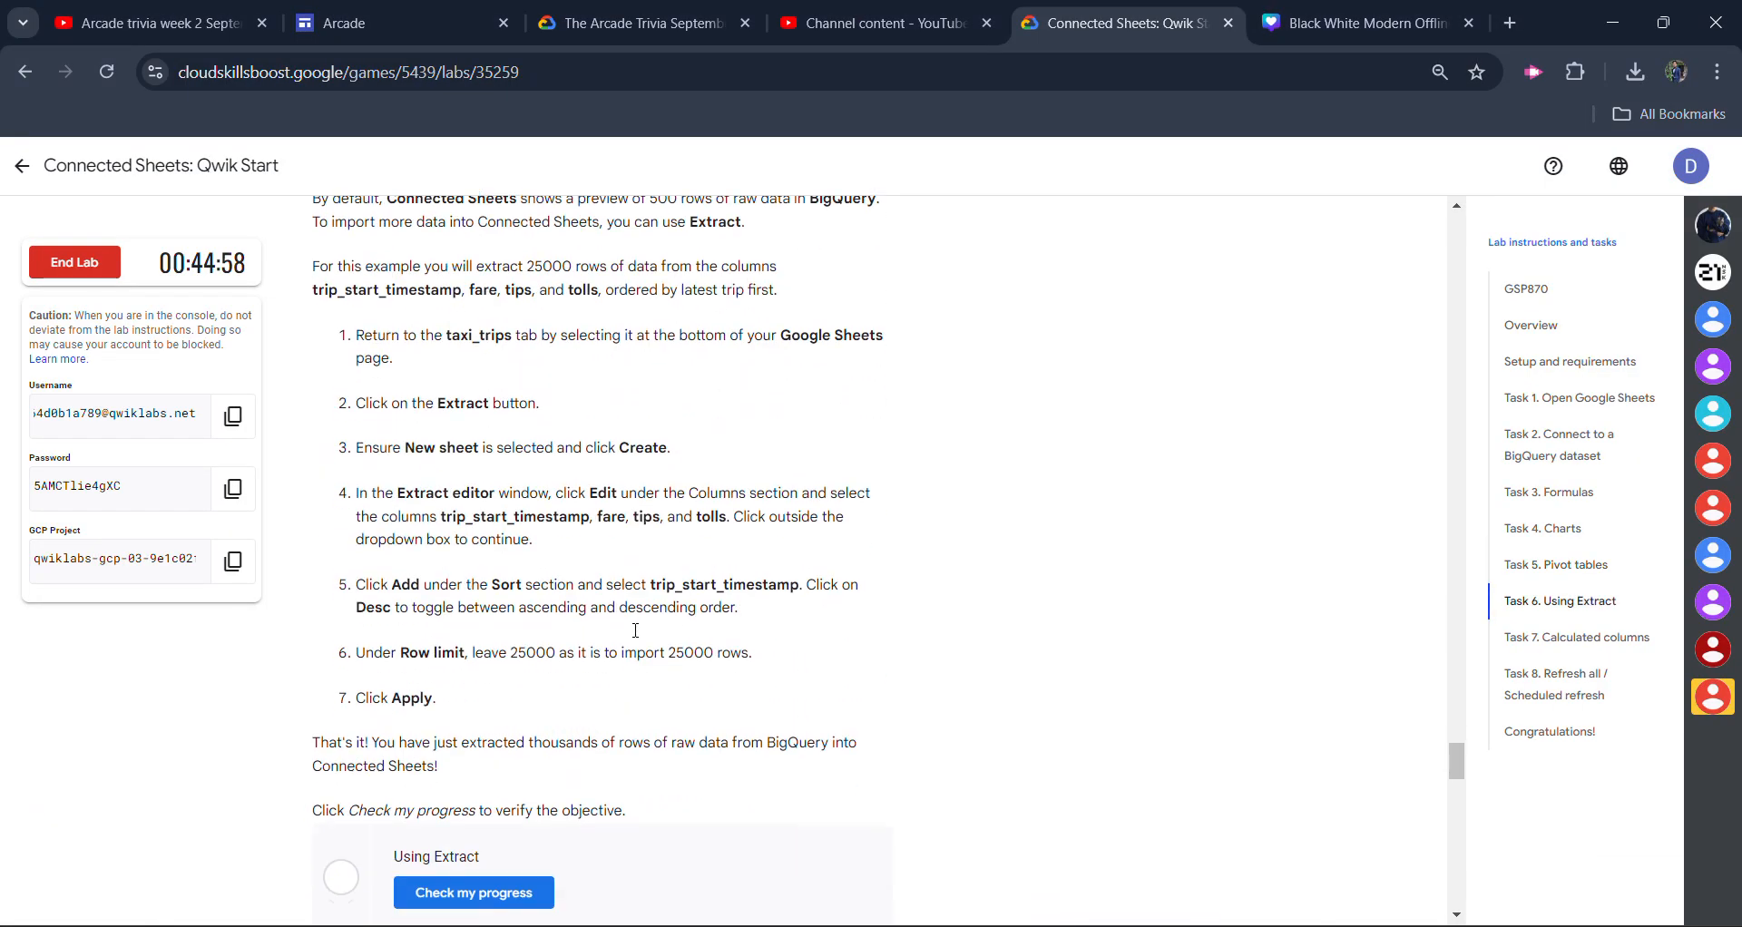
{"action": "left_click_drag", "start_coordinate": [496, 409], "coordinate": [948, 410]}
{"action": "left_click_drag", "start_coordinate": [354, 472], "coordinate": [1020, 469]}
{"action": "left_click_drag", "start_coordinate": [392, 524], "coordinate": [703, 479]}
{"action": "left_click_drag", "start_coordinate": [437, 540], "coordinate": [526, 541]}
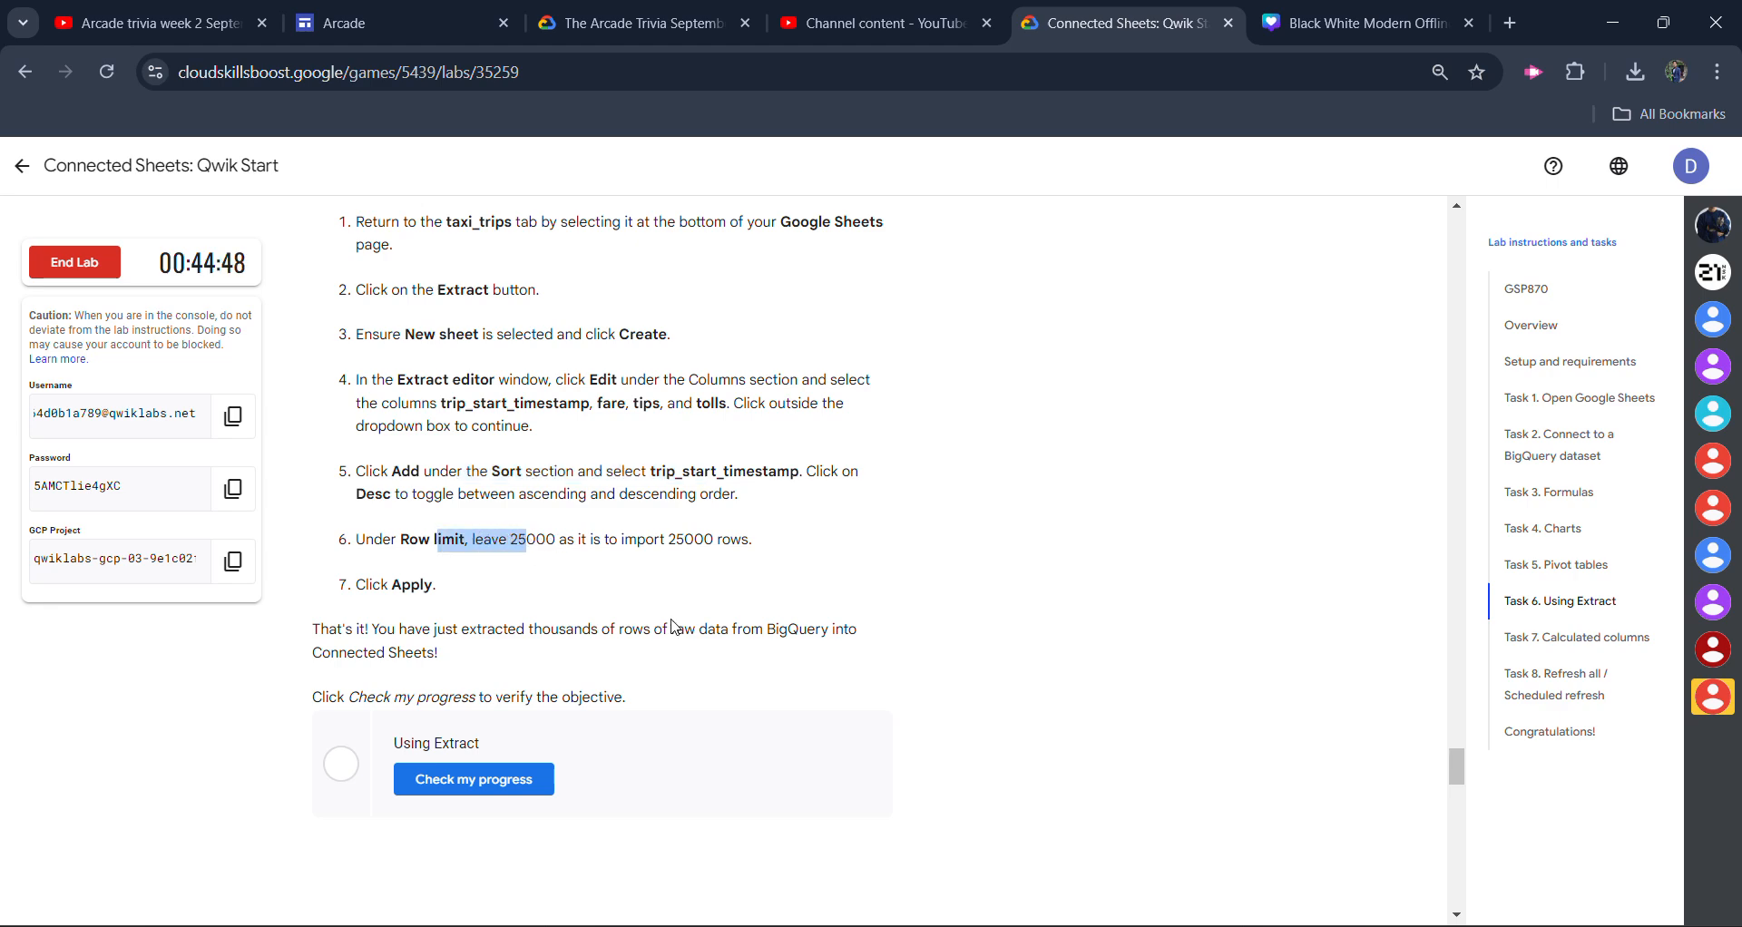
{"action": "key", "text": "alt+Tab"}
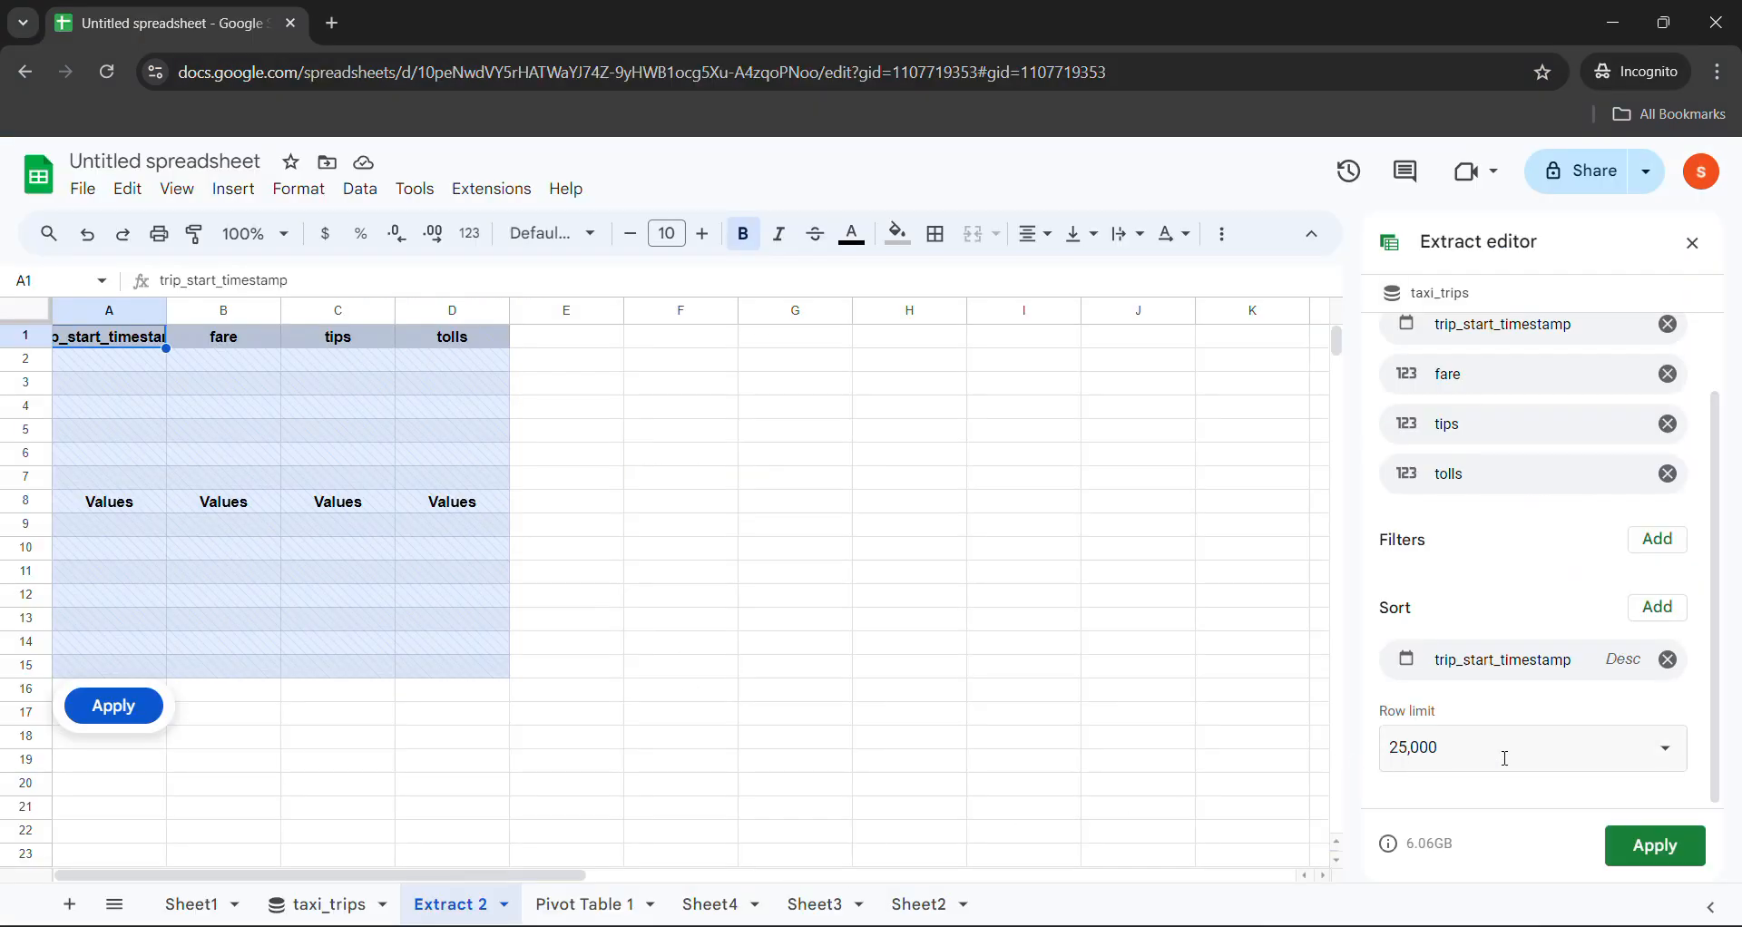
{"action": "scroll", "coordinate": [1105, 746], "scroll_direction": "down", "scroll_amount": 2}
Recheck the lab's row limit instruction and apply the extract with the 25,000 row limit.
{"action": "mouse_move", "coordinate": [742, 925]}
{"action": "left_click", "coordinate": [626, 844]}
{"action": "left_click_drag", "start_coordinate": [420, 586], "coordinate": [438, 586]}
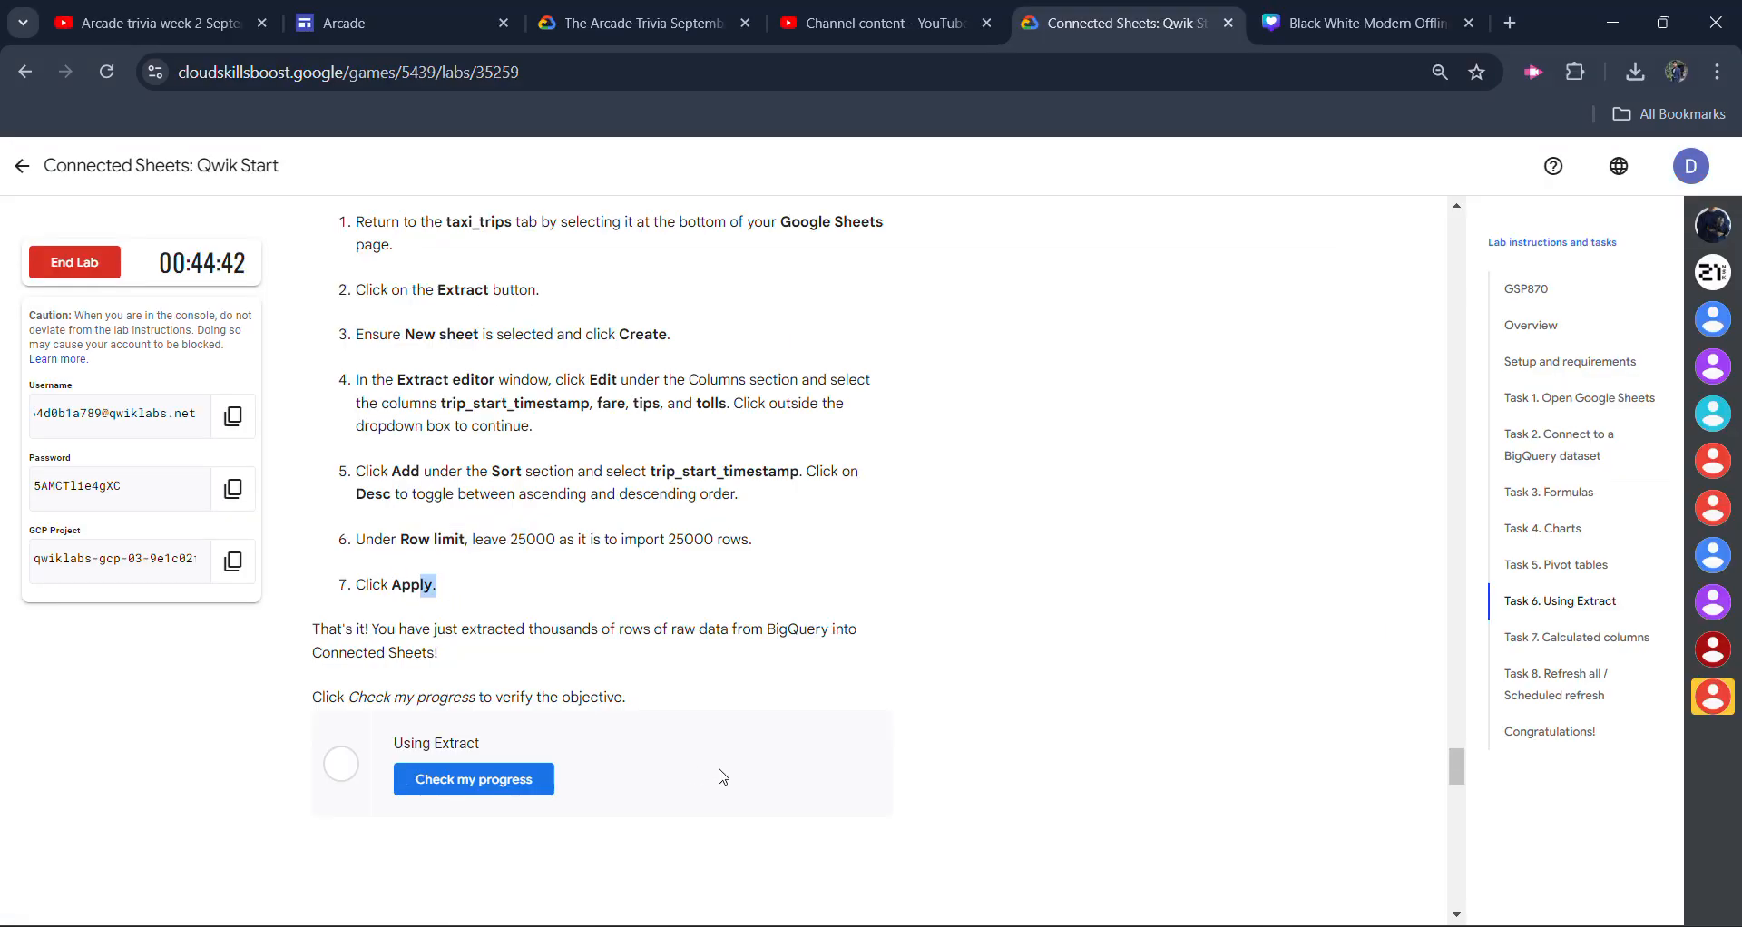
{"action": "left_click_drag", "start_coordinate": [565, 536], "coordinate": [695, 541]}
{"action": "mouse_move", "coordinate": [756, 918]}
{"action": "left_click", "coordinate": [862, 839]}
{"action": "left_click", "coordinate": [1644, 847]}
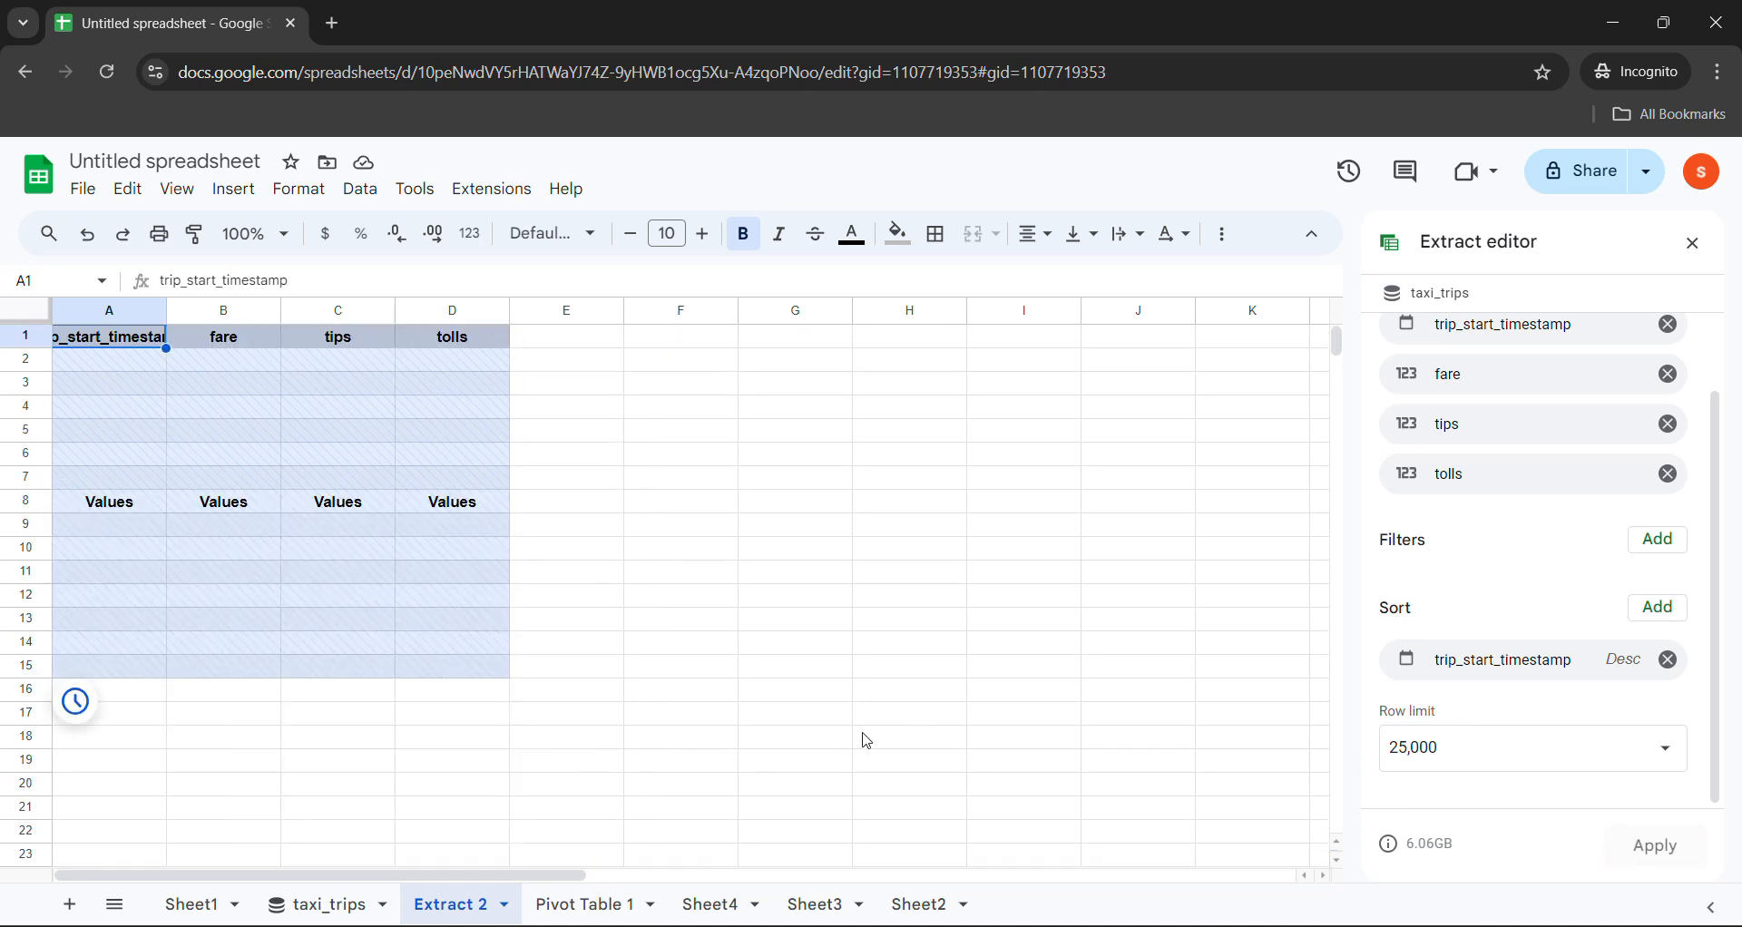
{"action": "mouse_move", "coordinate": [124, 718]}
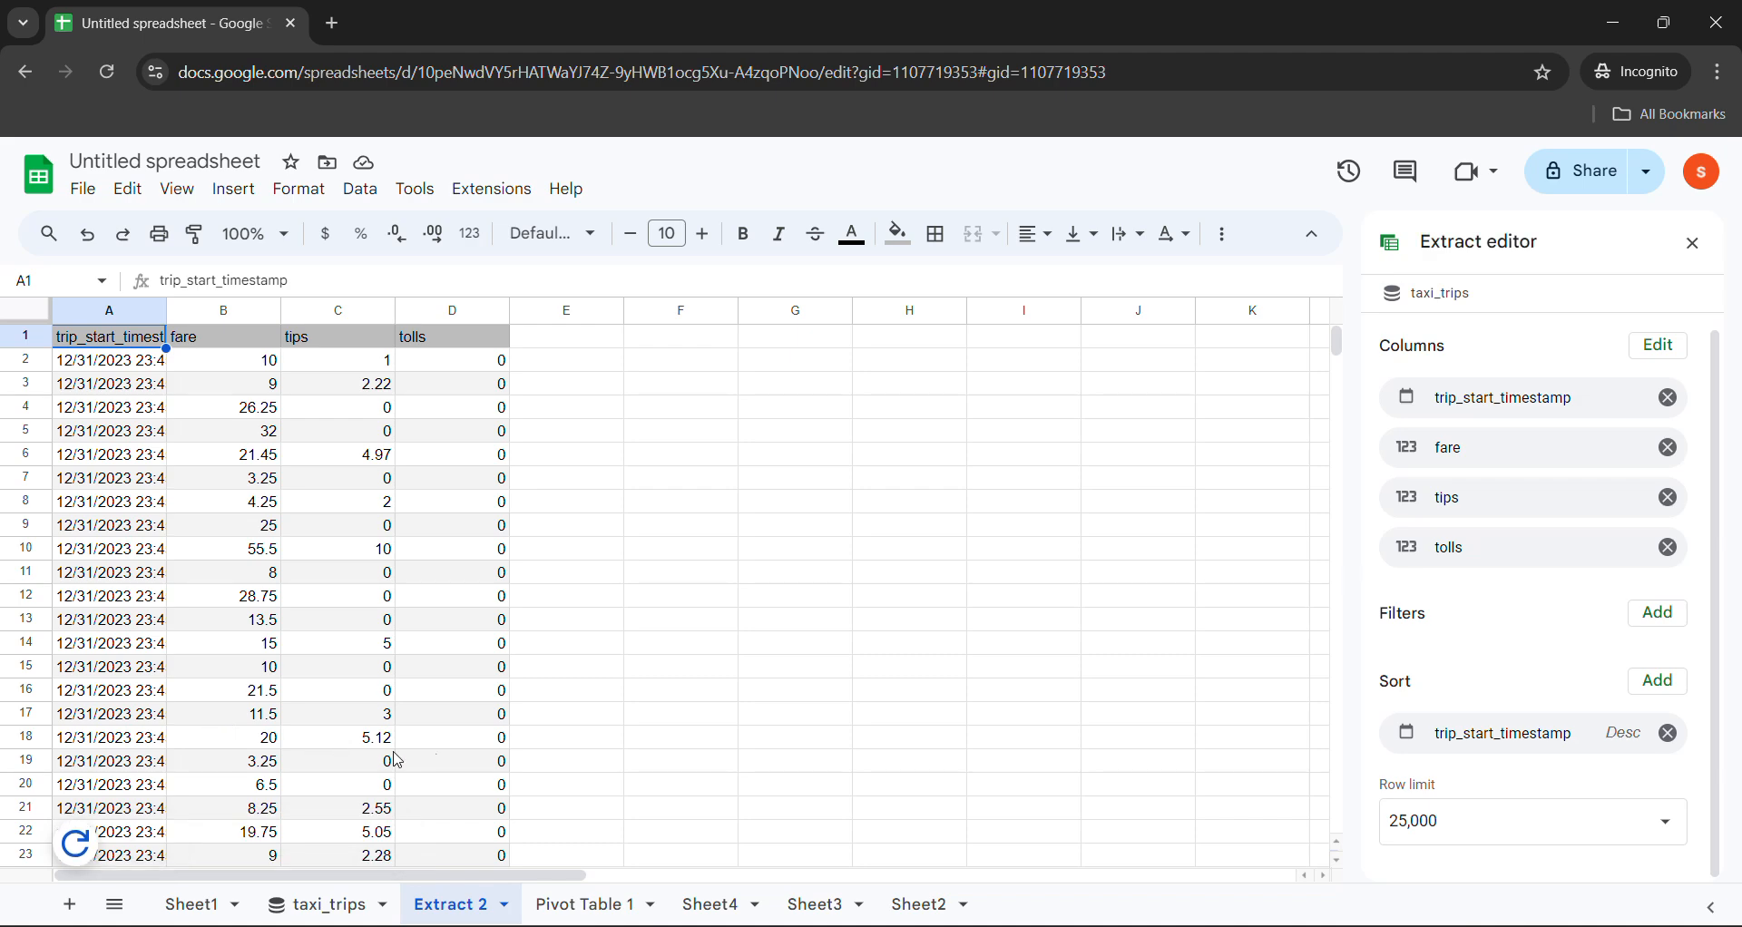
Return to the lab page and check progress for the Using Extract objective.
{"action": "mouse_move", "coordinate": [722, 921]}
{"action": "left_click", "coordinate": [617, 843]}
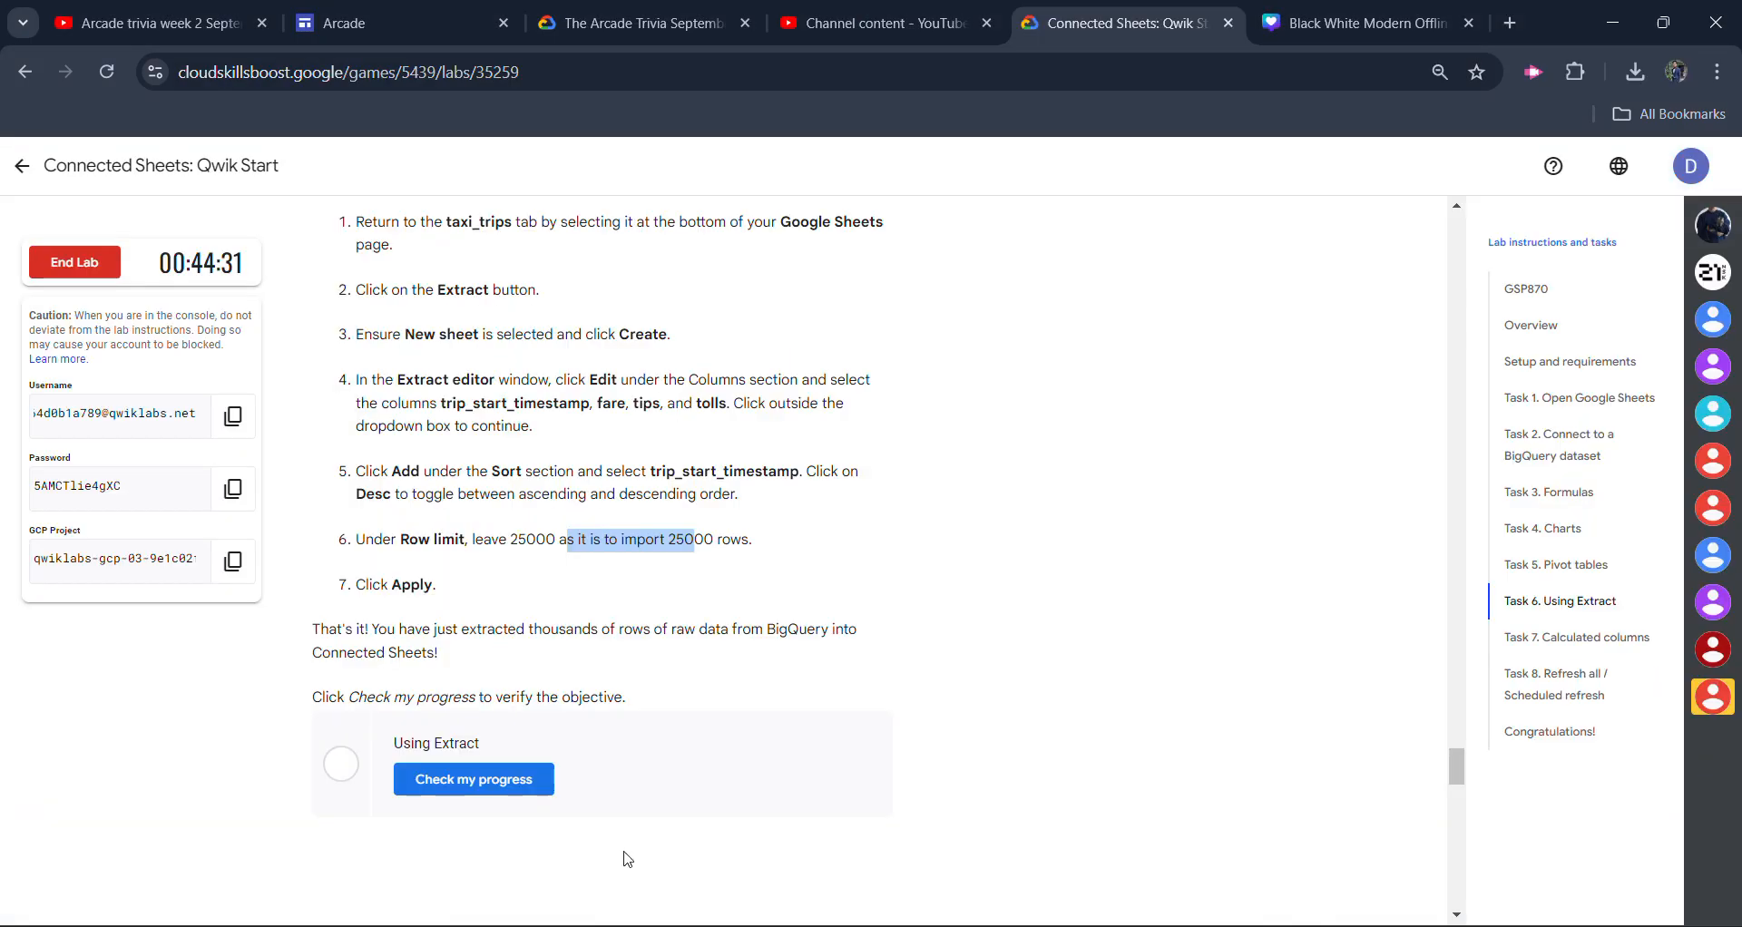
{"action": "left_click", "coordinate": [474, 780]}
{"action": "left_click", "coordinate": [725, 584]}
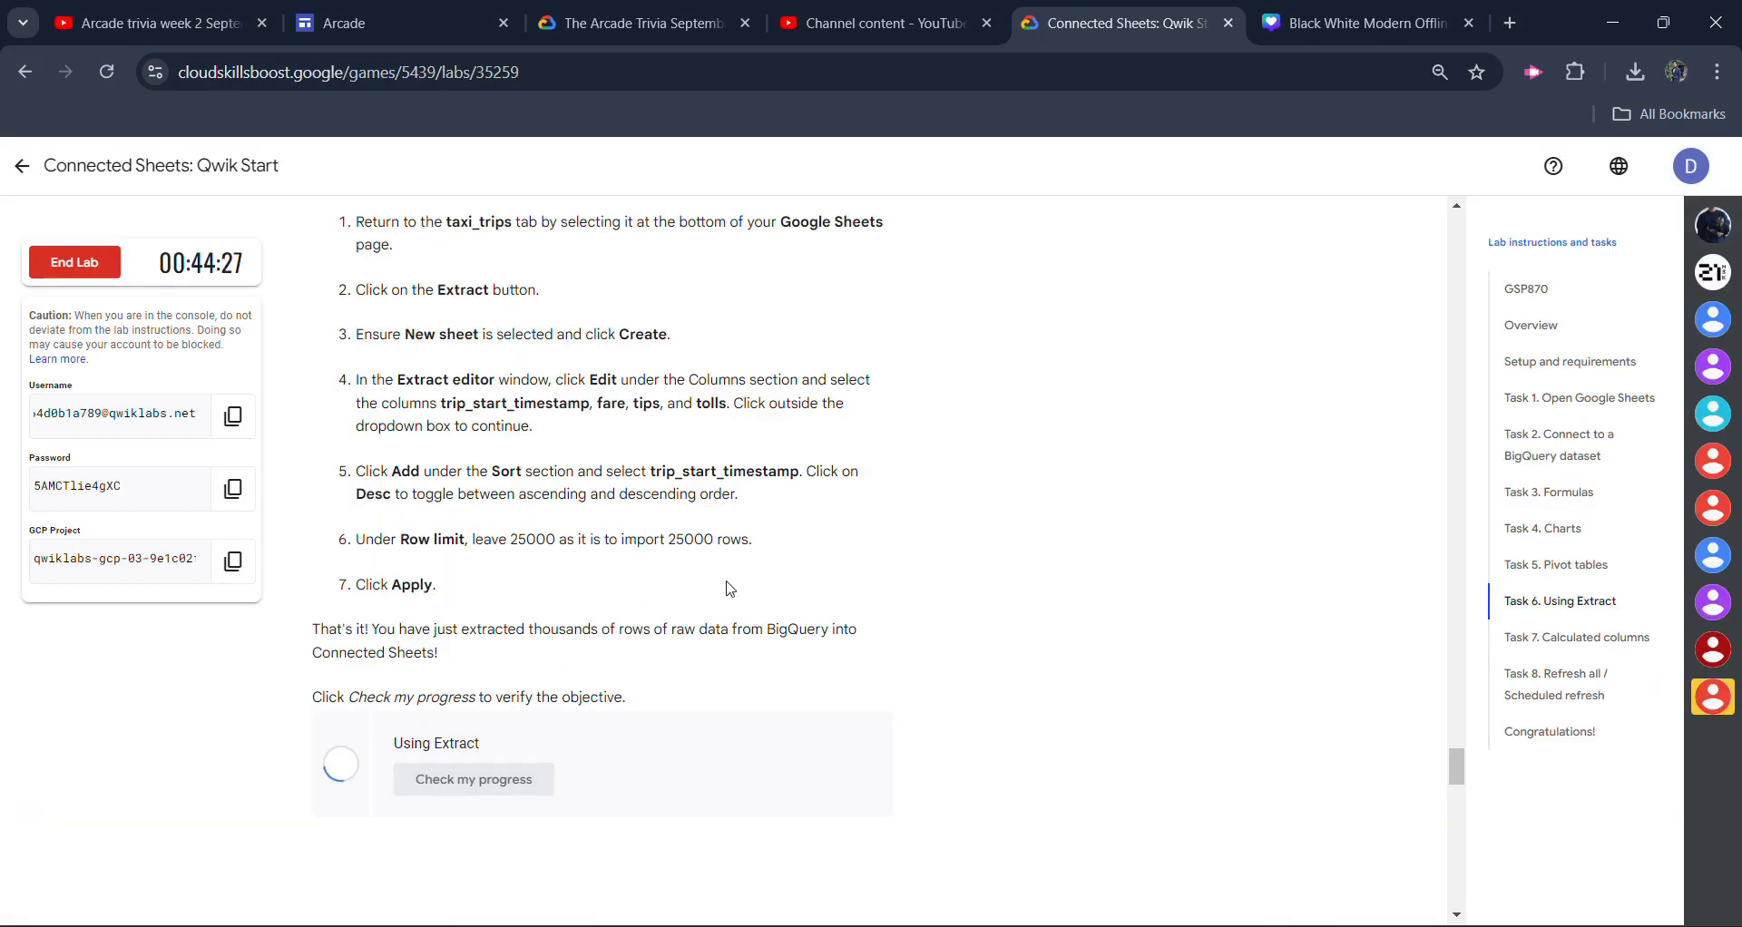
Read the lab's Task 7 Calculated columns instructions and open the spreadsheet's taxi_trips sheet.
{"action": "scroll", "coordinate": [529, 620], "scroll_direction": "down", "scroll_amount": 15}
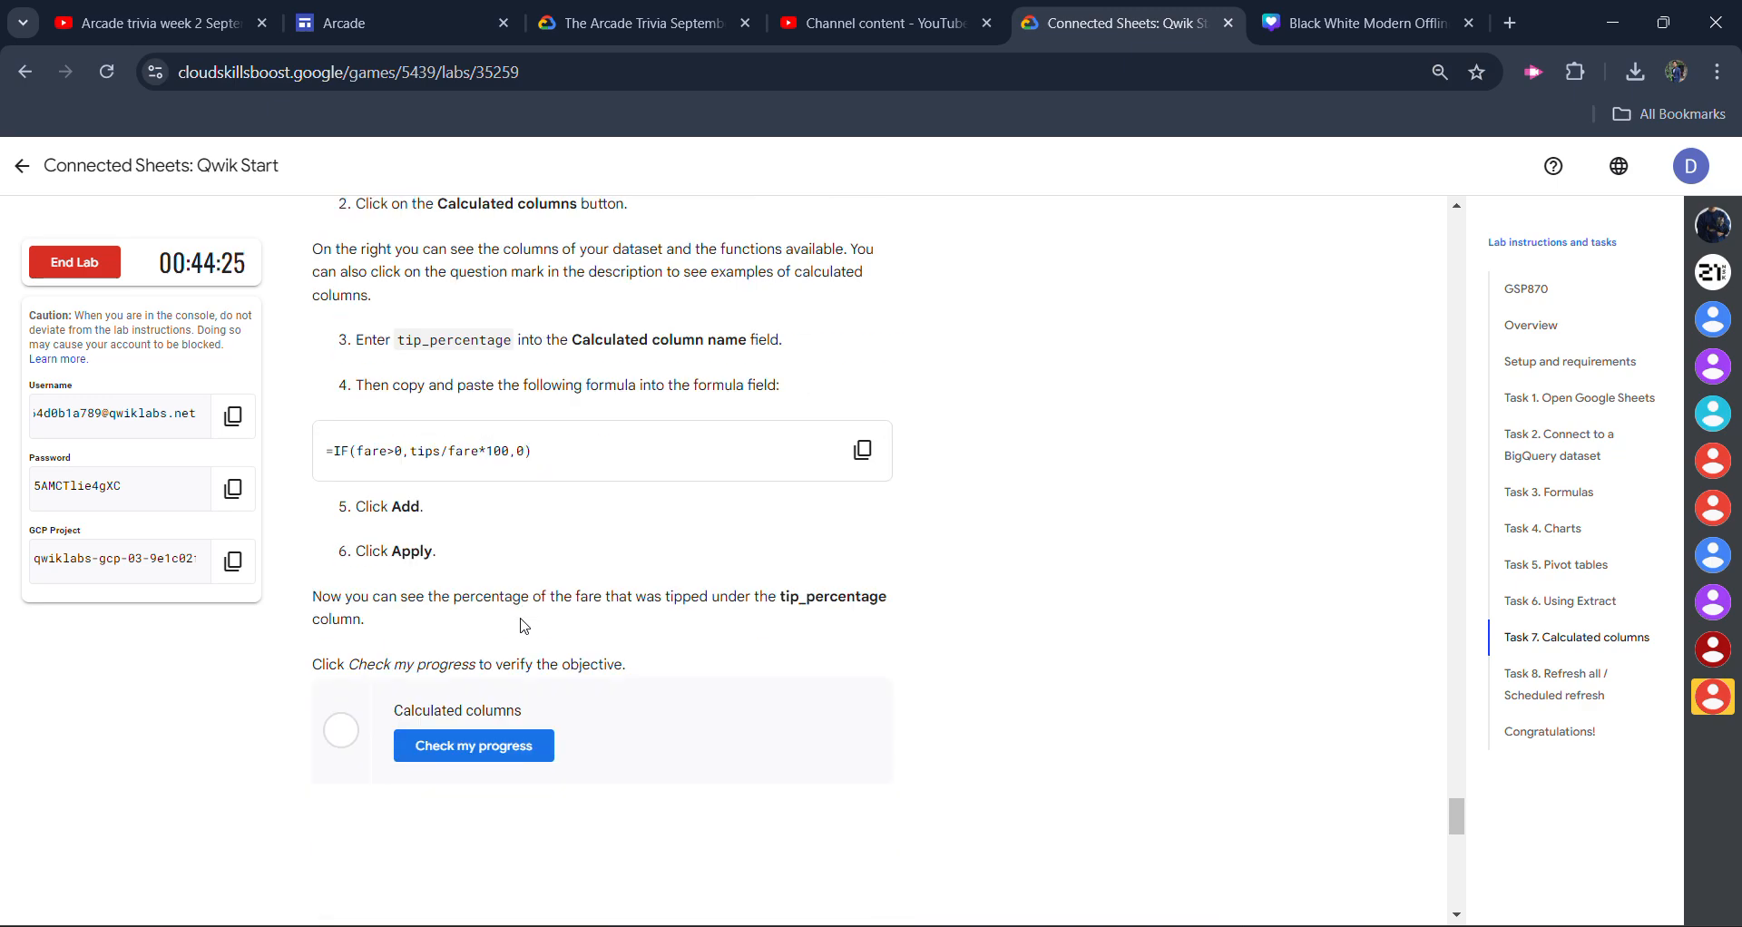
{"action": "scroll", "coordinate": [522, 628], "scroll_direction": "down", "scroll_amount": 6}
{"action": "scroll", "coordinate": [524, 632], "scroll_direction": "up", "scroll_amount": 15}
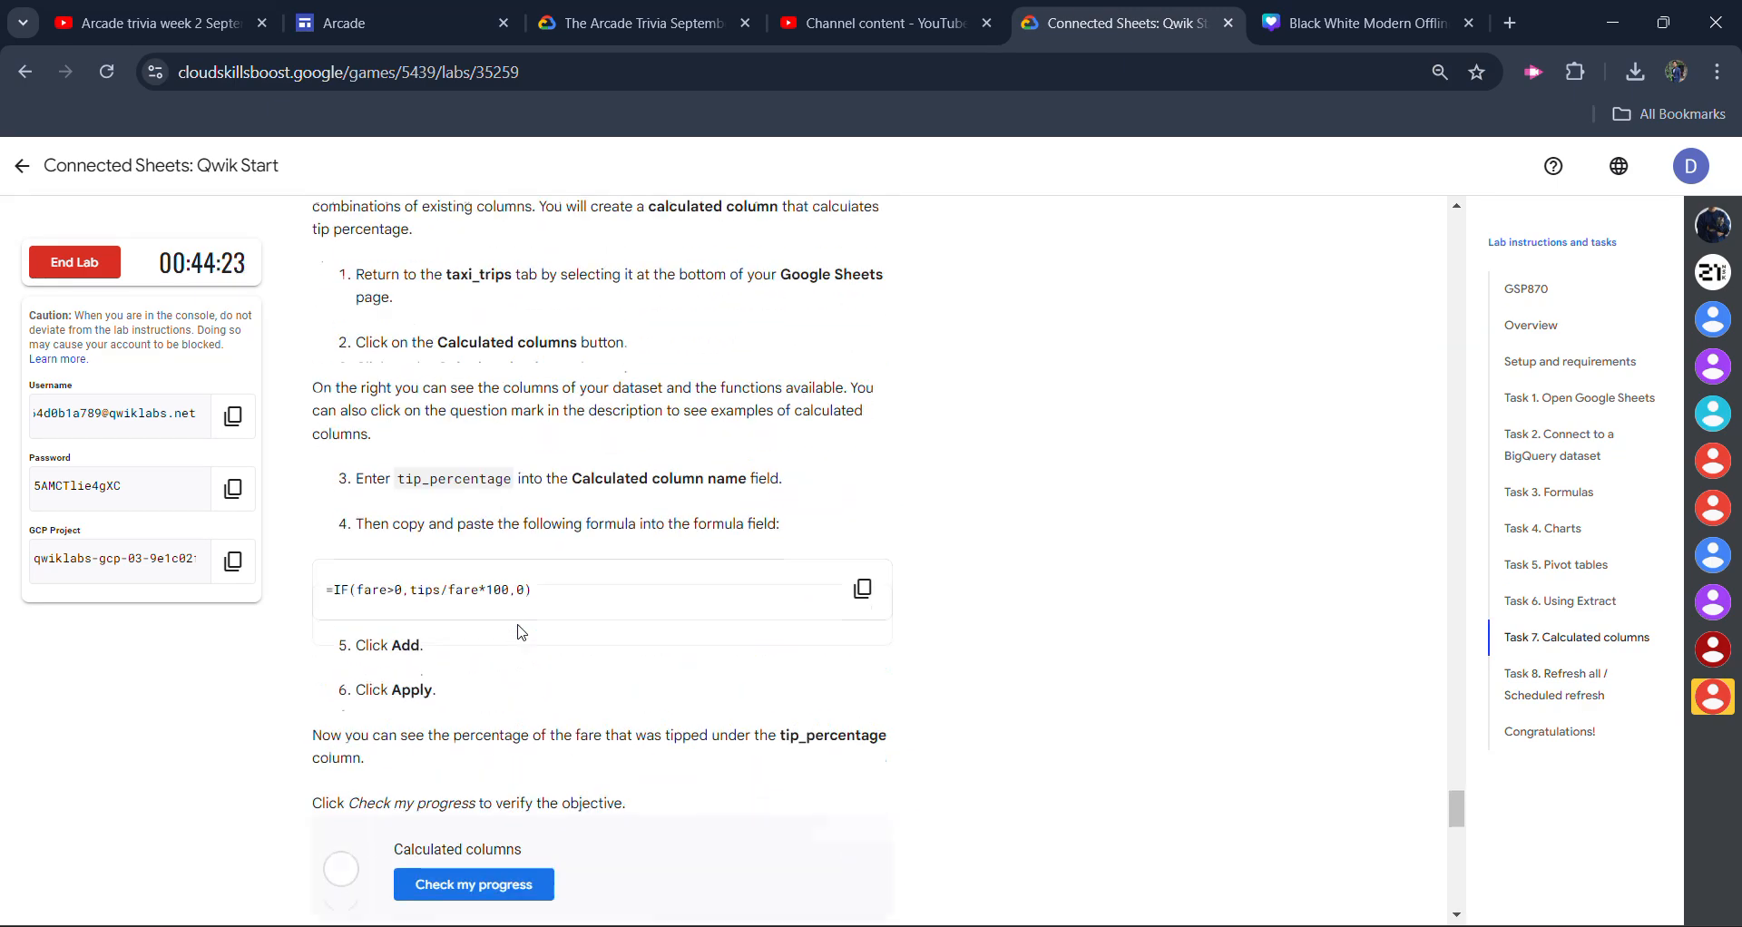
{"action": "left_click_drag", "start_coordinate": [460, 504], "coordinate": [747, 531]}
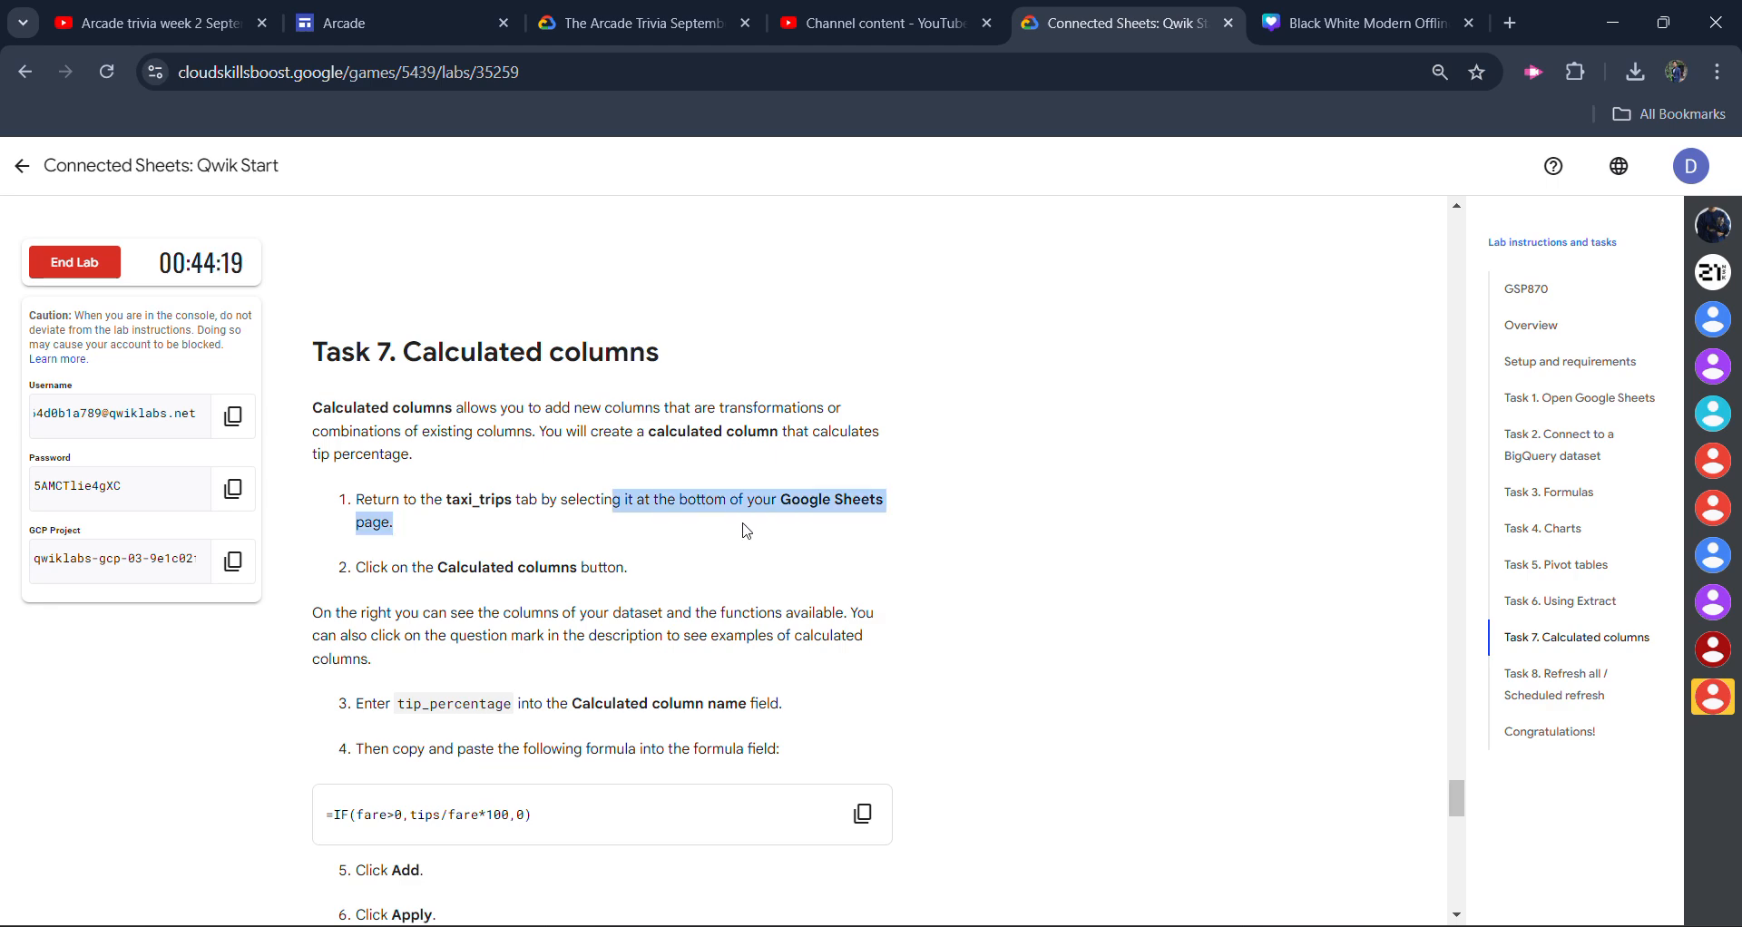
{"action": "left_click_drag", "start_coordinate": [437, 572], "coordinate": [577, 578]}
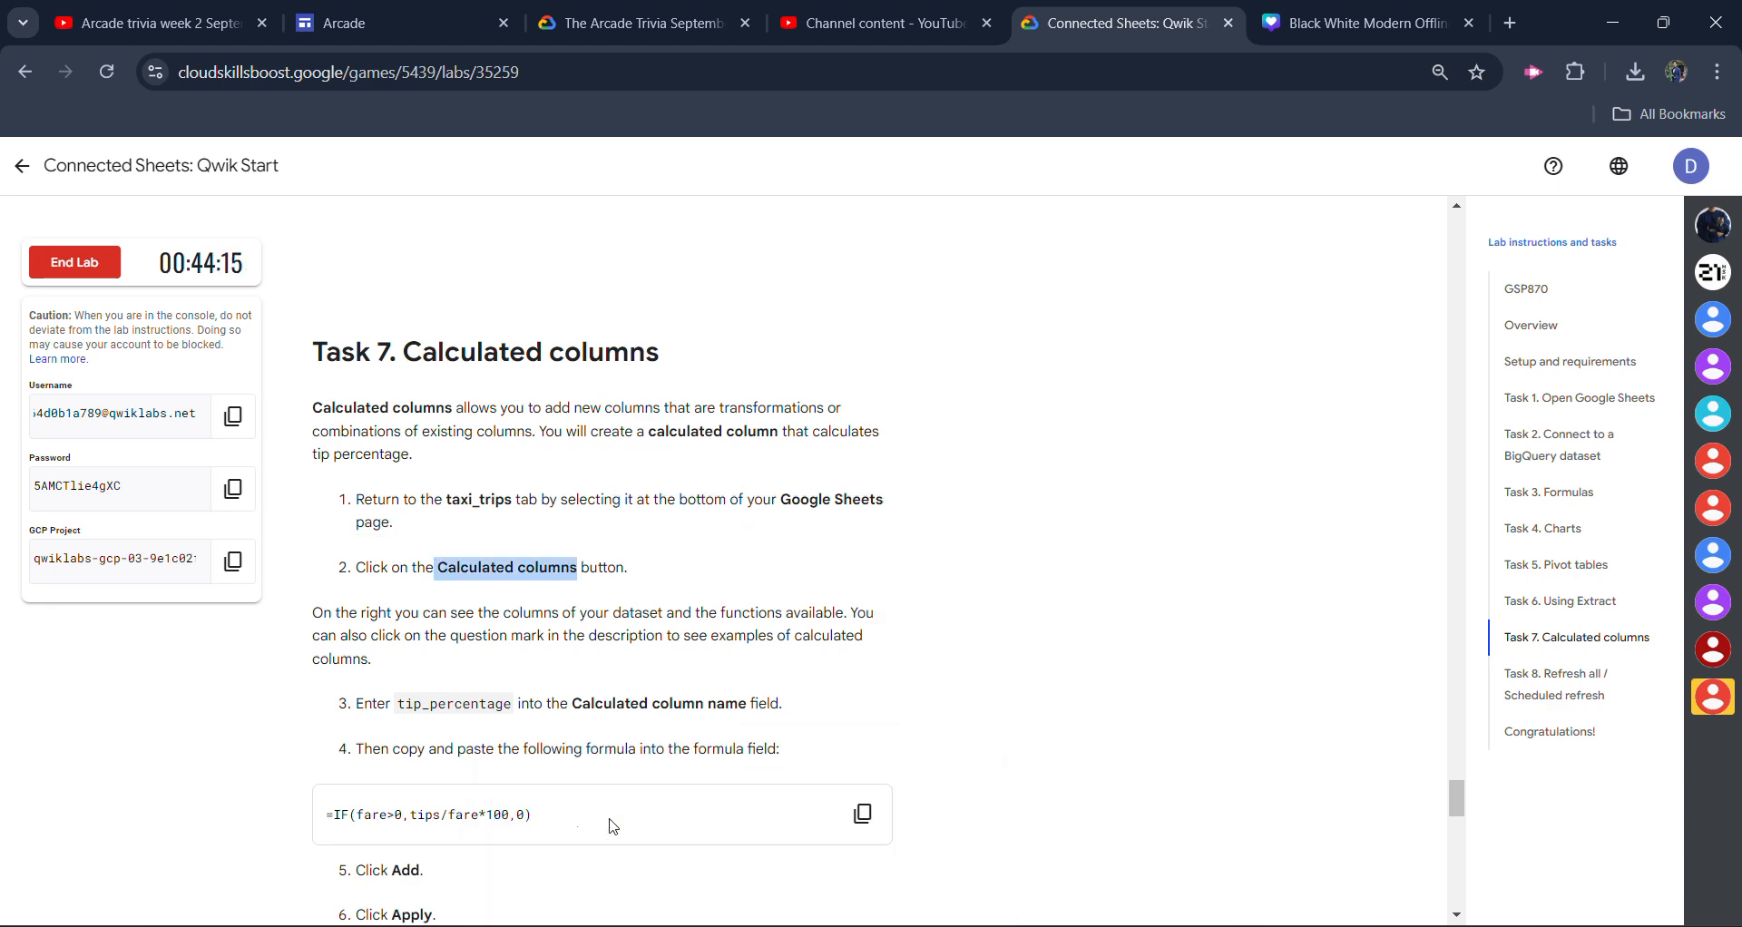
{"action": "mouse_move", "coordinate": [723, 921]}
{"action": "left_click", "coordinate": [1025, 798]}
{"action": "left_click", "coordinate": [303, 903]}
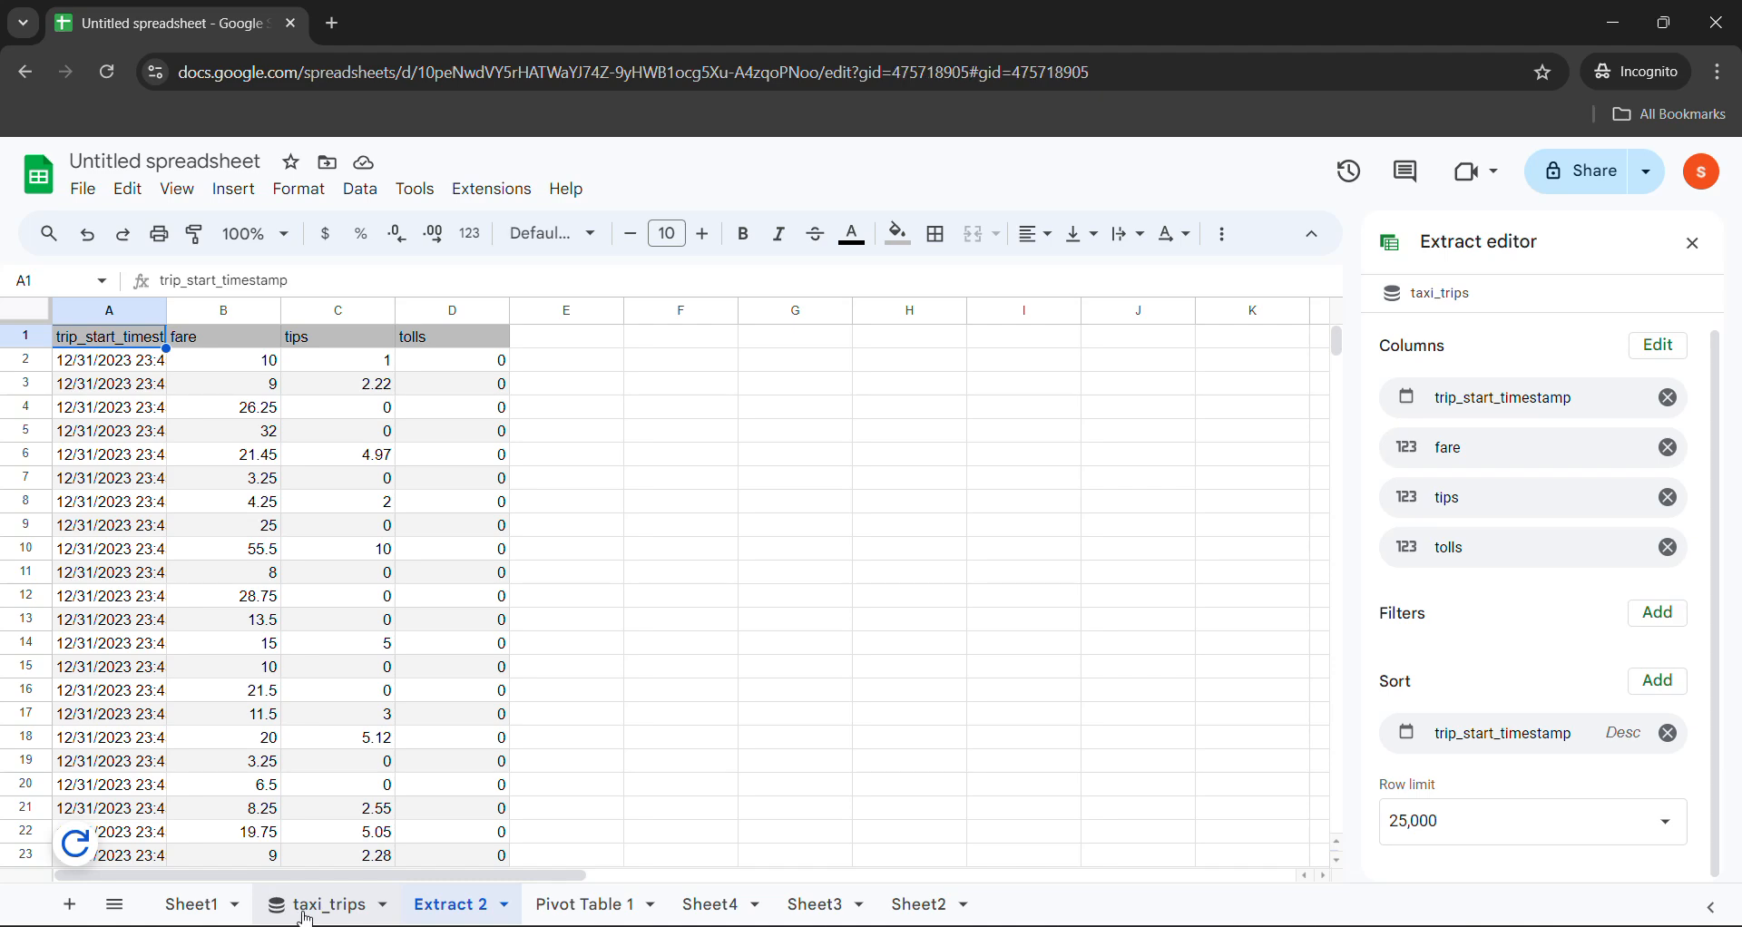
Start a new calculated column on taxi_trips and copy the column name tip_percentage from the lab instructions.
{"action": "left_click", "coordinate": [706, 385]}
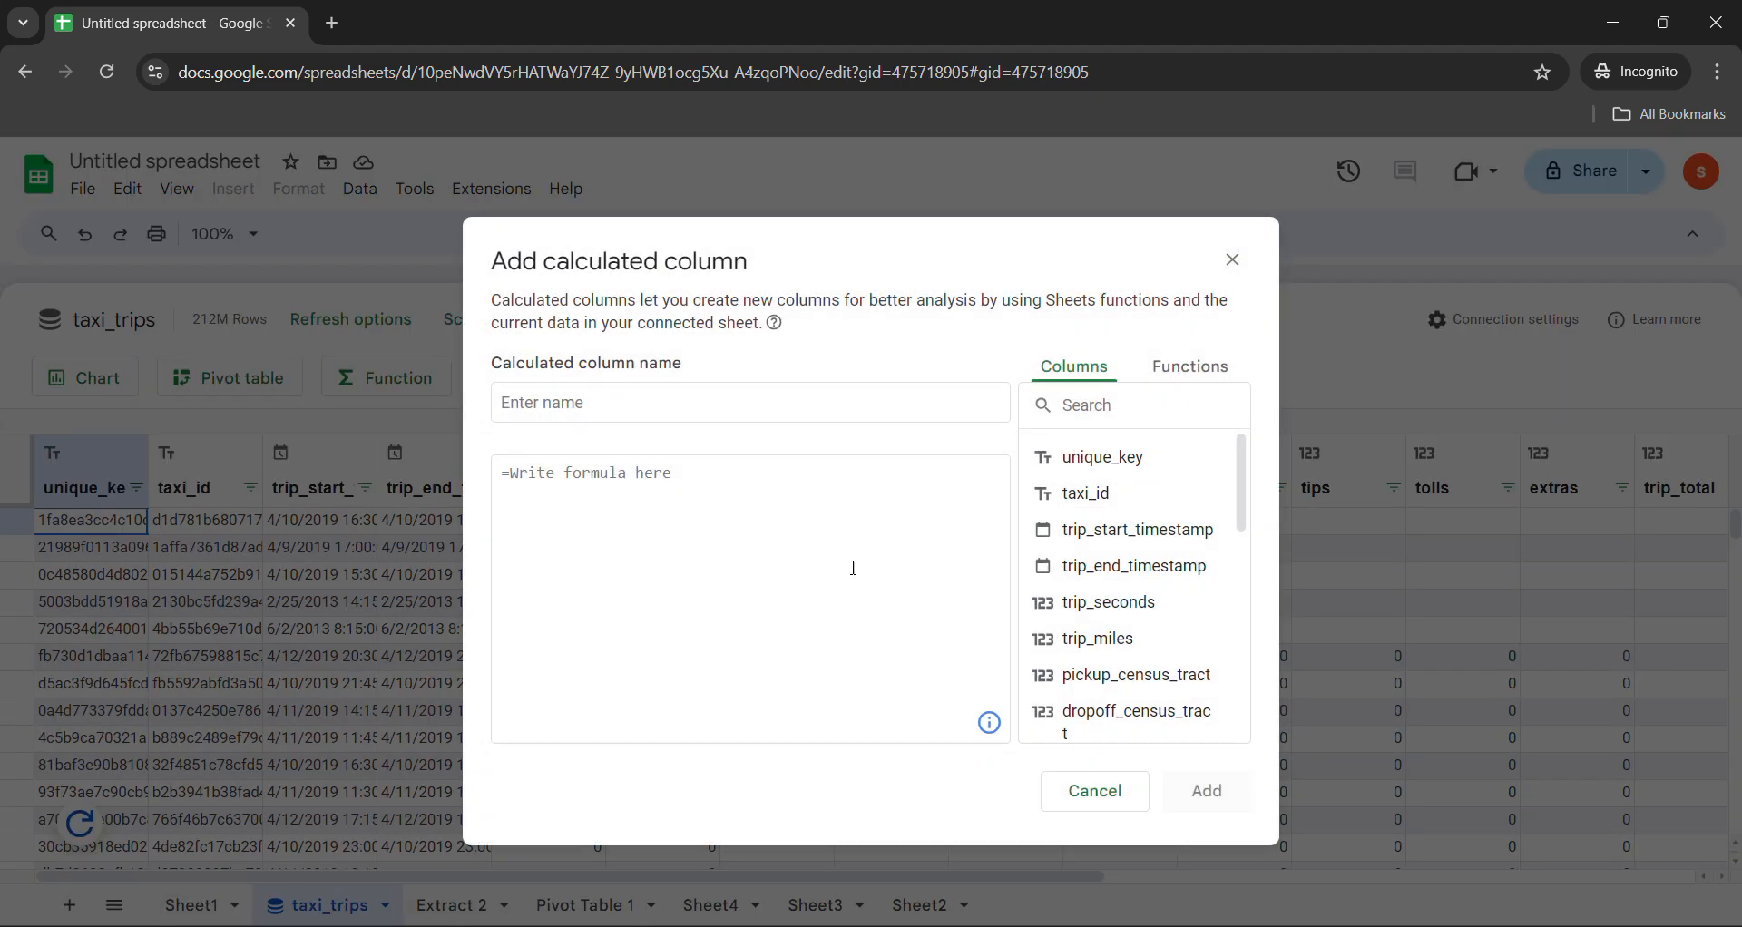
{"action": "mouse_move", "coordinate": [769, 921]}
{"action": "left_click", "coordinate": [622, 748]}
{"action": "scroll", "coordinate": [408, 479], "scroll_direction": "down", "scroll_amount": 3}
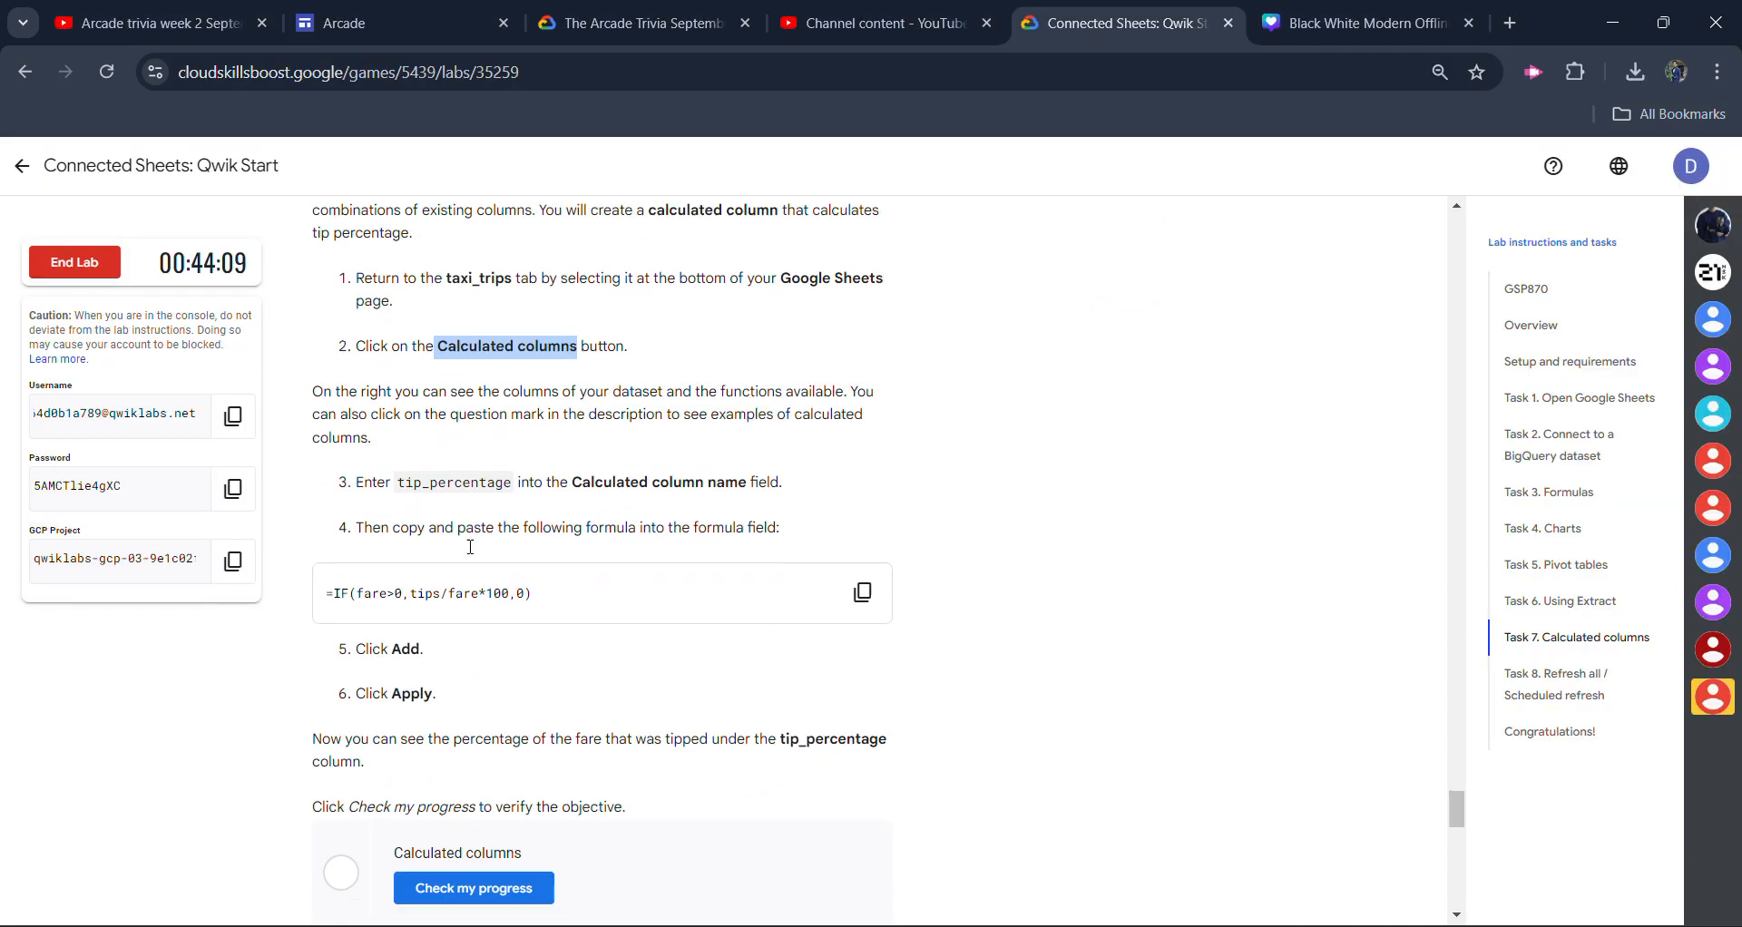
{"action": "left_click_drag", "start_coordinate": [399, 478], "coordinate": [514, 494]}
{"action": "key", "text": "ctrl+c"}
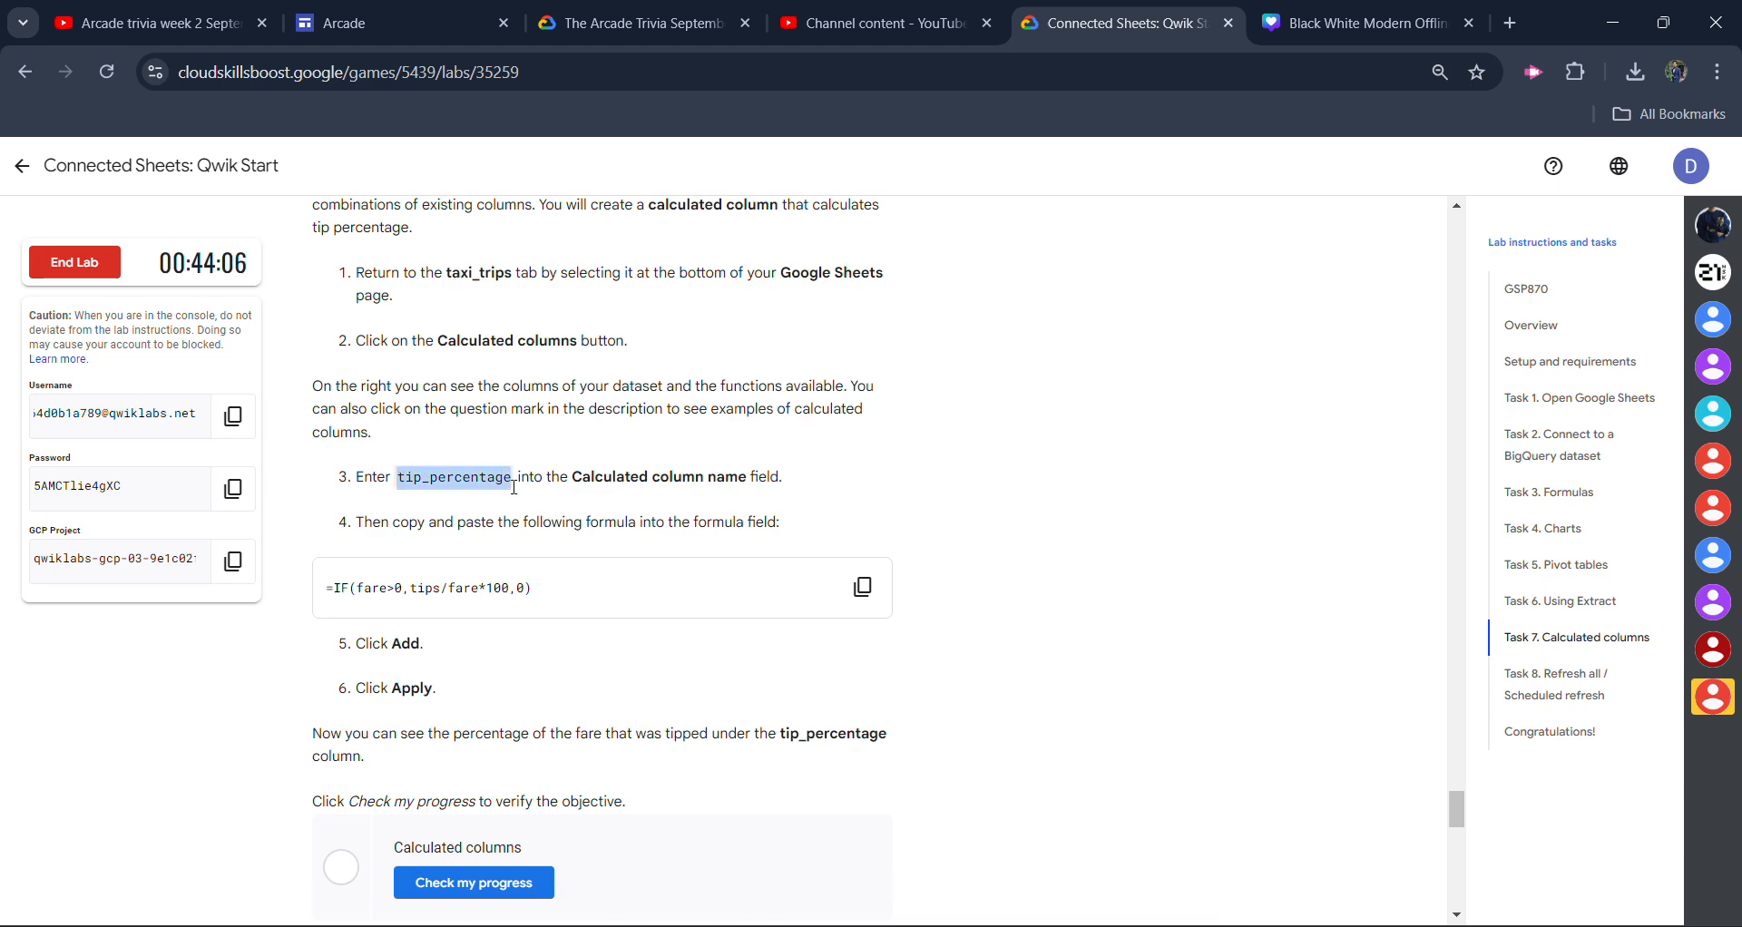
{"action": "mouse_move", "coordinate": [769, 920]}
{"action": "left_click", "coordinate": [797, 868]}
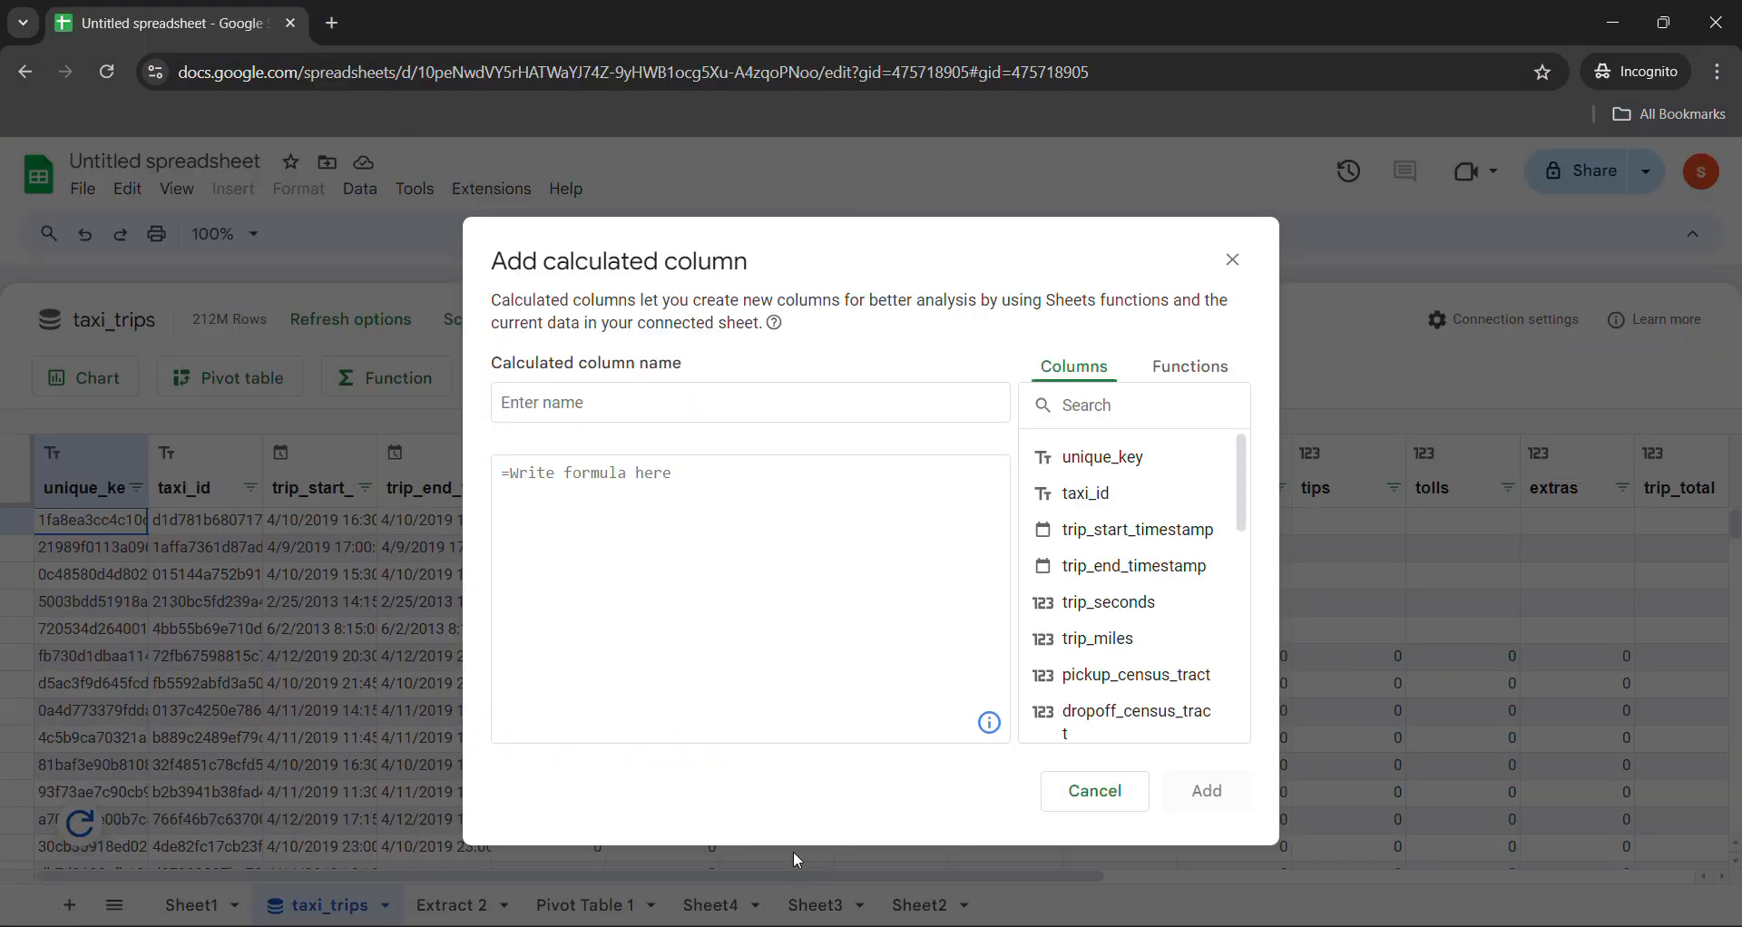
{"action": "key", "text": "ctrl+v"}
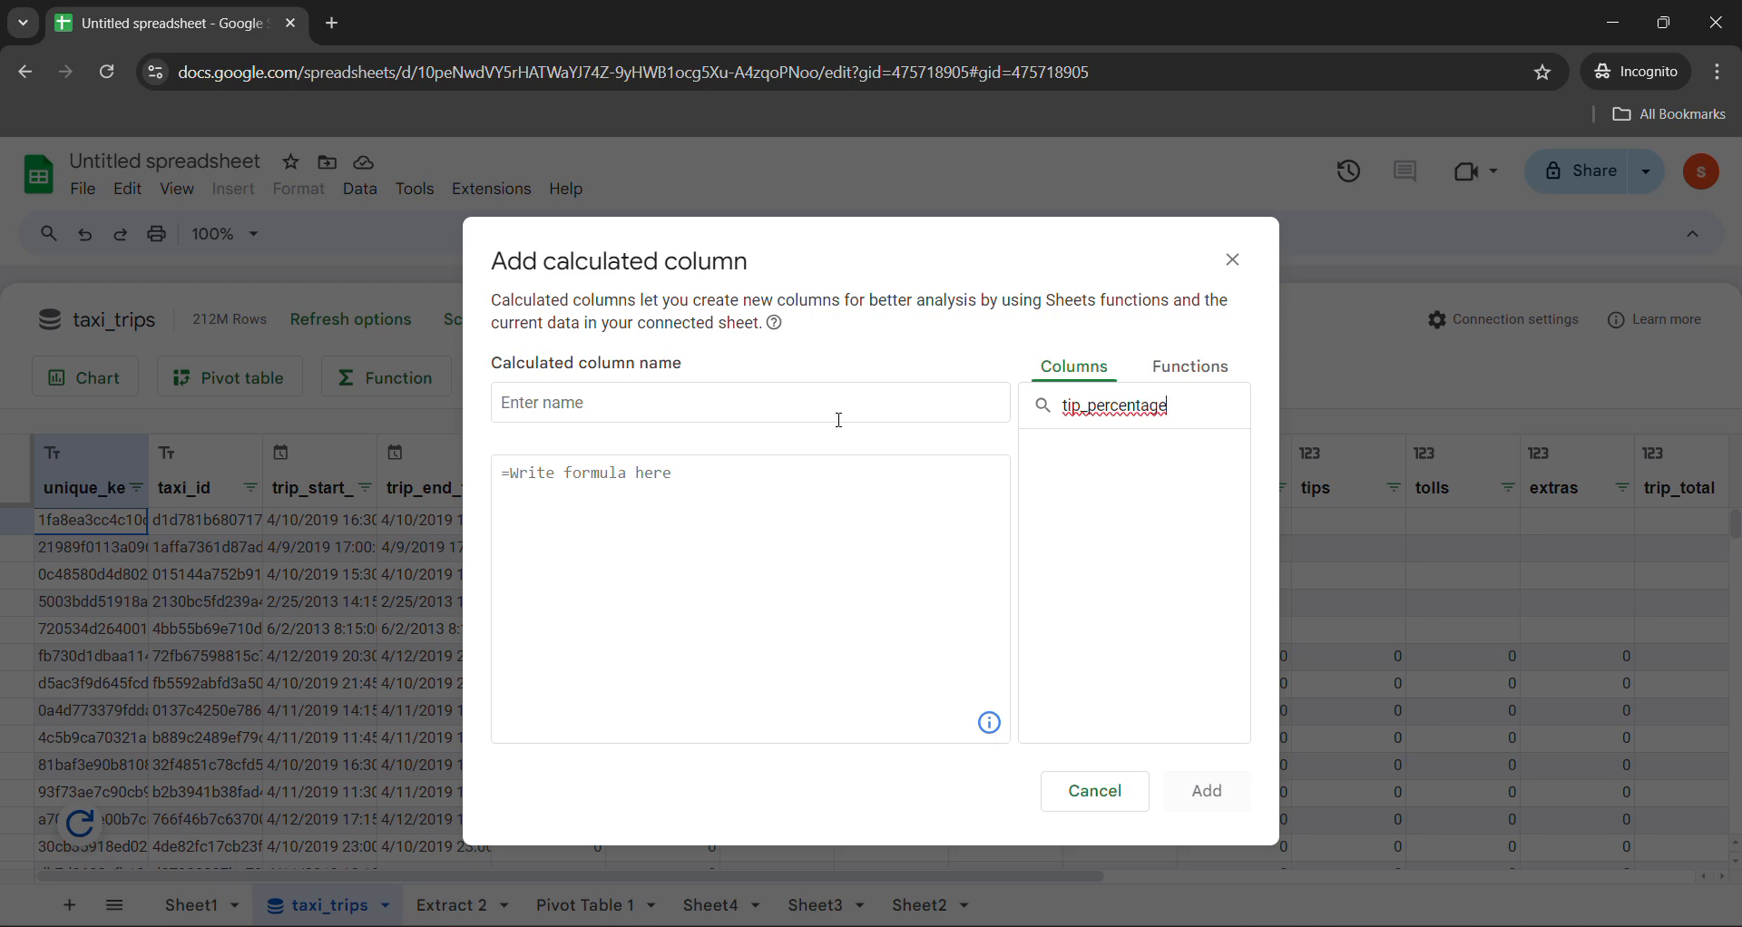
{"action": "mouse_move", "coordinate": [769, 921]}
{"action": "left_click", "coordinate": [623, 840]}
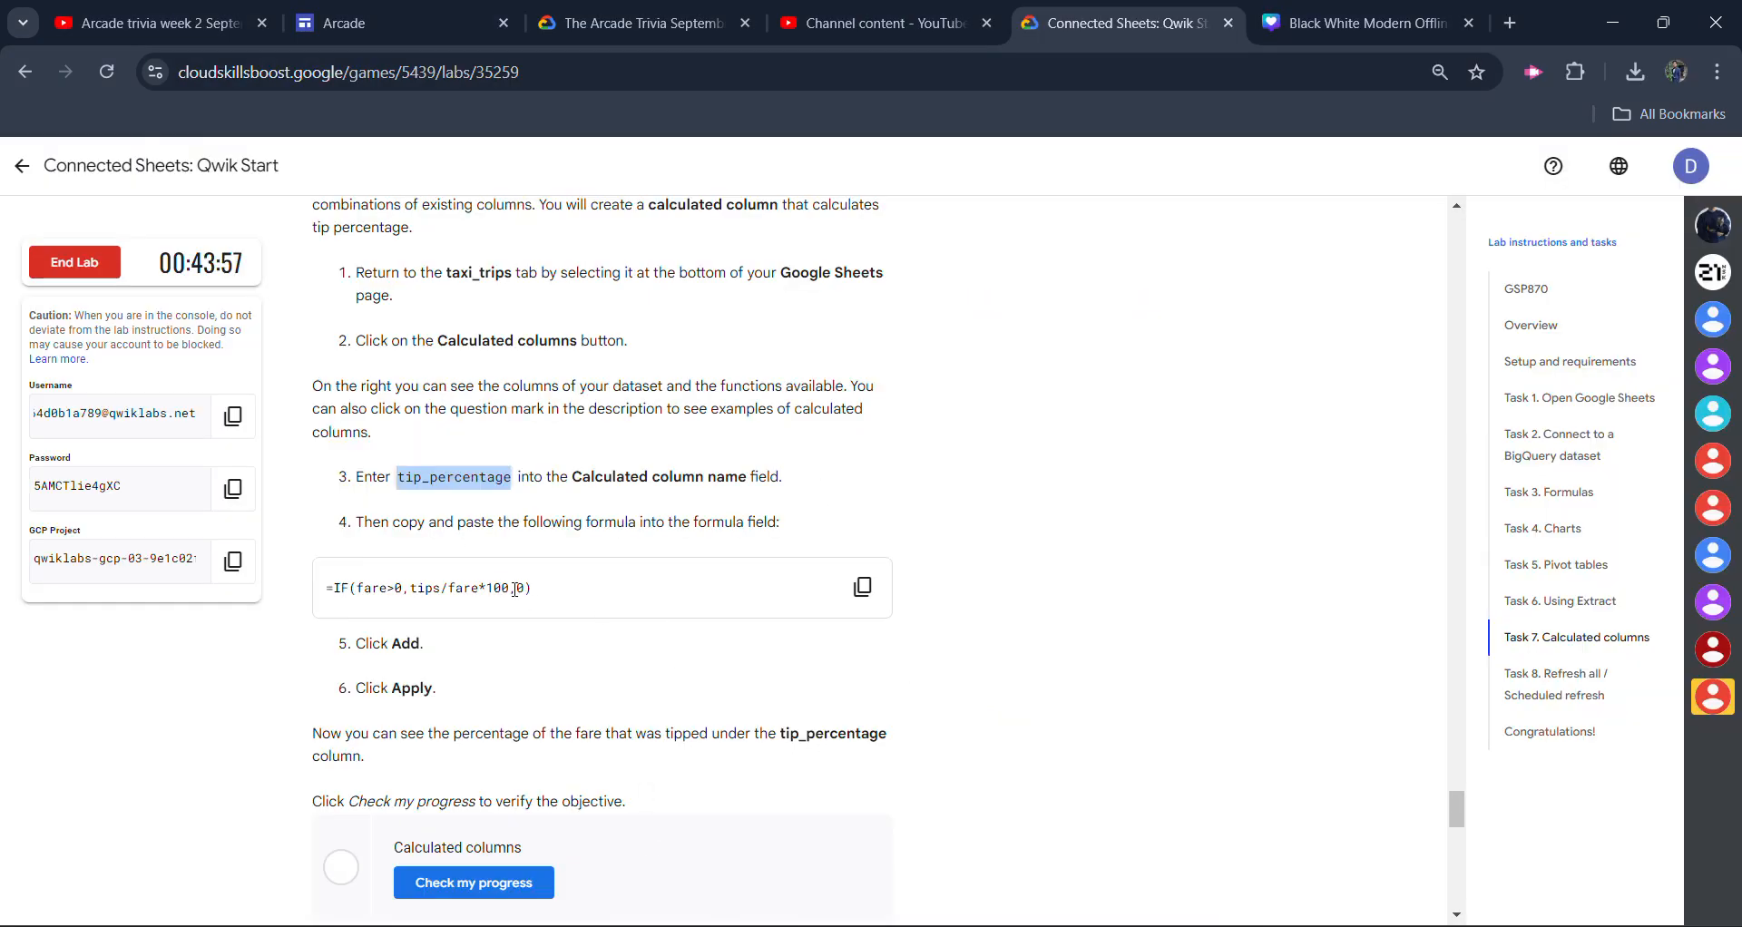
{"action": "left_click_drag", "start_coordinate": [582, 476], "coordinate": [754, 477]}
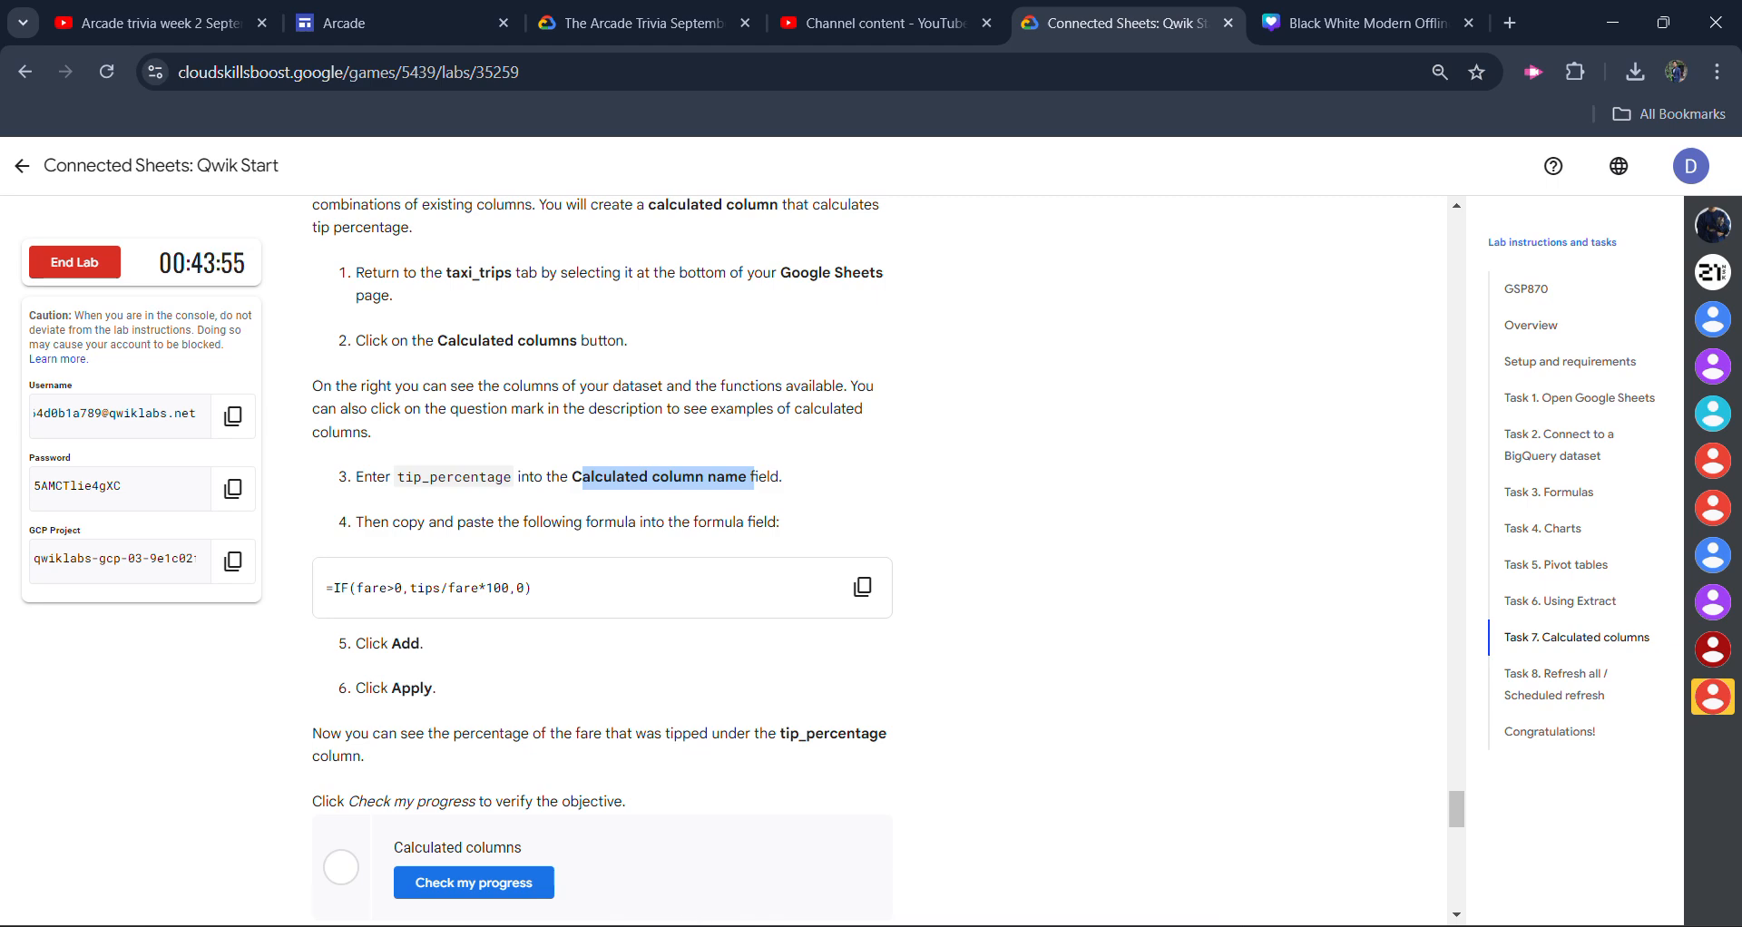
{"action": "mouse_move", "coordinate": [770, 921]}
{"action": "left_click", "coordinate": [862, 839]}
{"action": "double_click", "coordinate": [1082, 424]}
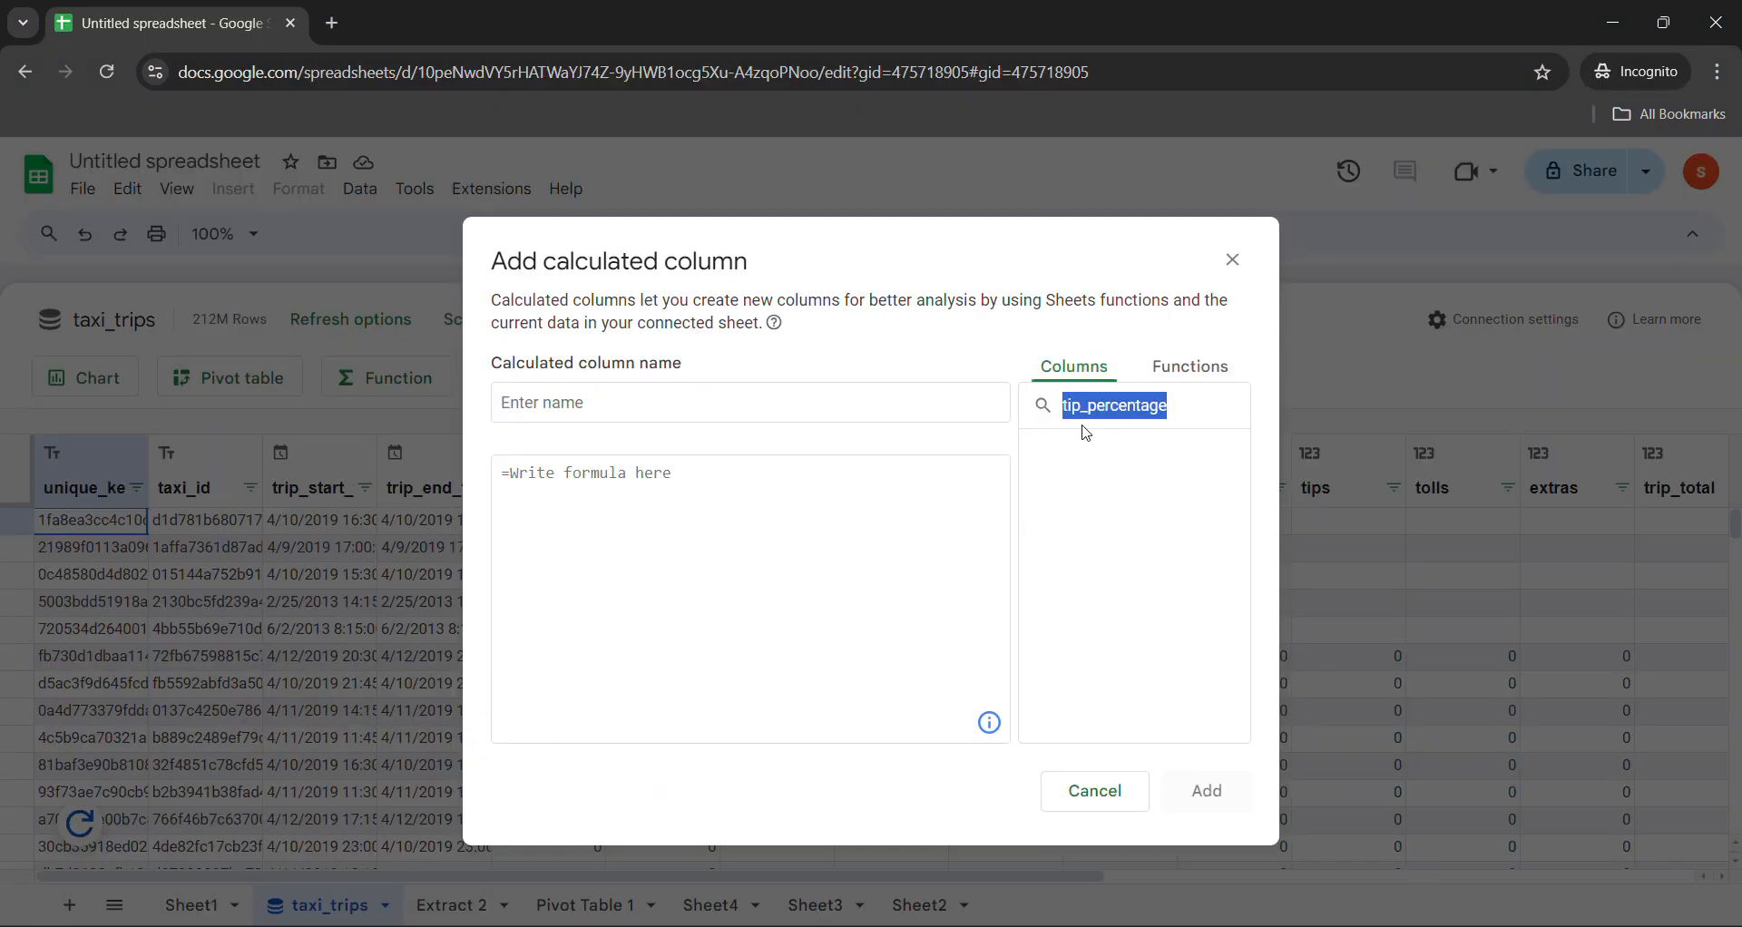
{"action": "key", "text": "BackSpace"}
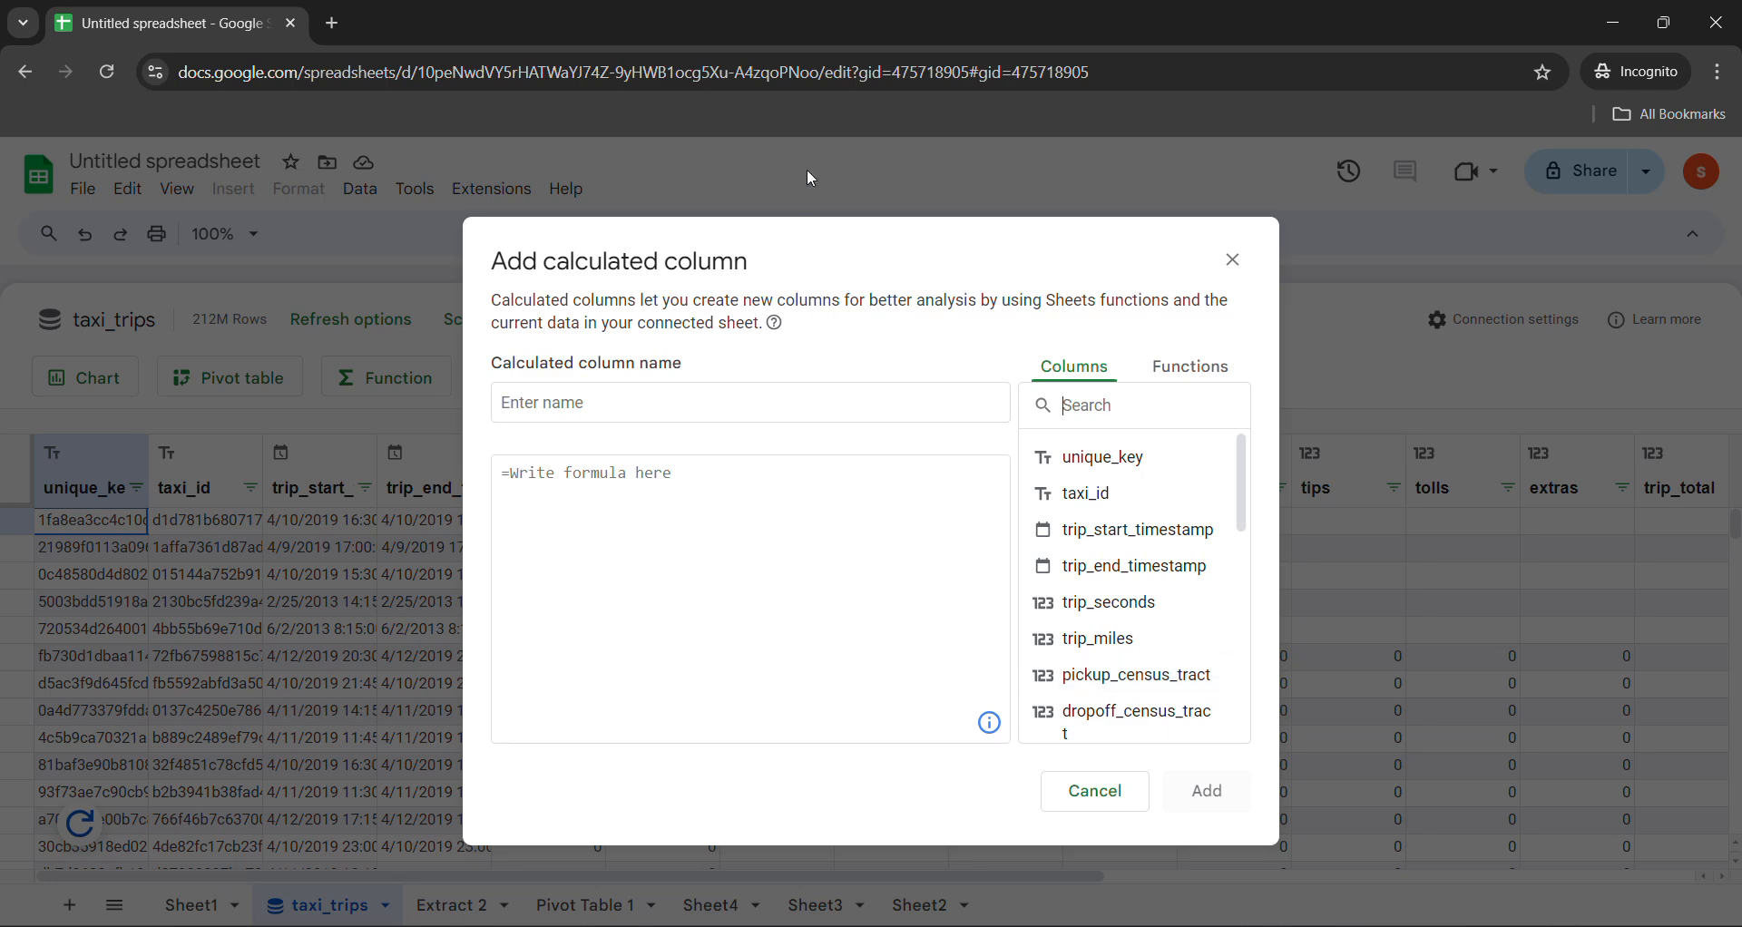
Name the calculated column tip_percentage.
{"action": "left_click", "coordinate": [919, 498]}
{"action": "left_click", "coordinate": [737, 399]}
{"action": "type", "text": "tip_percentage"}
Copy the lab's formula =IF(fare>0,tips/fare*100,0) into the calculated column's formula and add the column.
{"action": "left_click", "coordinate": [731, 484]}
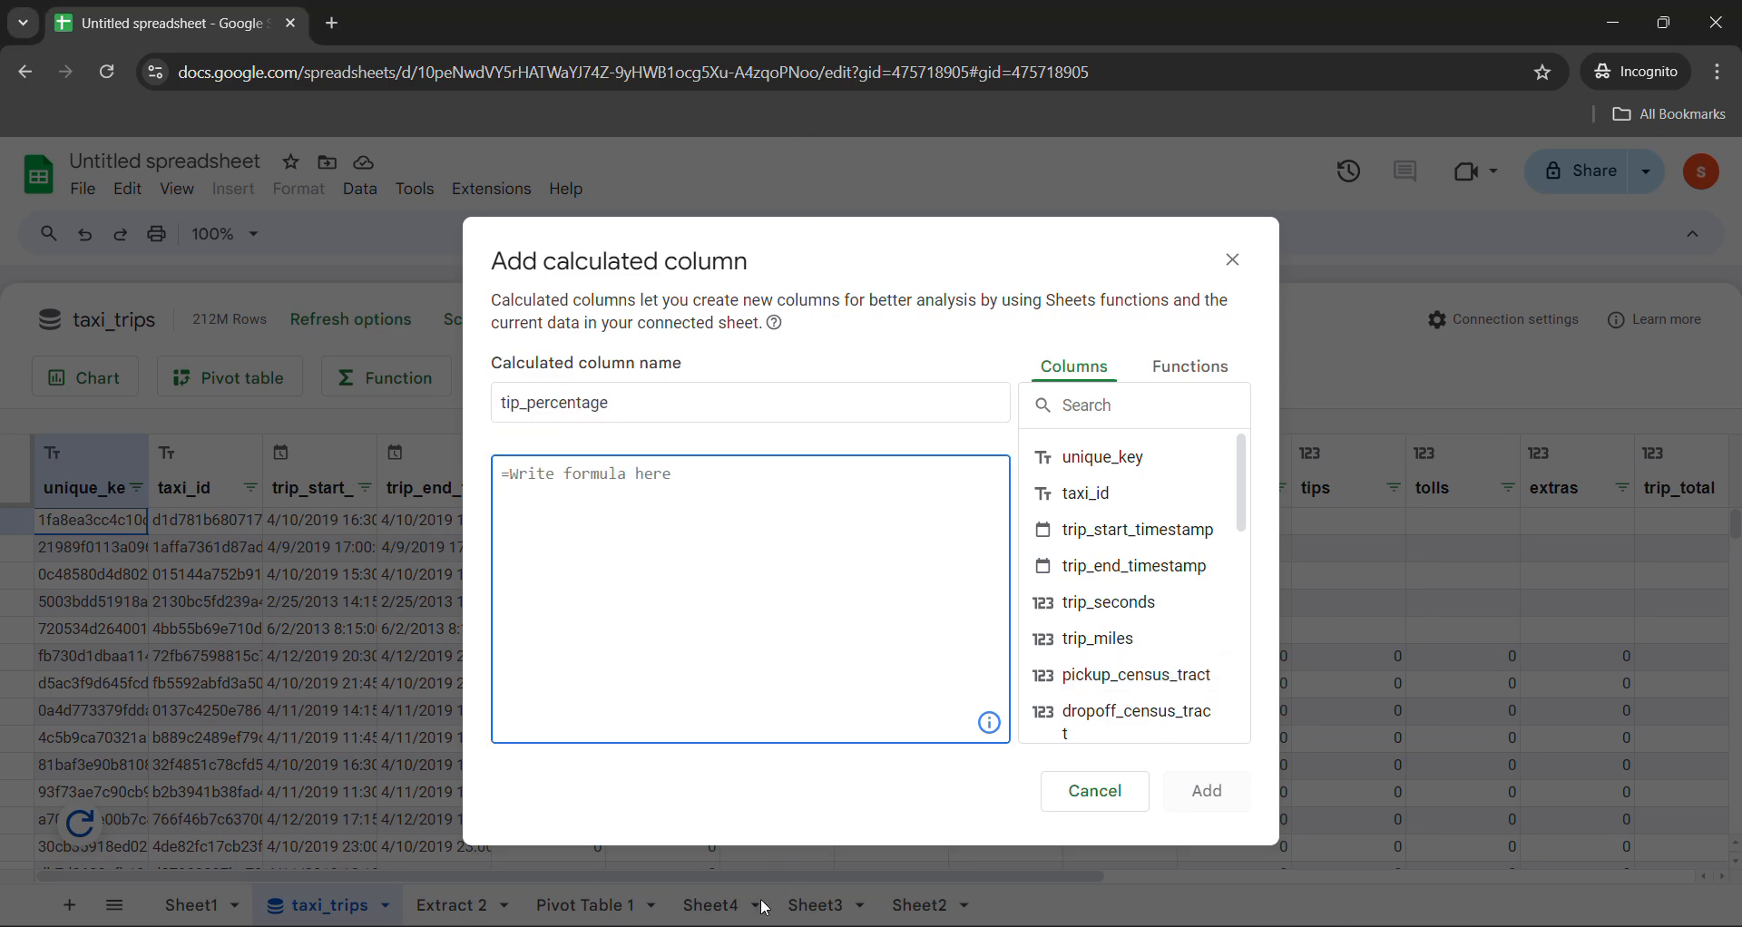
{"action": "mouse_move", "coordinate": [770, 924]}
{"action": "left_click", "coordinate": [623, 860]}
{"action": "left_click", "coordinate": [862, 586]}
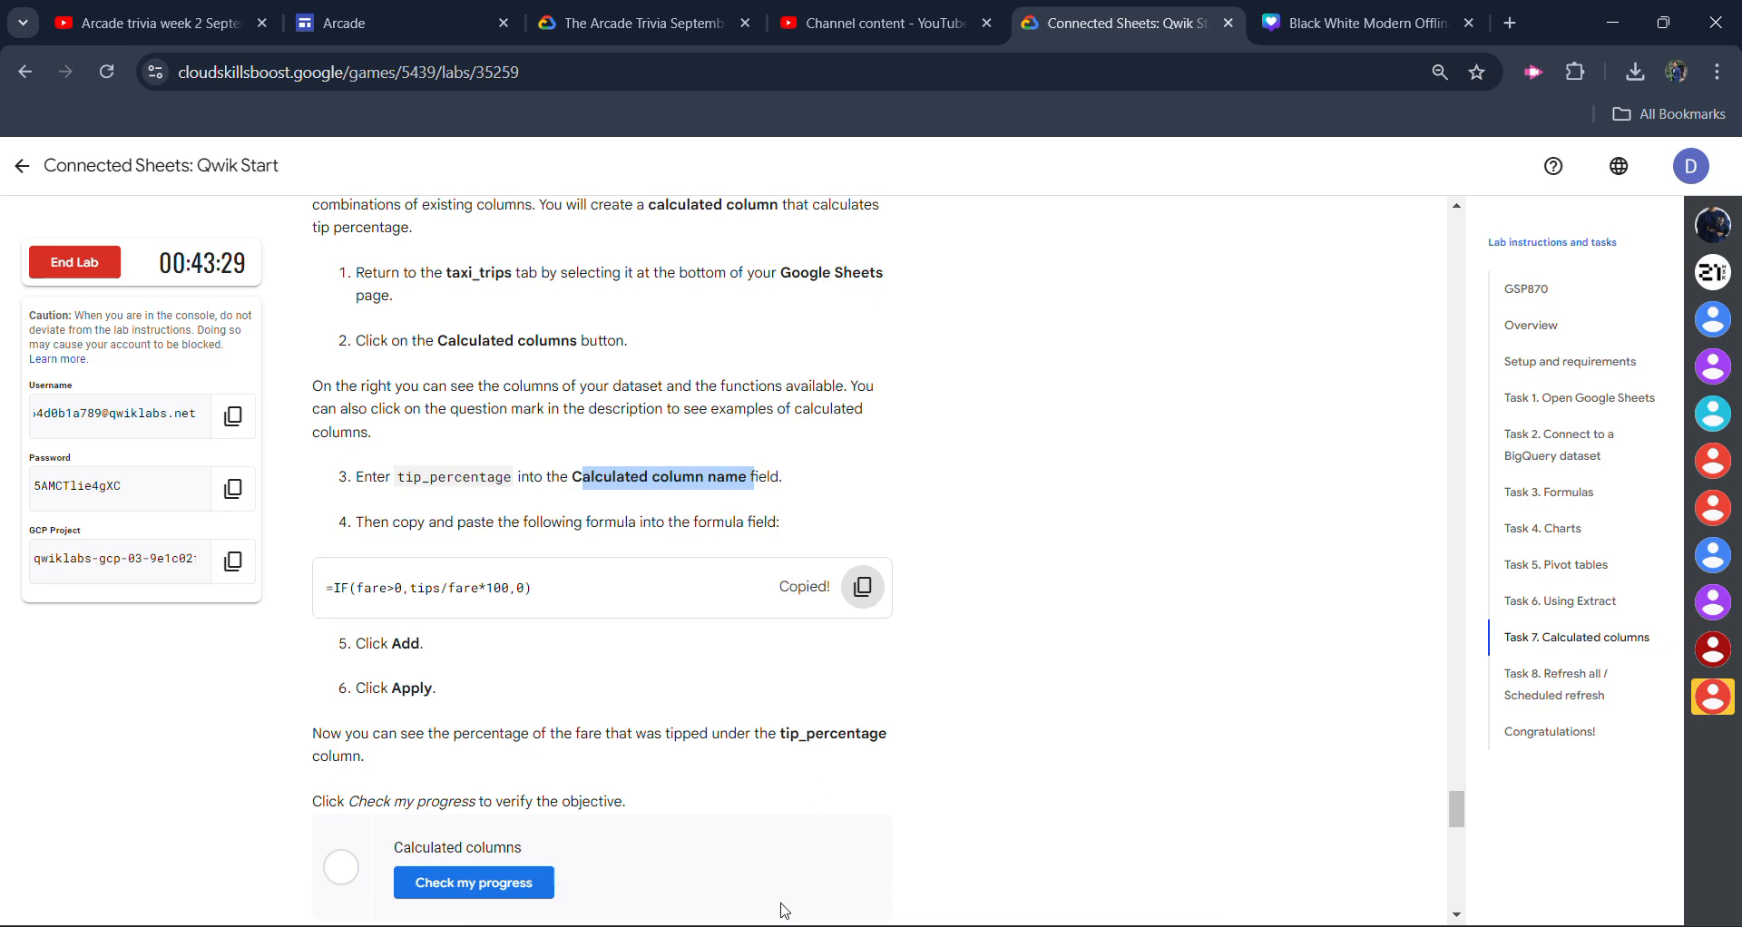
{"action": "left_click", "coordinate": [805, 887]}
{"action": "key", "text": "ctrl+v"}
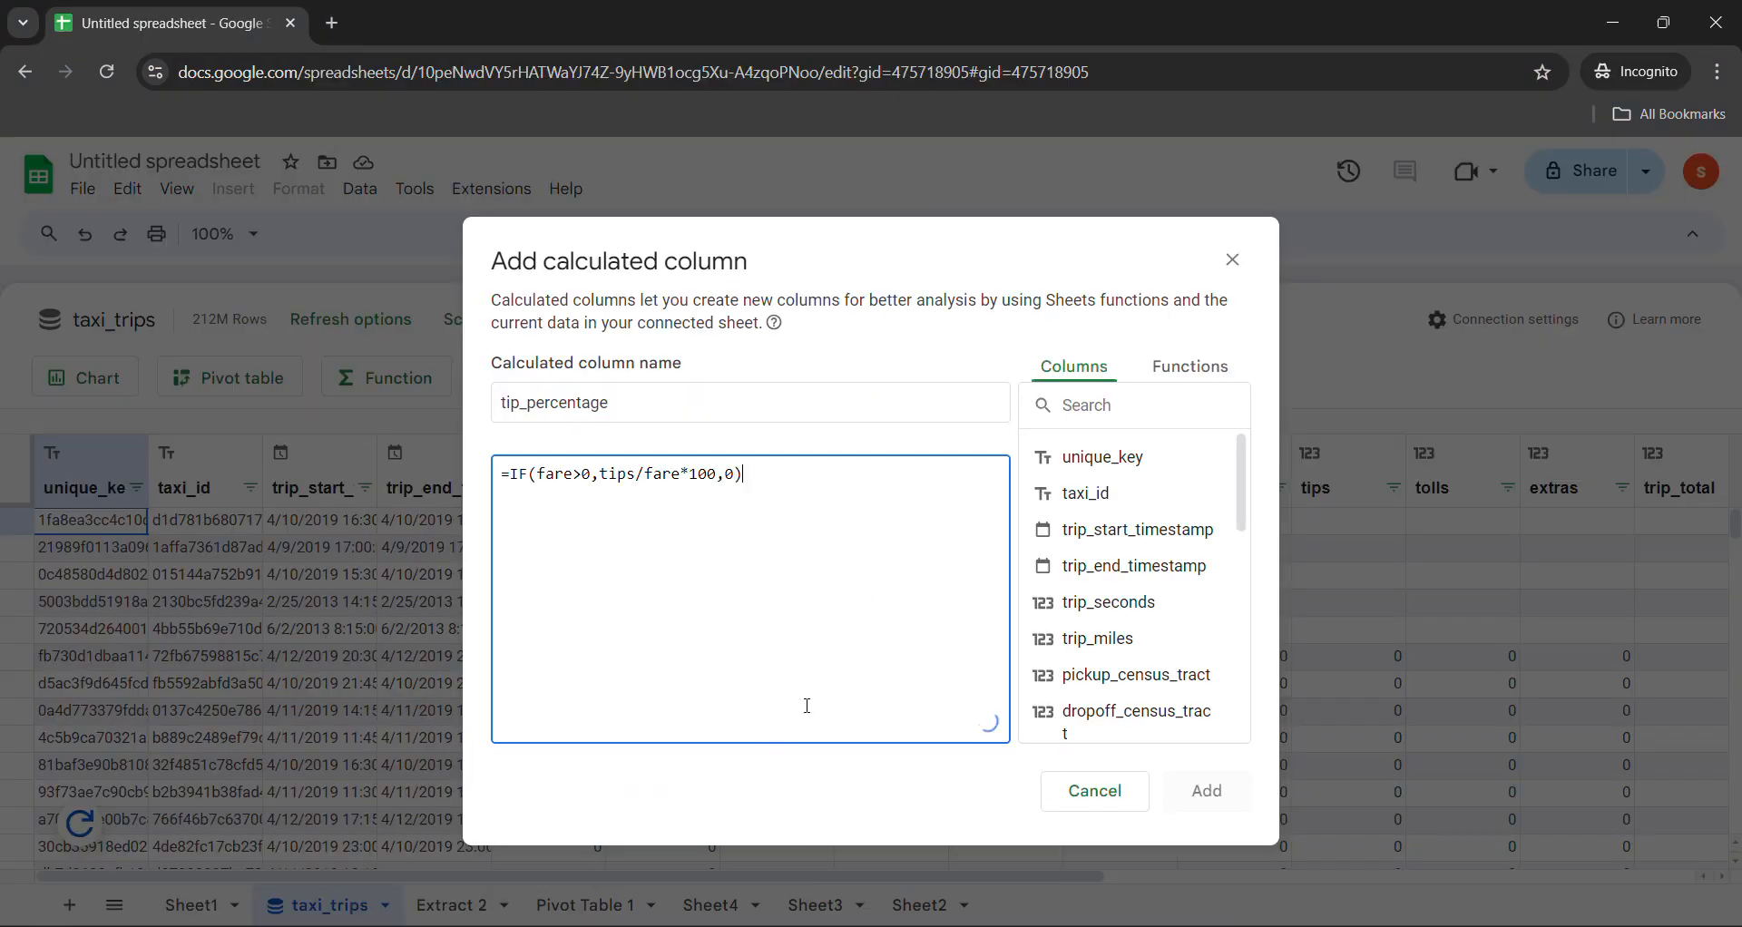
{"action": "left_click", "coordinate": [1202, 786]}
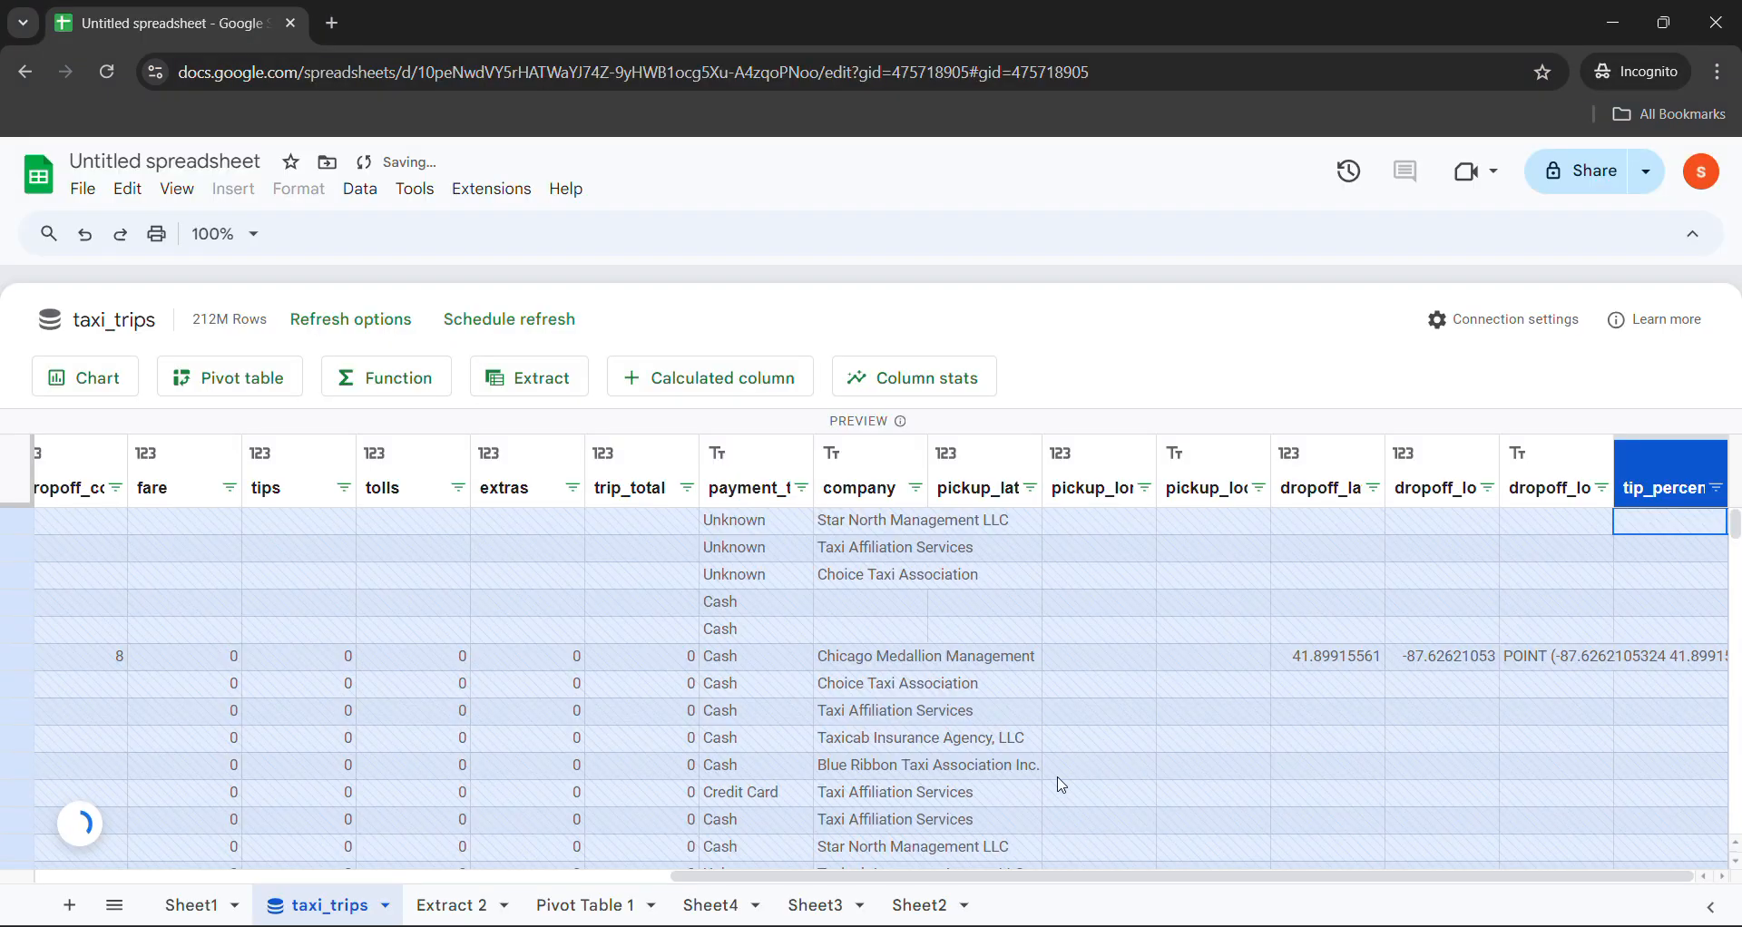
Return to the lab page and try to check progress for the Calculated columns objective.
{"action": "mouse_move", "coordinate": [740, 921]}
{"action": "left_click", "coordinate": [623, 839]}
{"action": "scroll", "coordinate": [547, 699], "scroll_direction": "down", "scroll_amount": 3}
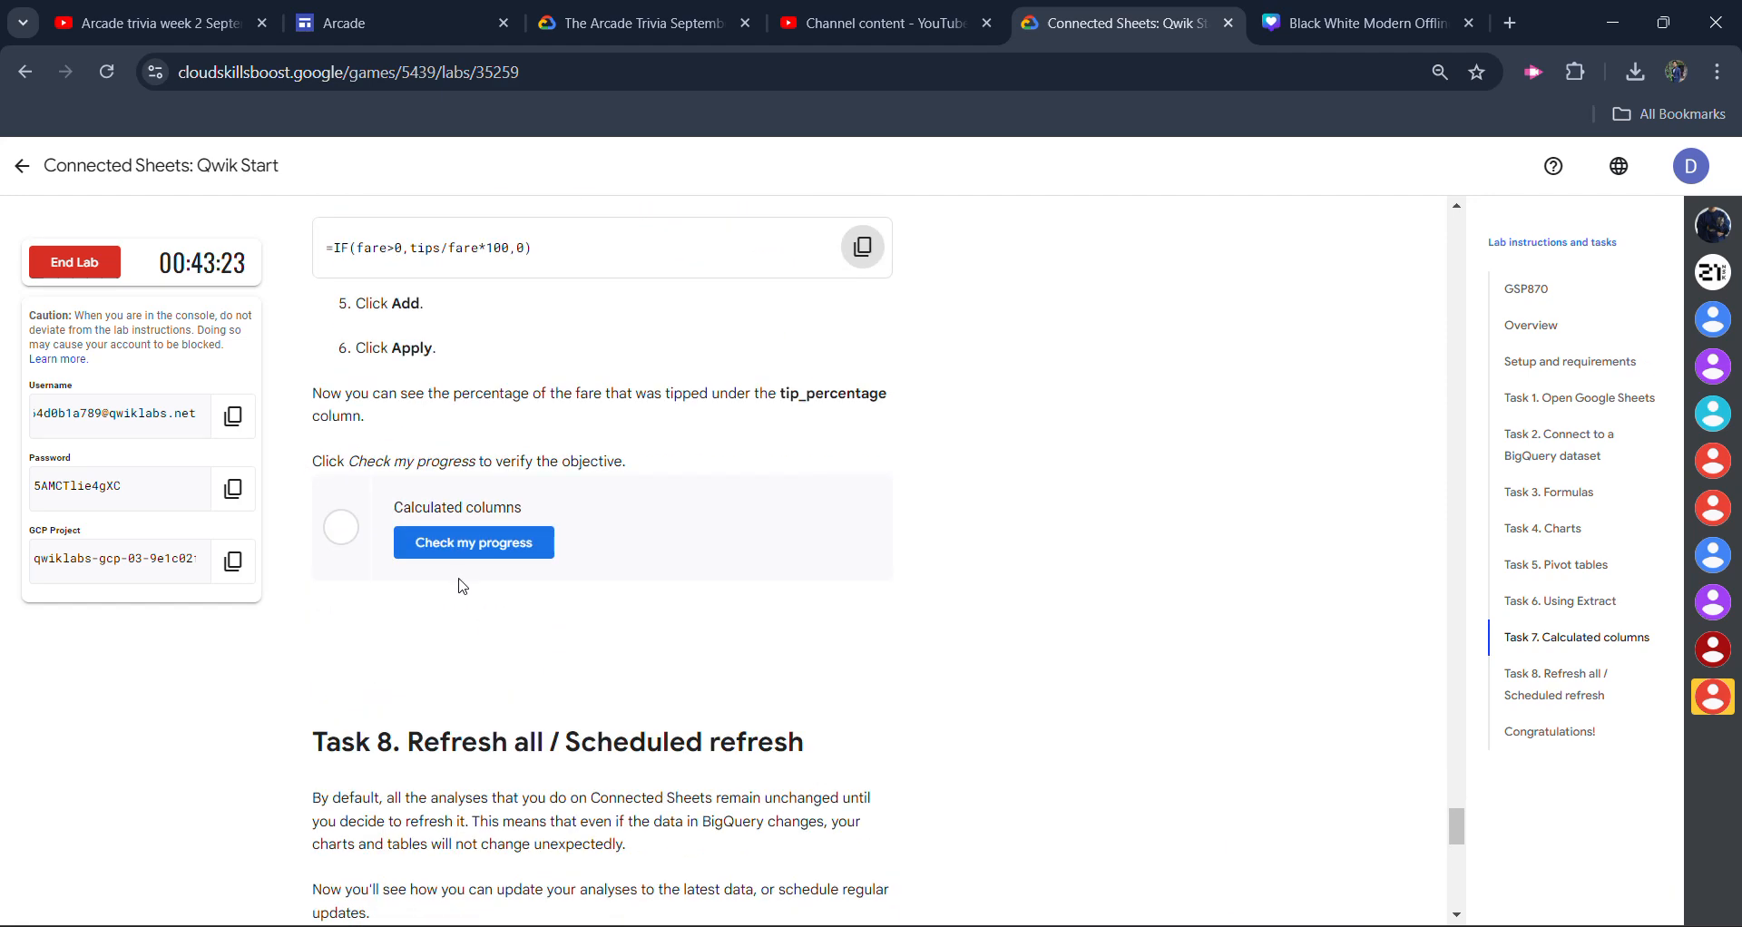
{"action": "left_click", "coordinate": [469, 542]}
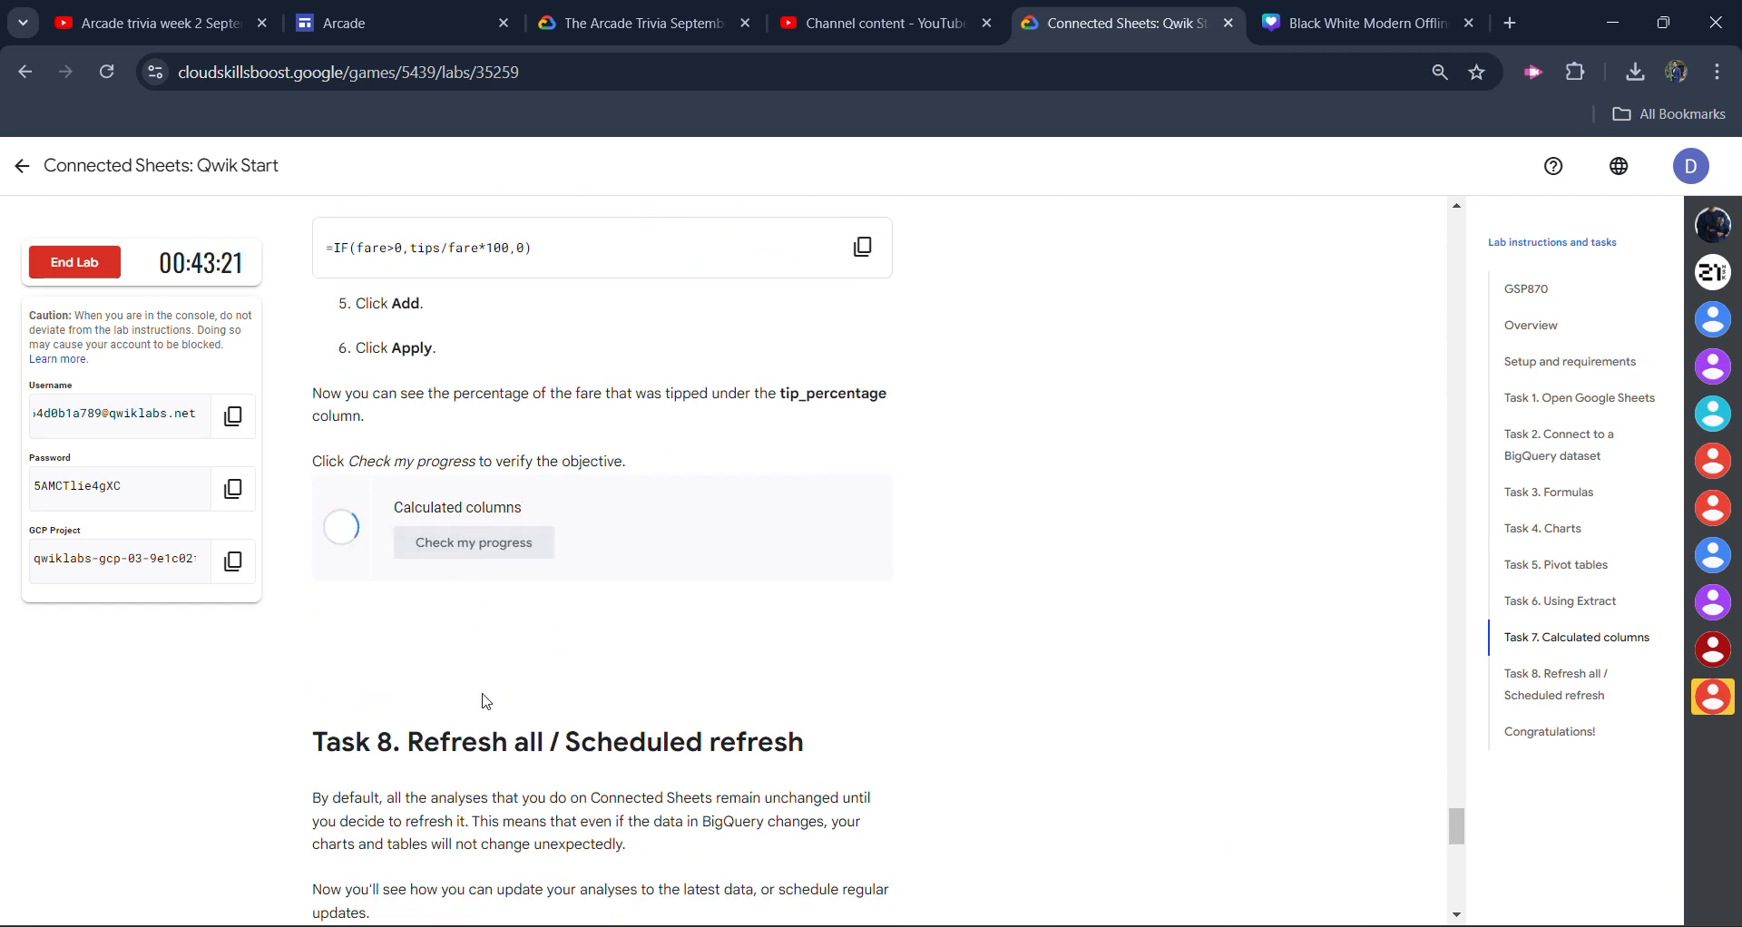
{"action": "left_click", "coordinate": [400, 551]}
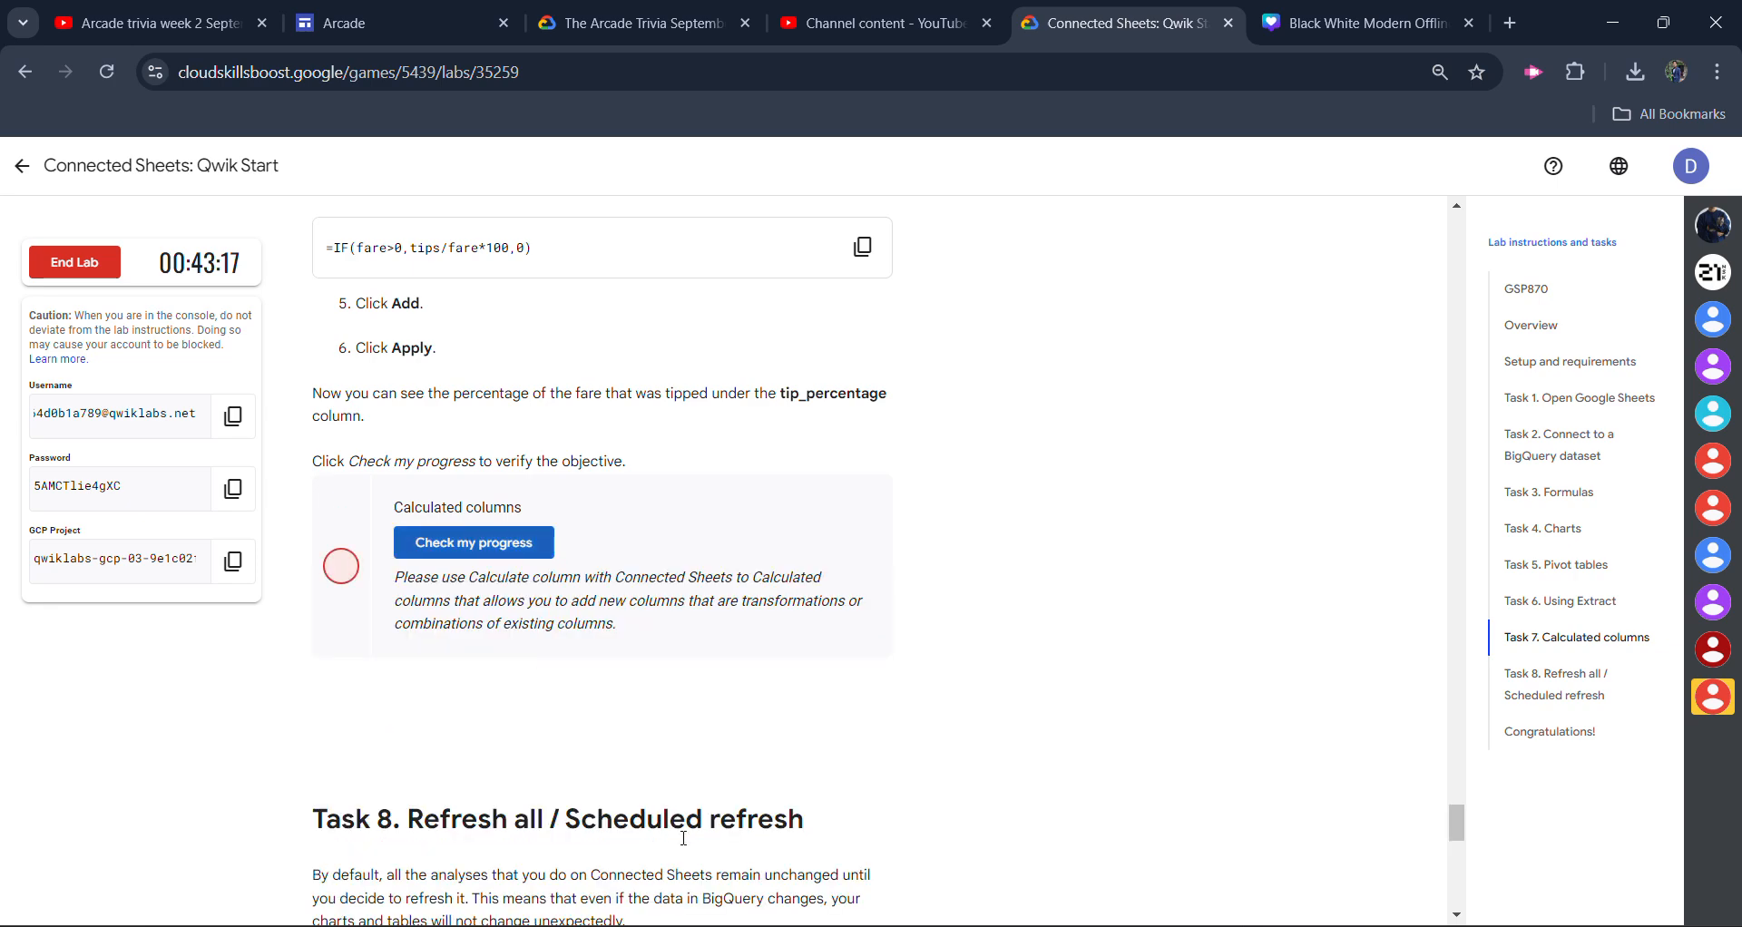
Apply the pending tip_percentage column to taxi_trips in the spreadsheet and recheck the lab's Calculated columns progress.
{"action": "left_click", "coordinate": [790, 864]}
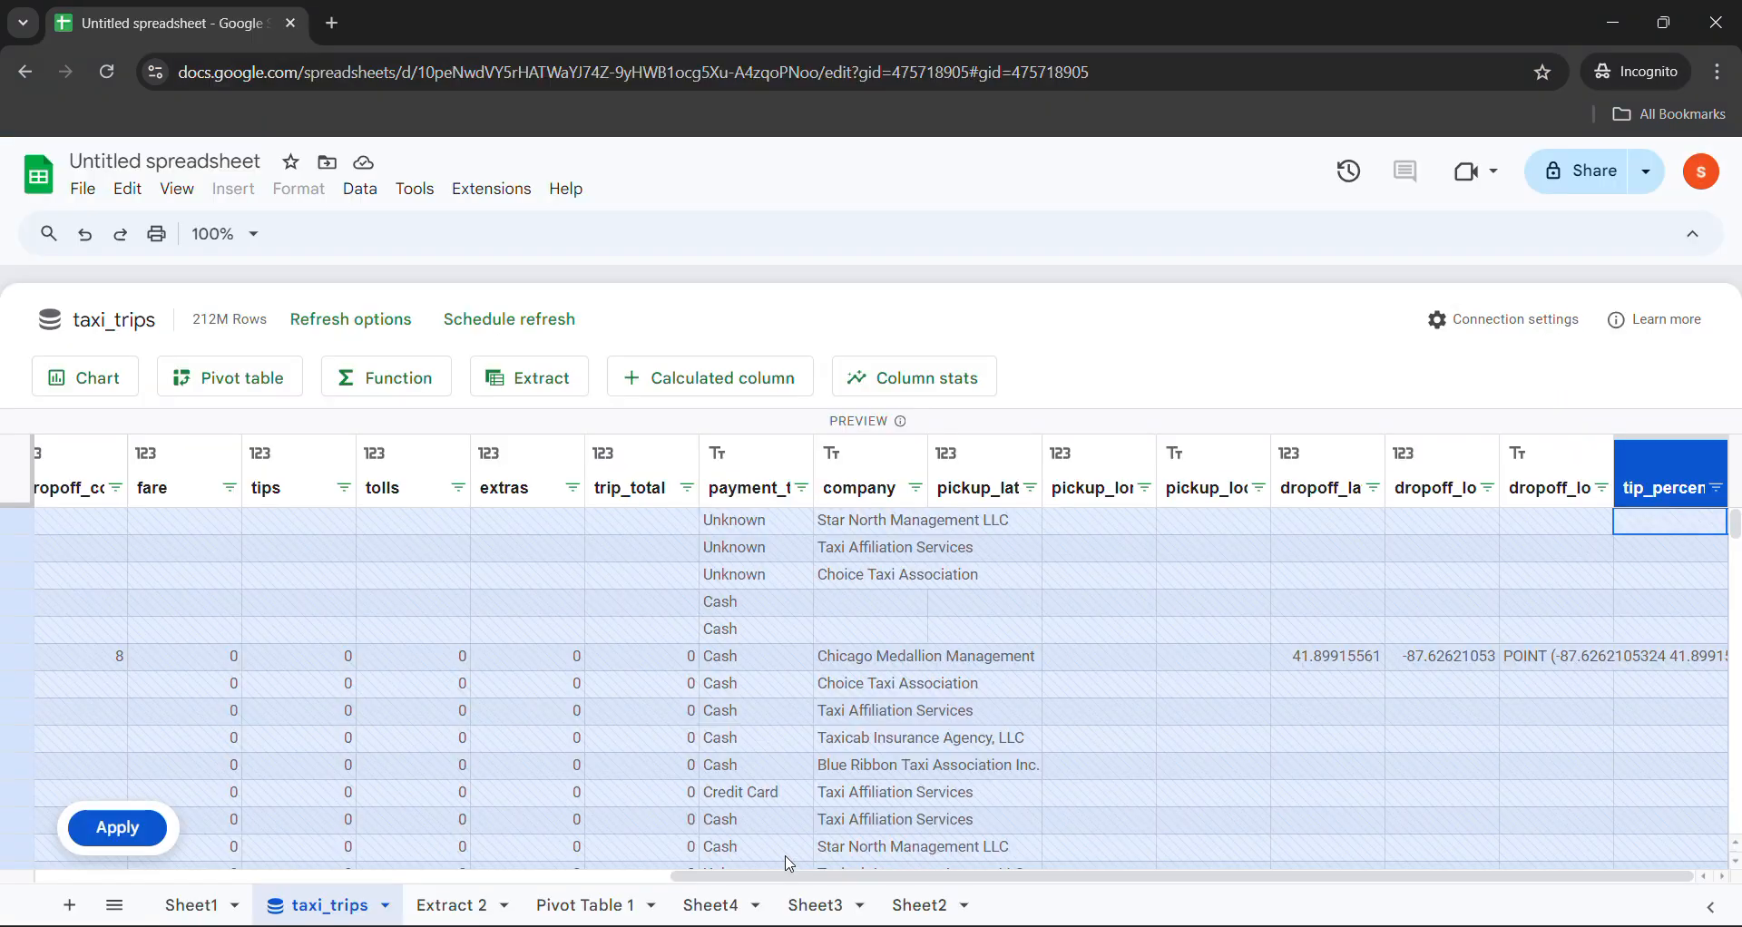
{"action": "left_click", "coordinate": [114, 835]}
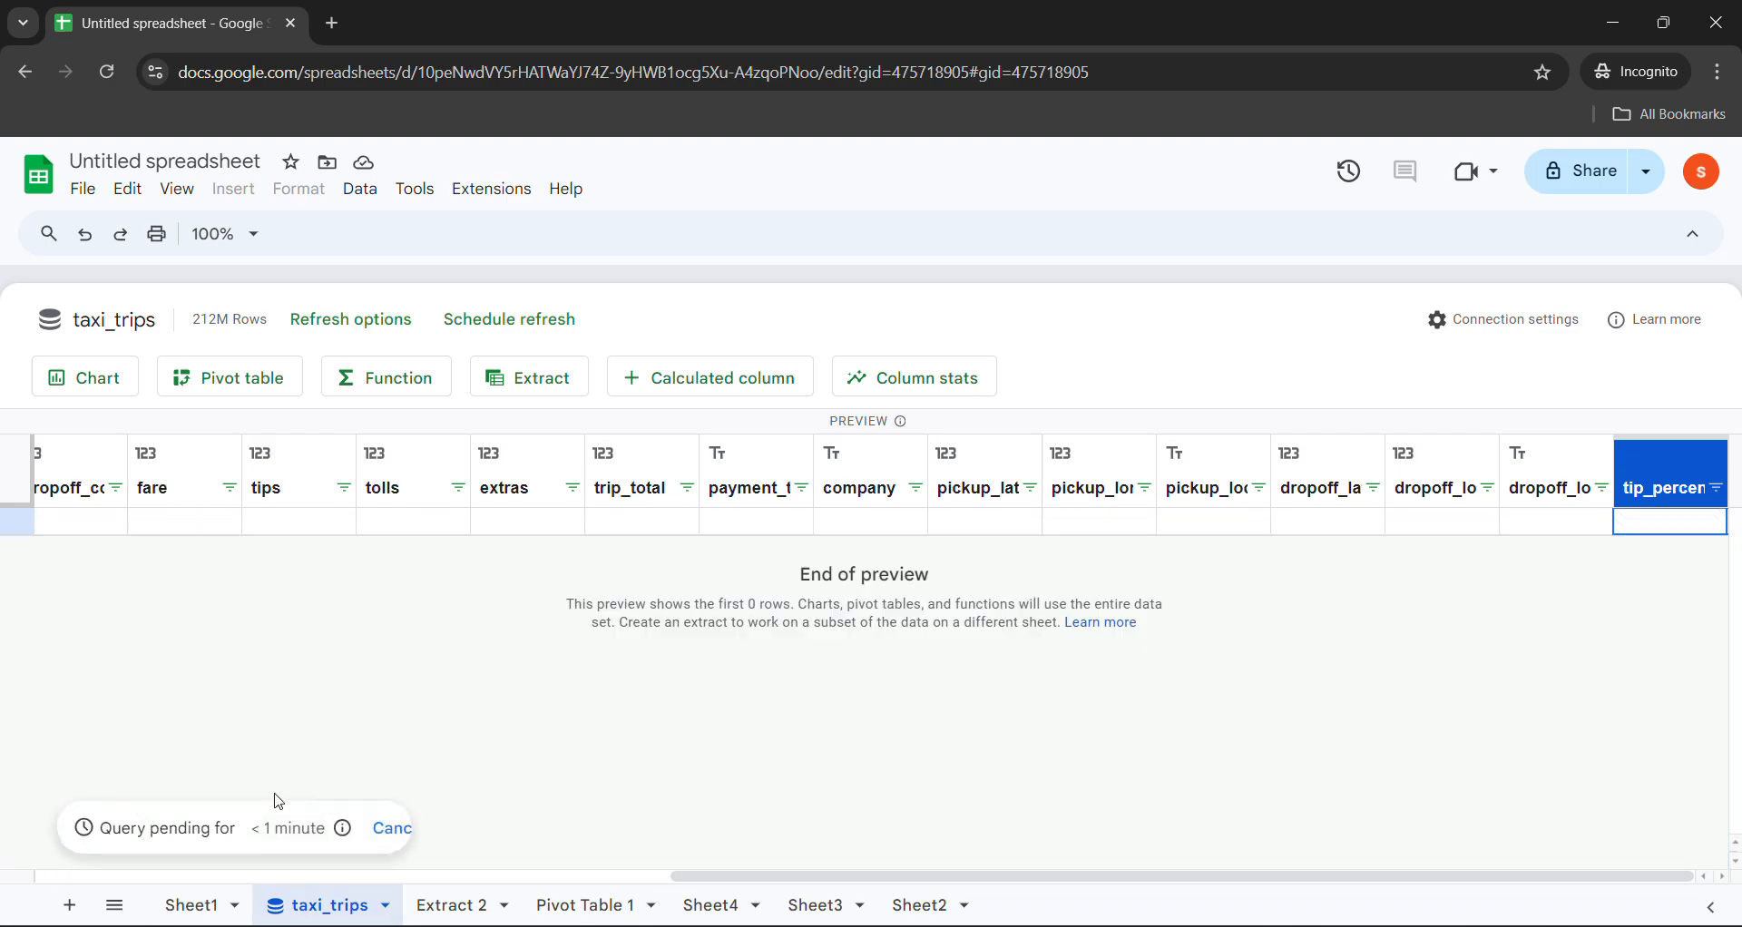
{"action": "mouse_move", "coordinate": [758, 921]}
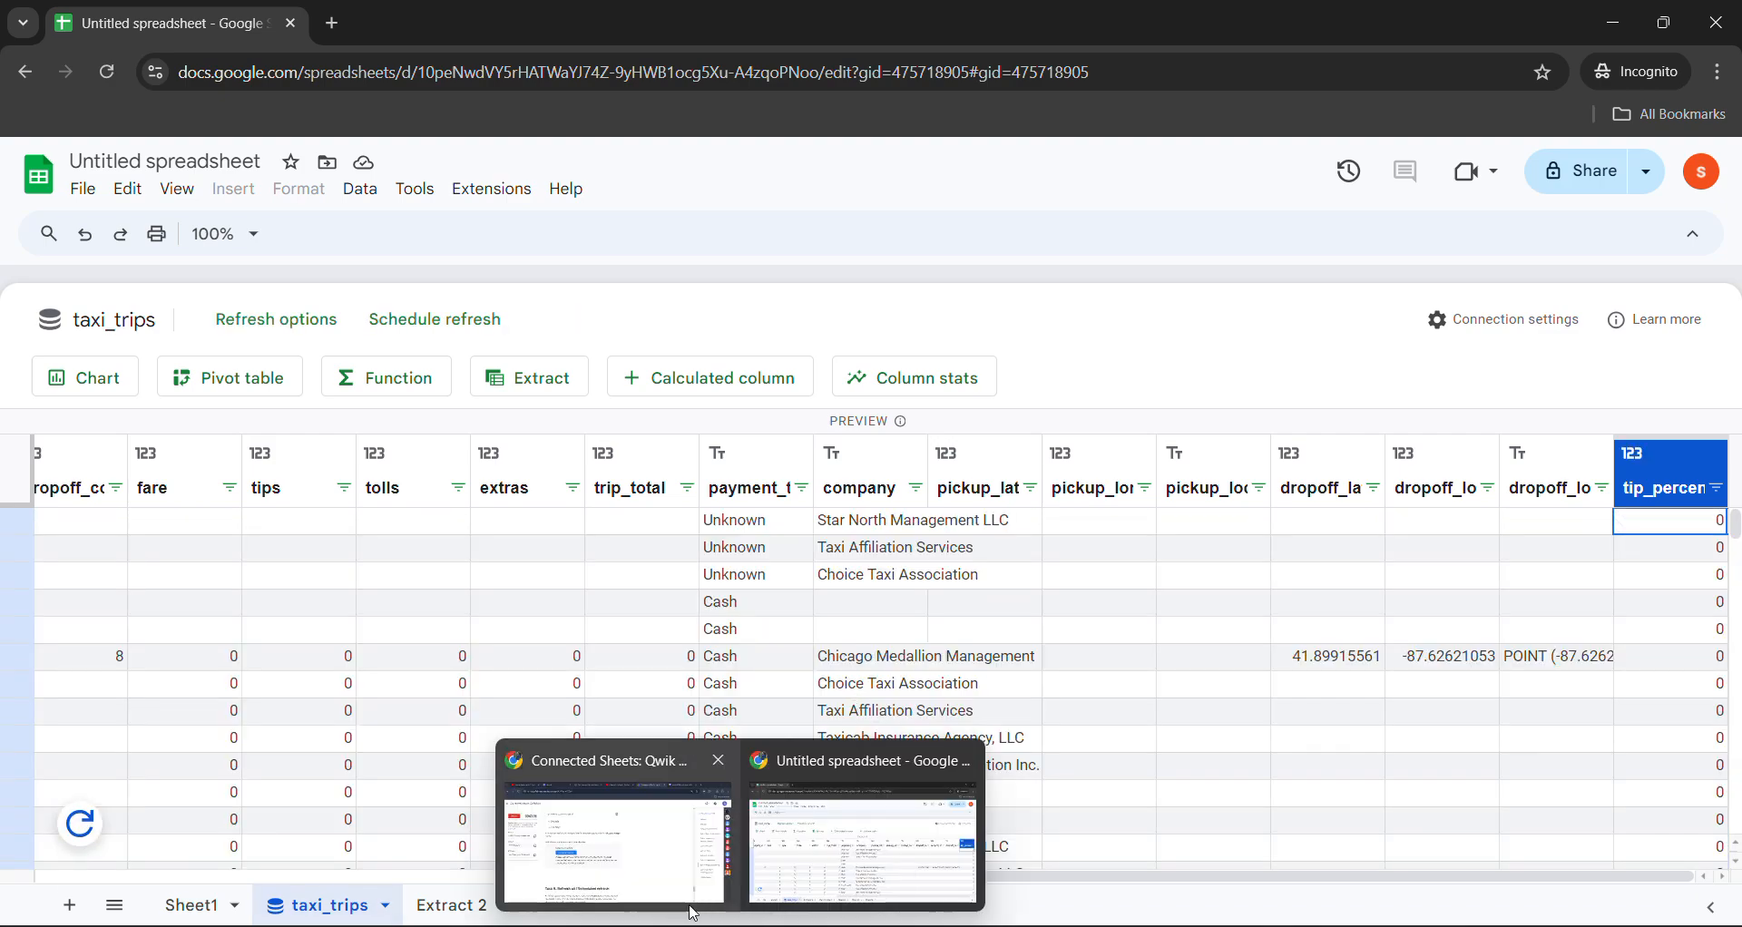
{"action": "left_click", "coordinate": [626, 835]}
{"action": "left_click", "coordinate": [474, 545]}
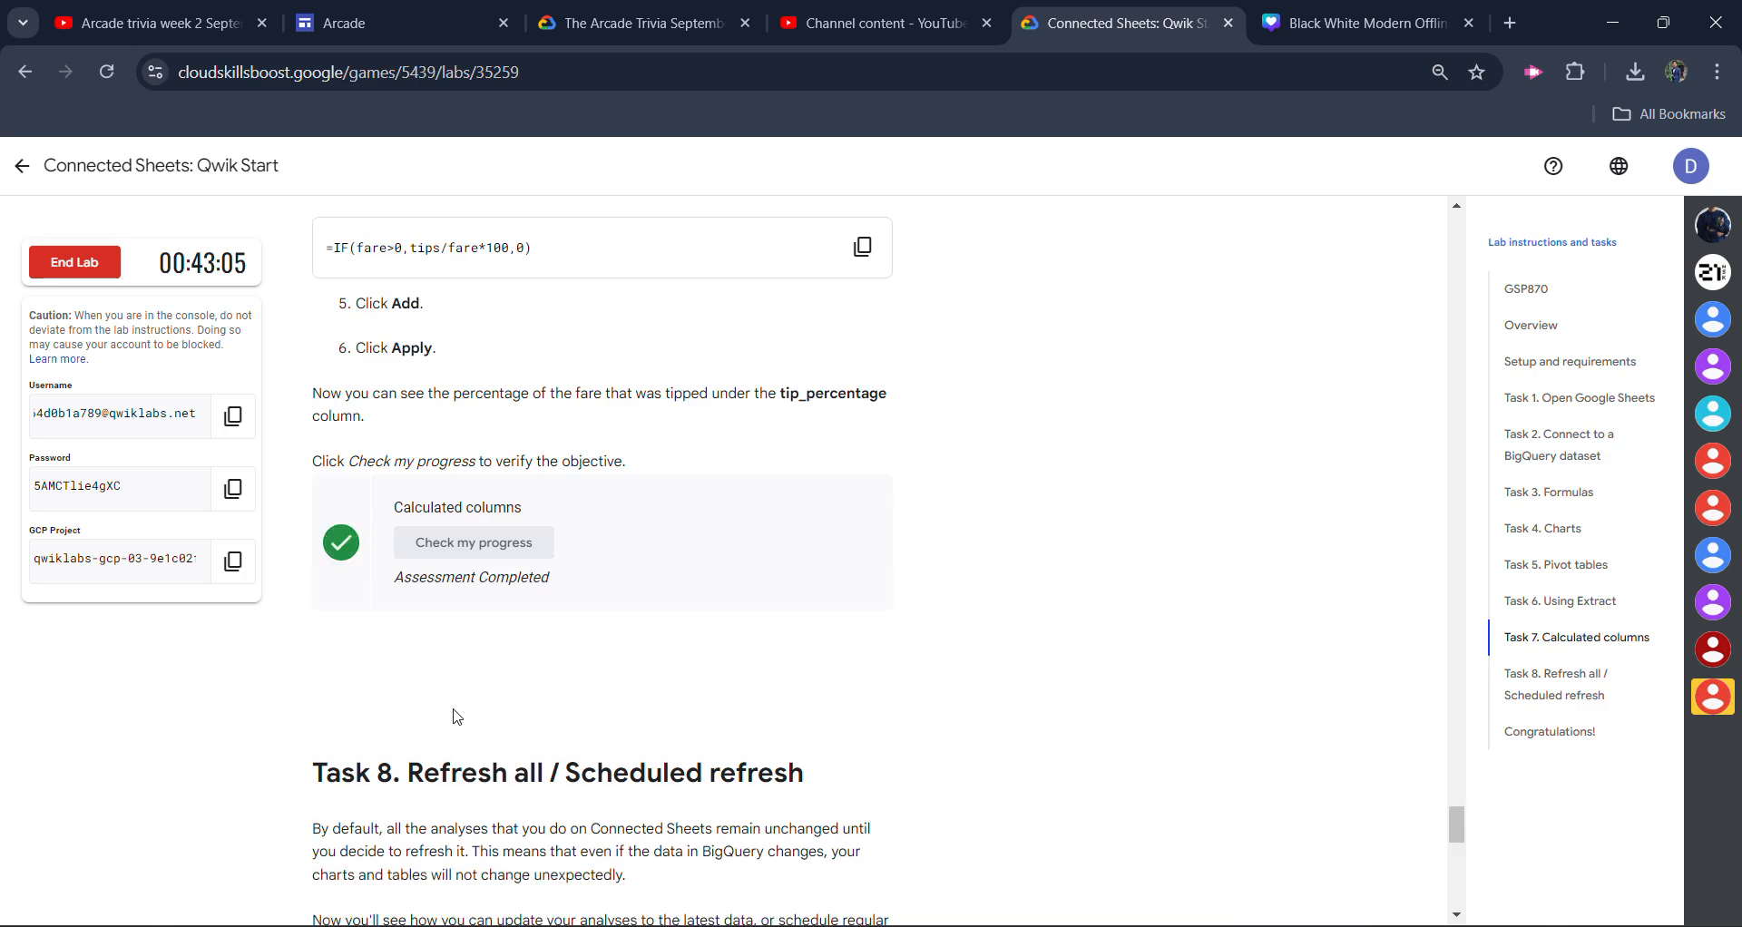
Review the lab's remaining Task 8 refresh instructions and look back over the Task 5 Pivot tables steps.
{"action": "scroll", "coordinate": [559, 673], "scroll_direction": "down", "scroll_amount": 8}
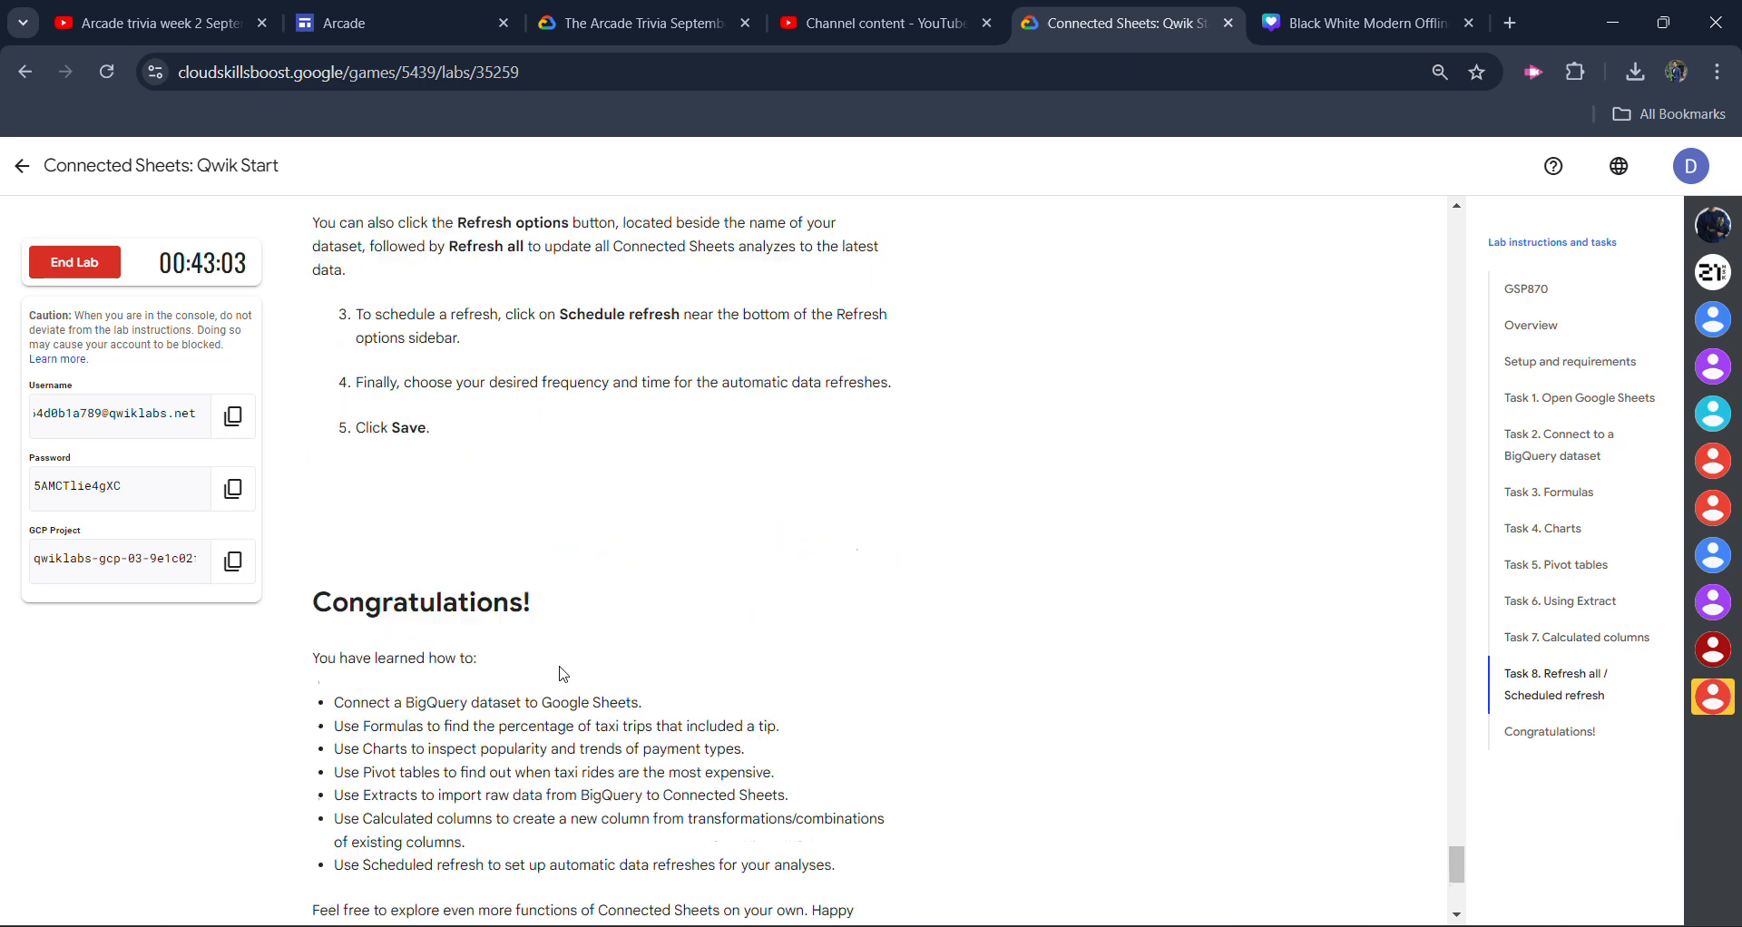
{"action": "scroll", "coordinate": [560, 673], "scroll_direction": "up", "scroll_amount": 7}
{"action": "scroll", "coordinate": [559, 675], "scroll_direction": "up", "scroll_amount": 15}
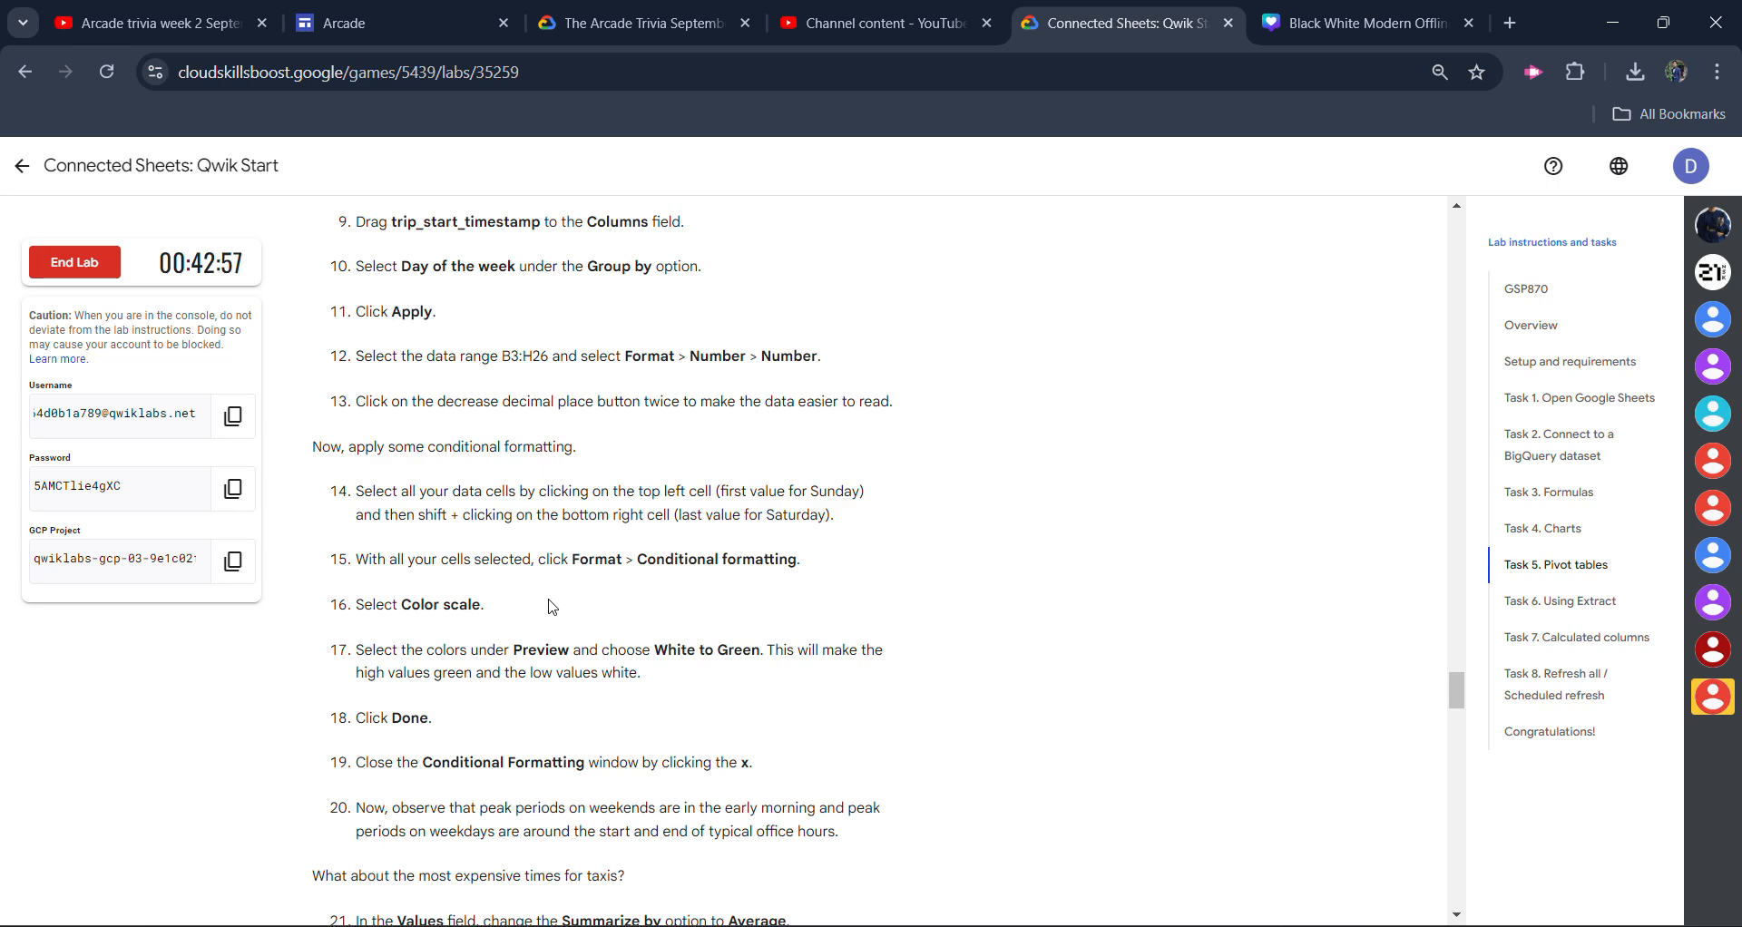
{"action": "scroll", "coordinate": [553, 607], "scroll_direction": "up", "scroll_amount": 7}
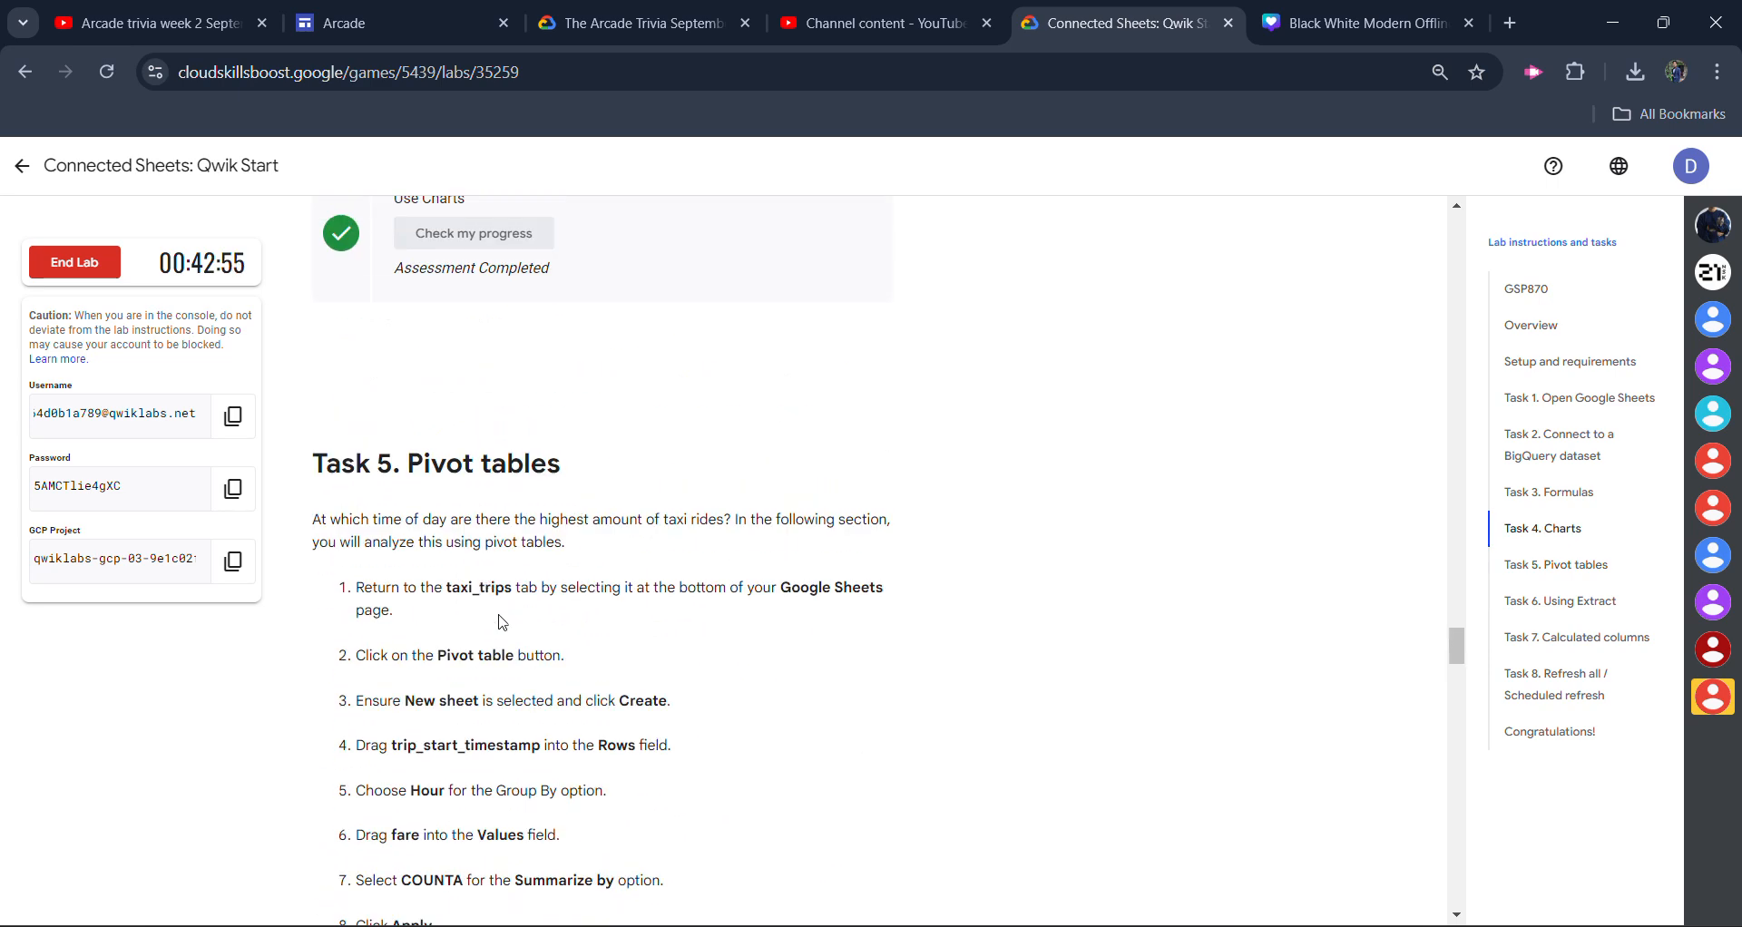
{"action": "scroll", "coordinate": [502, 622], "scroll_direction": "down", "scroll_amount": 6}
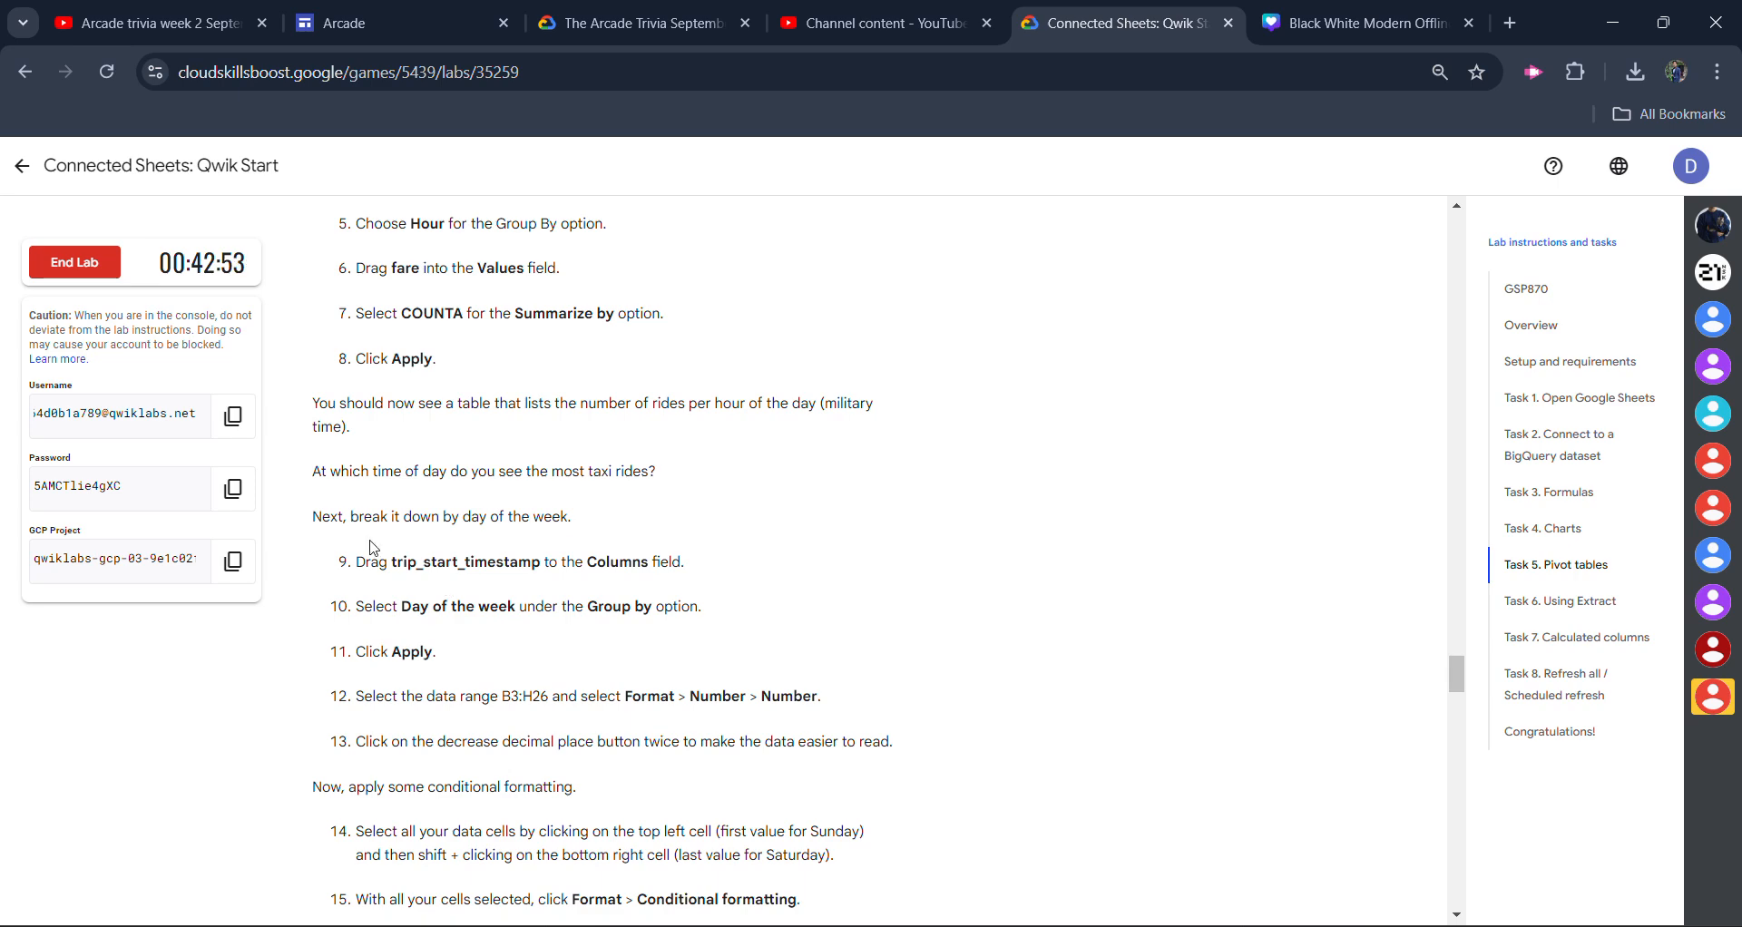
{"action": "left_click_drag", "start_coordinate": [360, 555], "coordinate": [713, 794]}
{"action": "left_click", "coordinate": [760, 649]}
End the Connected Sheets: Qwik Start lab and submit a five-star rating.
{"action": "left_click", "coordinate": [80, 270]}
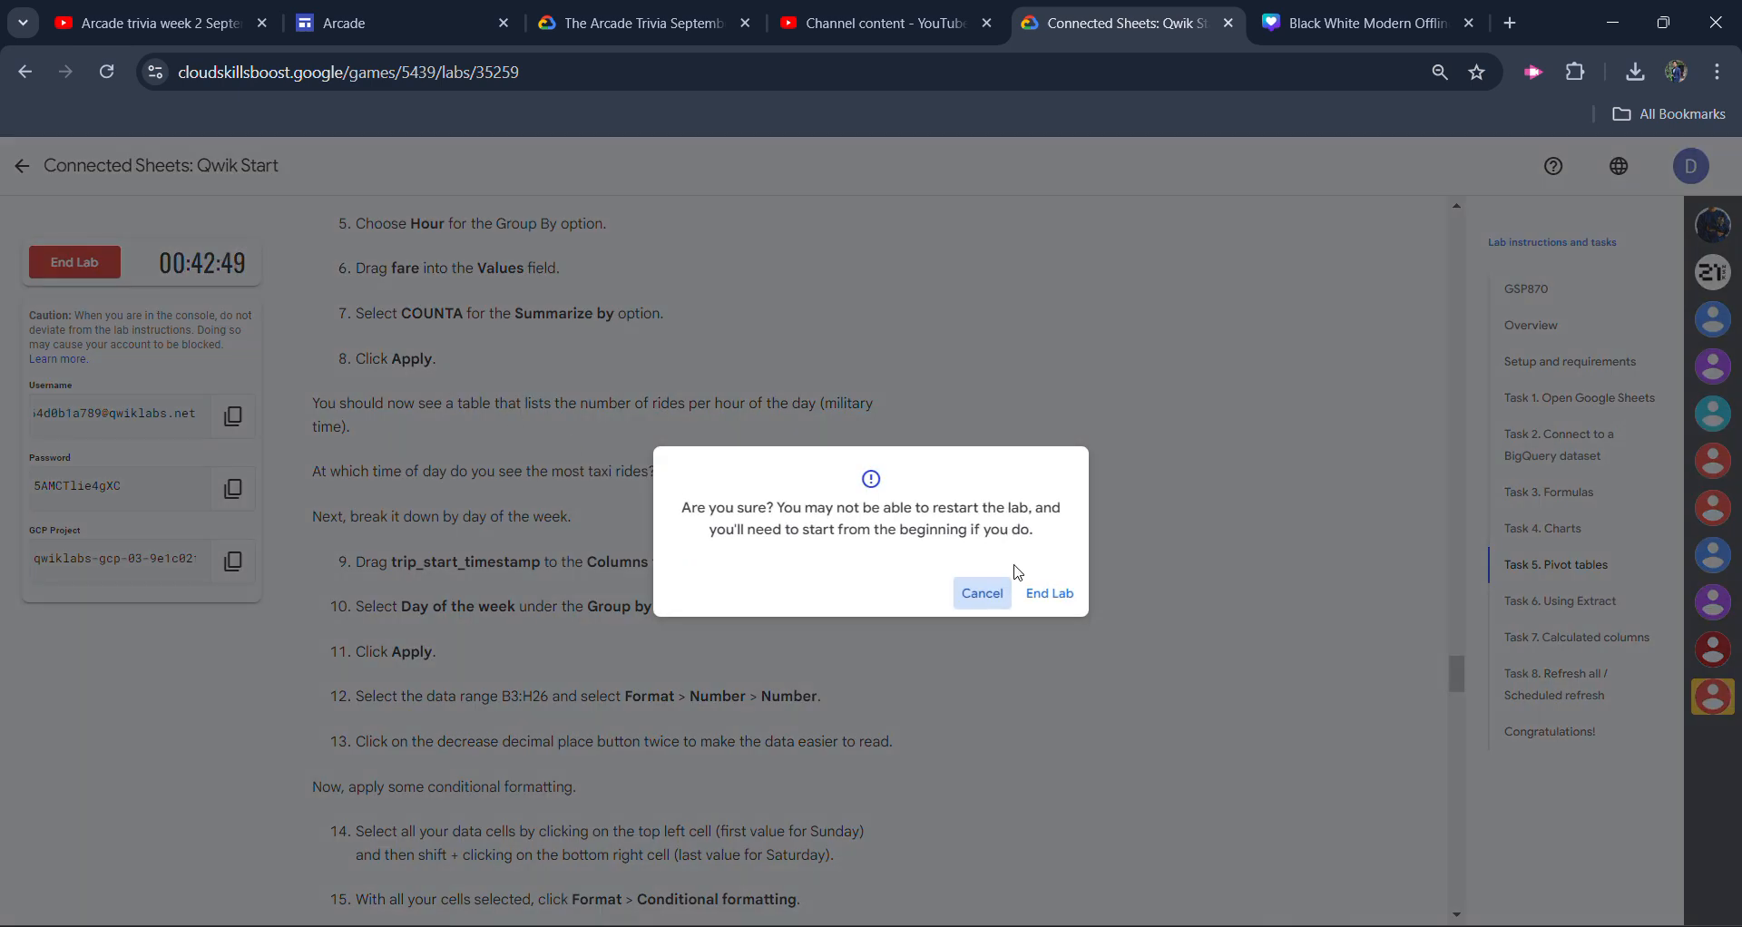
{"action": "left_click", "coordinate": [1038, 593]}
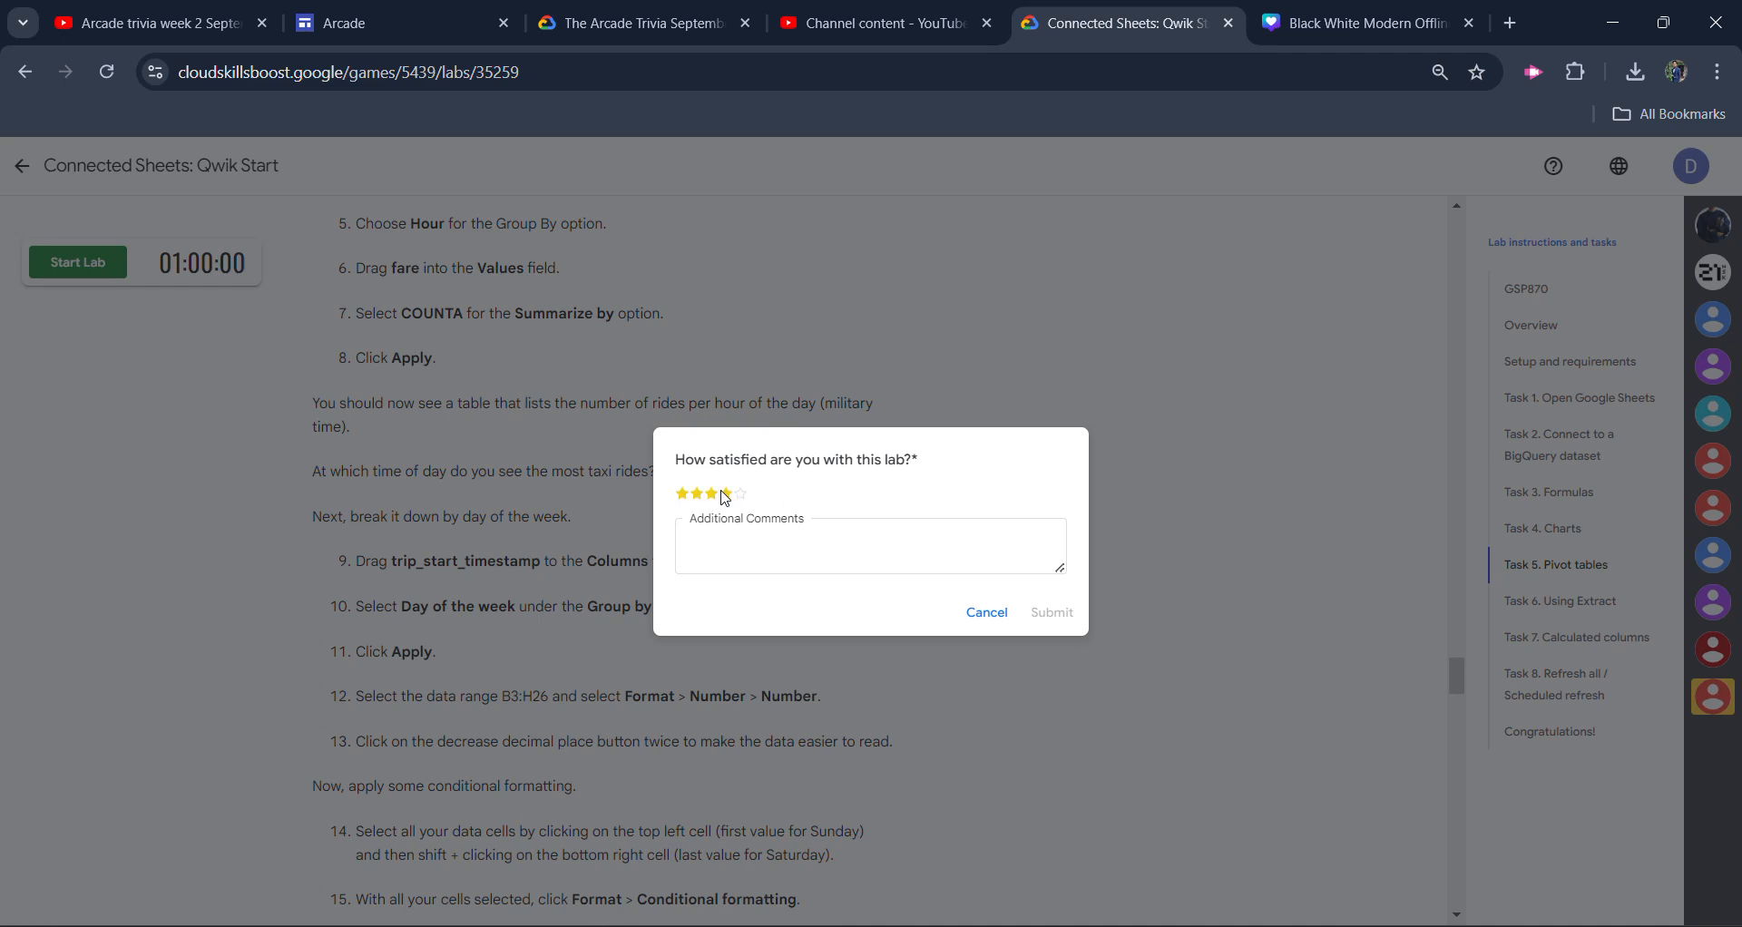
{"action": "left_click", "coordinate": [742, 495]}
{"action": "left_click", "coordinate": [1051, 613]}
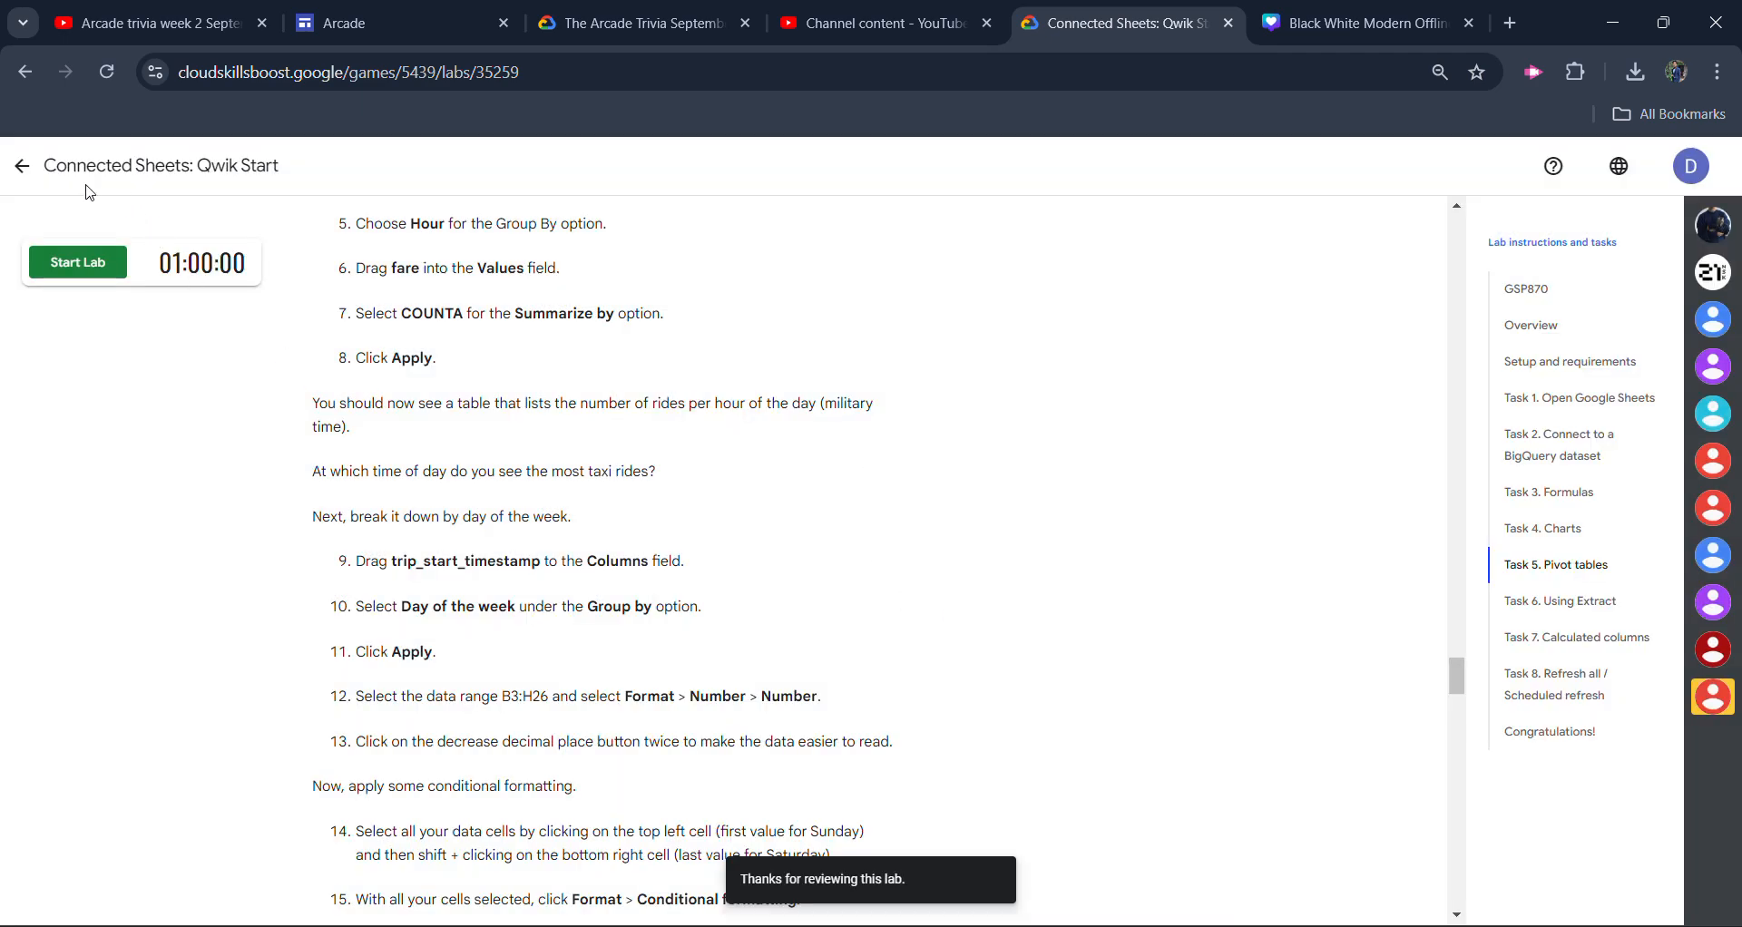
Return to the game page and check the Connected Sheets: Qwik Start completion status in The Arcade Trivia September Week 2 module.
{"action": "left_click", "coordinate": [20, 165]}
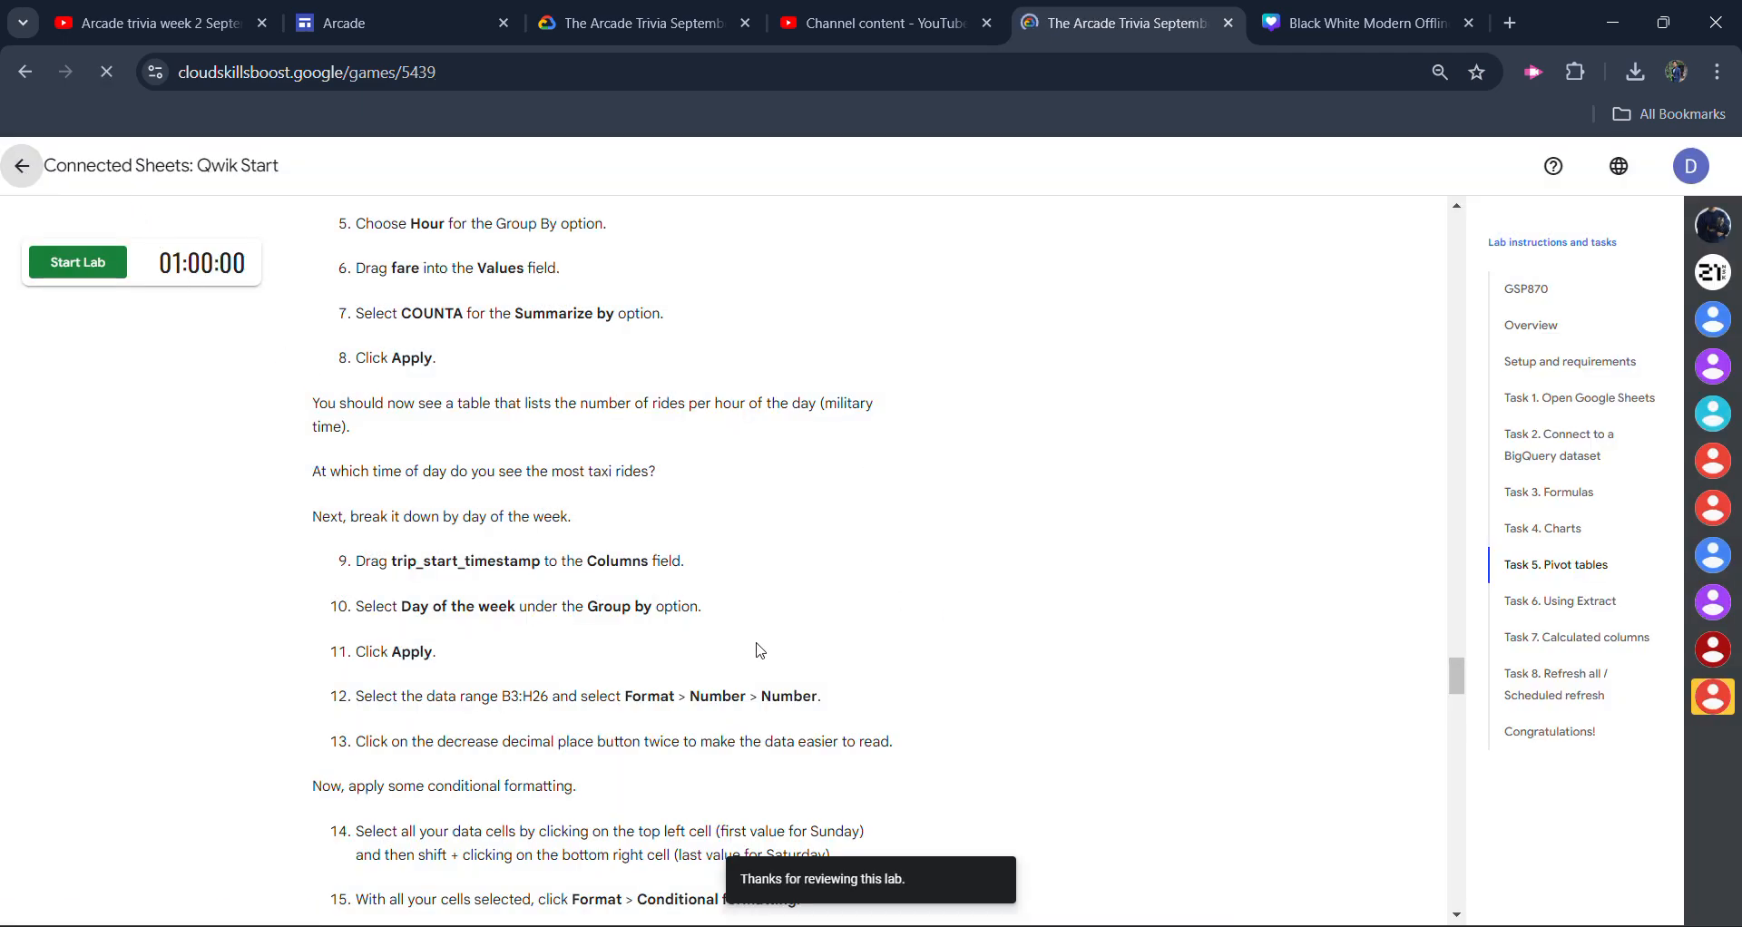
{"action": "scroll", "coordinate": [759, 684], "scroll_direction": "down", "scroll_amount": 12}
{"action": "left_click", "coordinate": [1109, 465]}
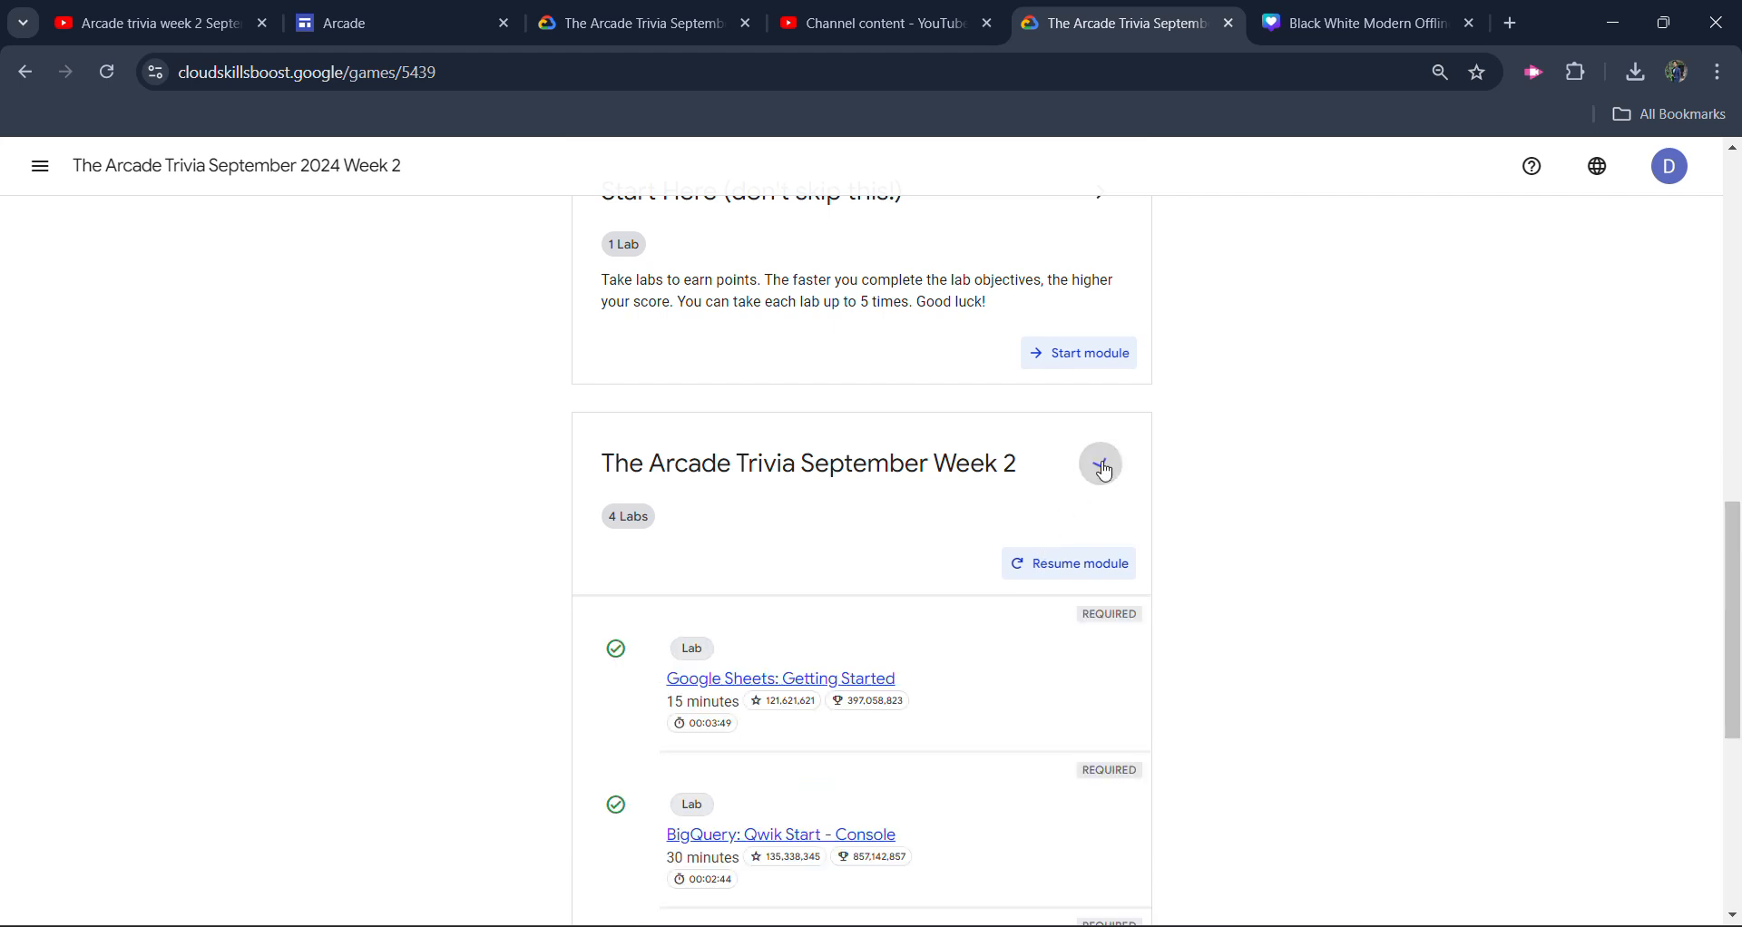
{"action": "scroll", "coordinate": [650, 635], "scroll_direction": "down", "scroll_amount": 5}
{"action": "left_click_drag", "start_coordinate": [644, 516], "coordinate": [575, 511]}
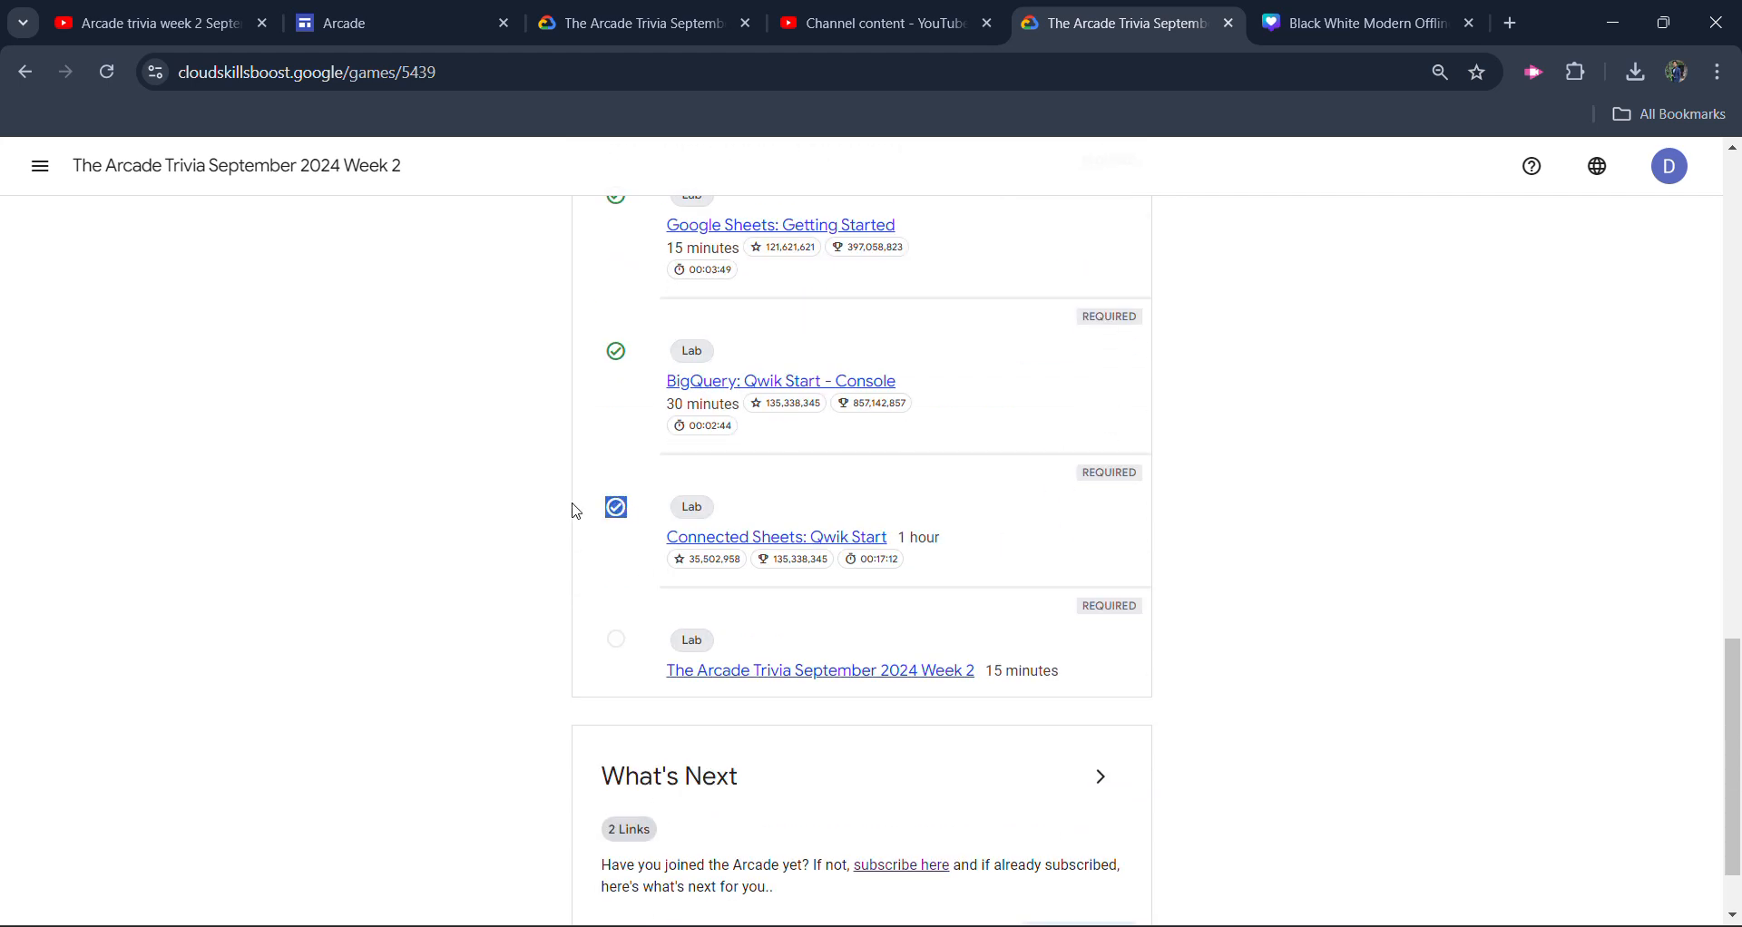
{"action": "left_click", "coordinate": [1278, 575]}
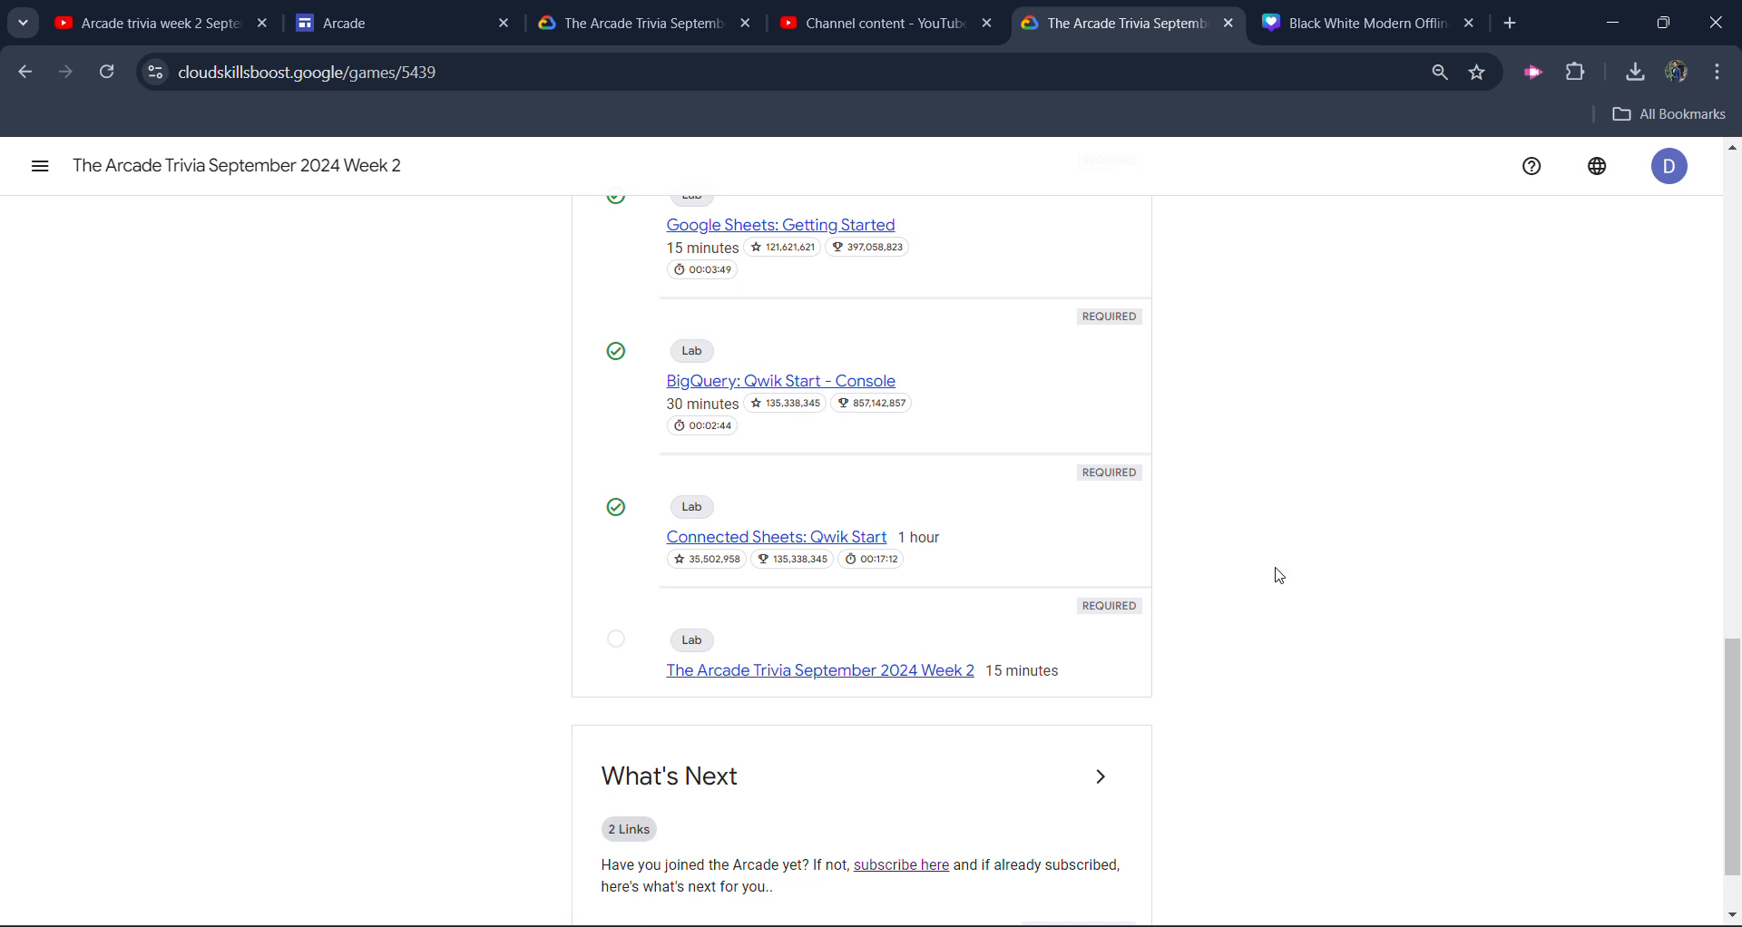